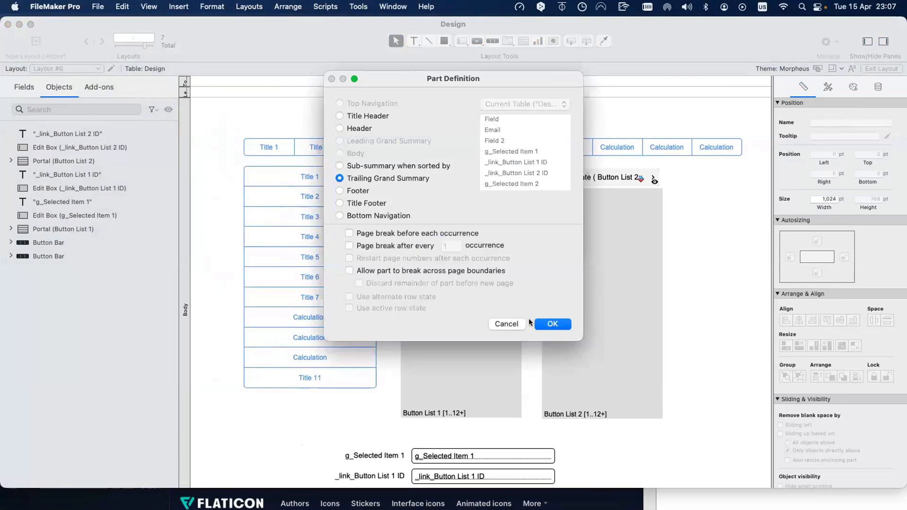
- Add a Trailing Grand Summary part to the layout and finish the part setup
click(552, 324)
drag(427, 106, 358, 112)
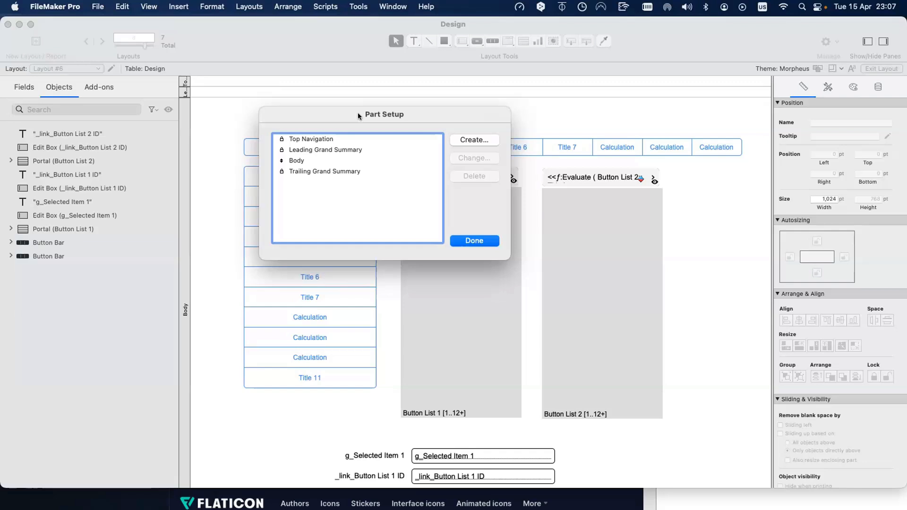
drag(358, 113, 335, 99)
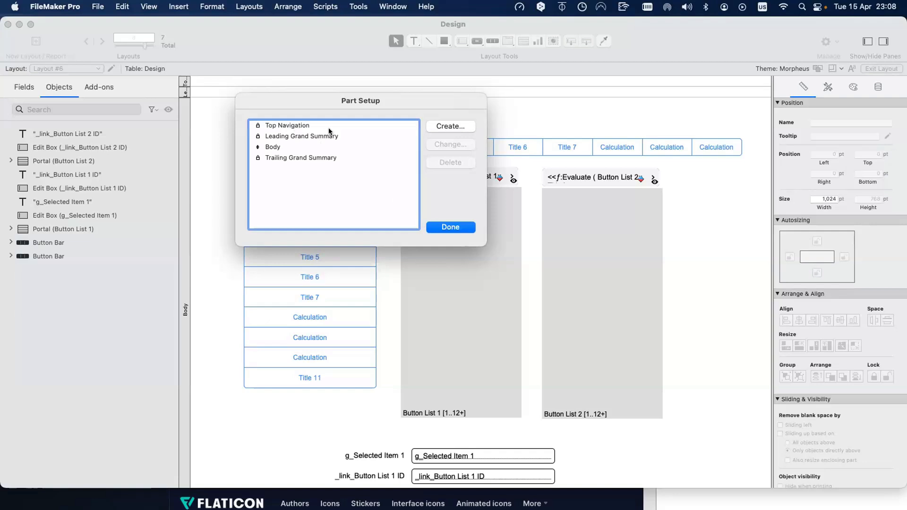
key(Return)
- Delete the Leading Grand Summary, Top Navigation and Trailing Grand Summary parts, leaving only the Body on the layout
click(184, 93)
drag(184, 93, 183, 81)
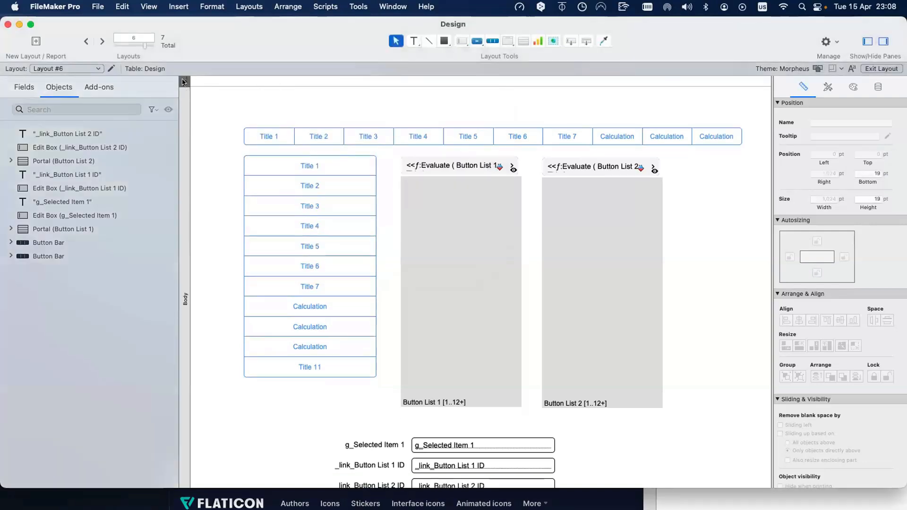
click(221, 93)
scroll(209, 120, down, 10)
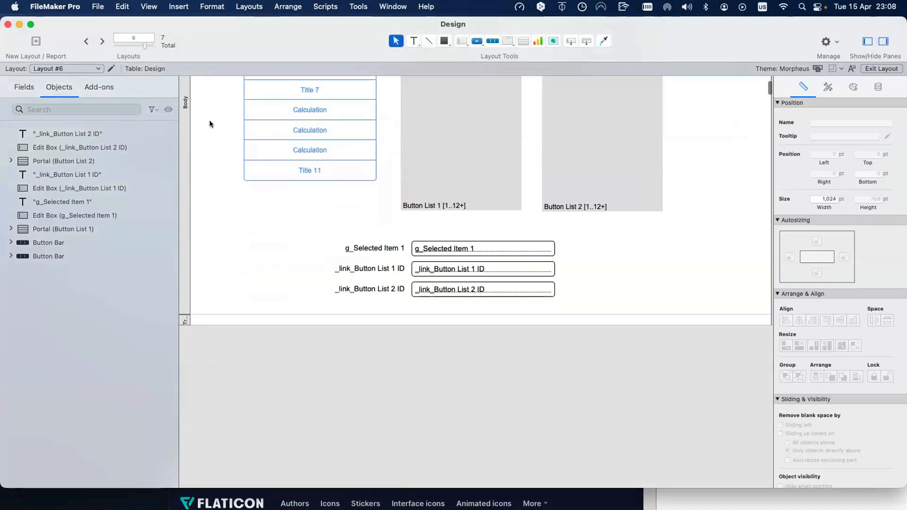
click(187, 296)
key(Delete)
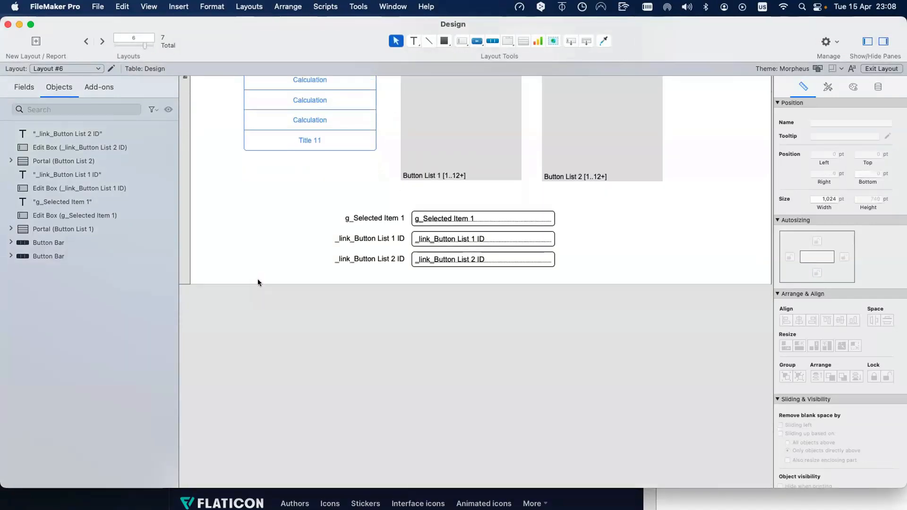
scroll(259, 282, up, 8)
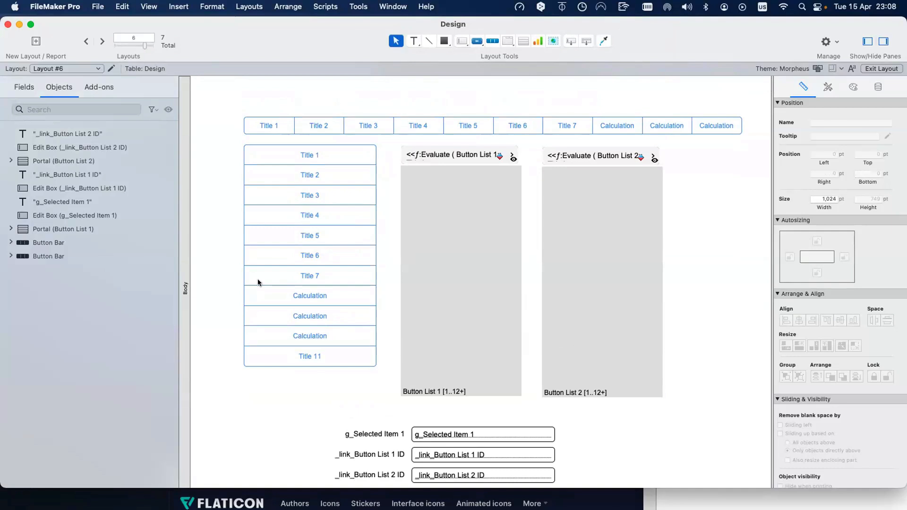
- Inspect the vertical button bar and its Title 1 segment by selecting them on the layout
click(294, 272)
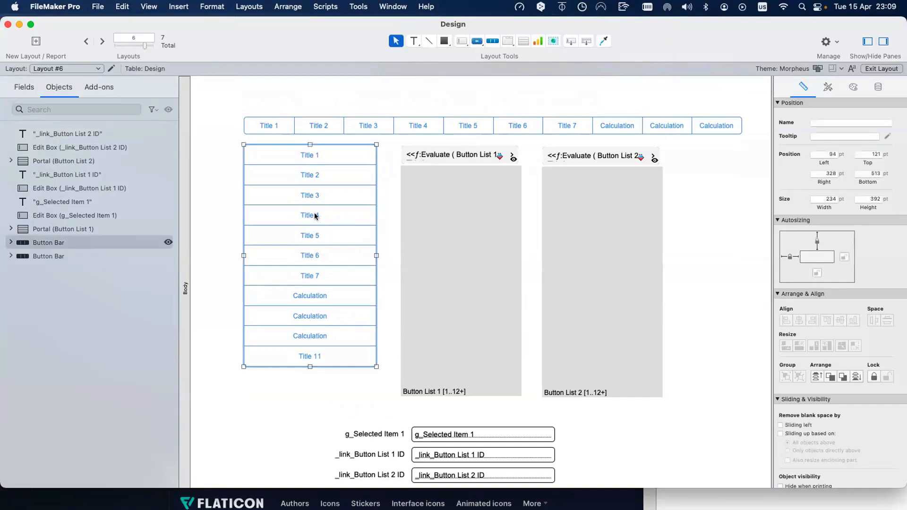
click(314, 159)
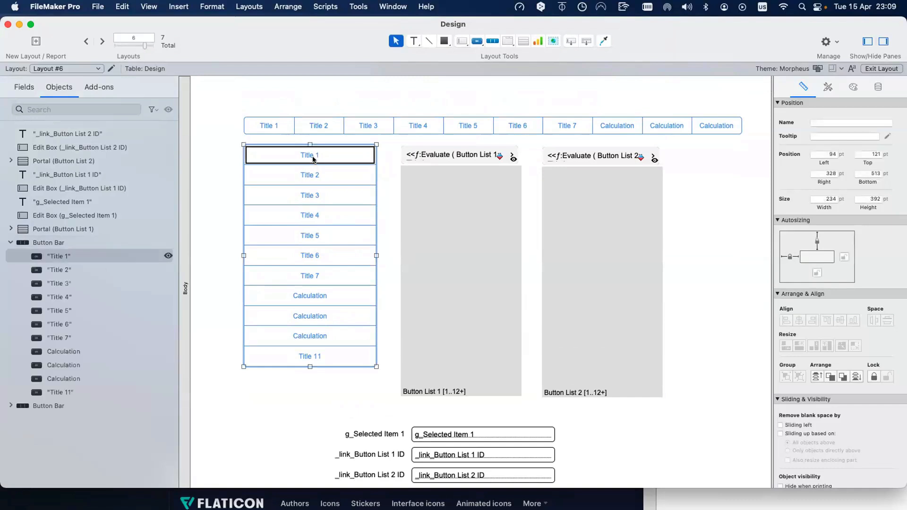
click(224, 159)
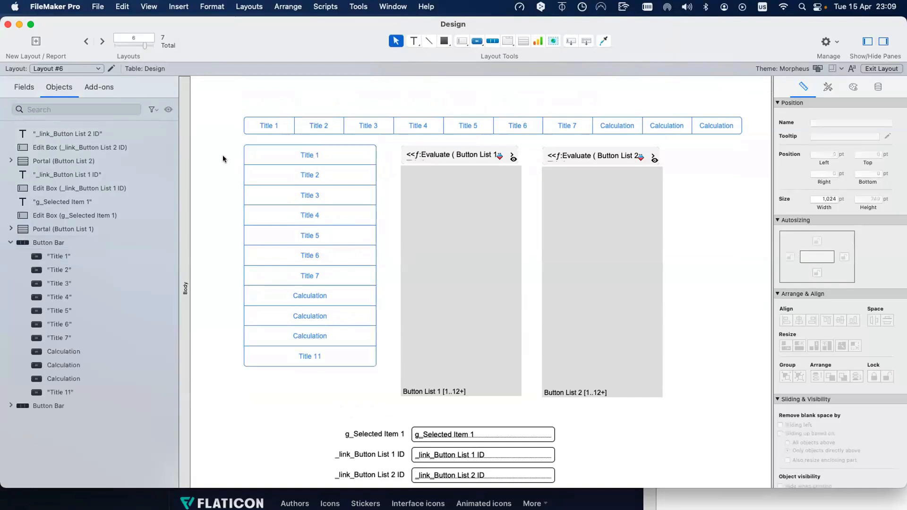
click(262, 160)
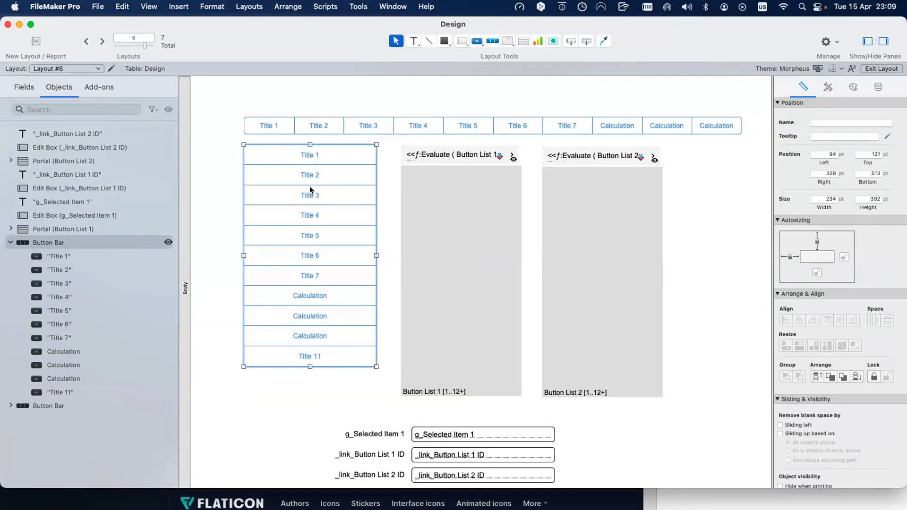
- Move the g_Selected Item 1, _link_Button List 1 ID and _link_Button List 2 ID fields with their labels off the layout's right edge
scroll(376, 331, down, 1)
scroll(363, 405, right, 3)
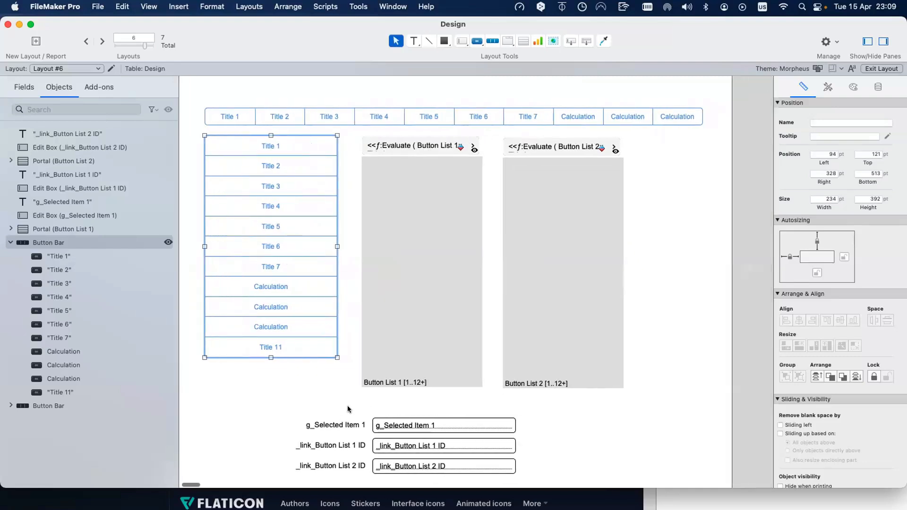
drag(325, 404, 627, 354)
drag(696, 317, 766, 277)
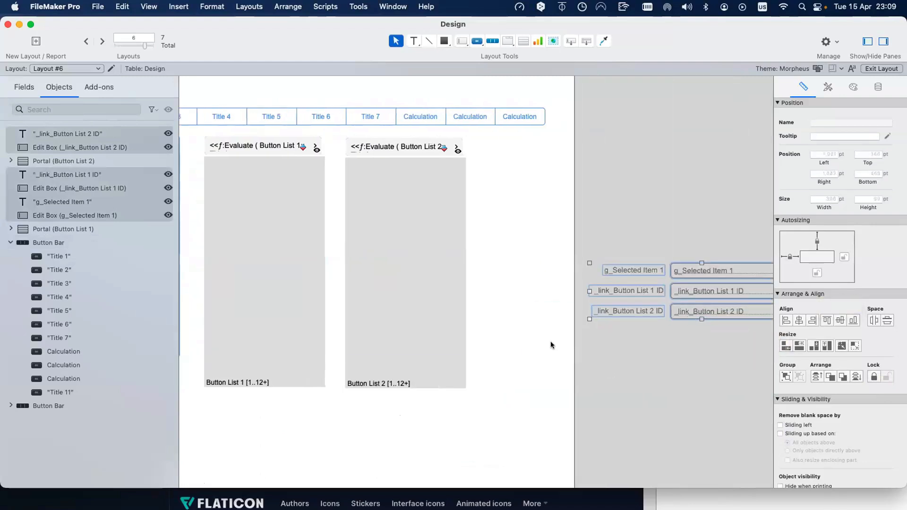
- Shorten the Body part so that it ends just below the two portals
scroll(551, 345, left, 10)
scroll(211, 458, down, 3)
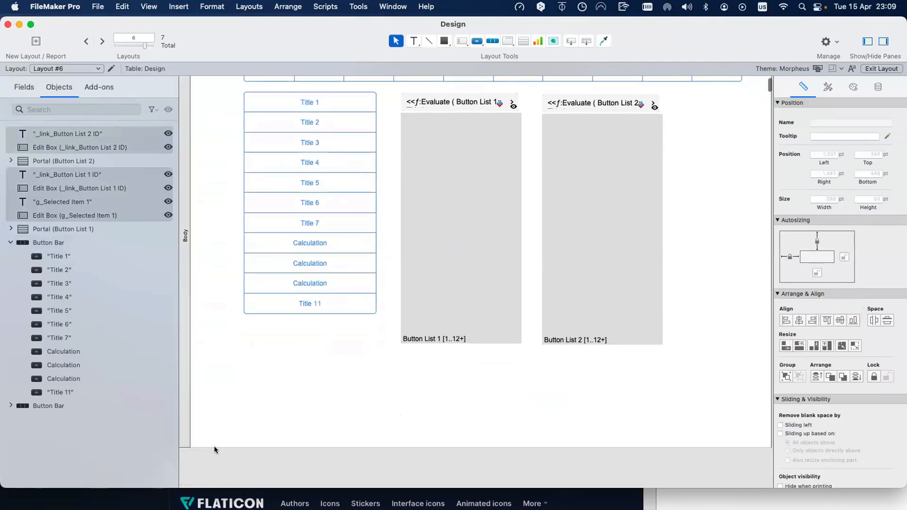
drag(218, 445, 217, 370)
scroll(214, 377, up, 3)
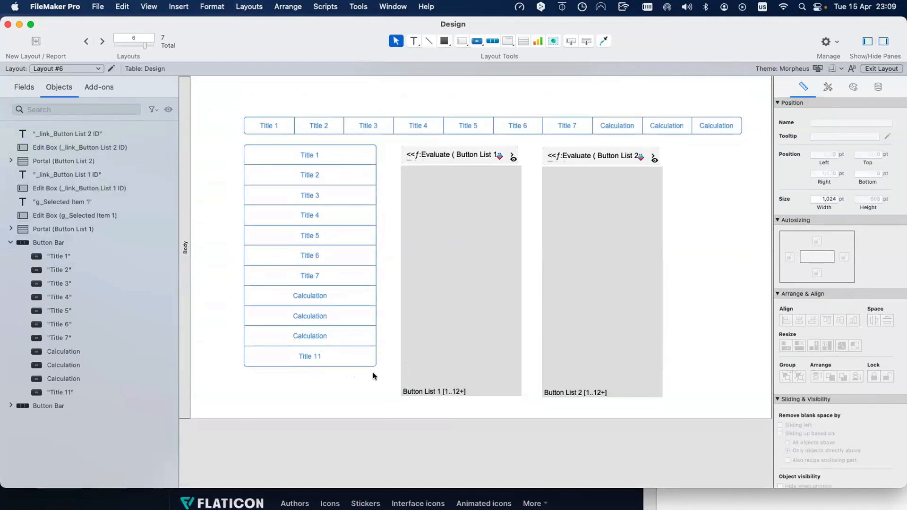
- Switch to Browse mode and test the selection highlighting by choosing various items in the first portal list and the vertical button bar
key(super+b)
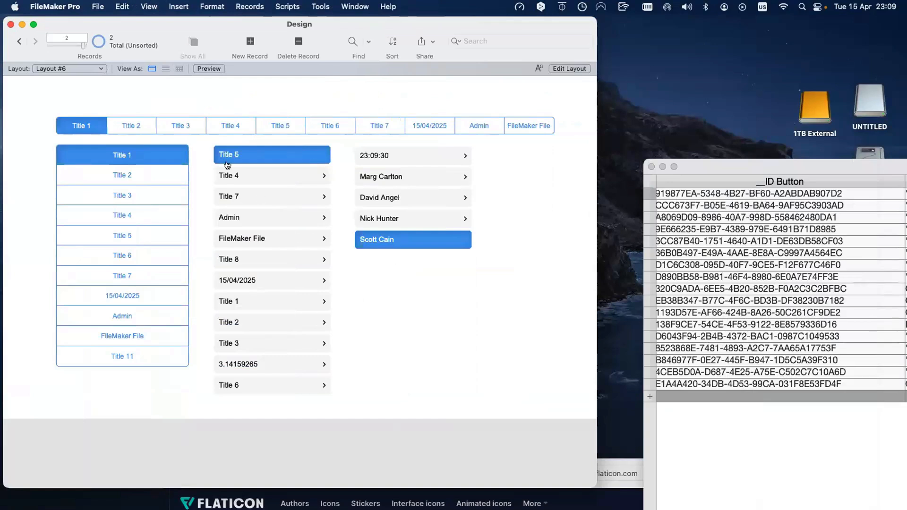
click(262, 238)
click(262, 218)
click(262, 196)
click(155, 177)
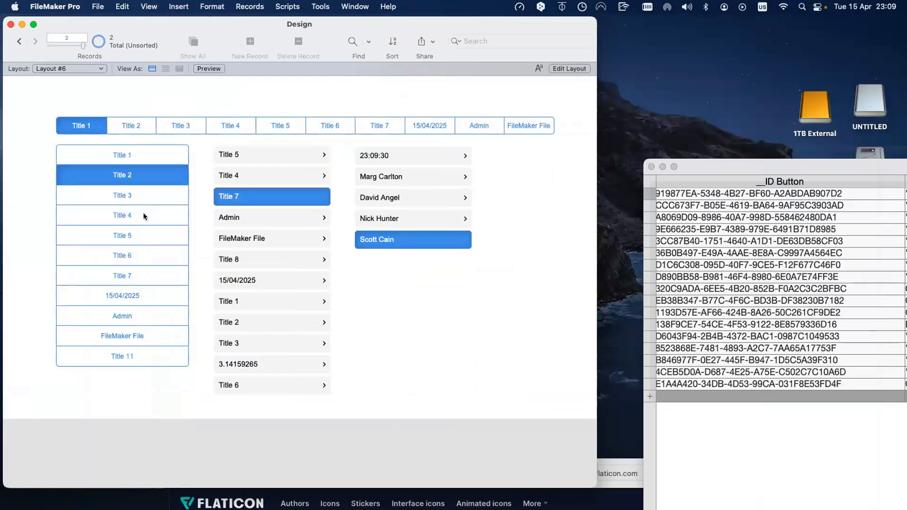
click(151, 155)
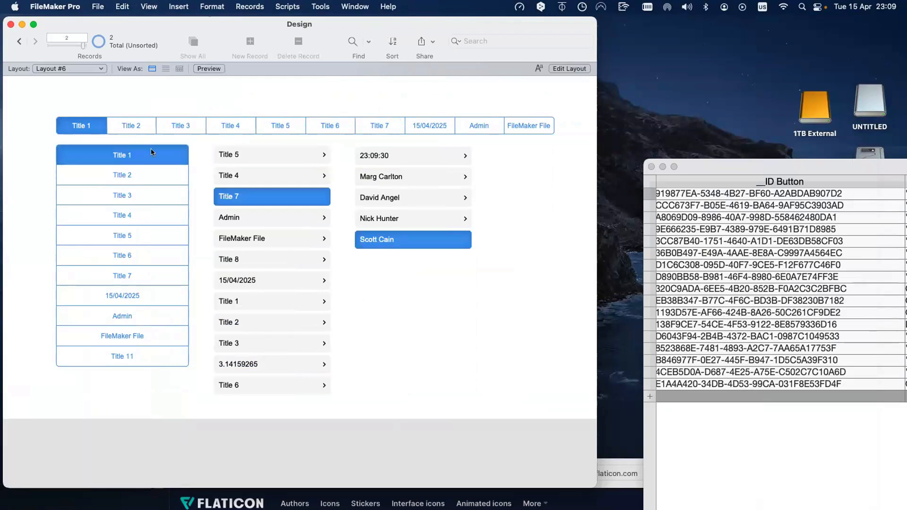
click(253, 159)
click(255, 175)
click(264, 216)
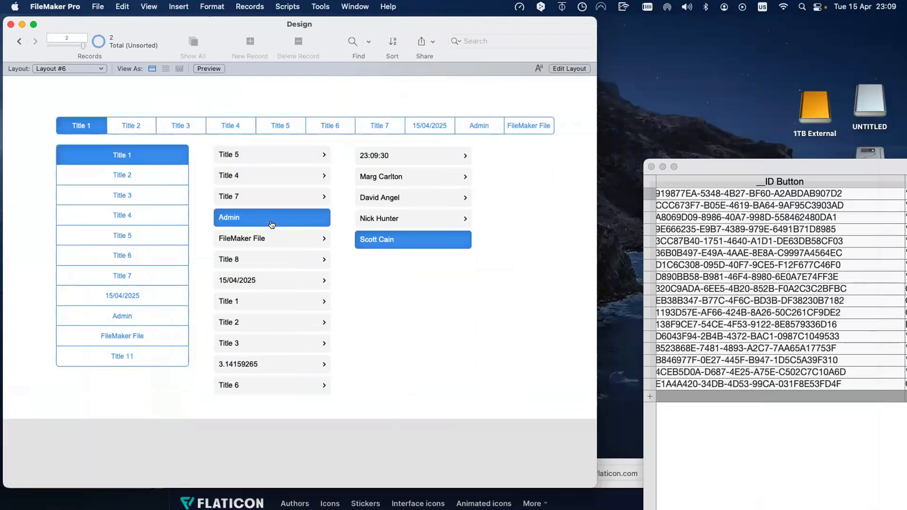
- Bring the Design - 2 record table forward and place it beside the portal lists to compare IDs, titles and entities
drag(806, 162, 460, 140)
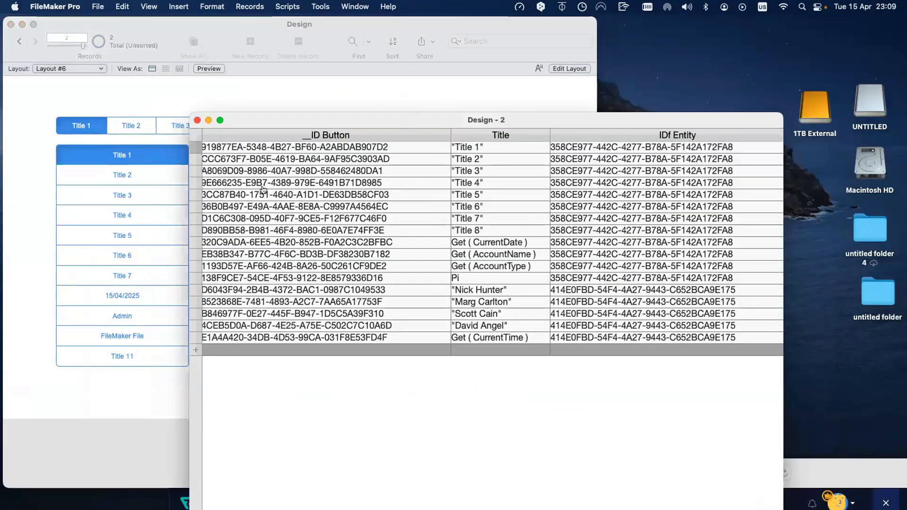
drag(564, 139, 688, 192)
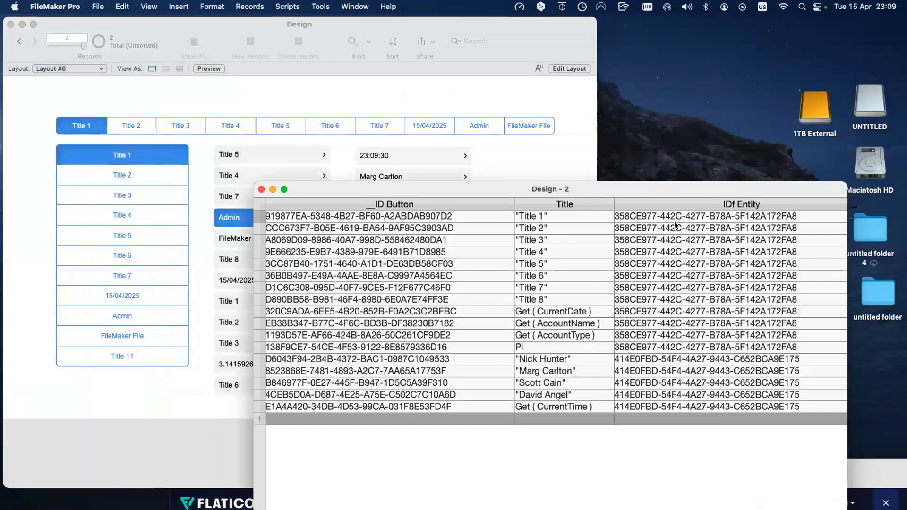
mouse_move(431, 200)
mouse_down()
mouse_move(310, 190)
mouse_move(431, 192)
mouse_up()
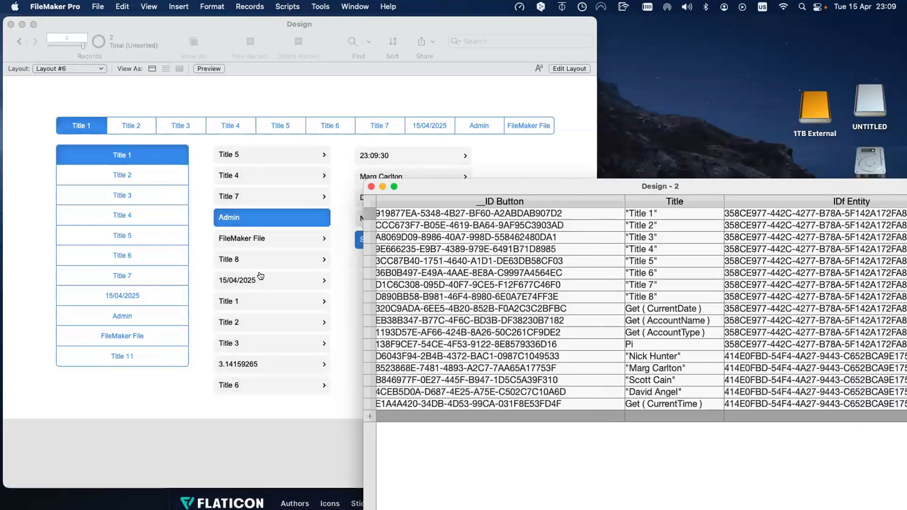
scroll(526, 273, left, 2)
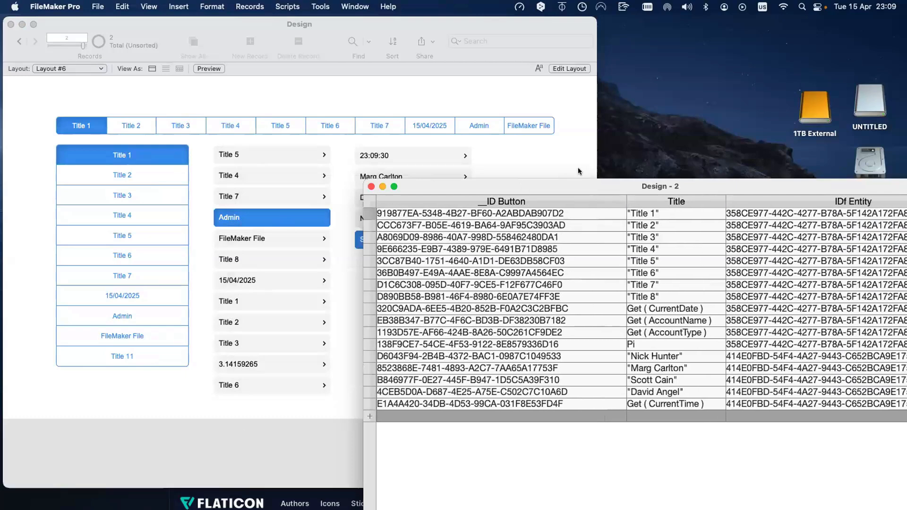
drag(525, 186, 579, 171)
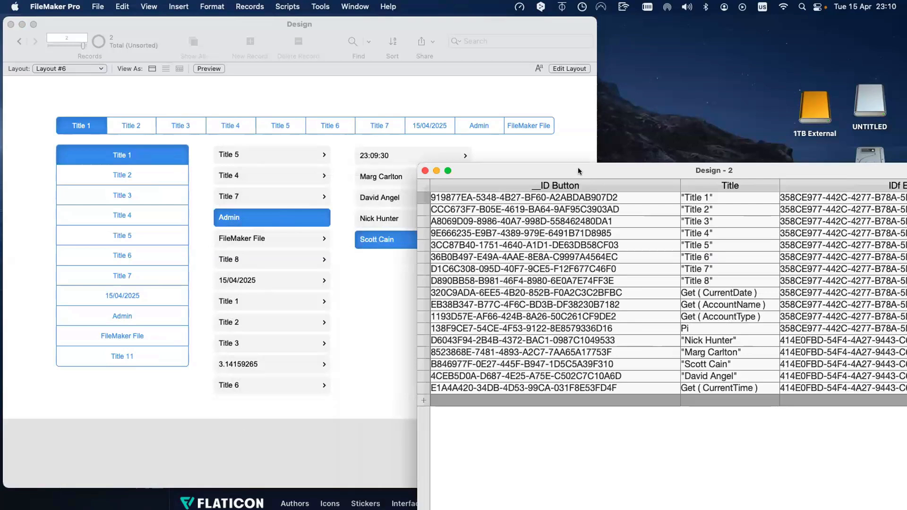
- Highlight the Get ( CurrentDate ) expression in the Title column of the record table
click(712, 304)
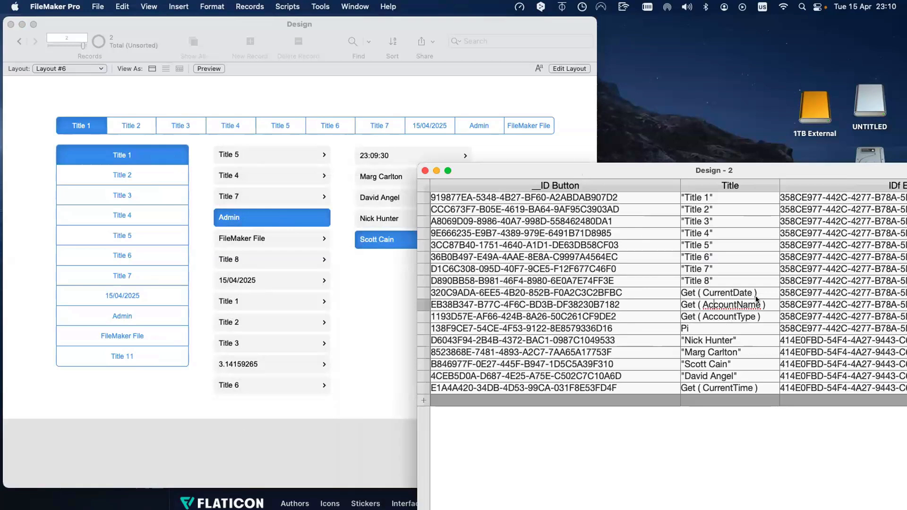
click(712, 292)
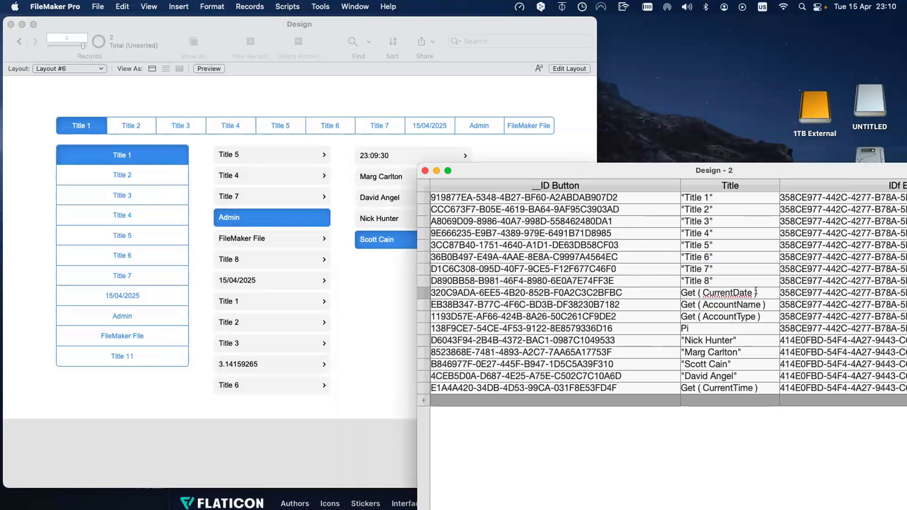
triple_click(712, 293)
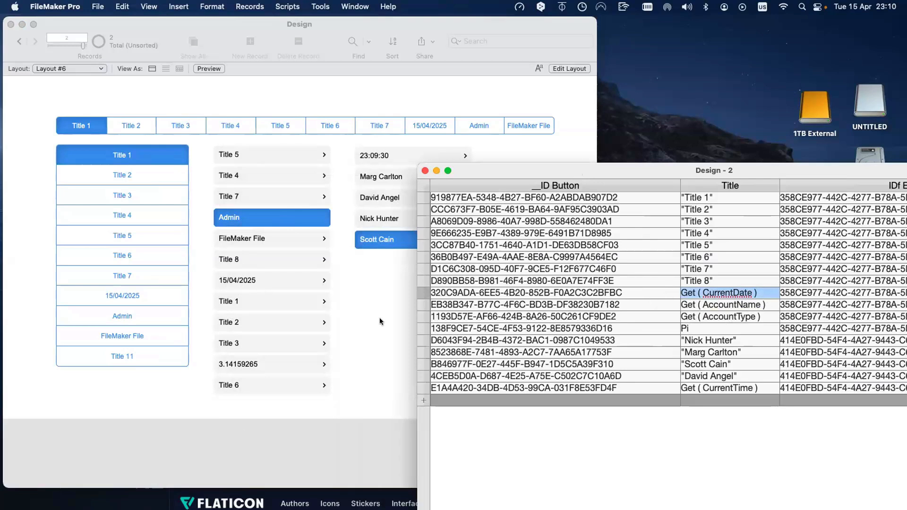
- Check the Evaluate merge text of the Button List 1 portal in Layout mode, then return to Browse mode
click(361, 309)
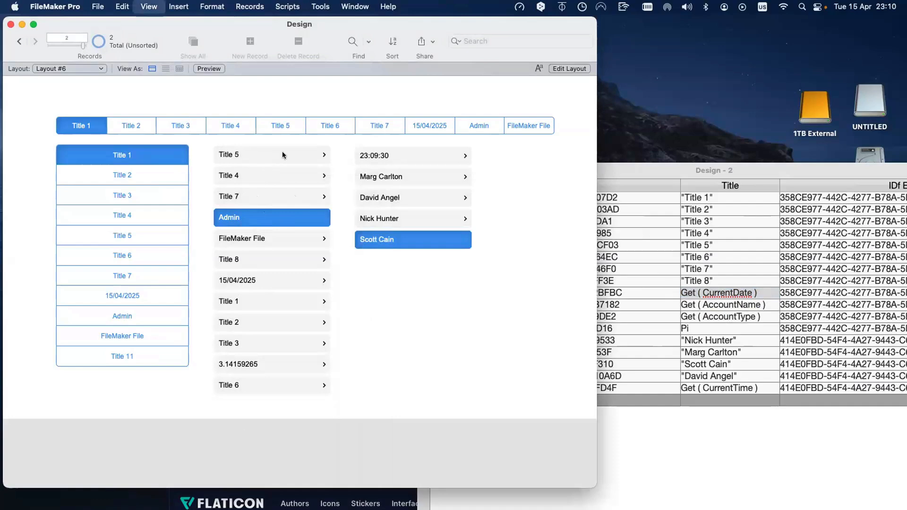
key(super+l)
click(451, 154)
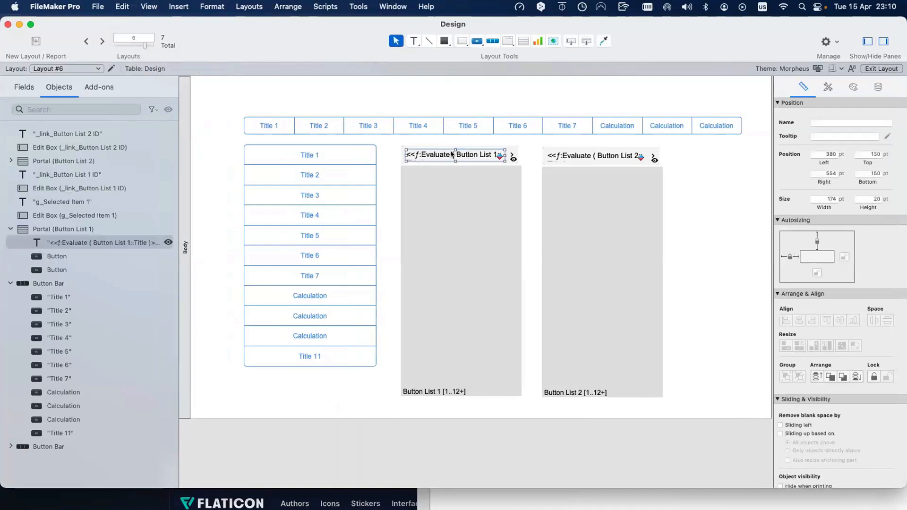
key(super+b)
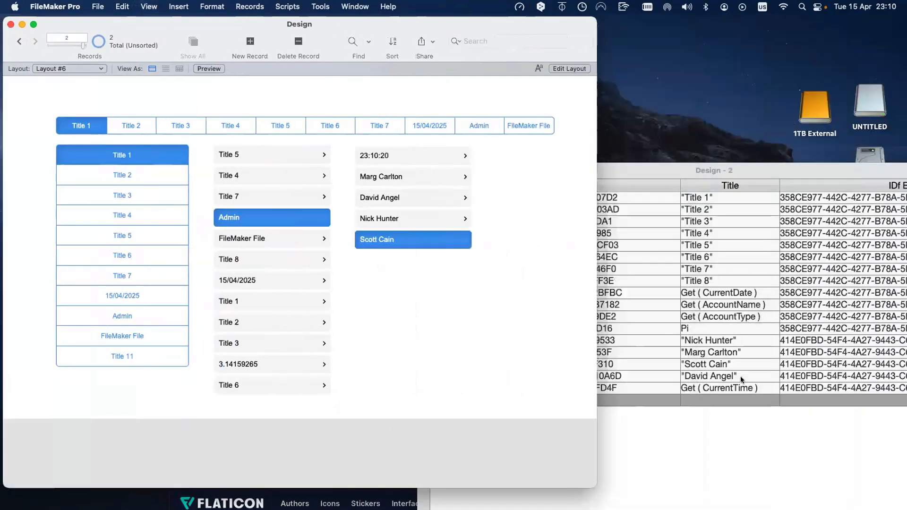
- Highlight the Get ( AccountName ) expression in the record table's Title column and move the table closer to the first list
click(743, 308)
click(766, 306)
drag(768, 306, 672, 306)
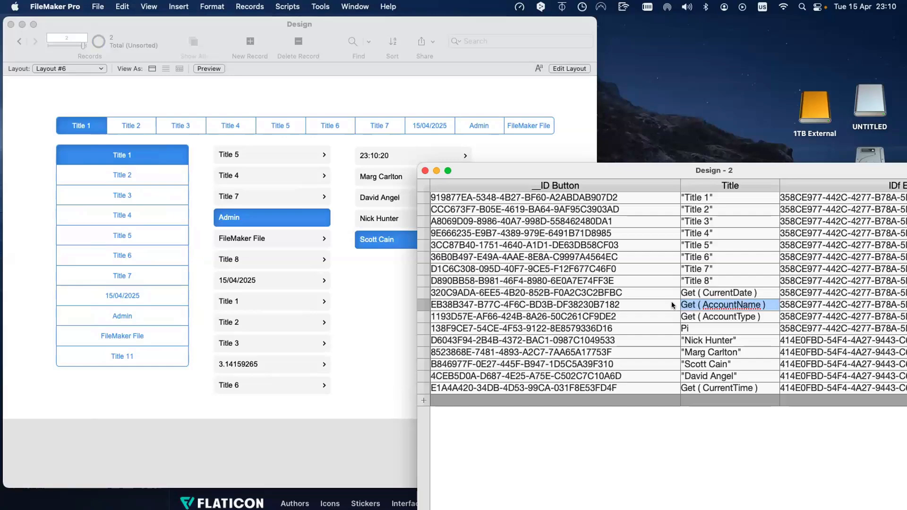
drag(602, 171, 563, 175)
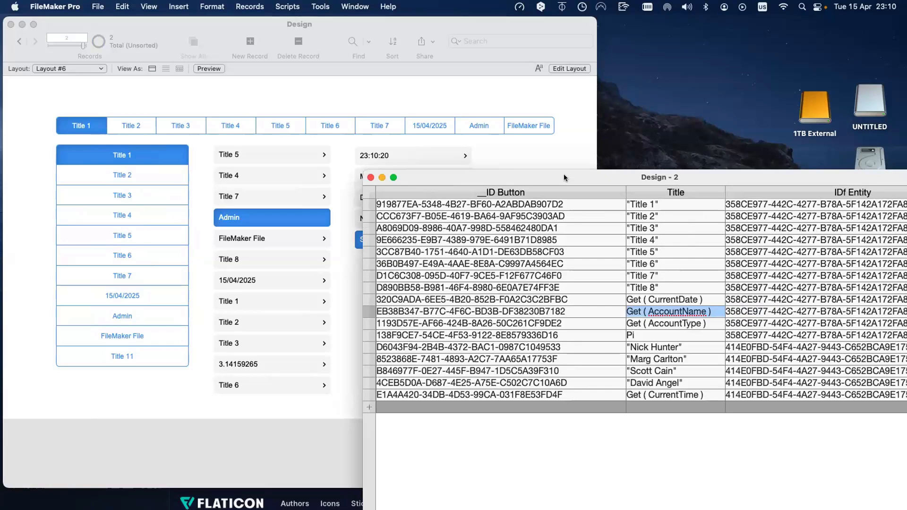
drag(567, 179, 566, 177)
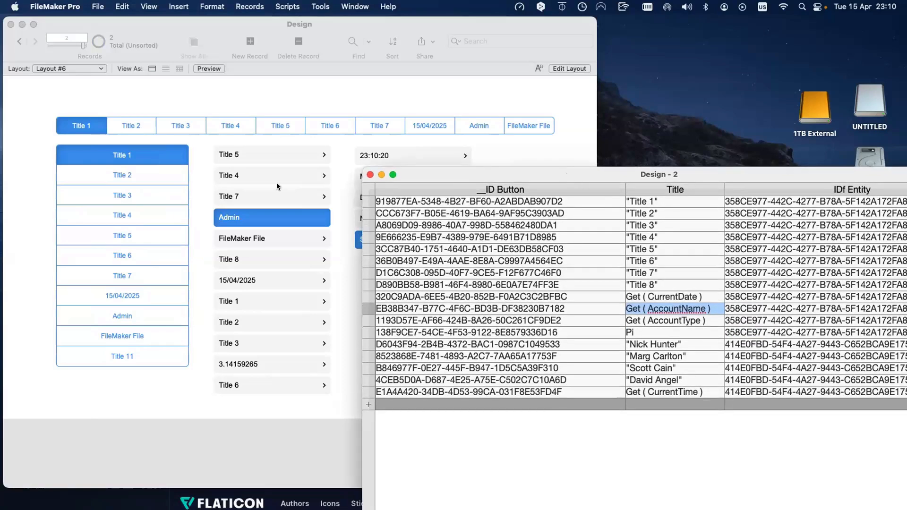
- Return the main Design window to Layout mode and give the vertical button bar's Title 1 segment the filled circle minus icon
click(198, 178)
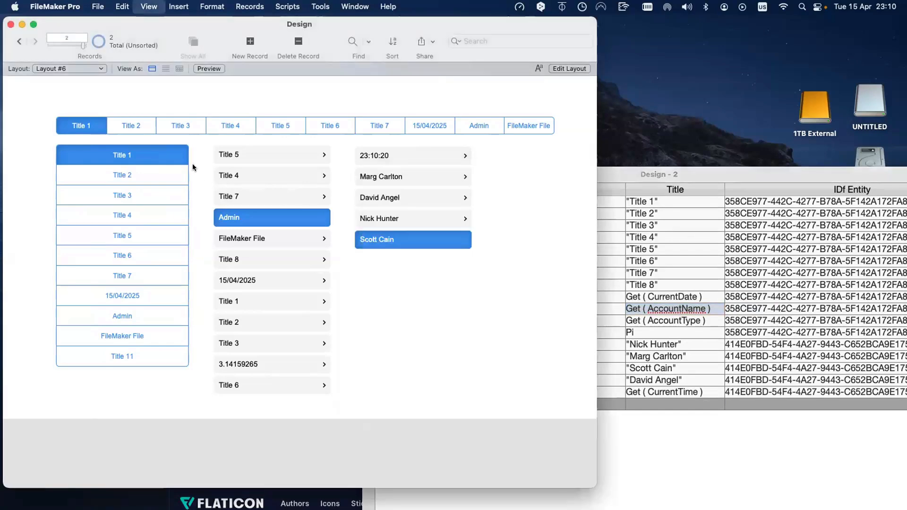
key(super+l)
double_click(324, 156)
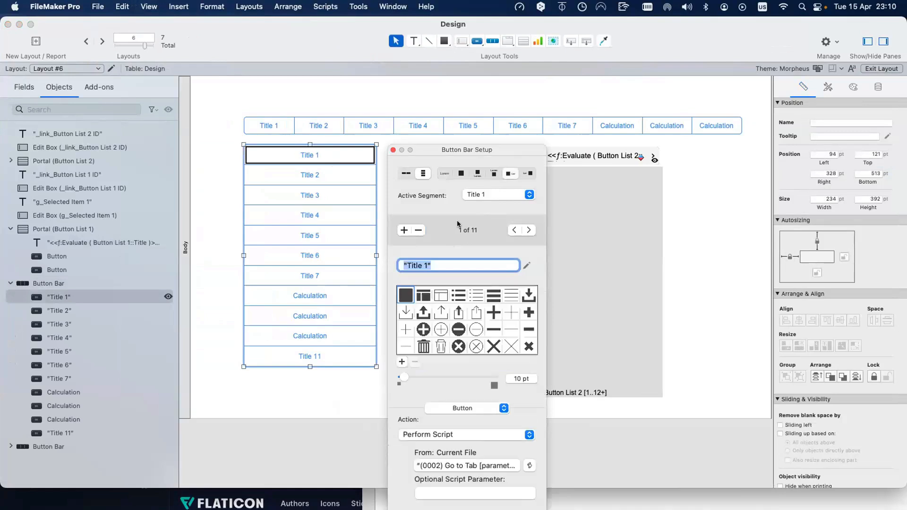
click(458, 329)
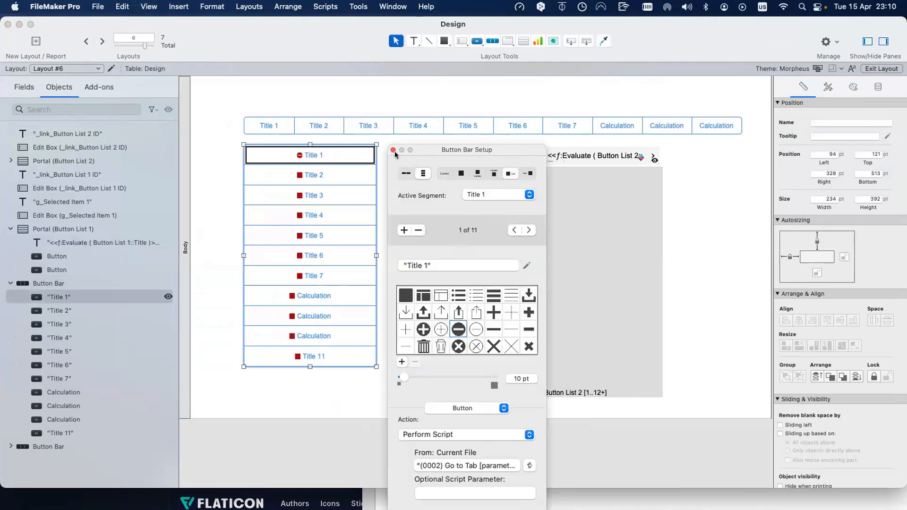
- Switch the vertical button bar to label-only segments and close its setup
click(444, 173)
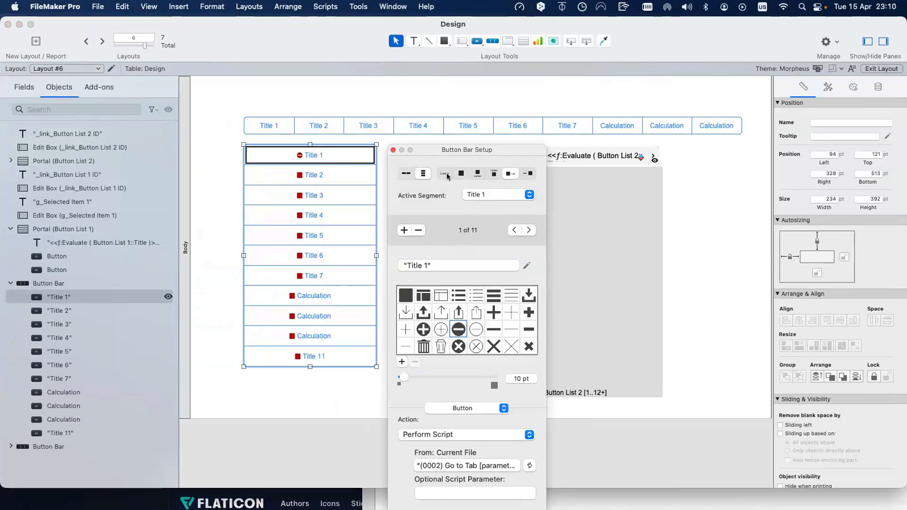
click(393, 149)
- Move the start of the Evaluate merge text inward in both the Button List 1 and Button List 2 portals, leaving space for an icon
click(432, 183)
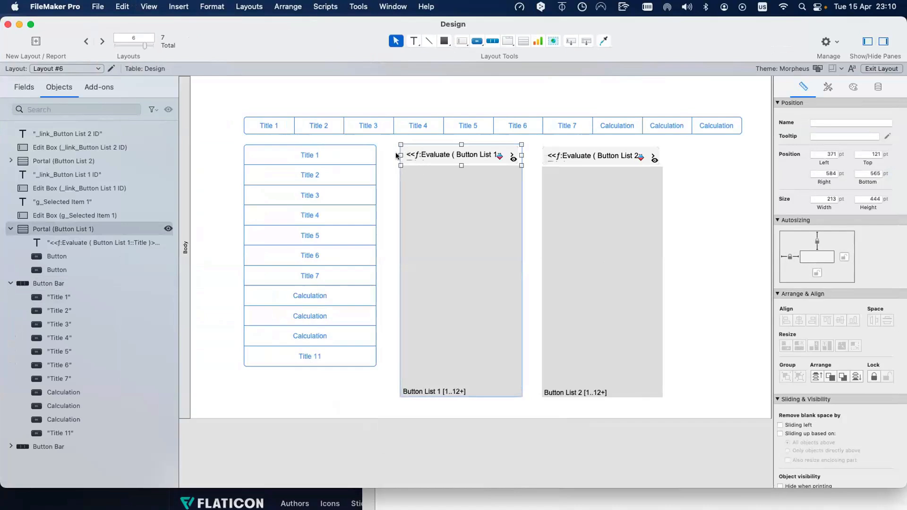
click(418, 156)
drag(405, 152, 563, 153)
click(544, 156)
click(533, 171)
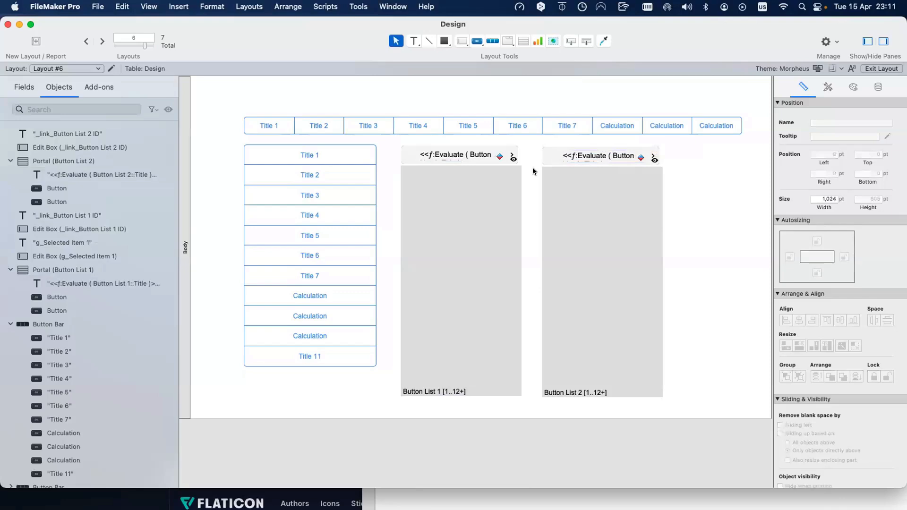
- Bring the Design - 2 record table forward and create a container field named Icon in the Buttons table
drag(355, 45, 238, 63)
drag(849, 174, 688, 95)
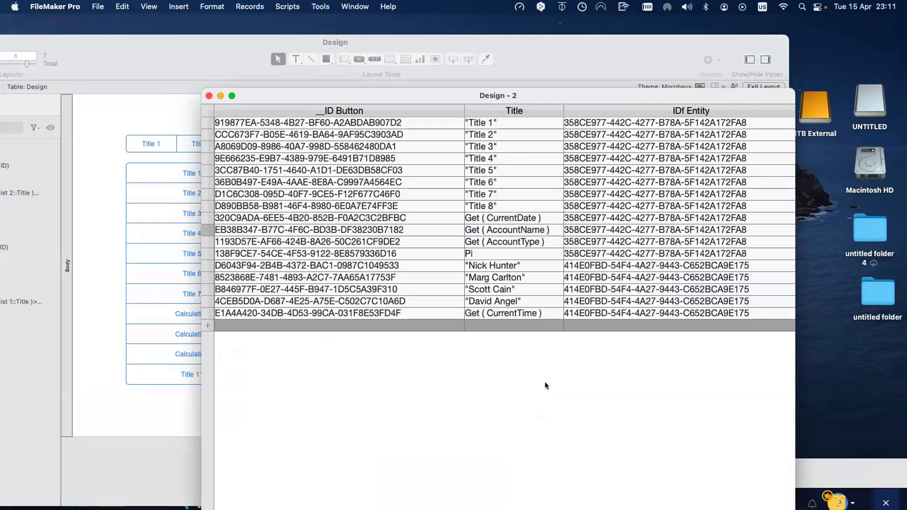
key(super+shift+d)
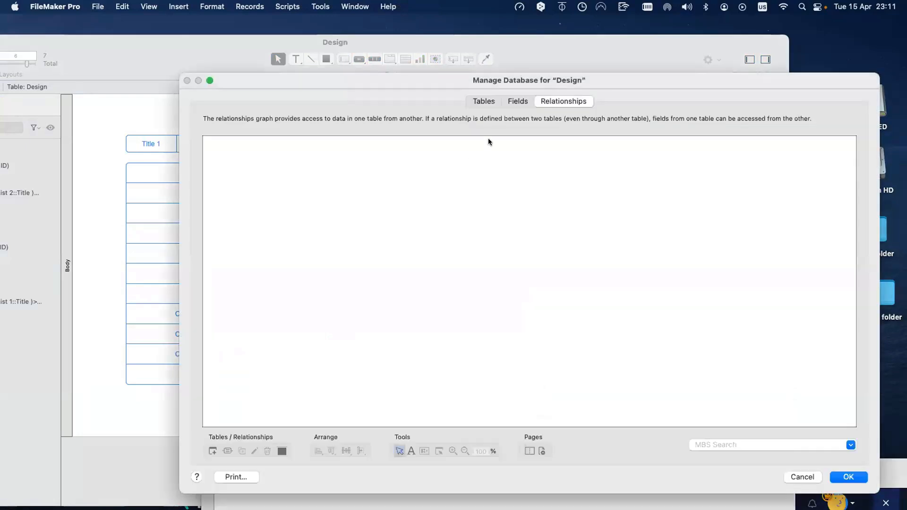
click(518, 100)
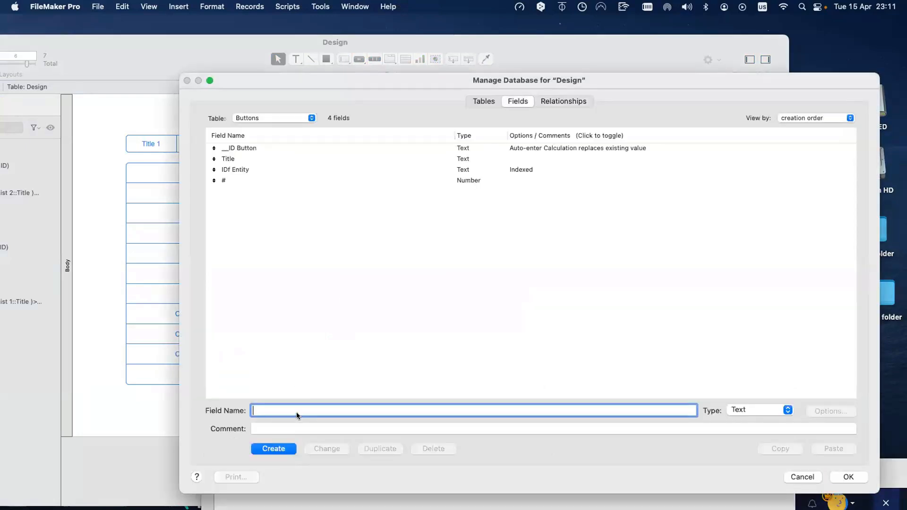
text(Conatiner)
double_click(276, 411)
key(BackSpace)
text(Icon)
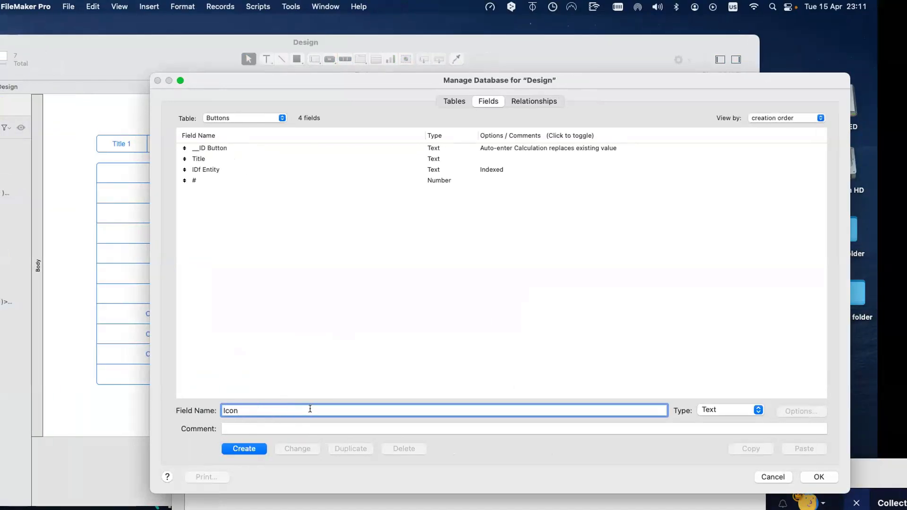
click(730, 410)
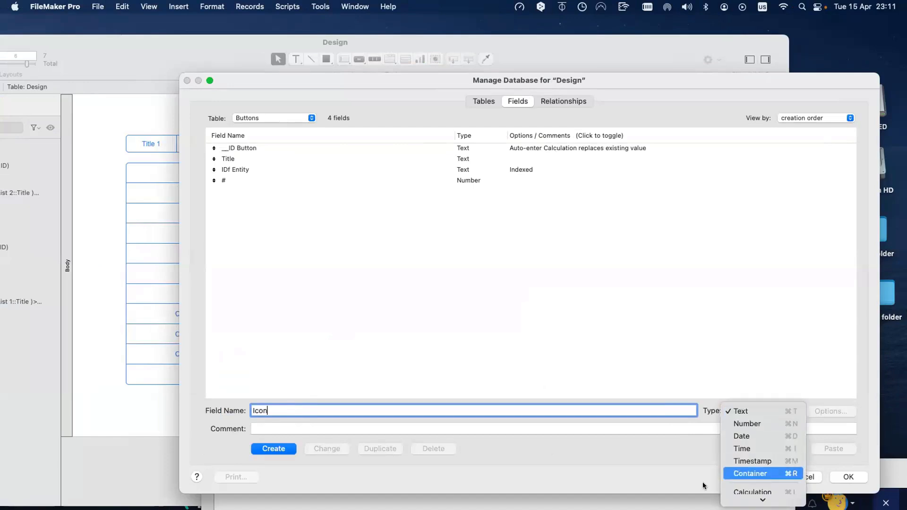
key(Return)
click(285, 449)
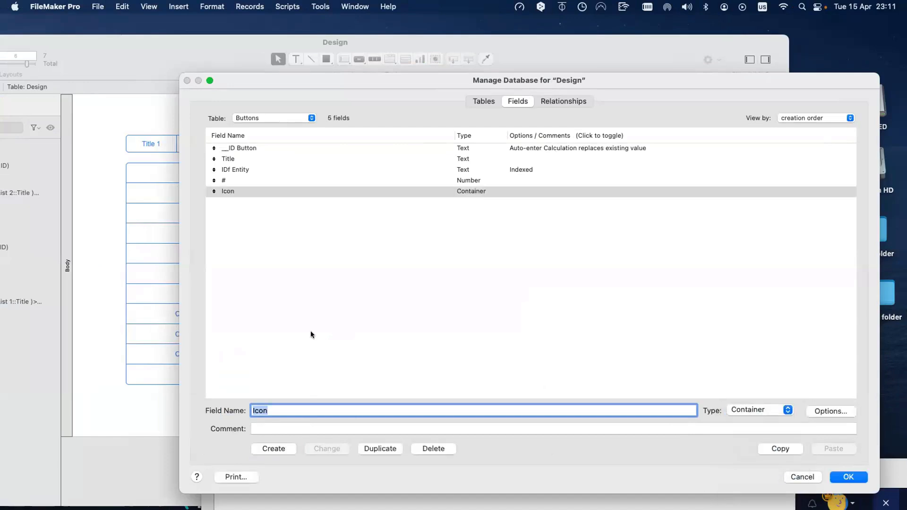
- Set the Icon field's maximum number of repetitions to 2 and save the database changes
double_click(424, 189)
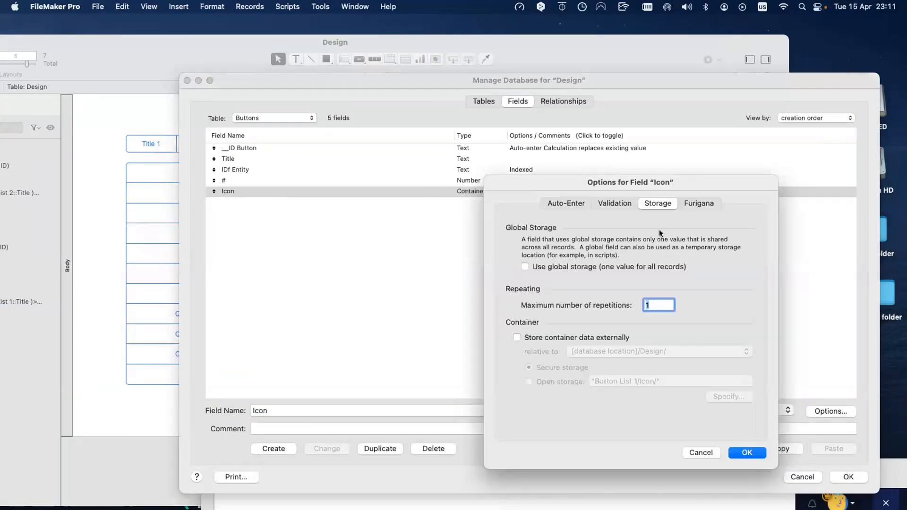
click(568, 203)
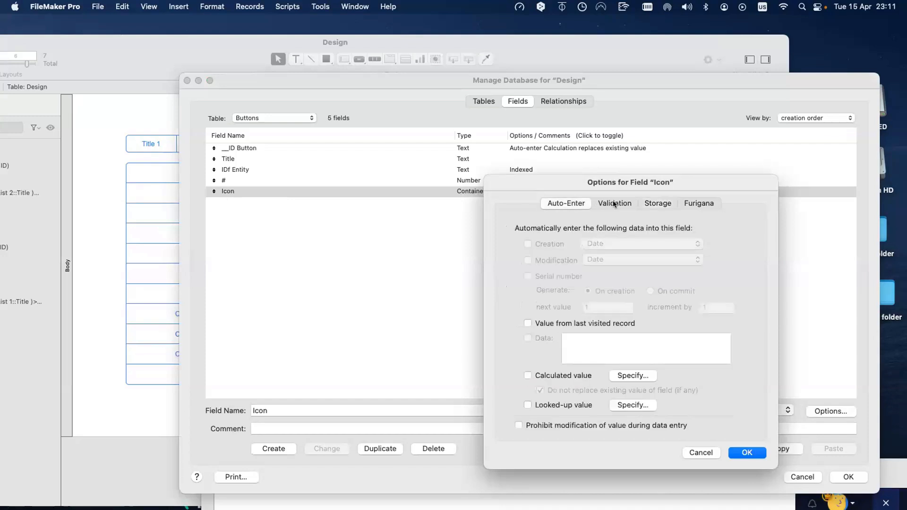
click(614, 203)
click(658, 202)
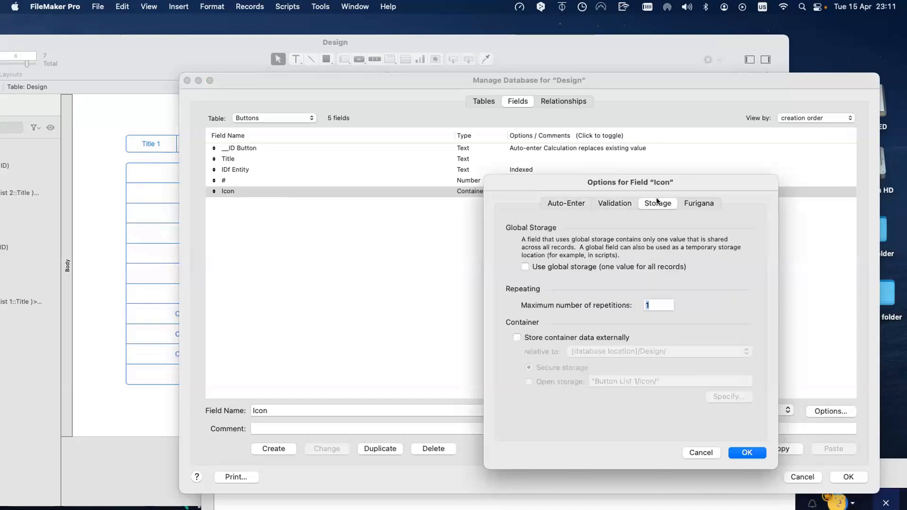
text(2)
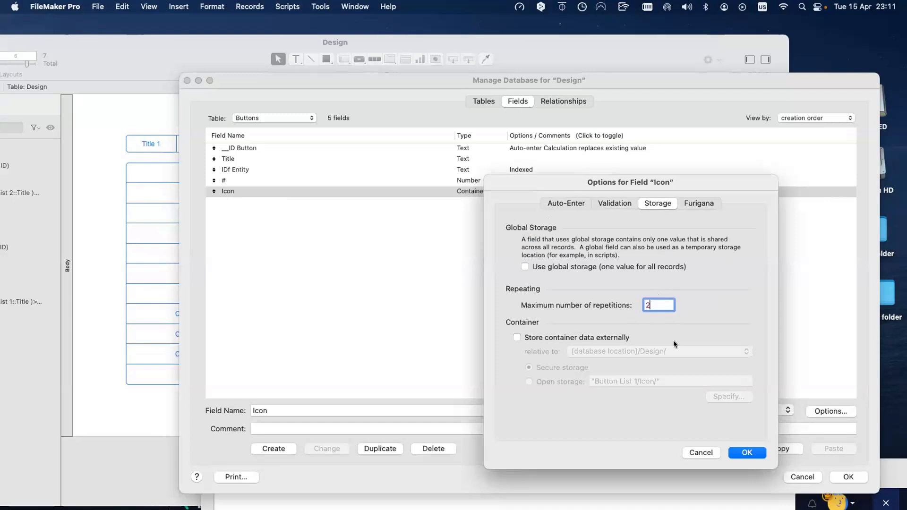
click(747, 454)
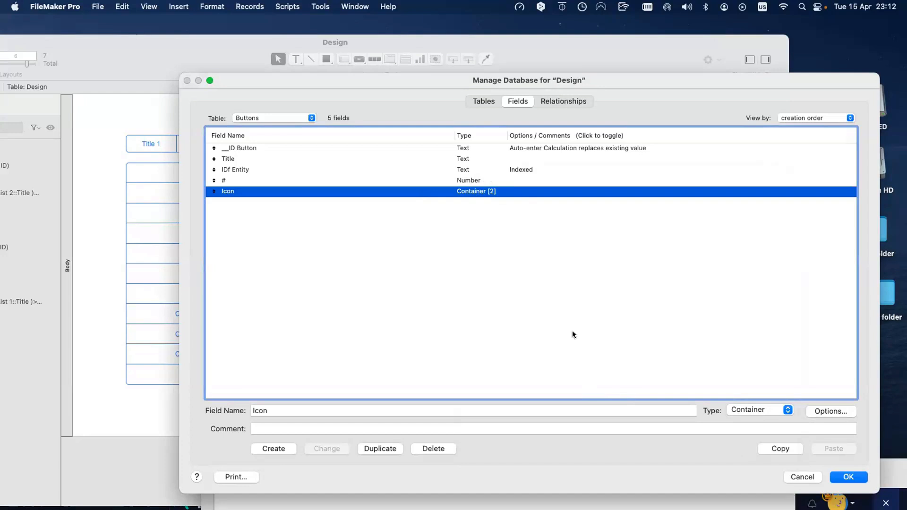
click(846, 478)
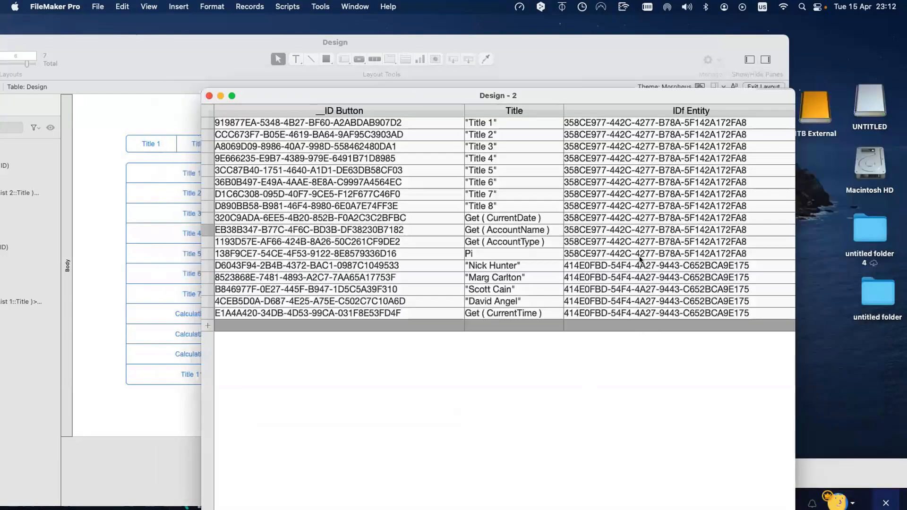
- Add the Icon field as a column to the Button List 1 table view
drag(643, 93, 539, 93)
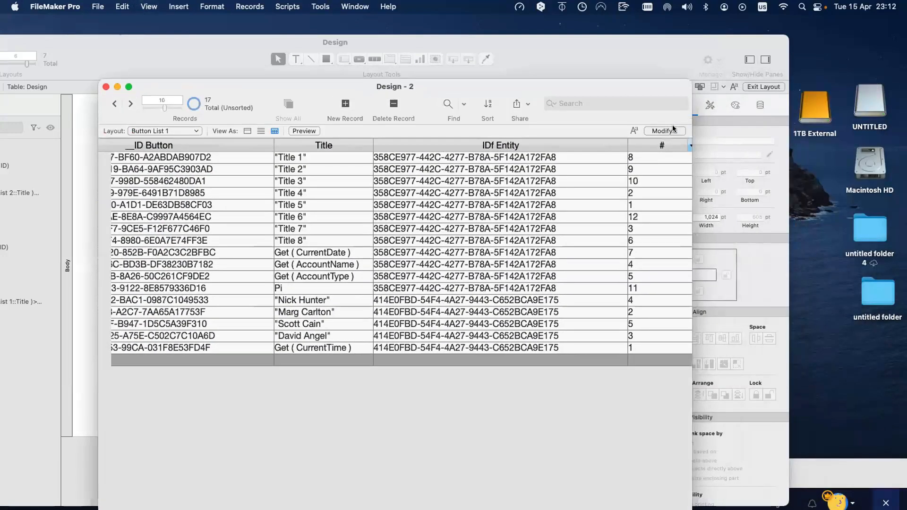
click(665, 131)
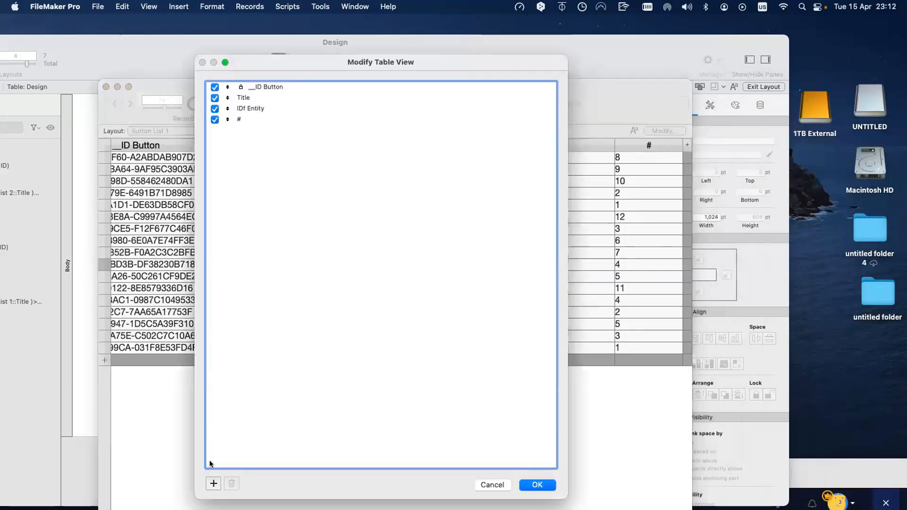
click(213, 484)
double_click(295, 220)
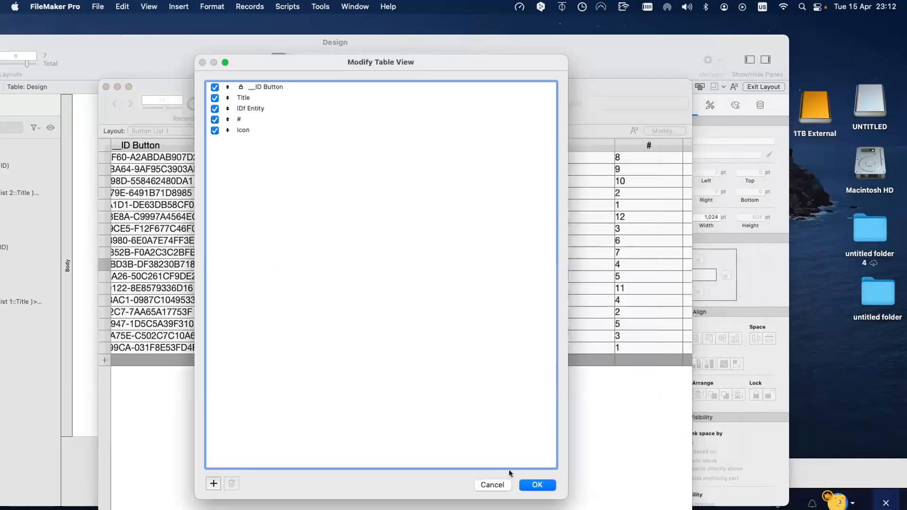
click(552, 491)
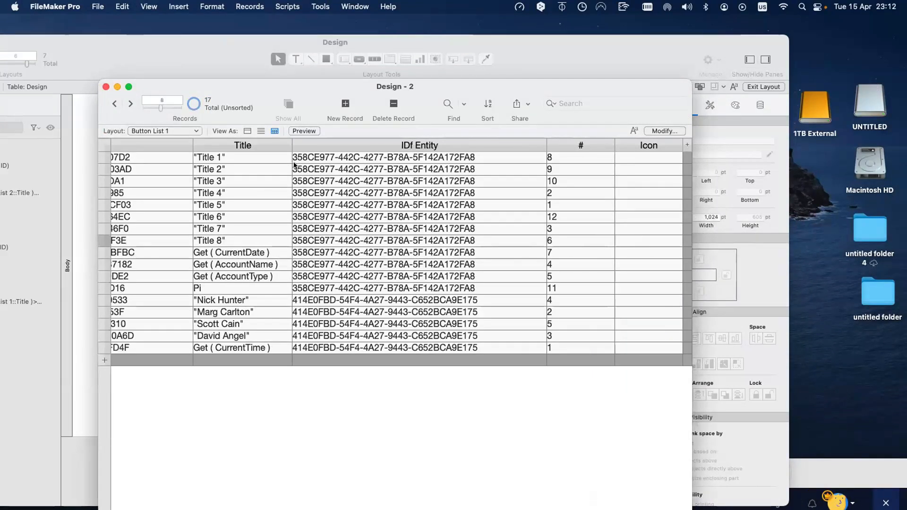
- Open the Button List 1 layout for editing in form view and delete all its objects and the Top Navigation part
click(247, 131)
key(super+l)
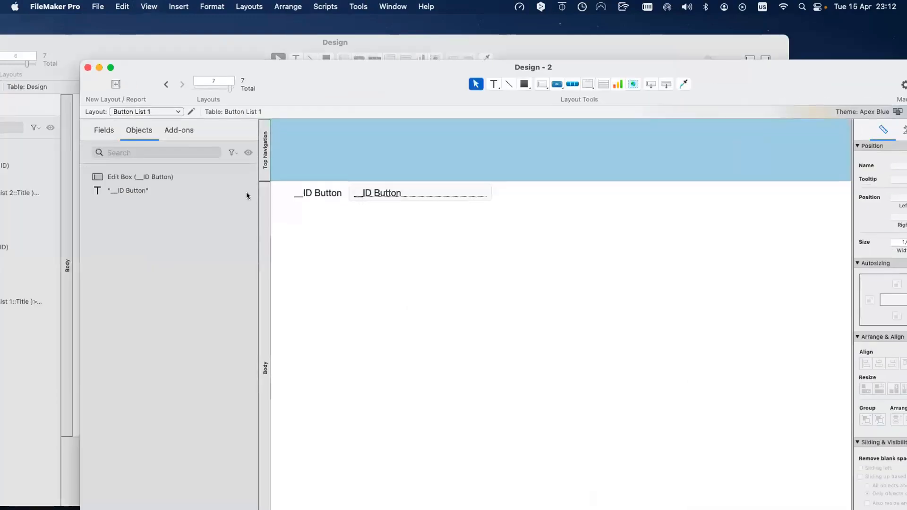
key(super+a)
key(Delete)
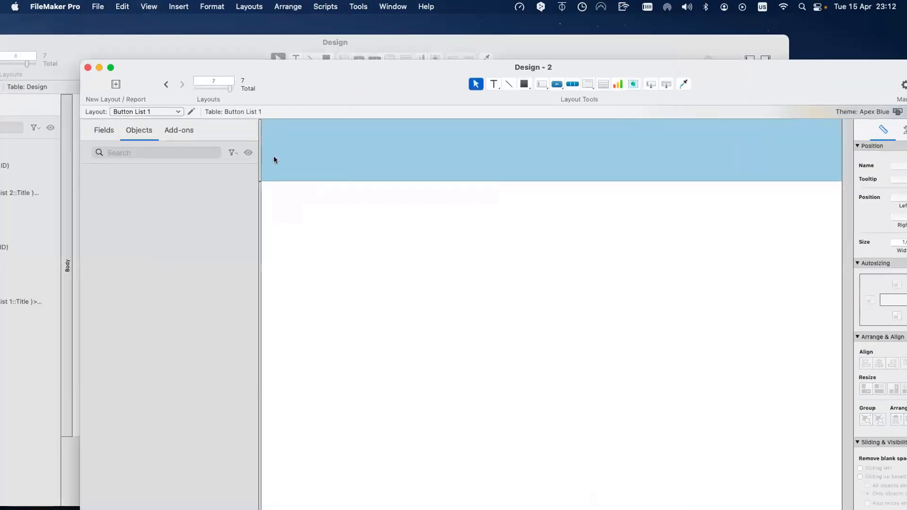
click(265, 156)
key(Delete)
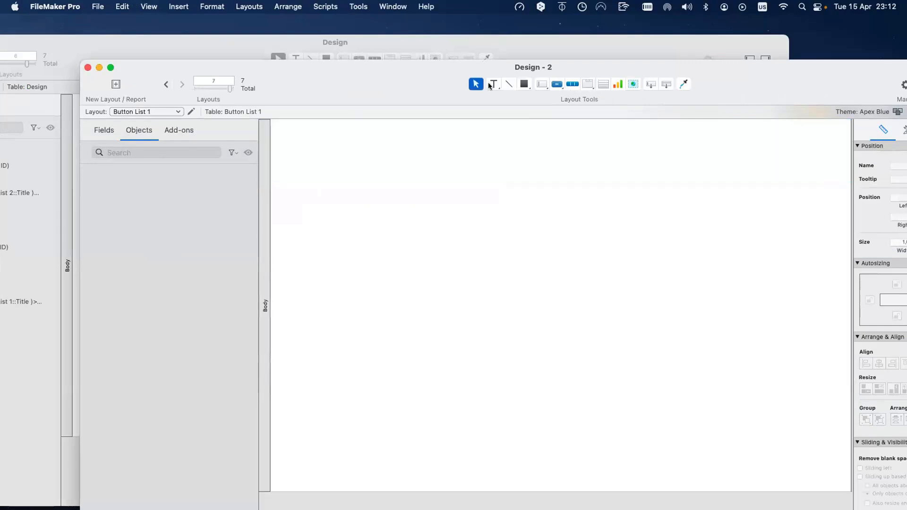
- Apply the Enlightened theme to the Button List 1 layout and place all five table fields with labels on the body
click(796, 114)
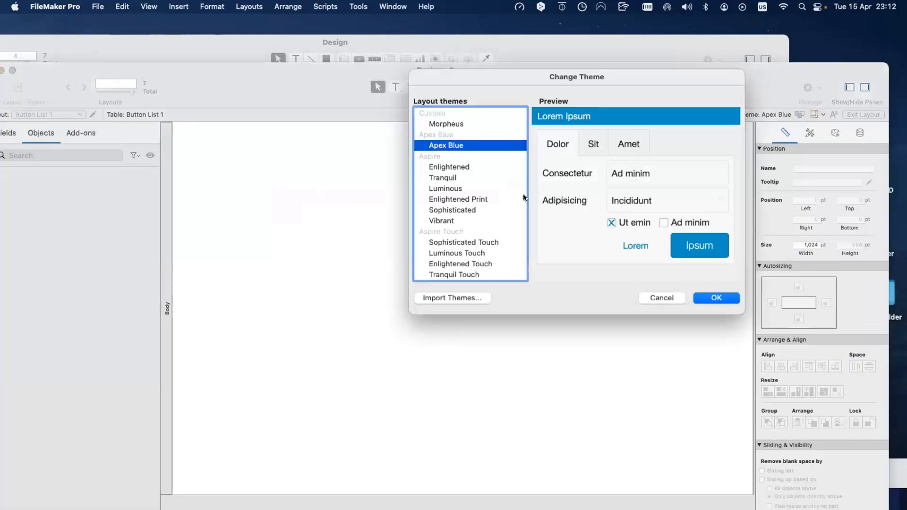
click(470, 167)
click(717, 298)
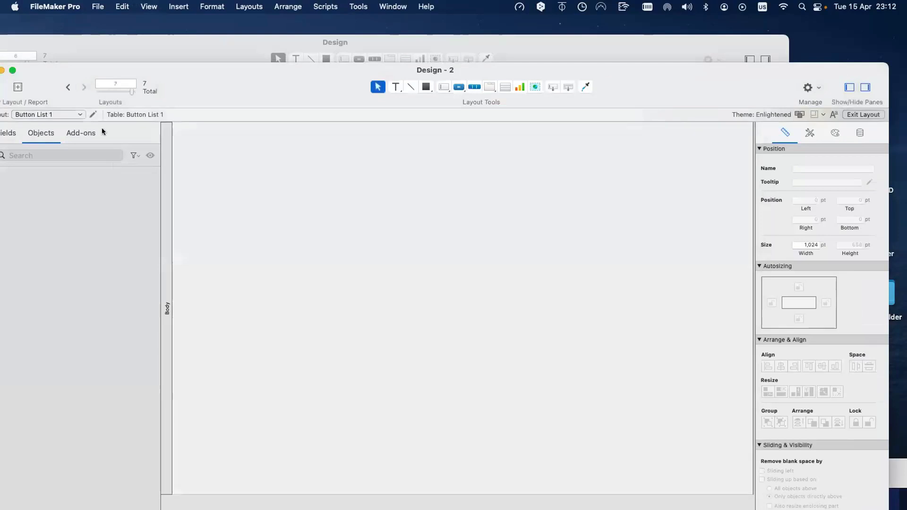
drag(121, 250, 422, 220)
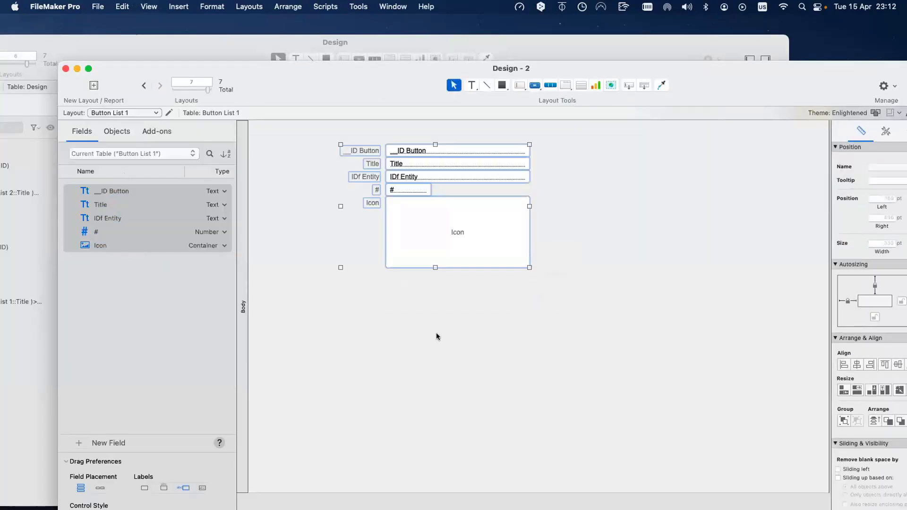
- Show repetitions 1 to 2 of the Icon container field on the layout, arranged horizontally
click(481, 231)
drag(702, 90, 567, 95)
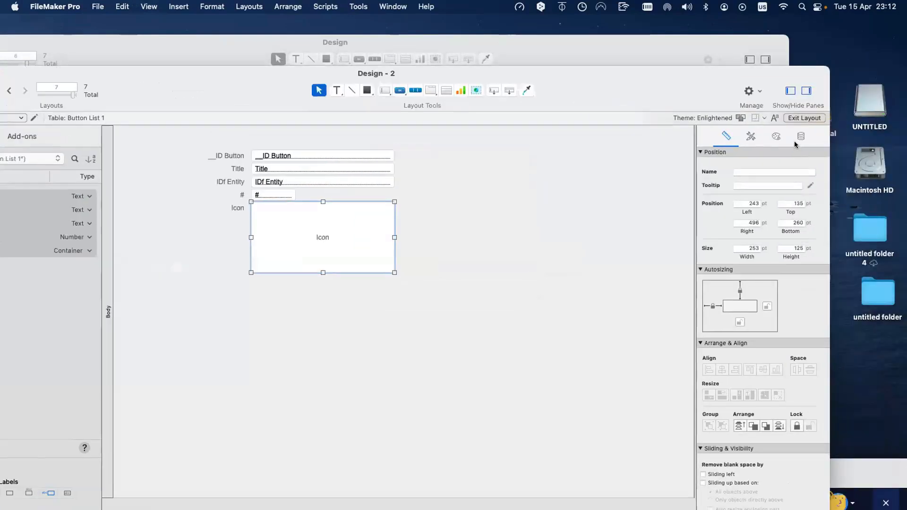
click(801, 136)
double_click(735, 319)
text(2)
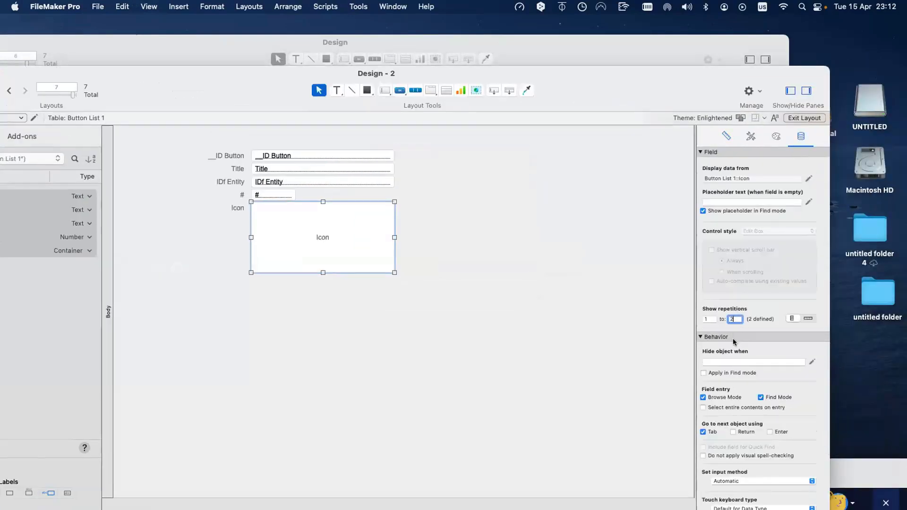
click(430, 334)
drag(165, 96, 250, 98)
click(452, 312)
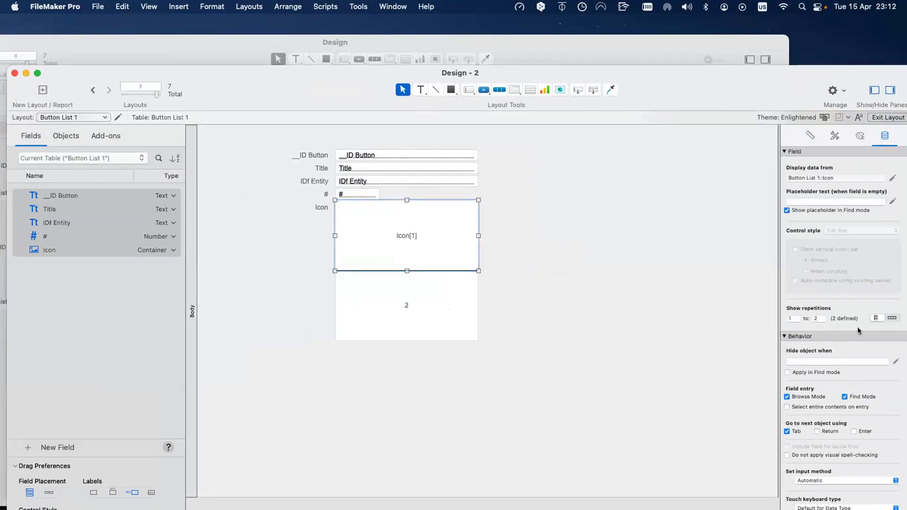
click(892, 319)
click(565, 291)
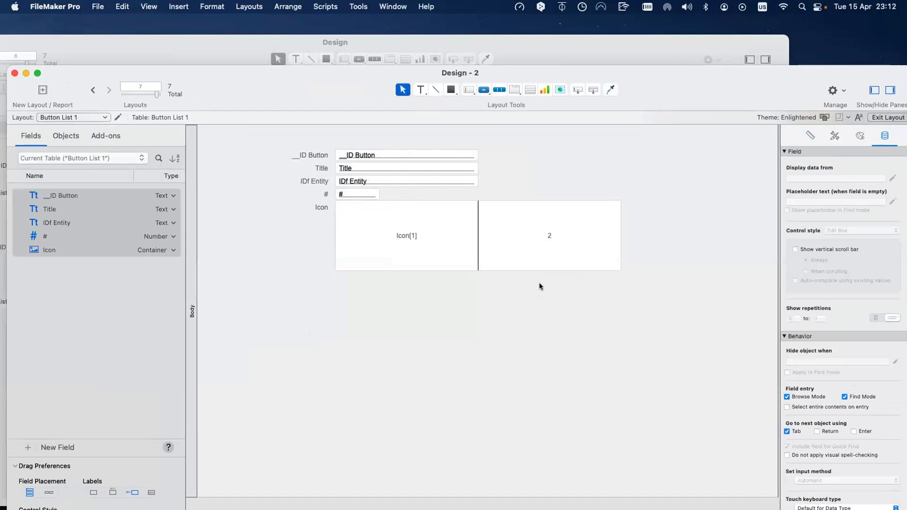
- Return to Browse mode and check both repetitions of the Icon container on the record form
click(412, 238)
key(super+b)
click(343, 233)
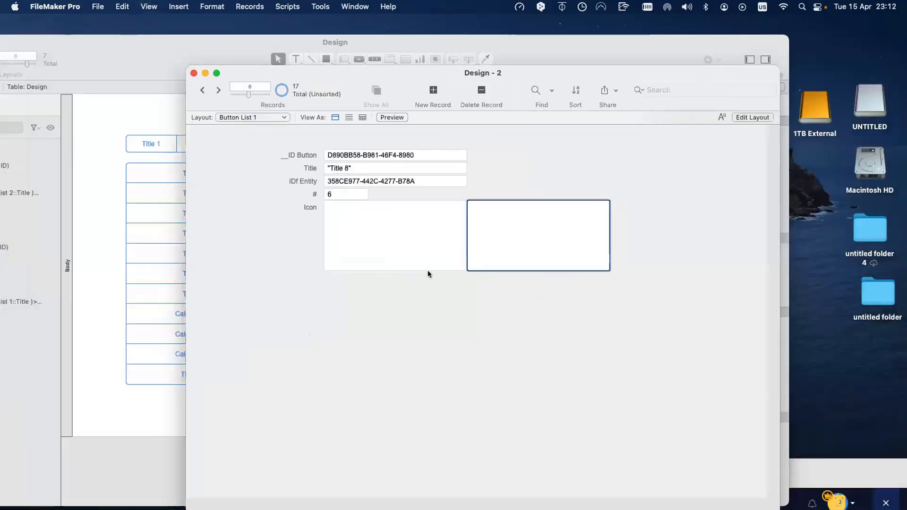
click(512, 253)
click(410, 339)
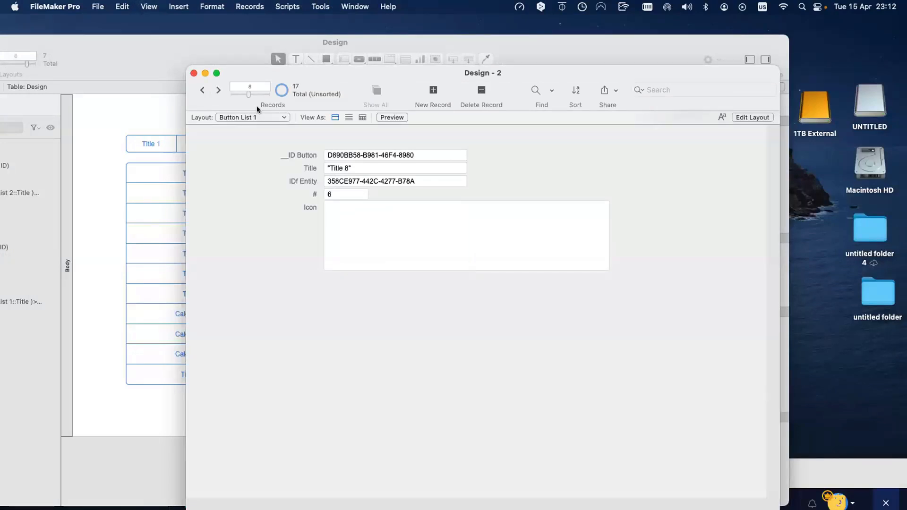
- Check the two Icon repetitions of the Title 3 and Title 2 records in table view, then go back to form view
click(362, 117)
scroll(555, 212, right, 5)
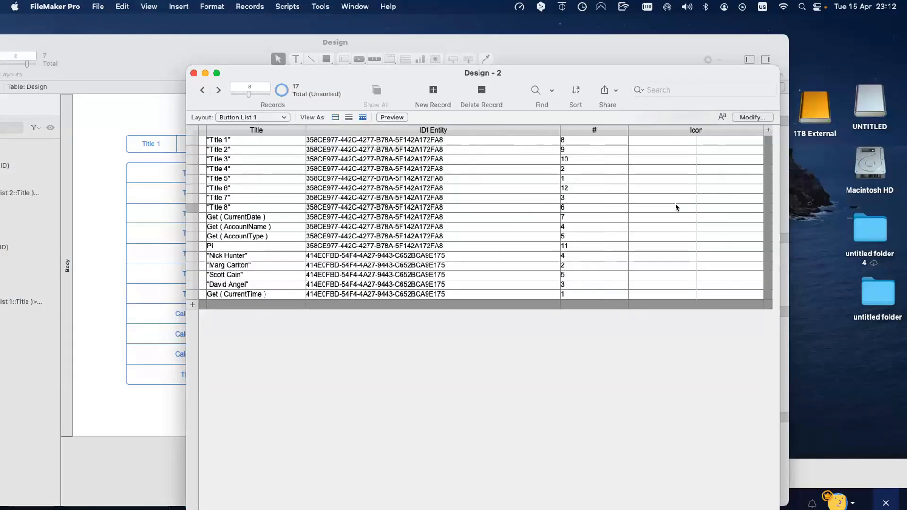
click(691, 162)
key(Tab)
click(661, 149)
key(Tab)
click(335, 117)
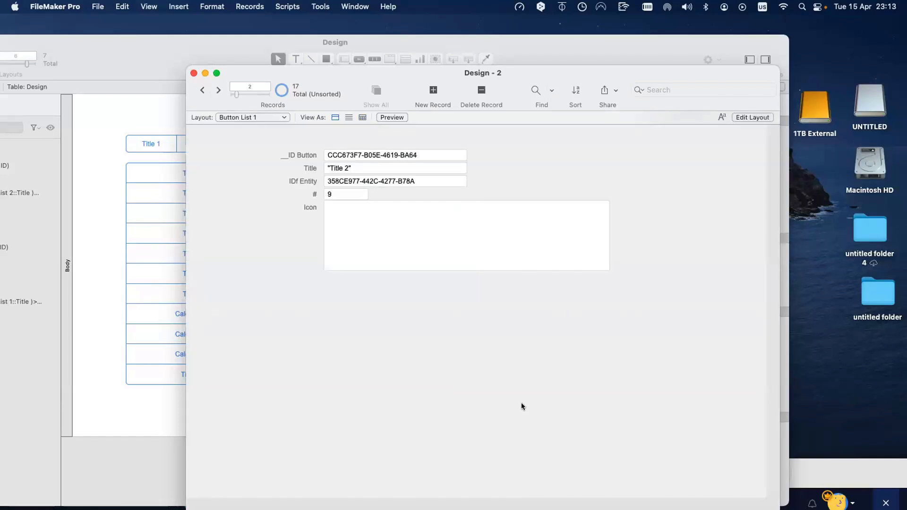
- Switch to the Flaticon page in Safari and close the download format choices to show the icons in My icons collection
click(809, 474)
drag(356, 473, 214, 77)
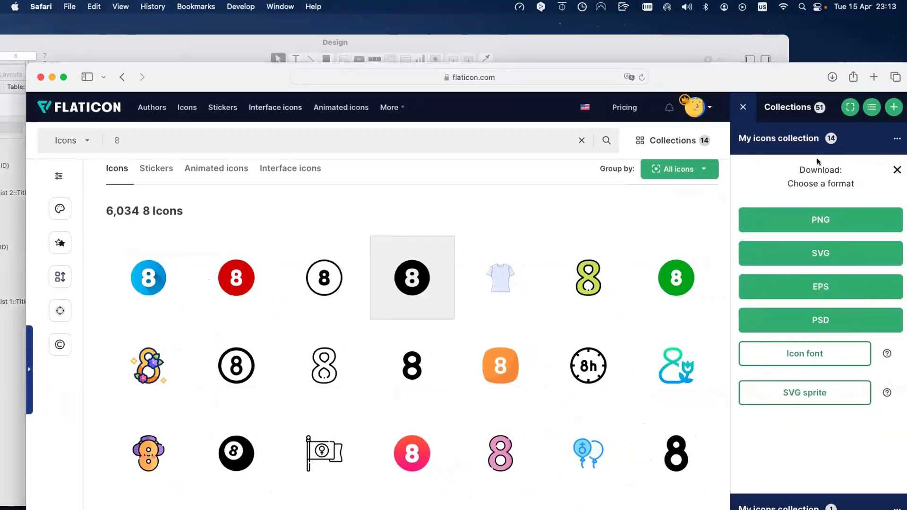
click(897, 170)
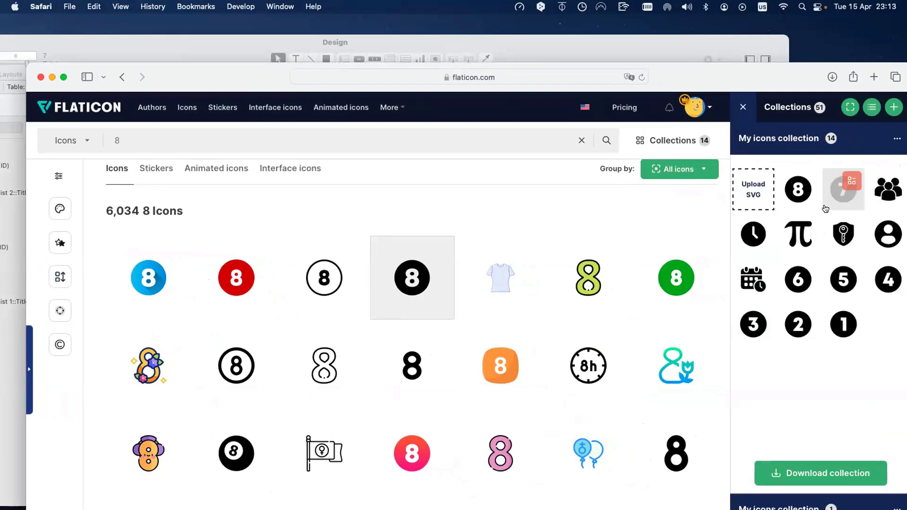
- Switch to FileMaker and examine the calculated titles for current date, account name, account type and current time in the Button List 1 table
drag(203, 78, 306, 455)
click(300, 227)
click(362, 118)
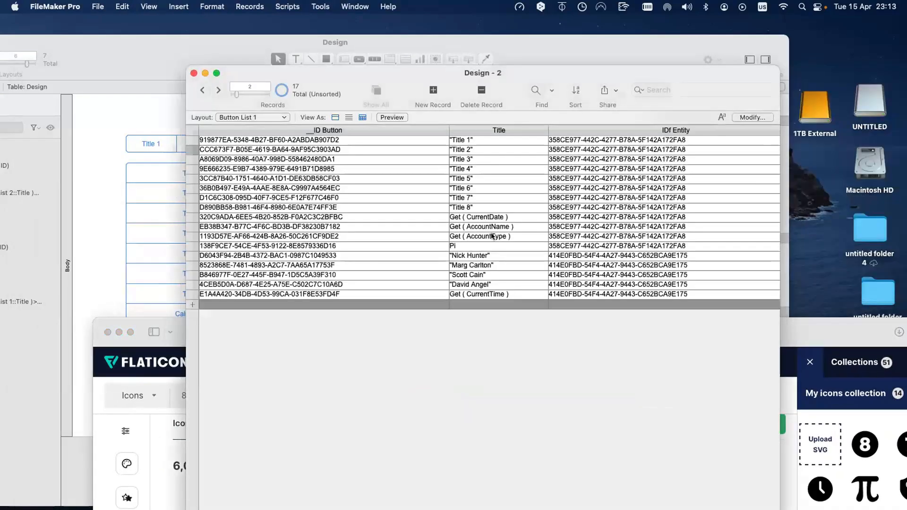
click(514, 218)
click(517, 228)
click(516, 237)
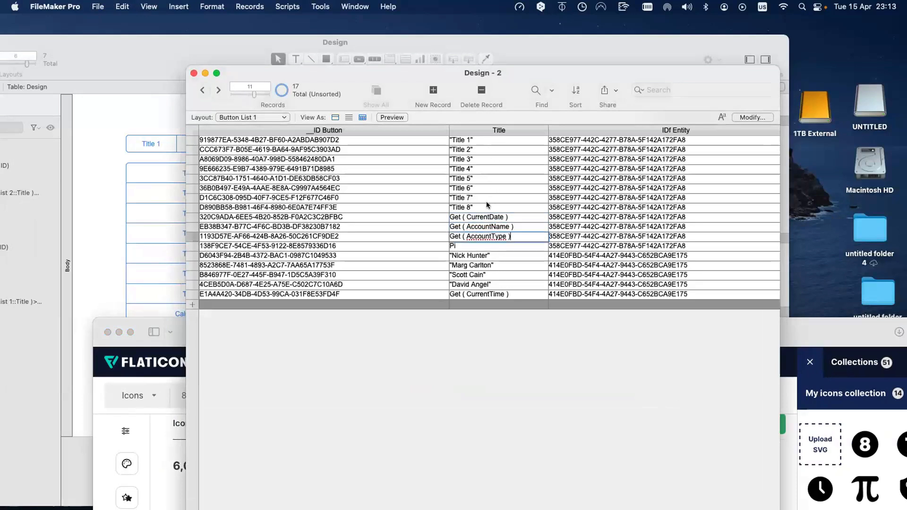
click(514, 295)
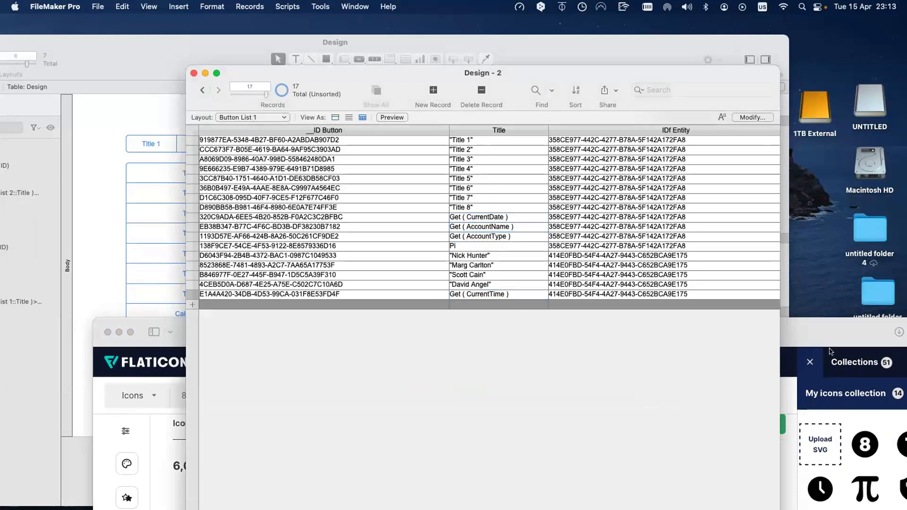
- Return to the Flaticon page in Safari and look through the options available for My icons collection
drag(796, 325, 662, 164)
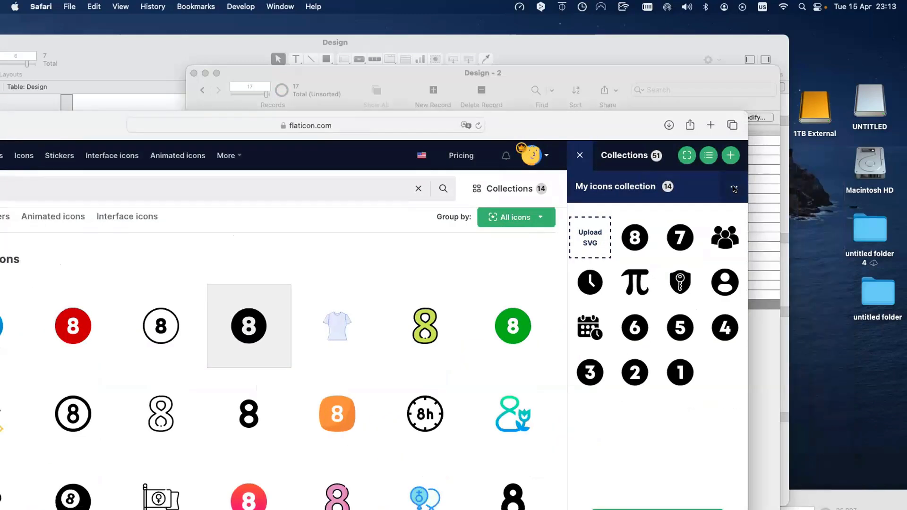
click(734, 188)
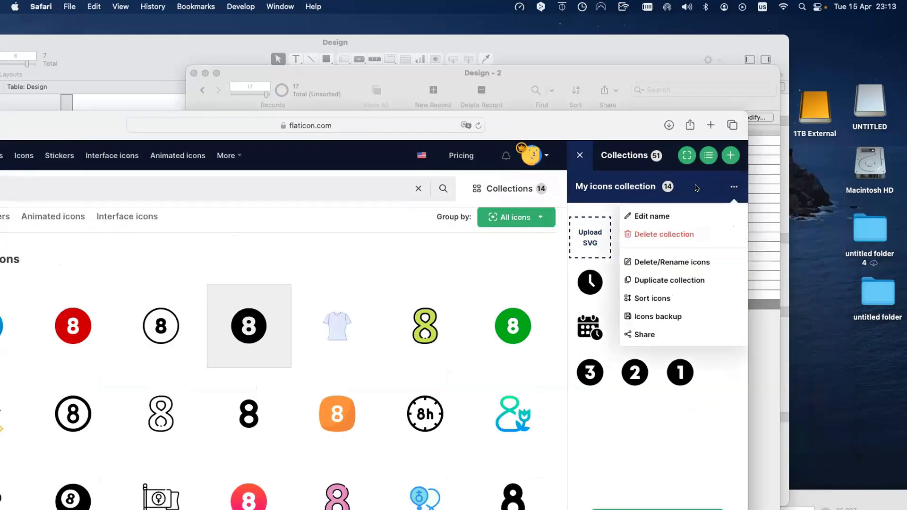
drag(562, 124, 573, 128)
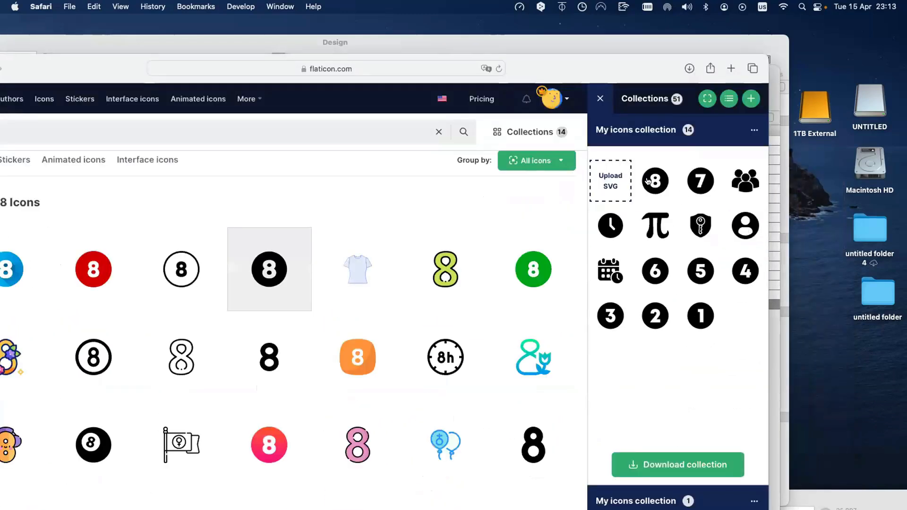
- Download My icons collection in PNG format at a size of 512 pixels
click(680, 467)
click(655, 220)
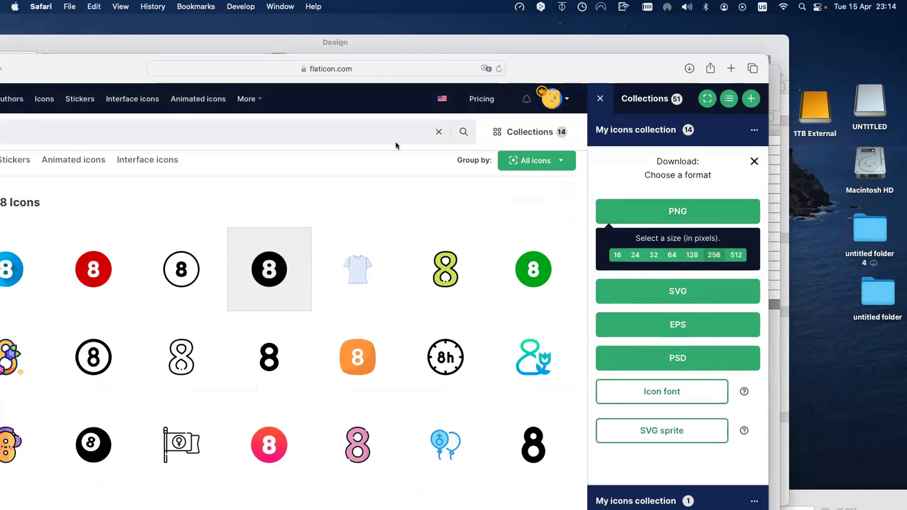
drag(119, 70, 173, 106)
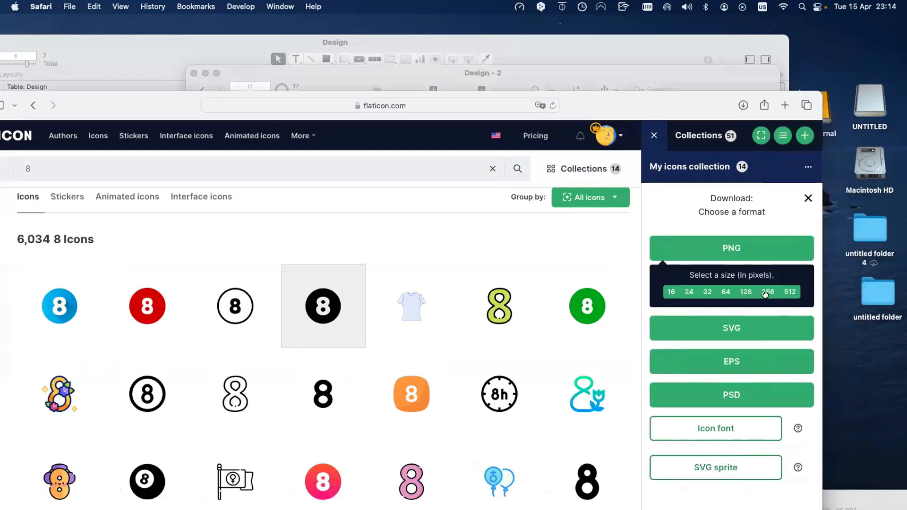
scroll(789, 293, down, 1)
click(788, 293)
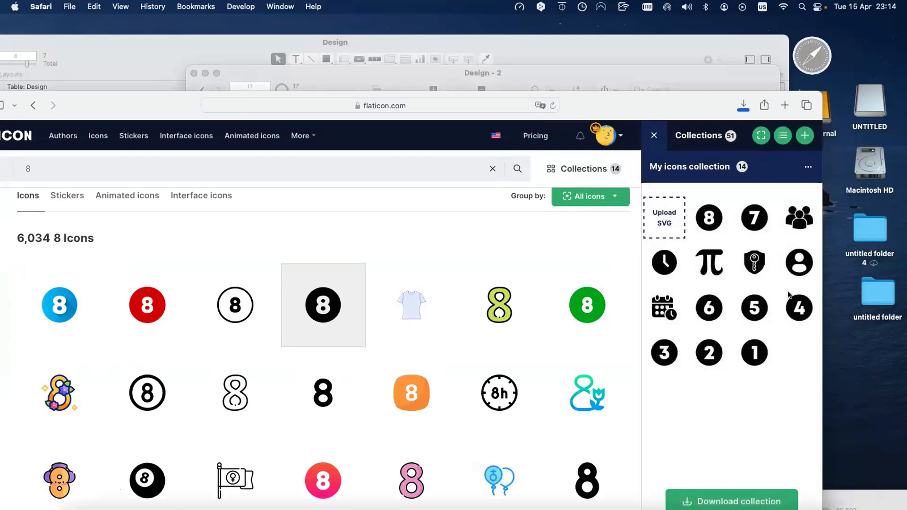
- In Finder, open the mycollection folder in Downloads and expand its png subfolder
click(879, 353)
key(super+shift+d)
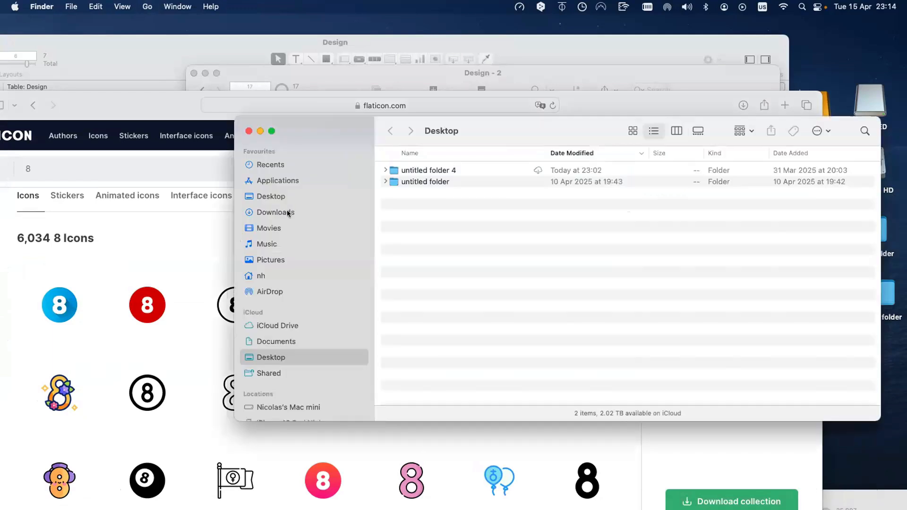
click(276, 213)
click(433, 170)
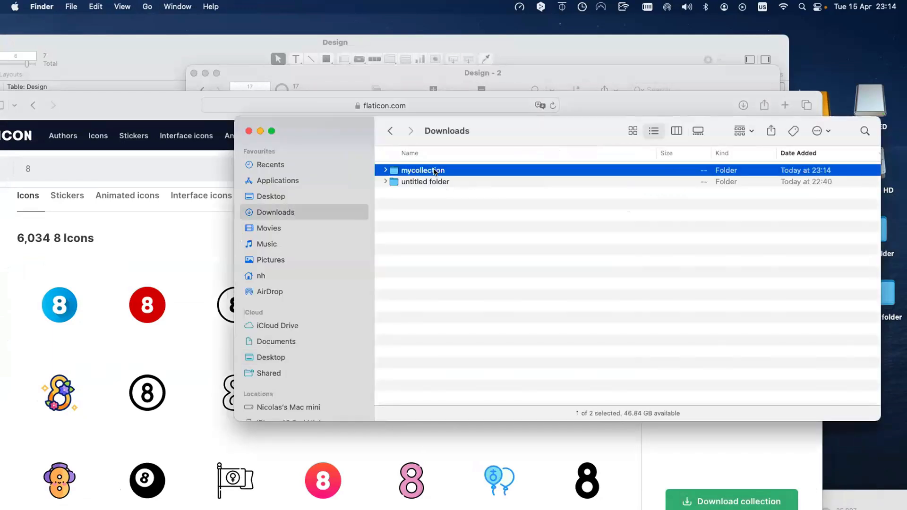
double_click(433, 170)
click(386, 193)
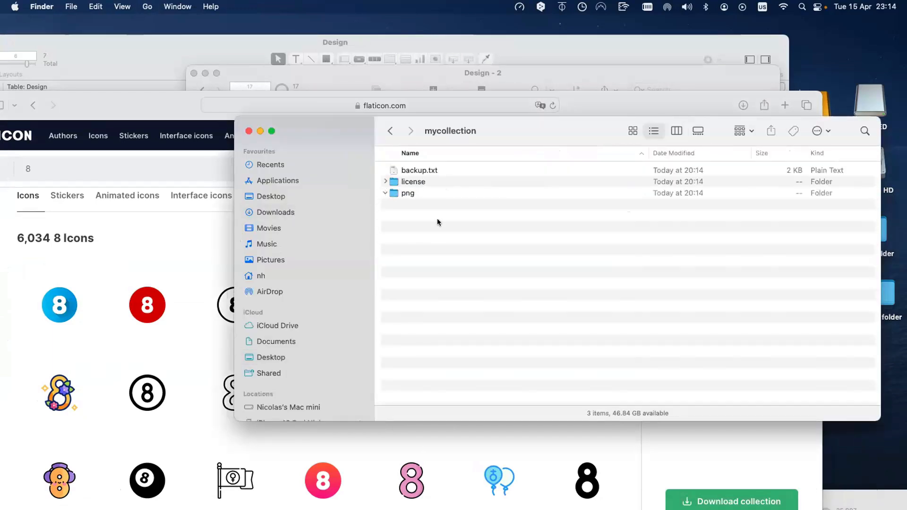
- Preview the downloaded PNG icons one after another with Quick Look, then close the preview
click(447, 204)
key(space)
key(Down)
key(Down)
key(Down)
key(Down)
key(Down)
key(Down)
key(Down)
key(Down)
key(Down)
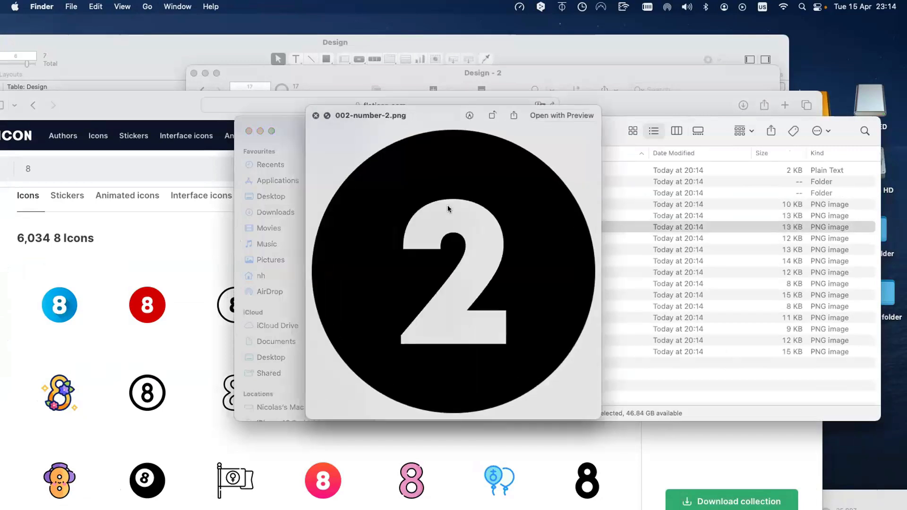
key(Up)
key(Up)
key(Up)
key(Up)
key(Up)
key(Up)
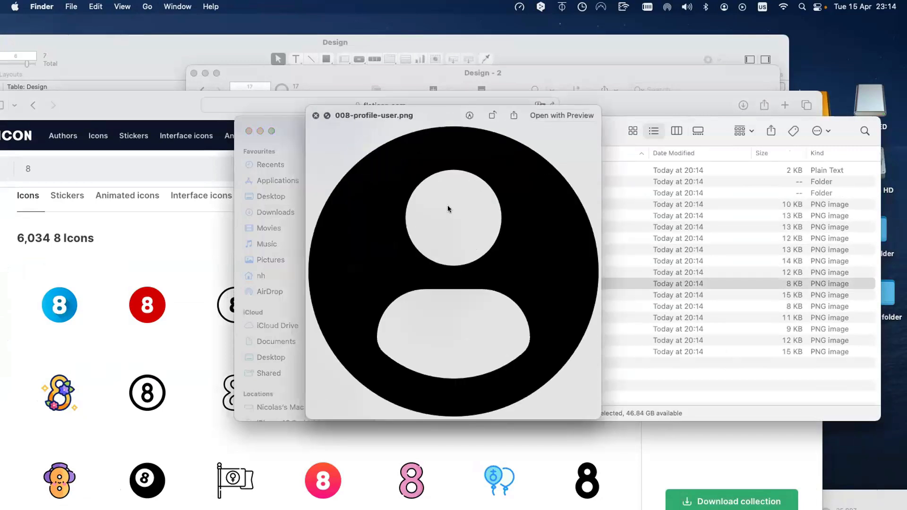
key(space)
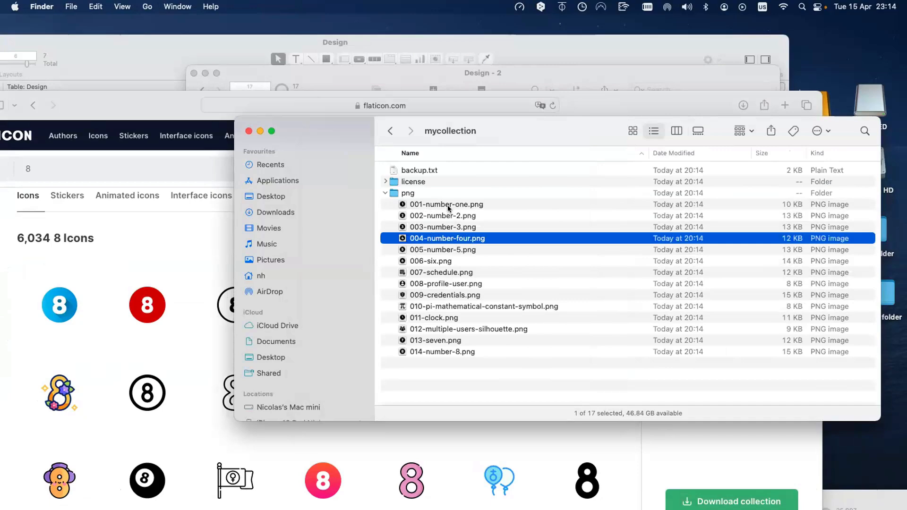
- In FileMaker, place icons left of the vertical button bar's labels and check how a custom icon file is added, without inserting one
drag(494, 135, 697, 179)
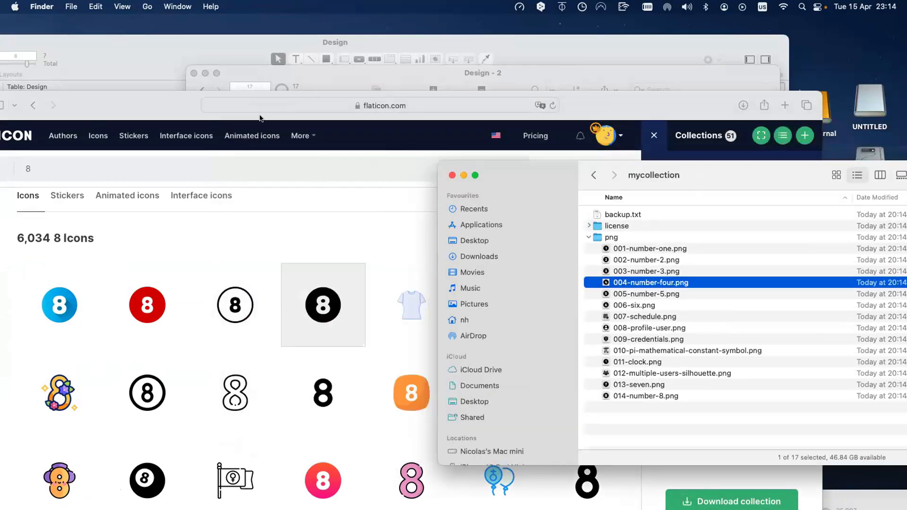
drag(168, 103, 221, 353)
click(144, 226)
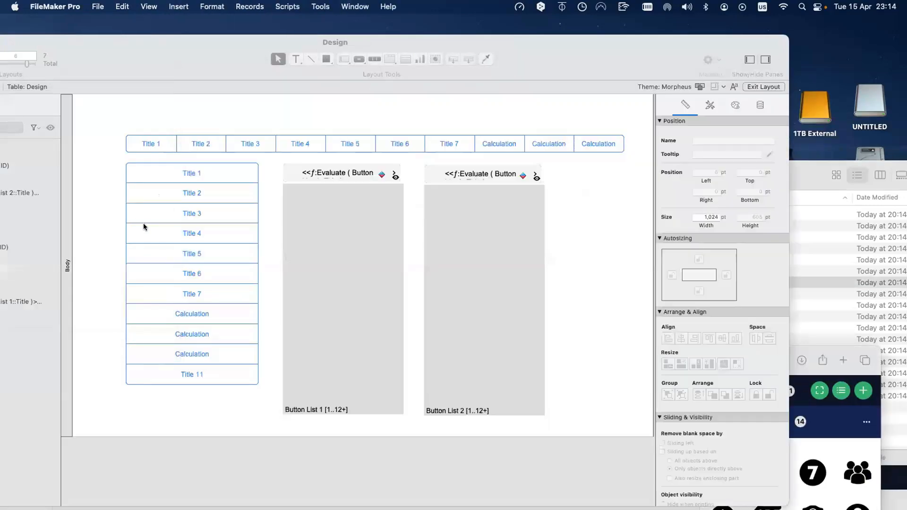
double_click(223, 178)
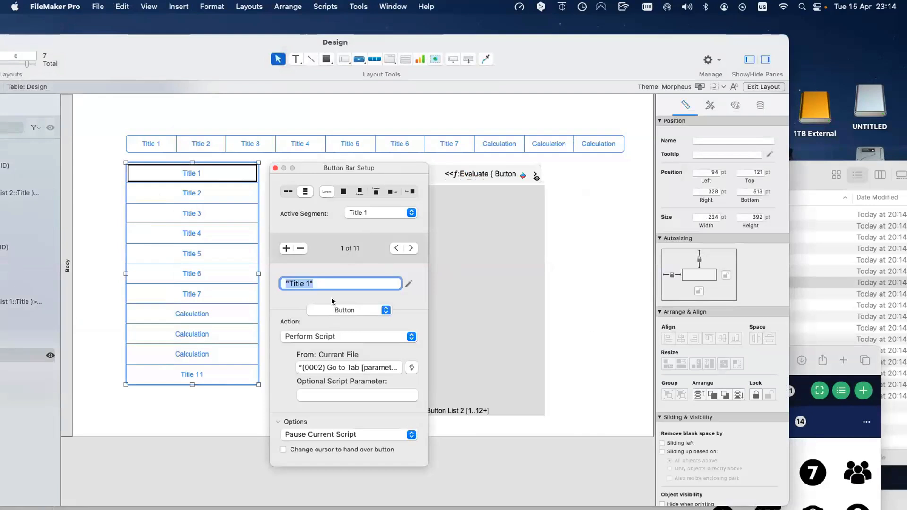
click(388, 193)
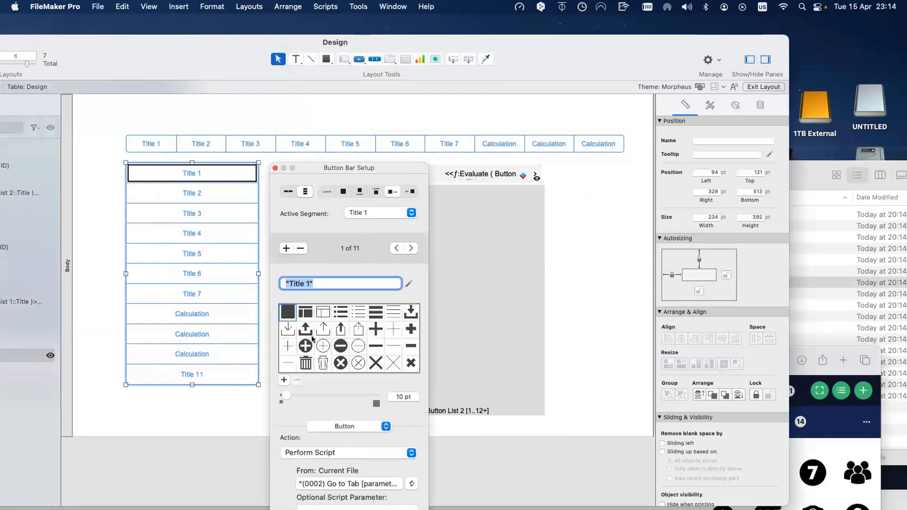
click(284, 381)
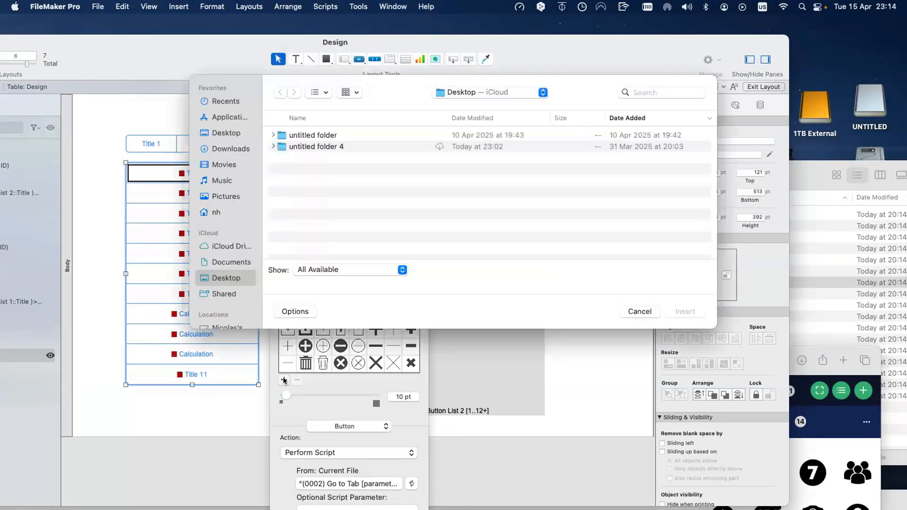
key(Escape)
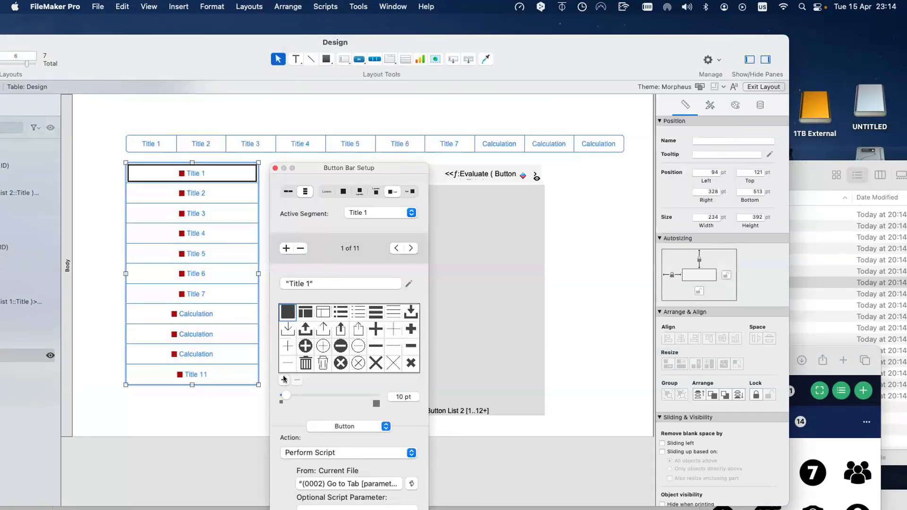
- Set the vertical button bar back to labels only, close its setup and deselect it
scroll(296, 360, up, 1)
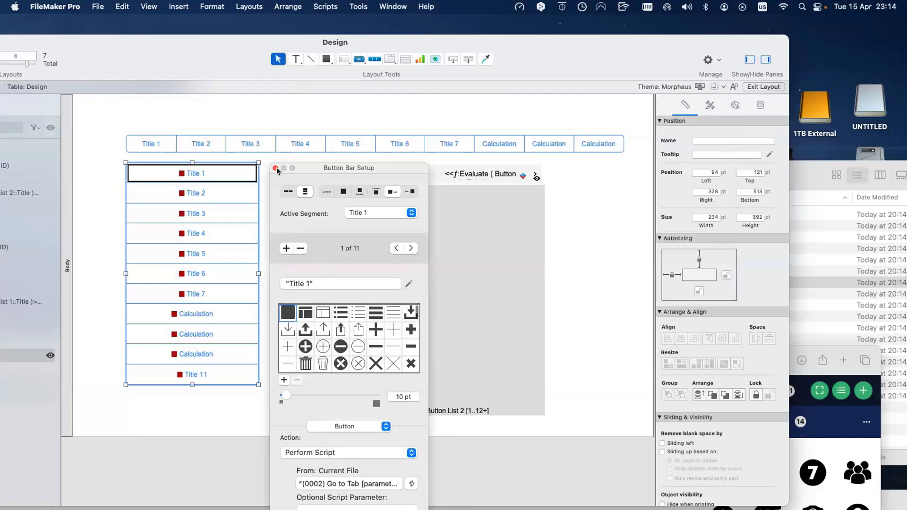
click(328, 191)
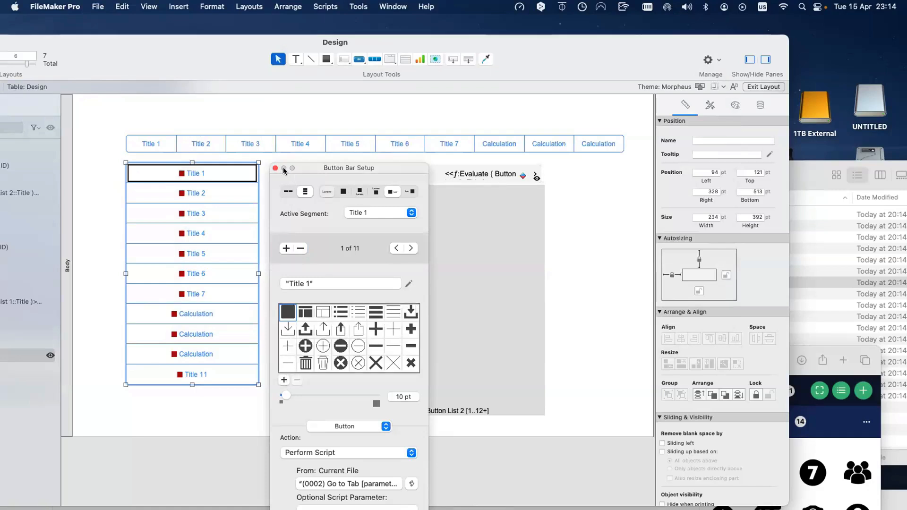
click(275, 167)
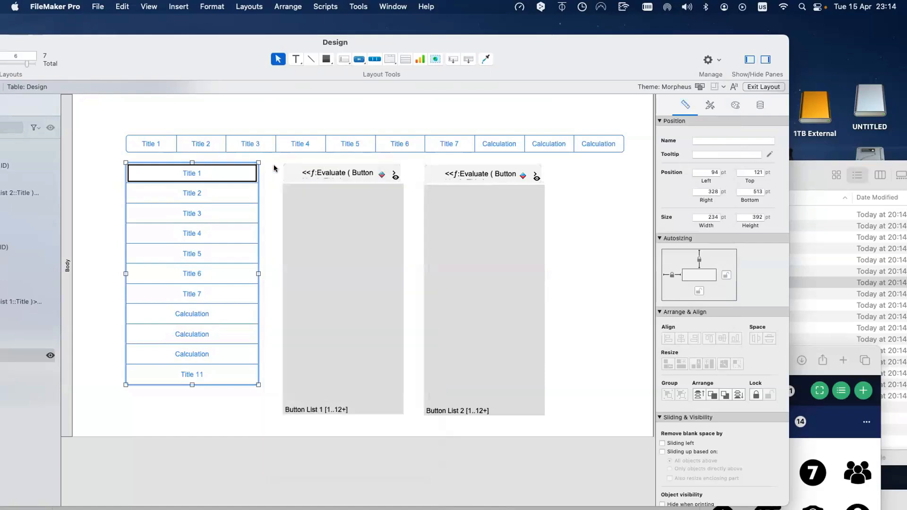
click(274, 168)
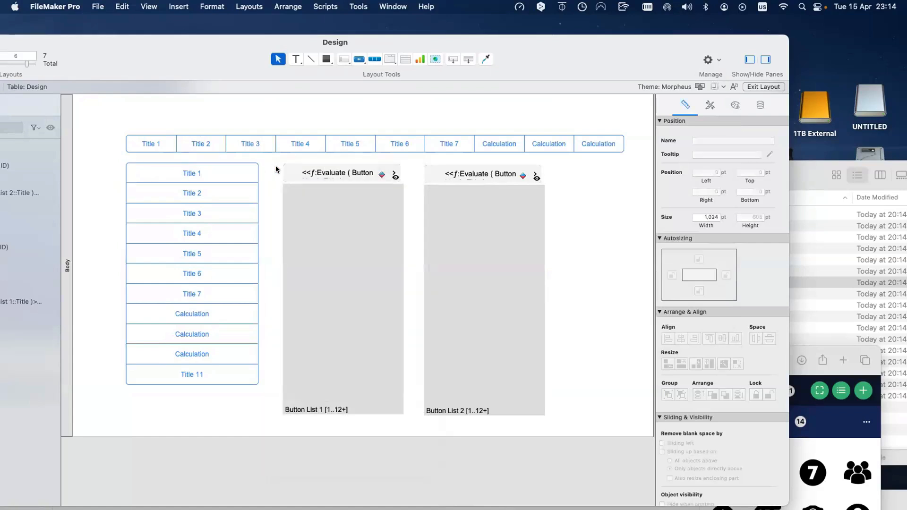
- Switch to Finder, collapse the png folder and close the mycollection window
click(803, 168)
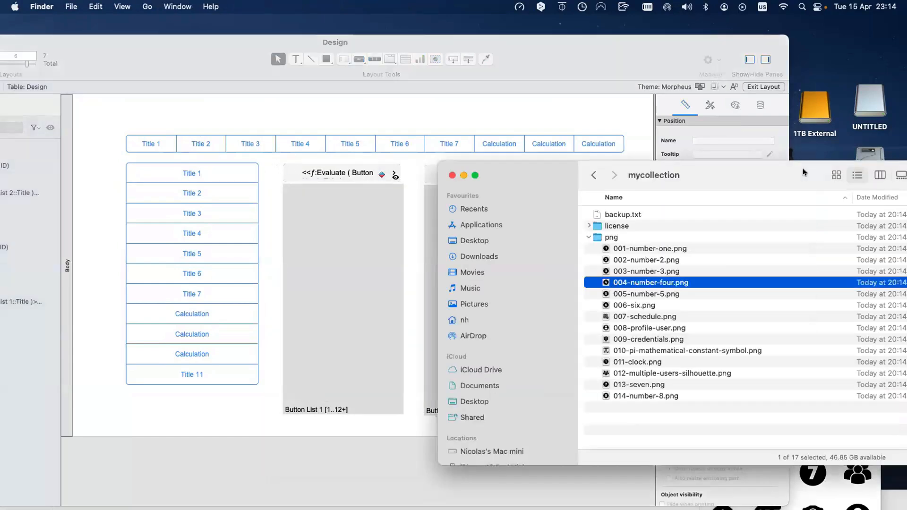
click(588, 237)
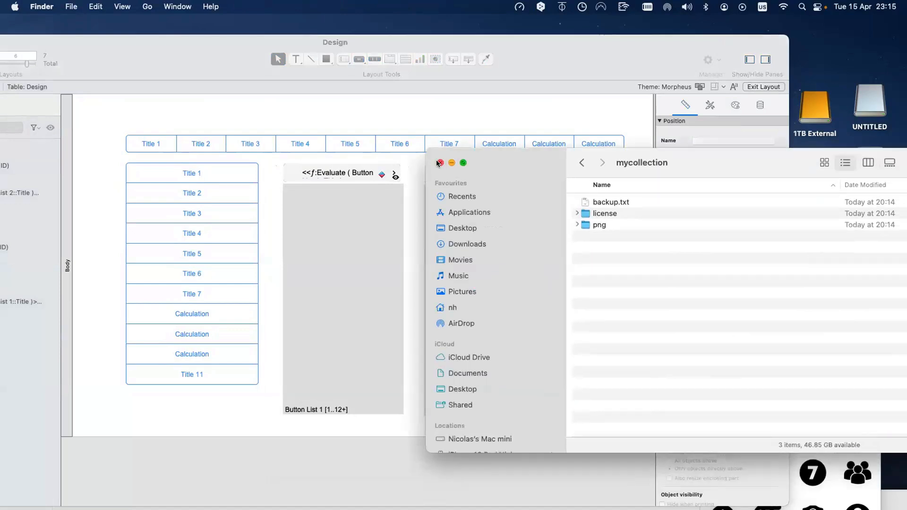
click(439, 163)
- In Safari, open the page of the collection's number 8 icon on Flaticon, then return to the search results for 8
drag(809, 351, 796, 91)
click(755, 220)
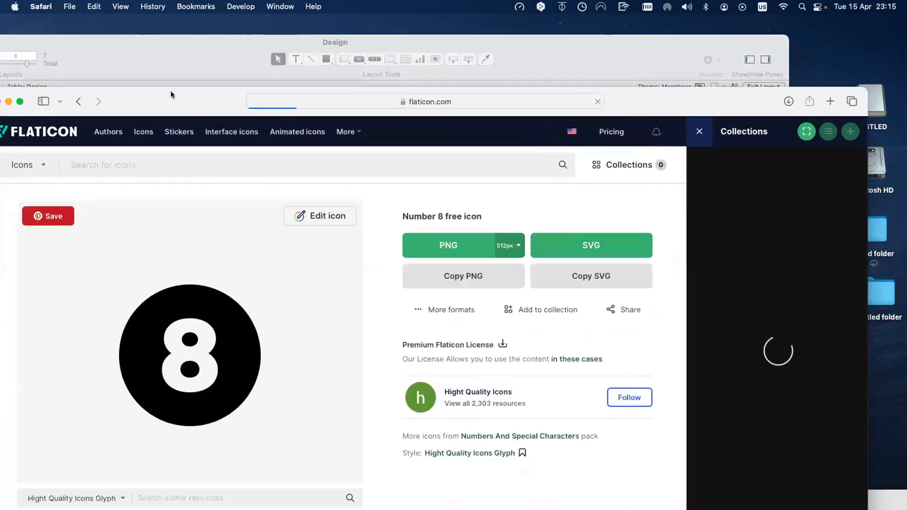
drag(171, 94, 234, 68)
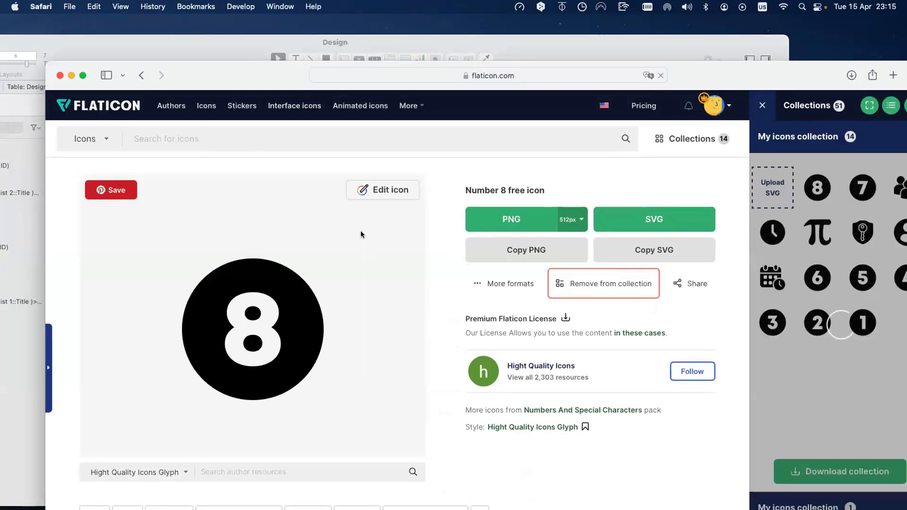
drag(289, 71, 304, 68)
text(8)
key(Return)
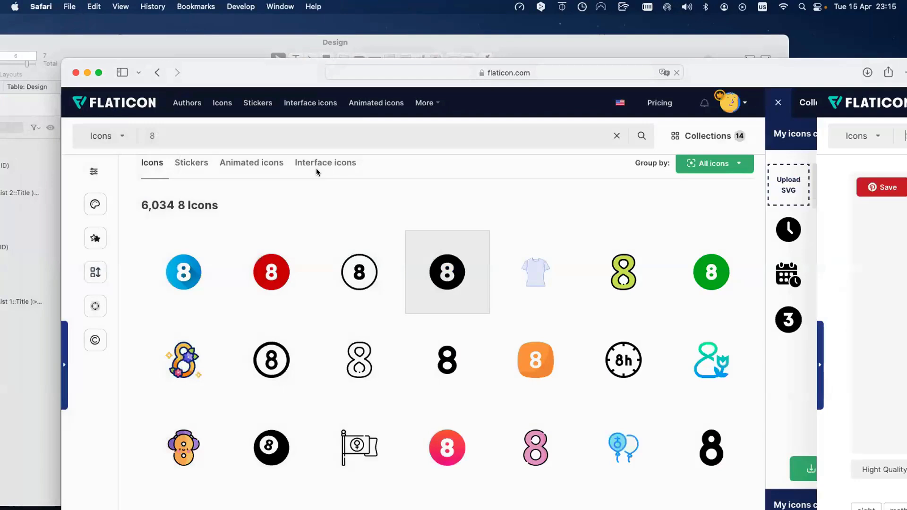
mouse_move(832, 175)
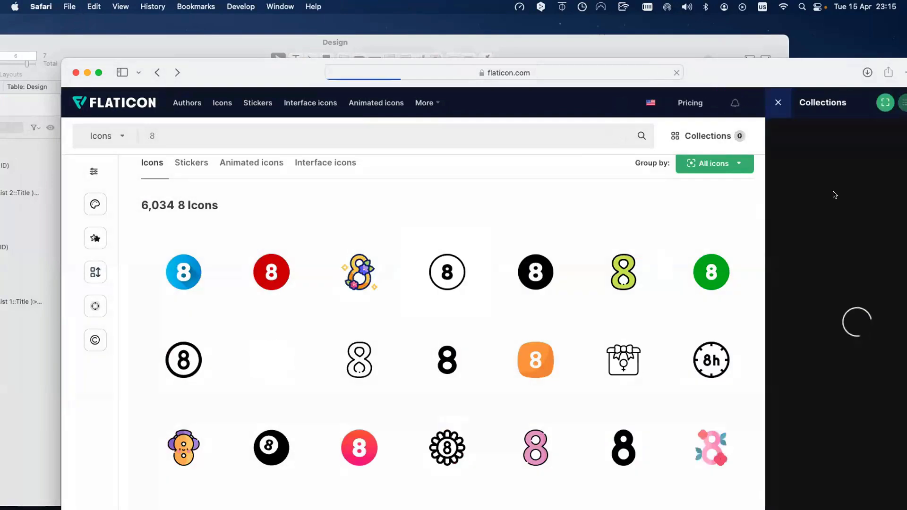
drag(215, 67, 153, 57)
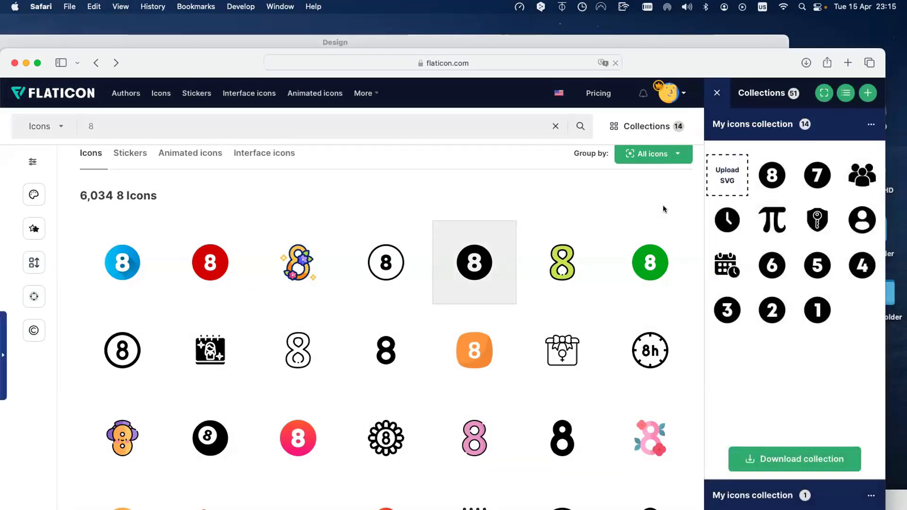
- Open the number 8 icon from My icons collection in the icon editor with its color options shown
click(769, 179)
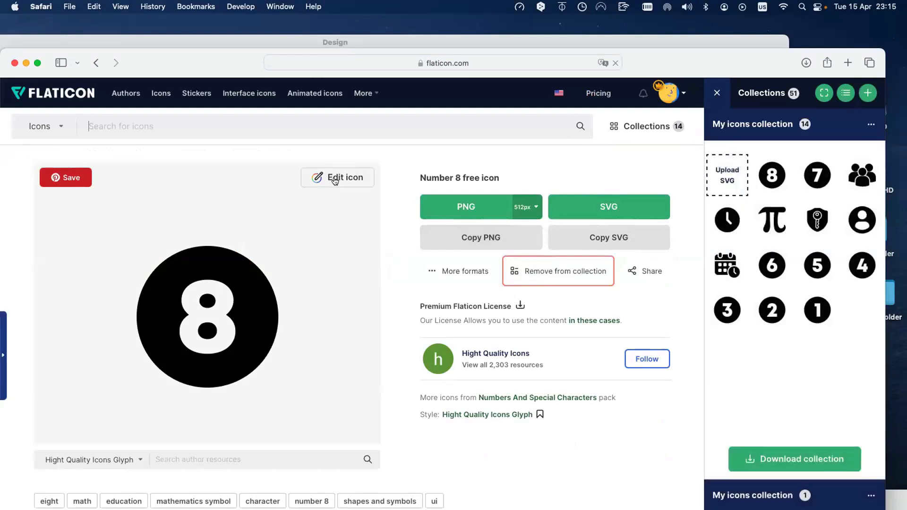
click(335, 180)
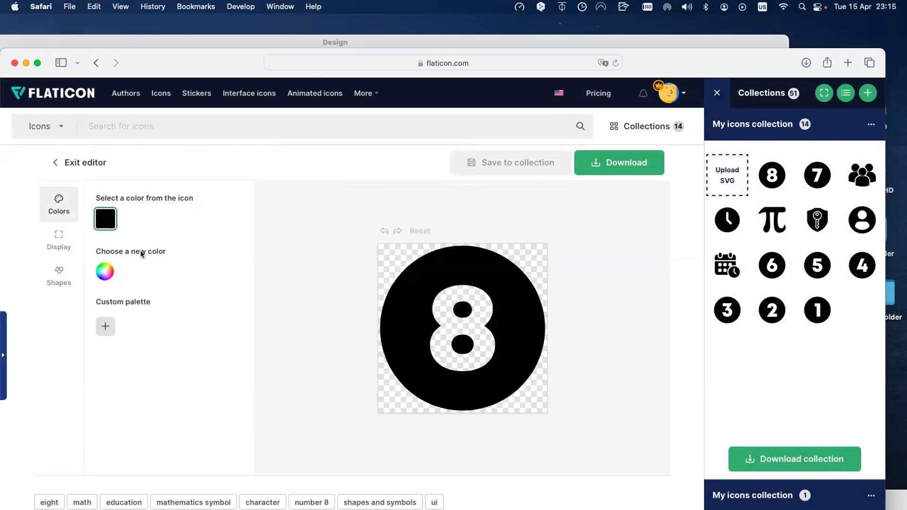
scroll(141, 251, down, 1)
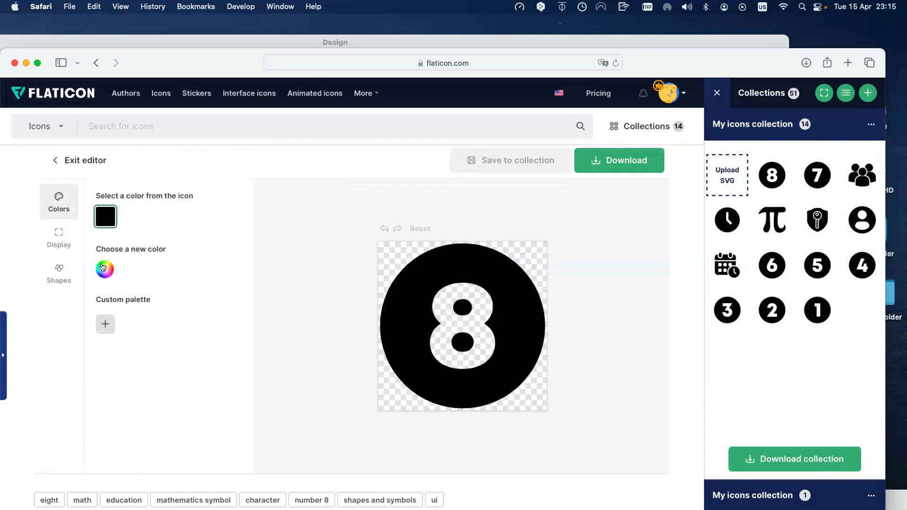
- Recolor the number 8 icon to white #FFFFFF and save it to the collection
click(102, 268)
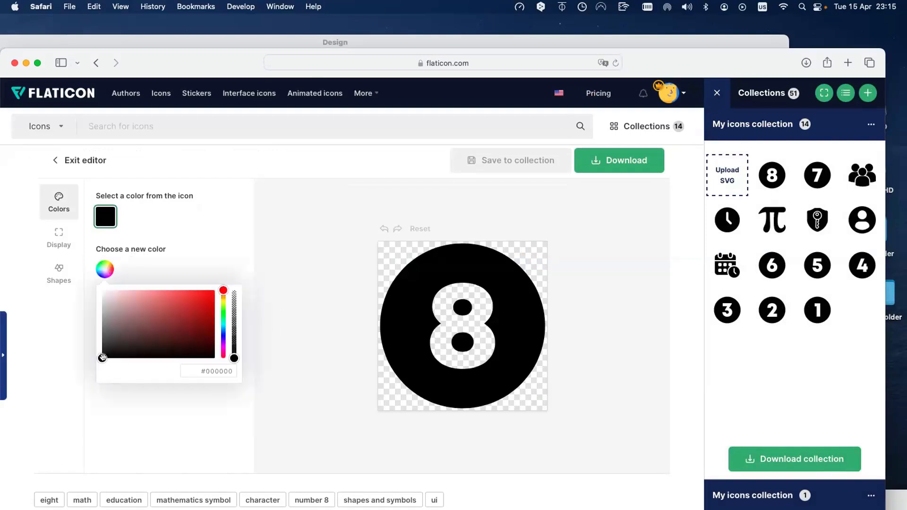
drag(96, 344, 65, 271)
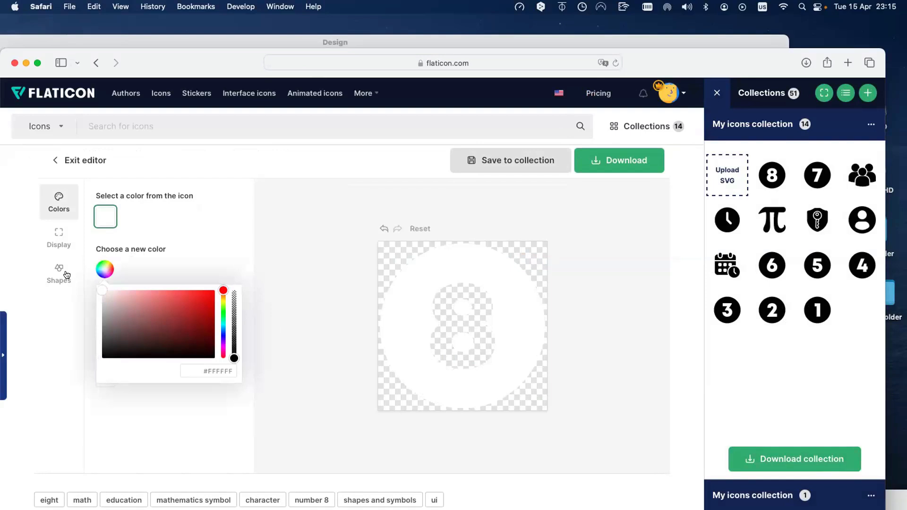
click(519, 169)
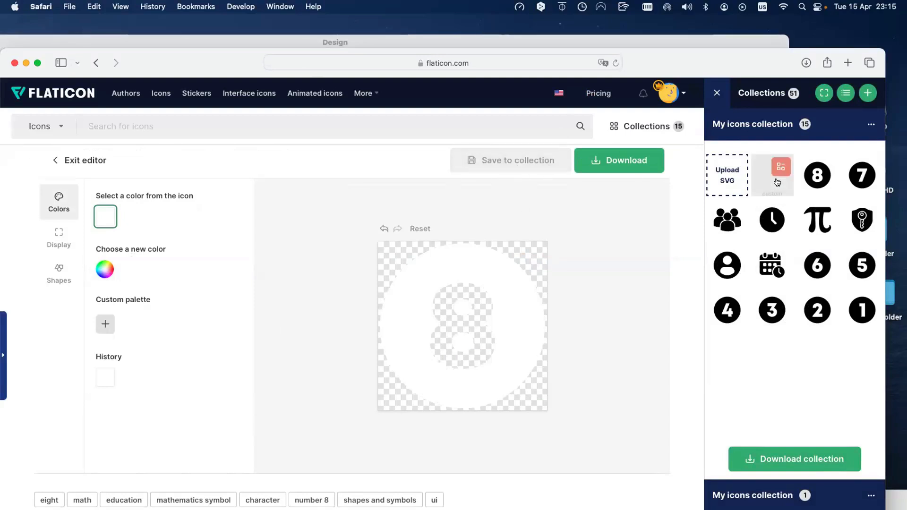
- Open the collection's number 7 icon in the icon editor, recolor it to #FFFFFF and save it to the collection
mouse_move(827, 183)
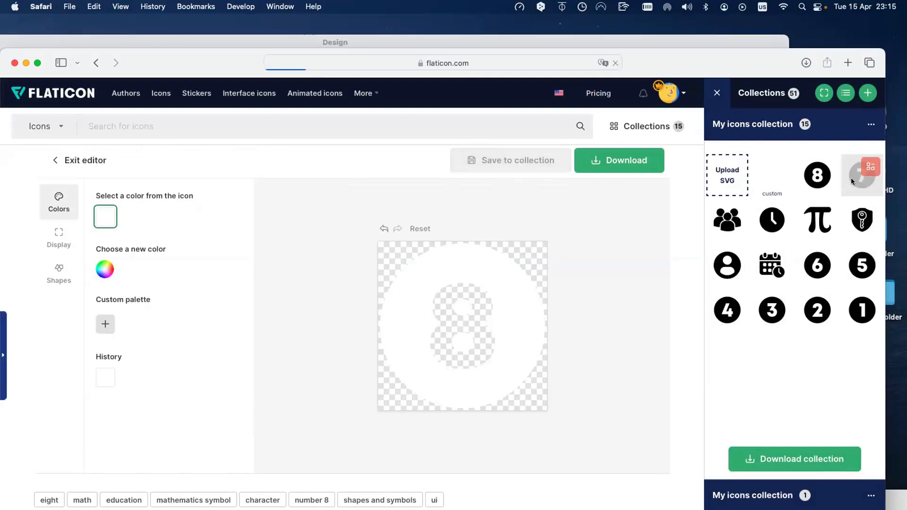
click(852, 179)
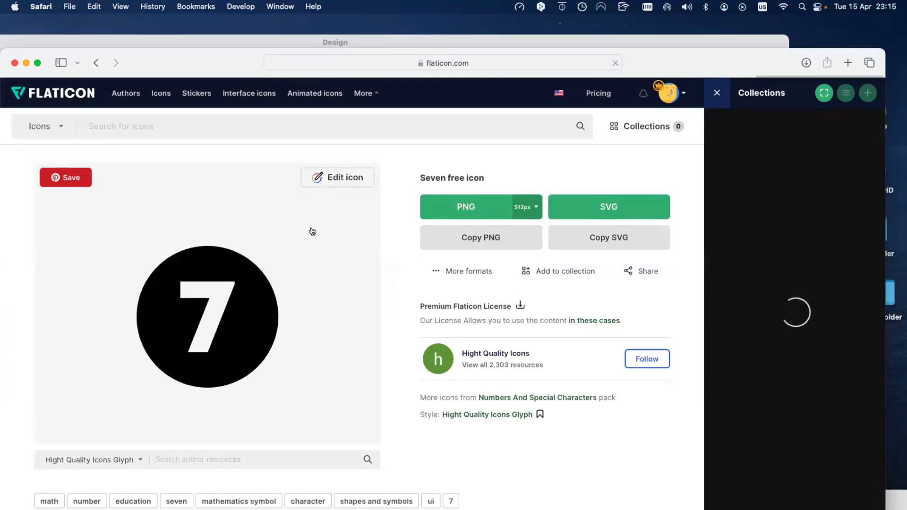
click(301, 243)
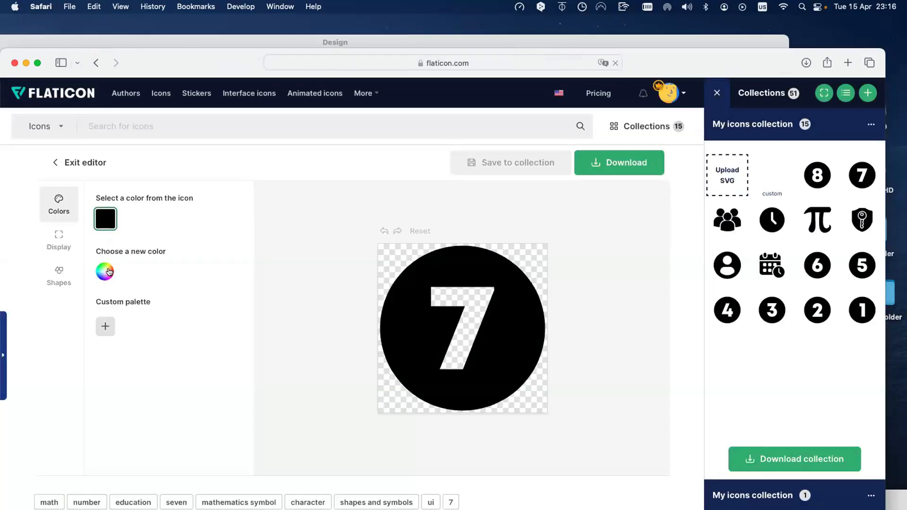
click(108, 272)
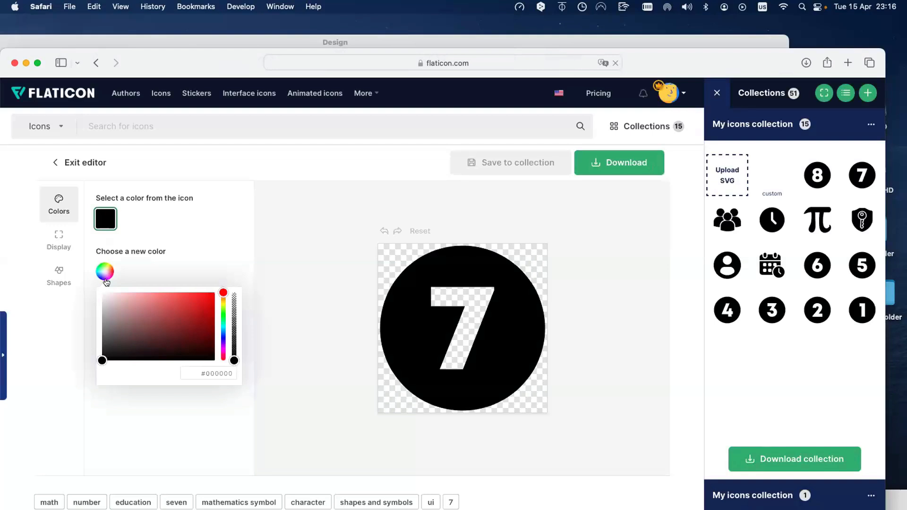
click(102, 311)
drag(102, 311, 86, 277)
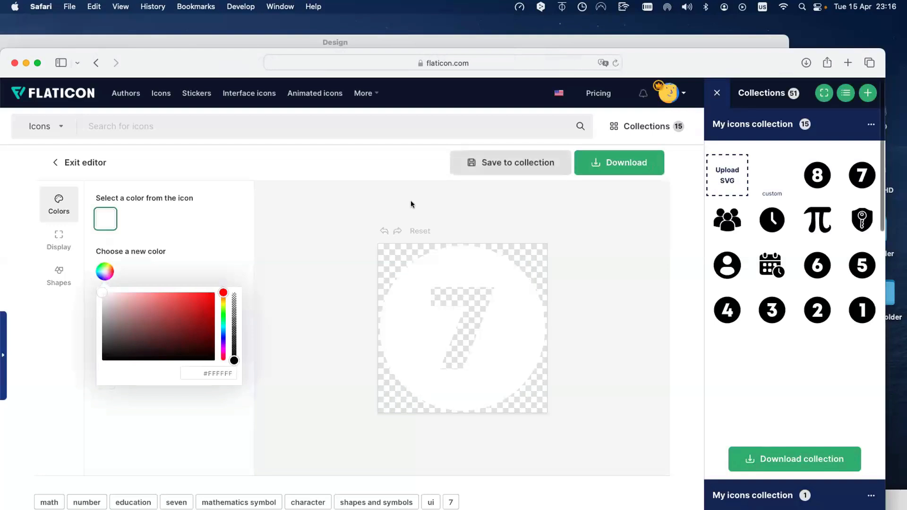
click(529, 166)
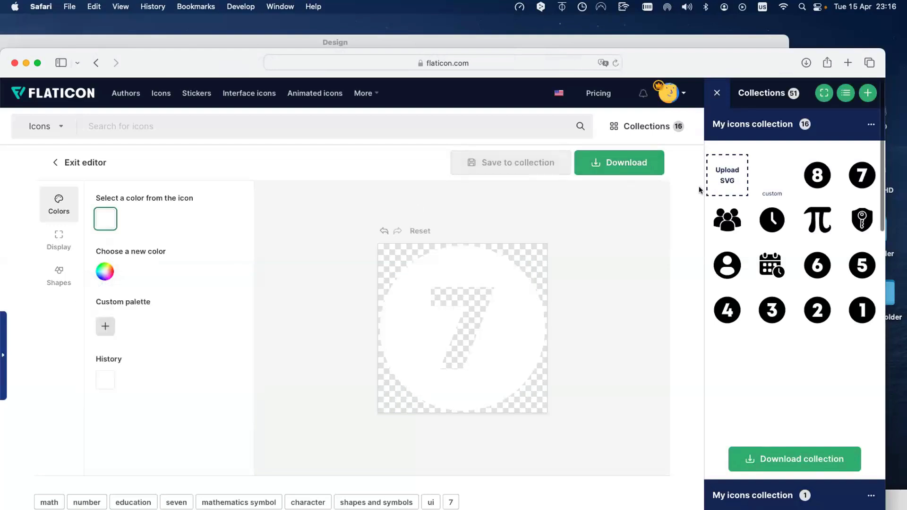
- Download the white number 7 icon as a 512px PNG
click(634, 168)
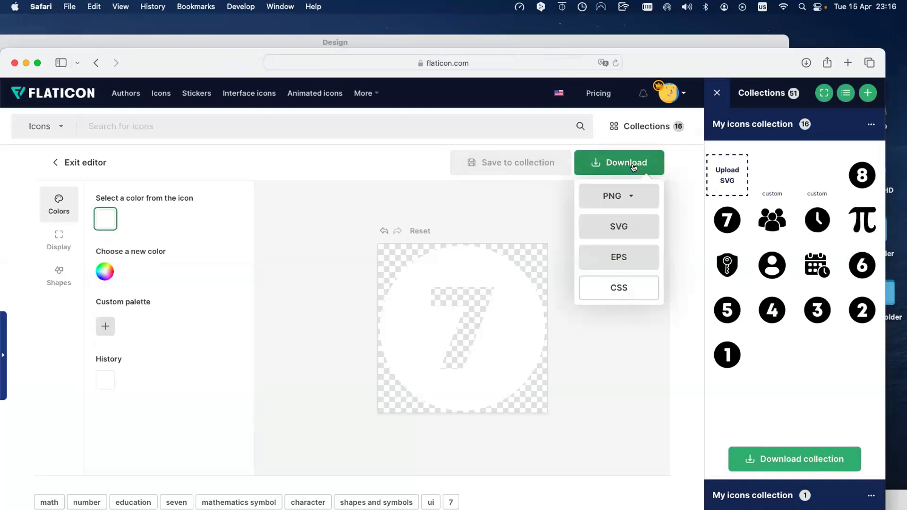
click(625, 194)
click(607, 318)
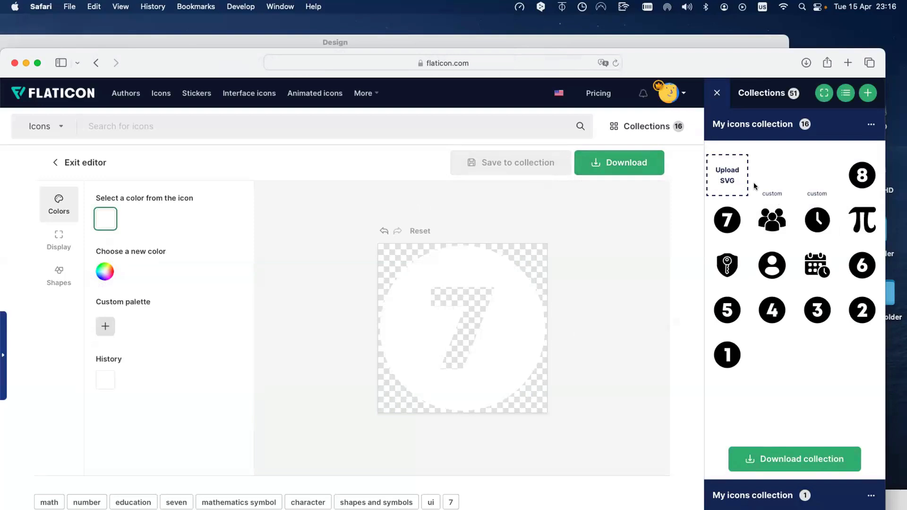
- Open the collection's multiple users icon in the icon editor and recolor it to white
click(767, 221)
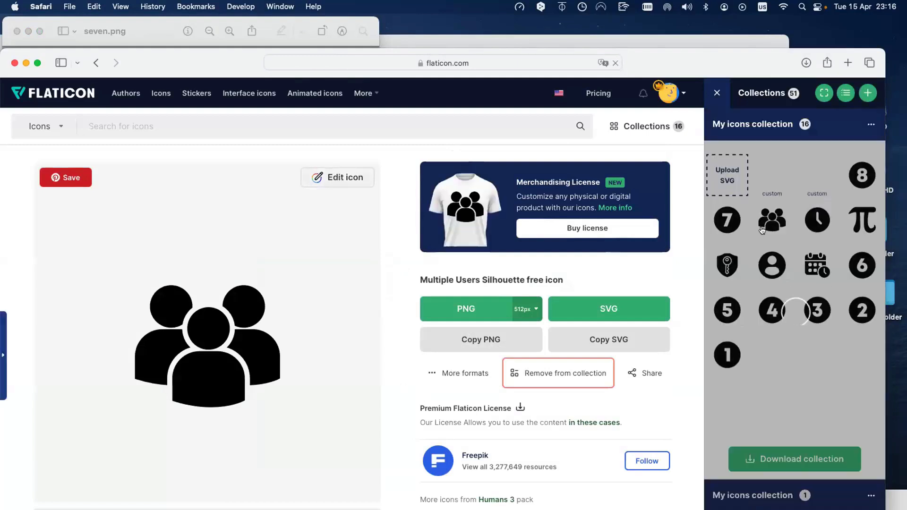
click(332, 178)
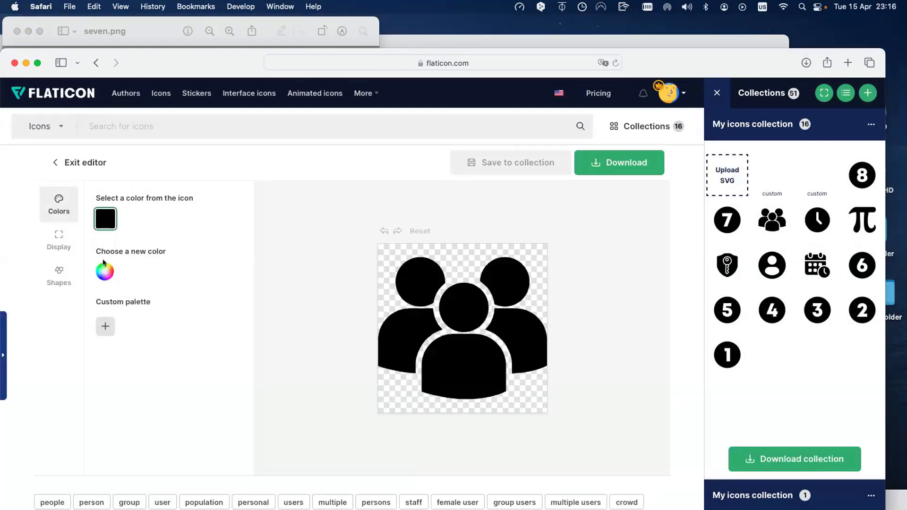
click(103, 273)
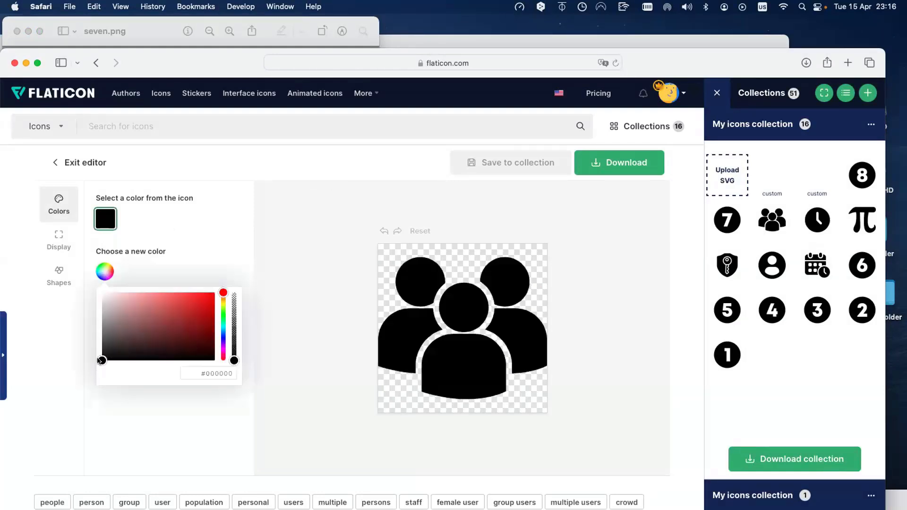
drag(98, 357, 86, 281)
- Download the white multiple users icon as a 512px PNG
click(618, 156)
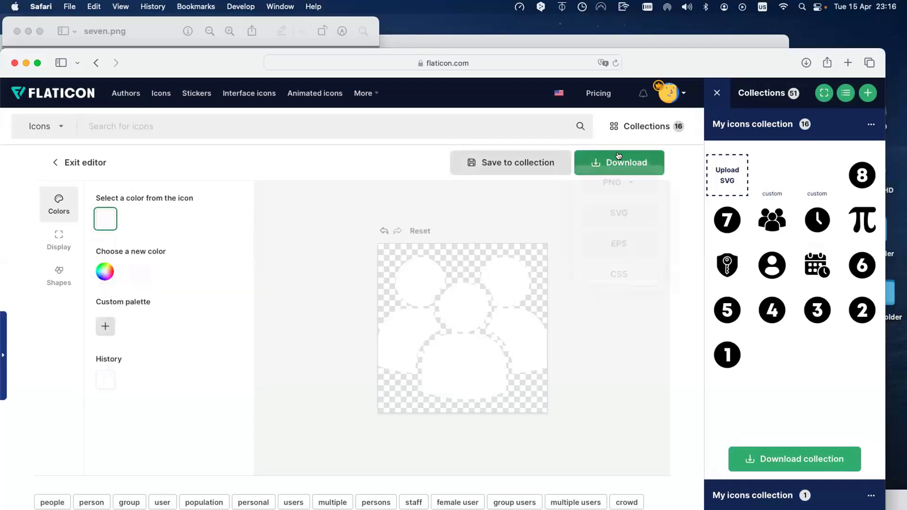
click(617, 196)
scroll(585, 317, up, 5)
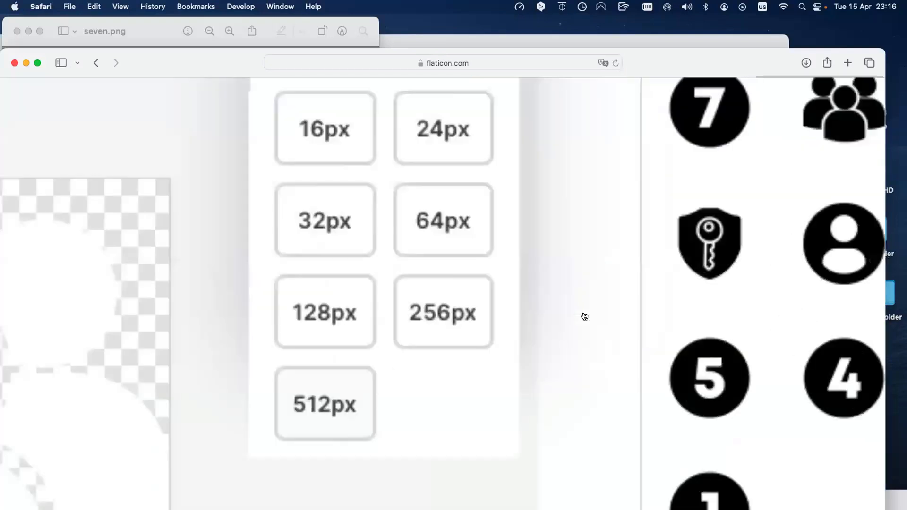
scroll(565, 328, down, 5)
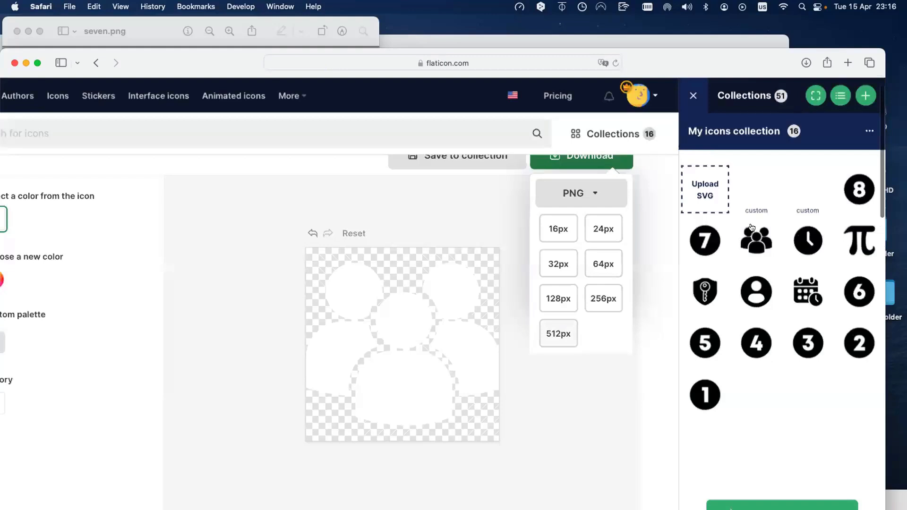
- Open the collection's clock icon in the icon editor and recolor it to #FFFFFF
click(807, 239)
drag(807, 235, 808, 241)
click(809, 248)
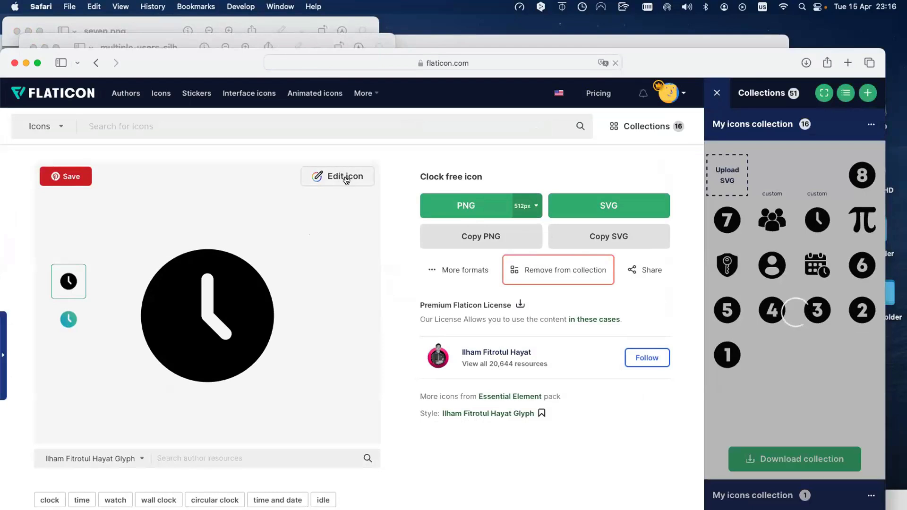
click(346, 177)
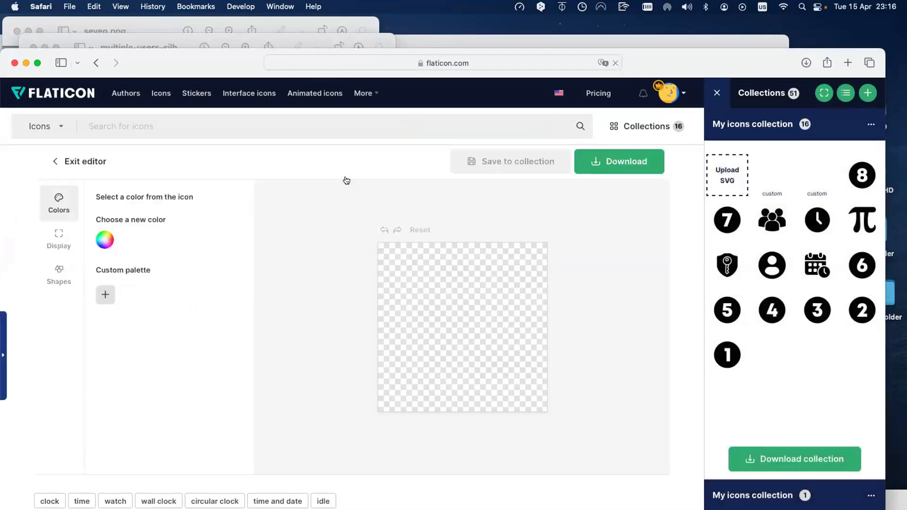
click(105, 271)
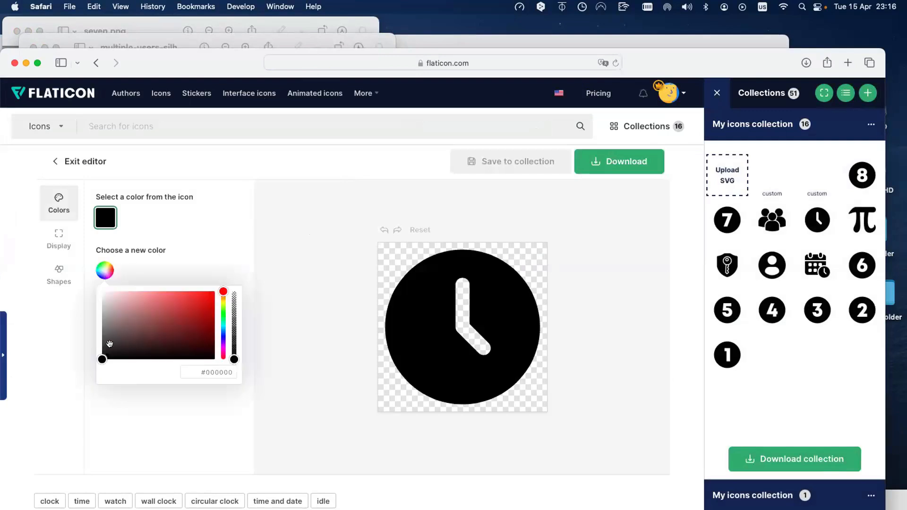
drag(99, 357, 74, 279)
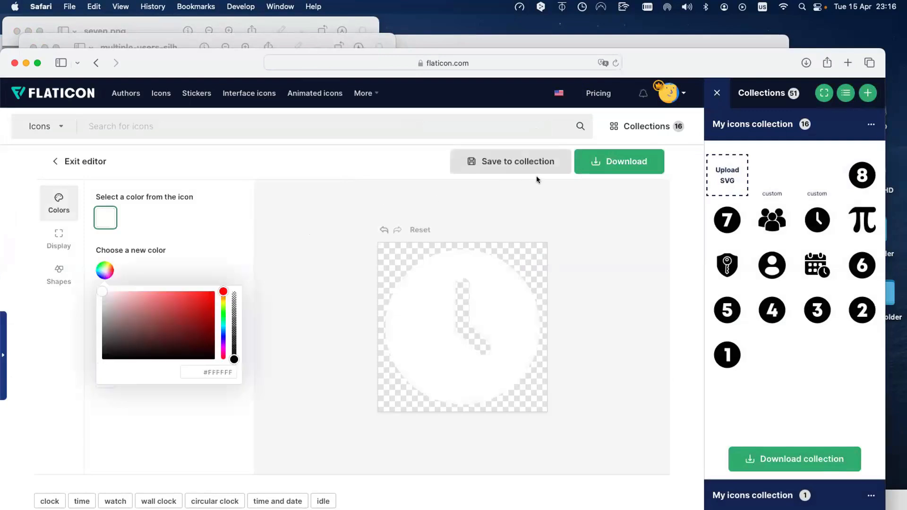
- Download the white clock icon as a 512px PNG
click(608, 162)
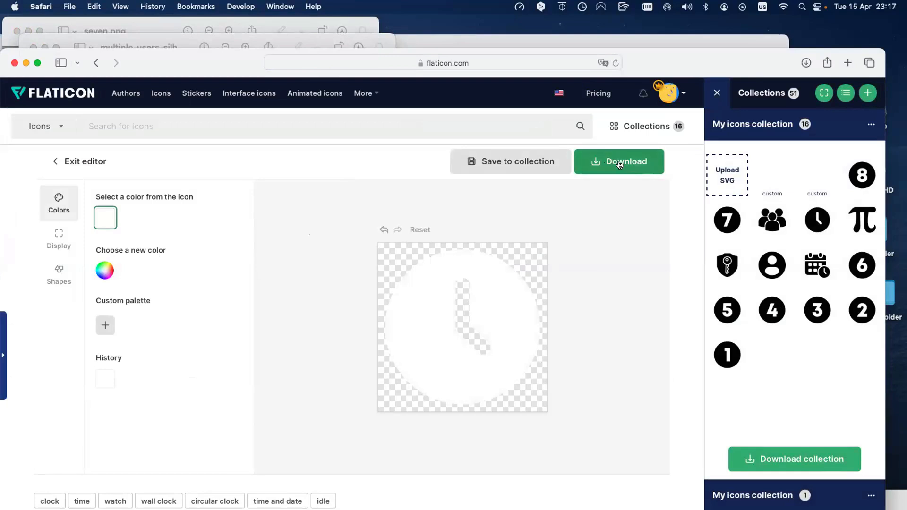
click(617, 162)
click(623, 200)
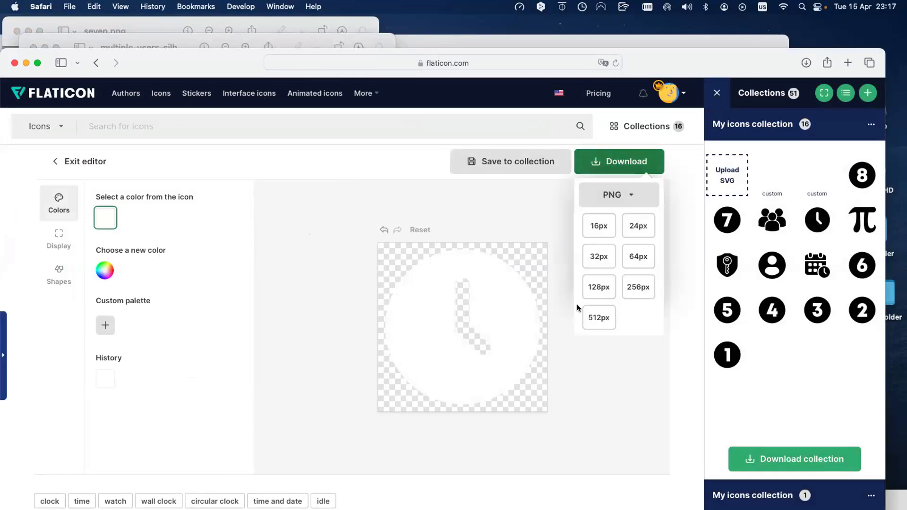
click(599, 318)
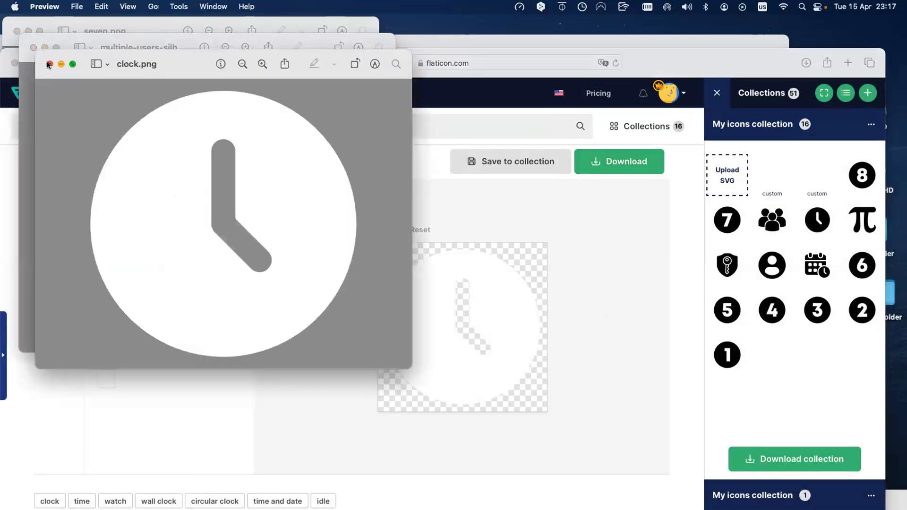
- Close the Preview windows of the clock, multiple users and seven PNG images
click(49, 64)
click(33, 47)
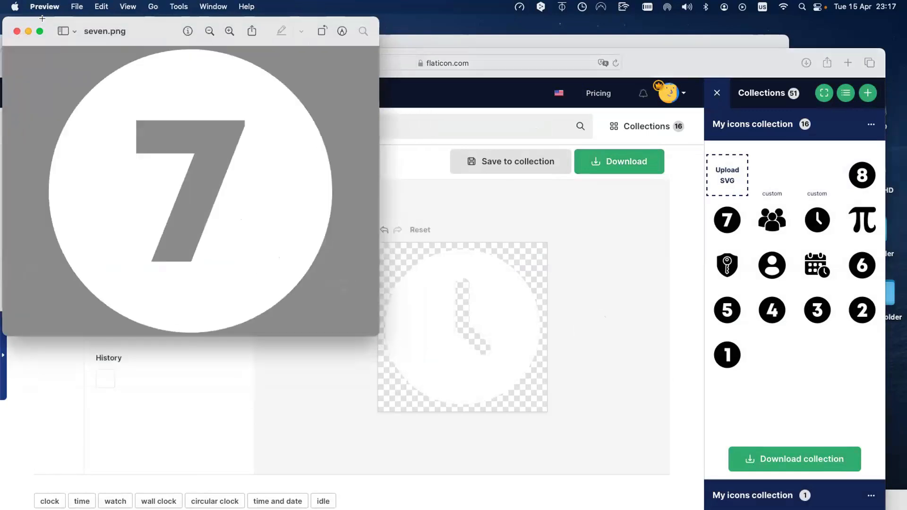
click(17, 31)
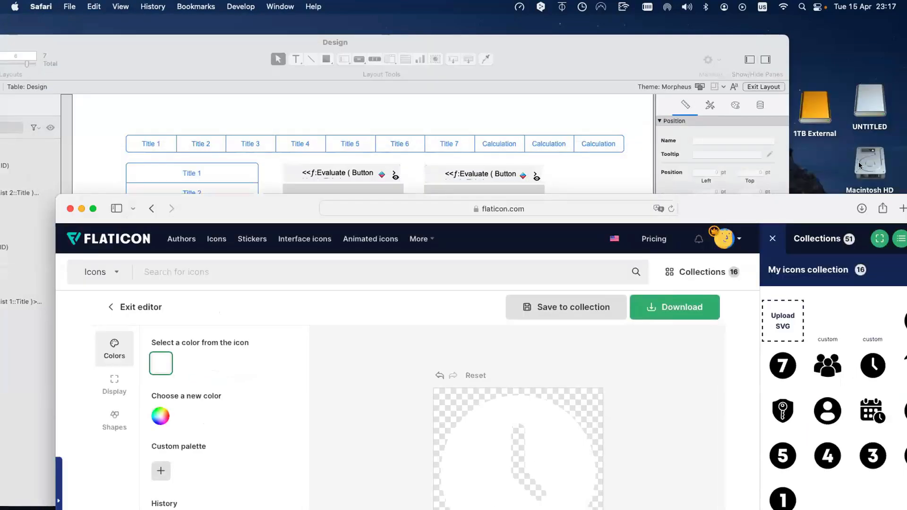
- Open the Downloads folder in Finder and quick-look seven.png, multiple-users-silhouette.png and clock.png
double_click(860, 165)
click(165, 112)
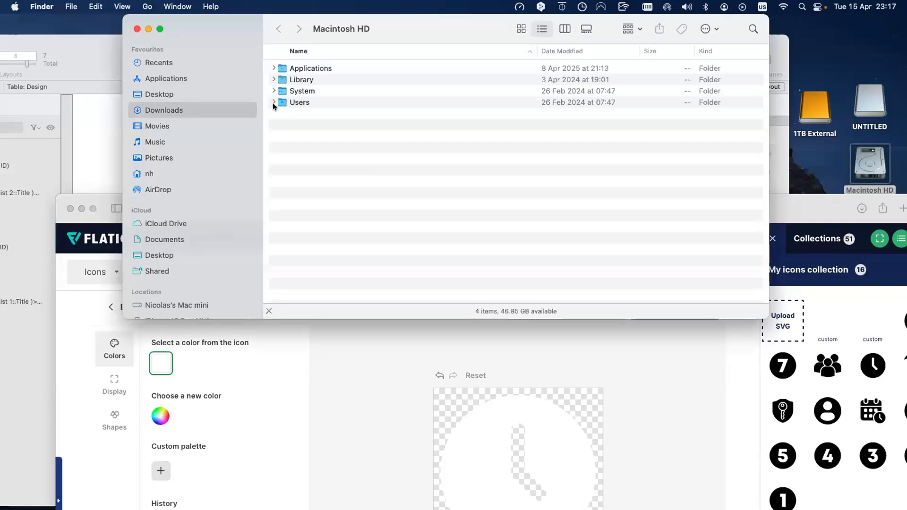
click(322, 92)
key(space)
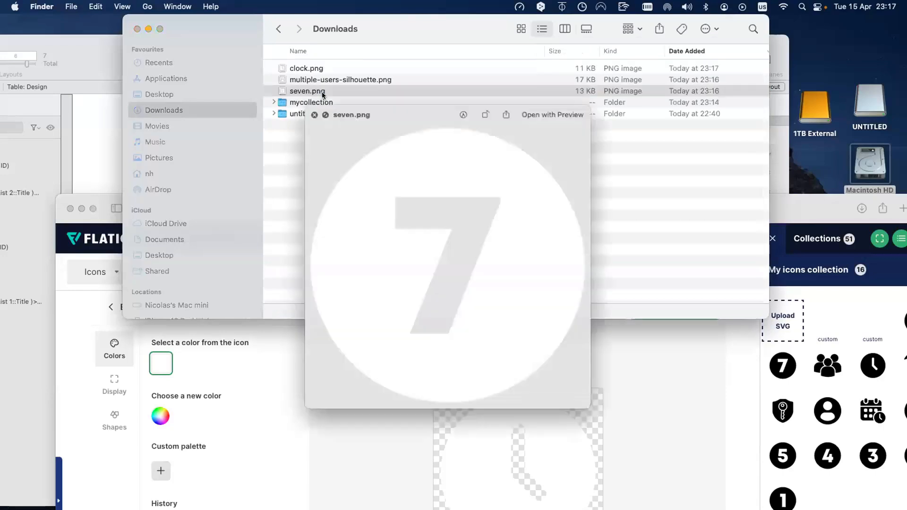
key(Up)
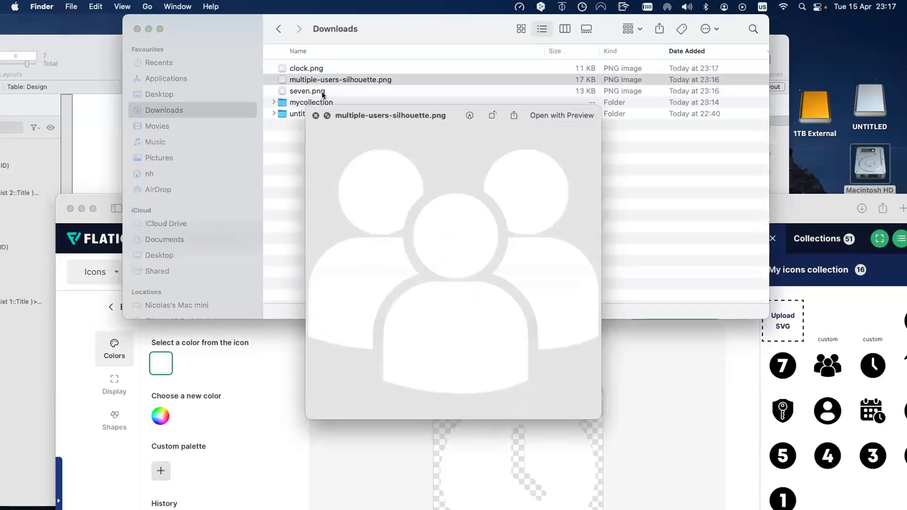
key(Up)
key(space)
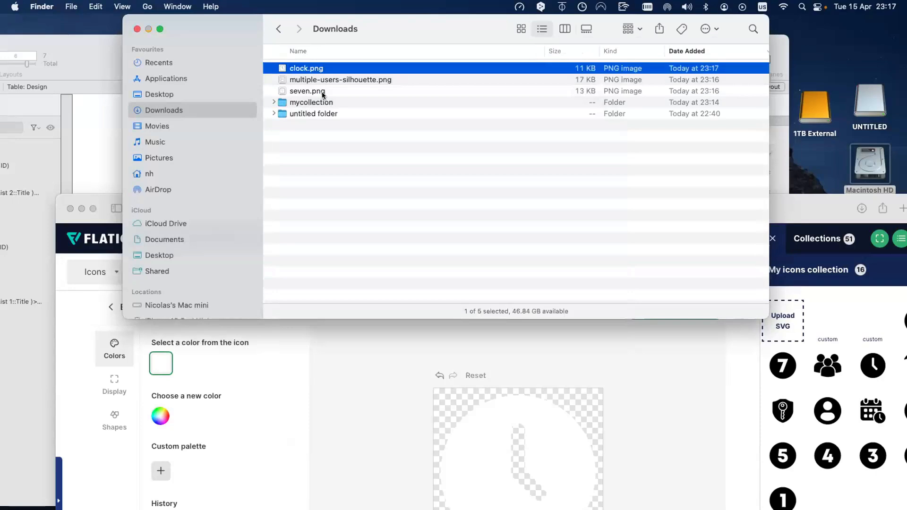
- Open the collection's number 8 icon in the Flaticon icon editor and recolor it to #FFFFFF
drag(337, 19, 676, 174)
drag(276, 209, 180, 103)
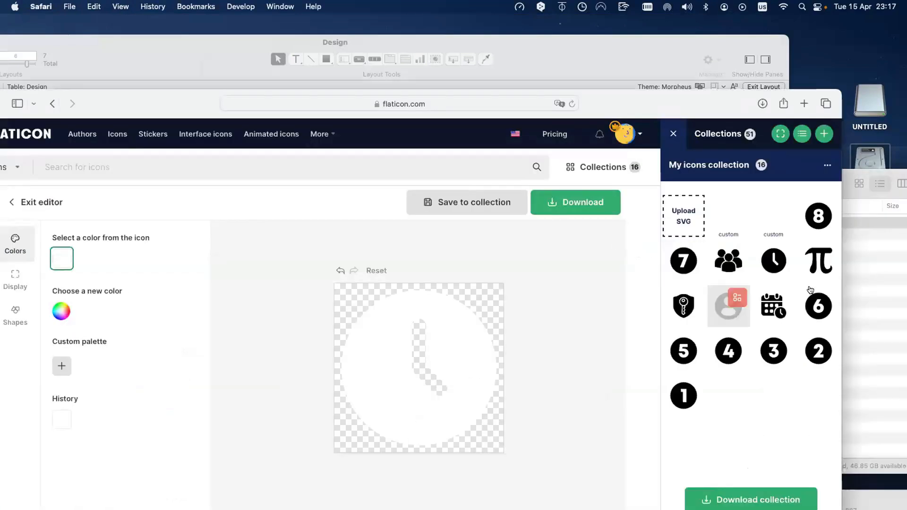
drag(811, 215, 729, 220)
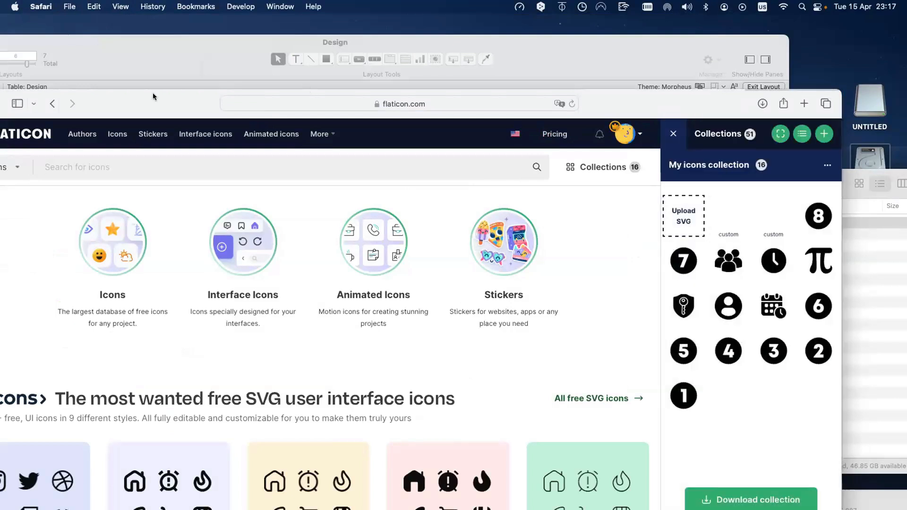
drag(203, 79, 216, 77)
click(855, 207)
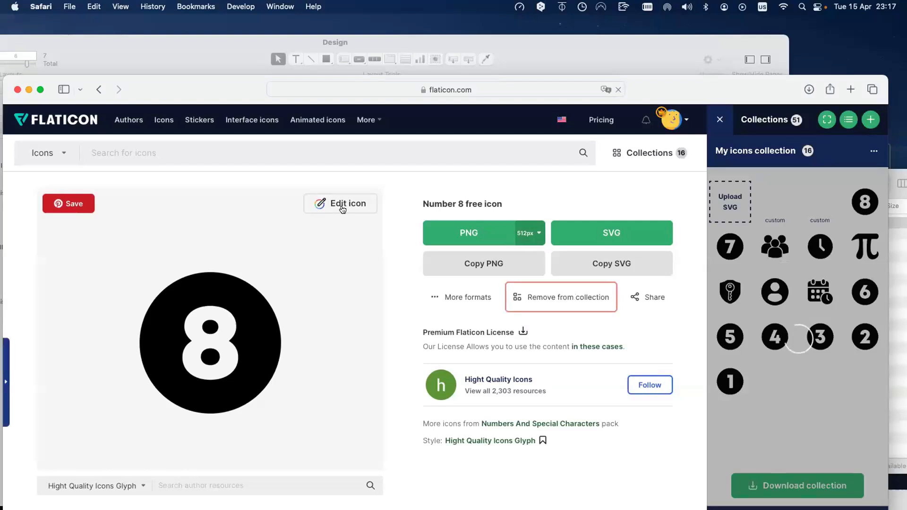
click(342, 205)
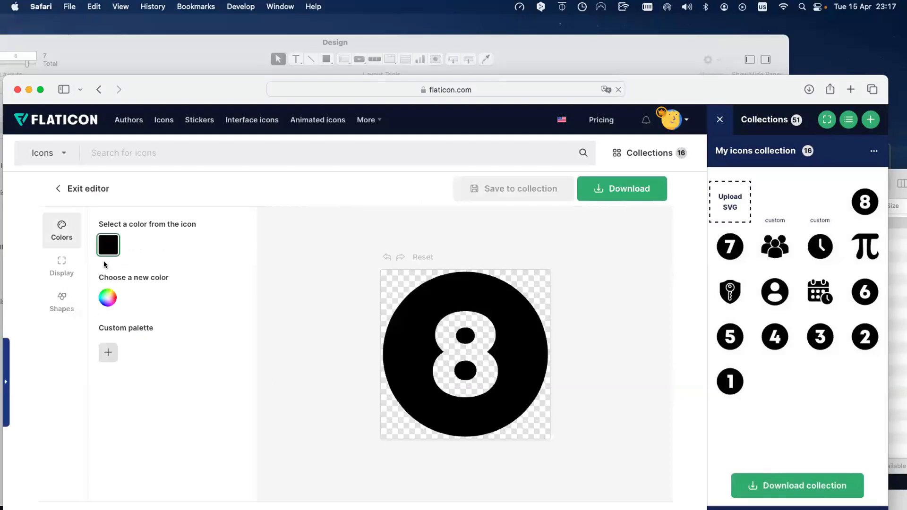
click(102, 301)
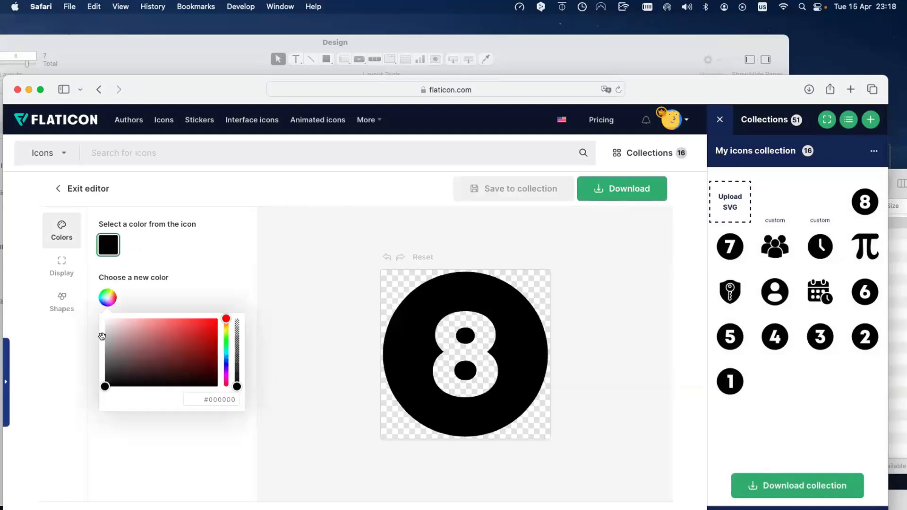
click(105, 319)
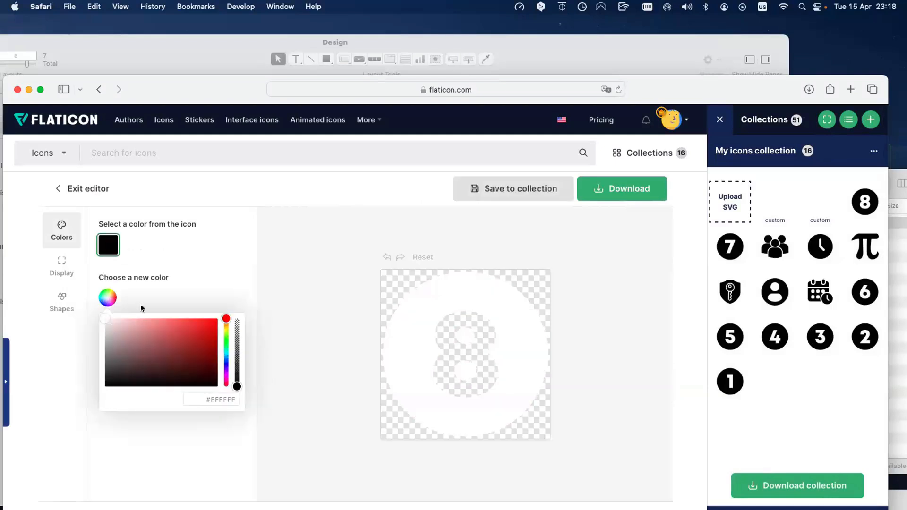
- Download the white number 8 icon as a 512px PNG and close its Preview window
click(622, 189)
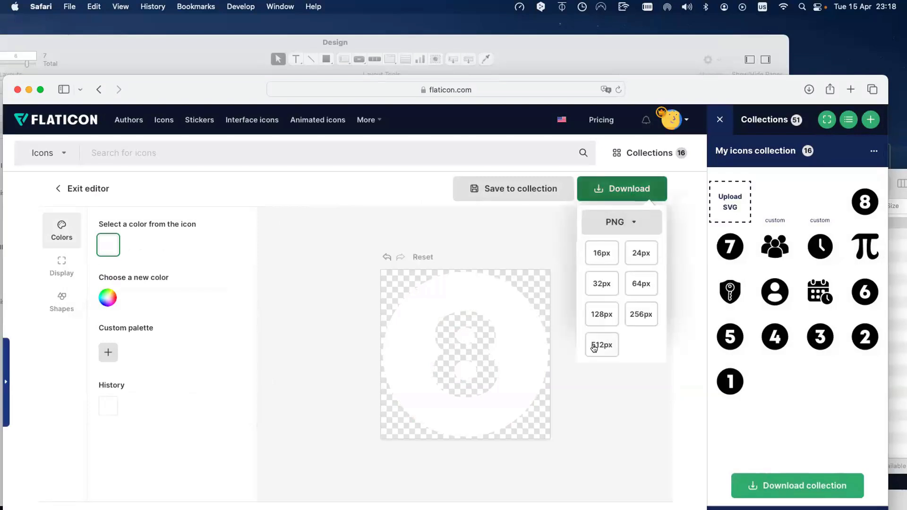
click(594, 346)
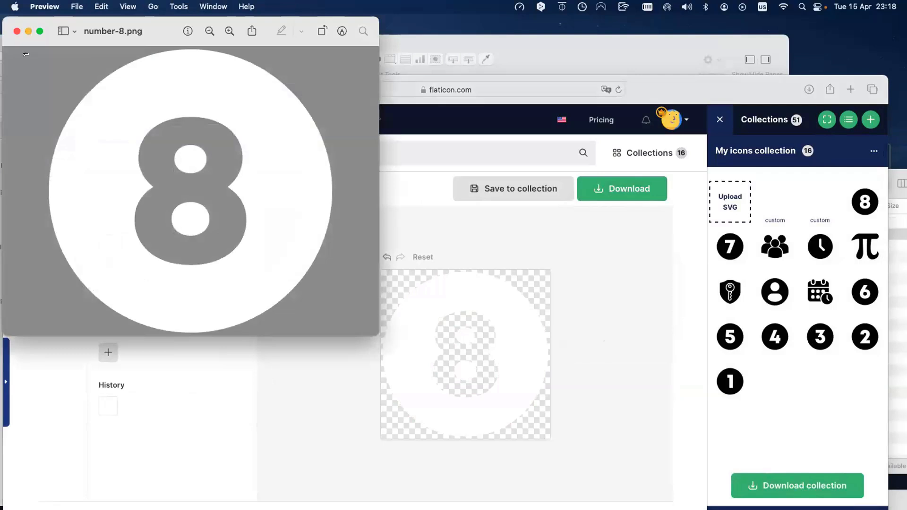
click(17, 31)
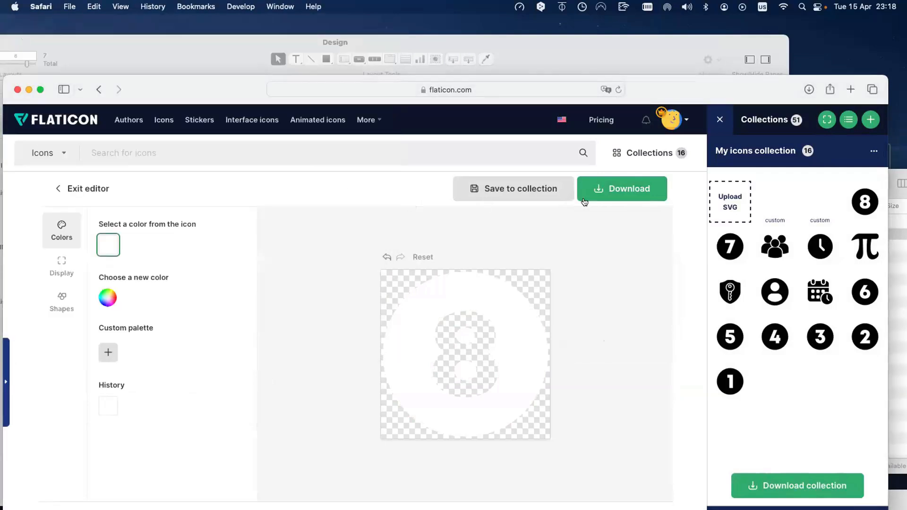
- Review the PNG size options for the white number 8 icon and download it again at 512px
click(612, 190)
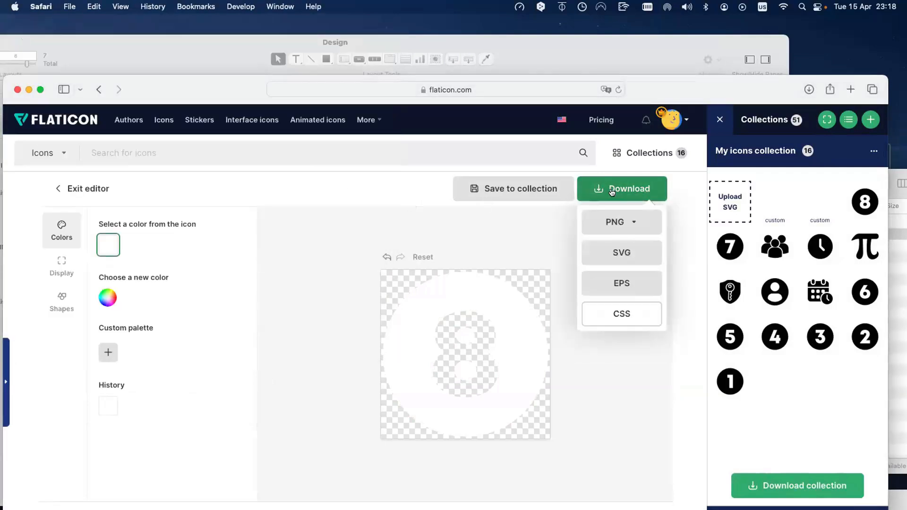
click(633, 221)
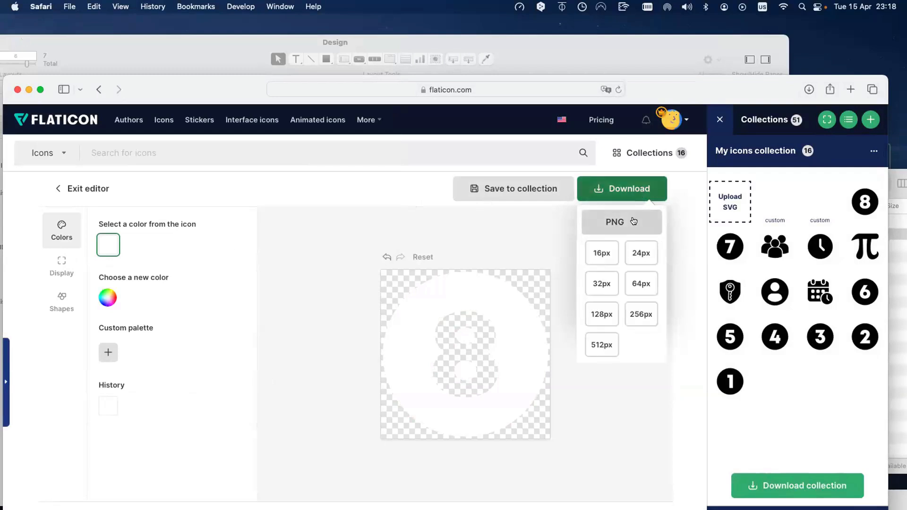
click(633, 221)
click(627, 226)
click(626, 226)
click(627, 226)
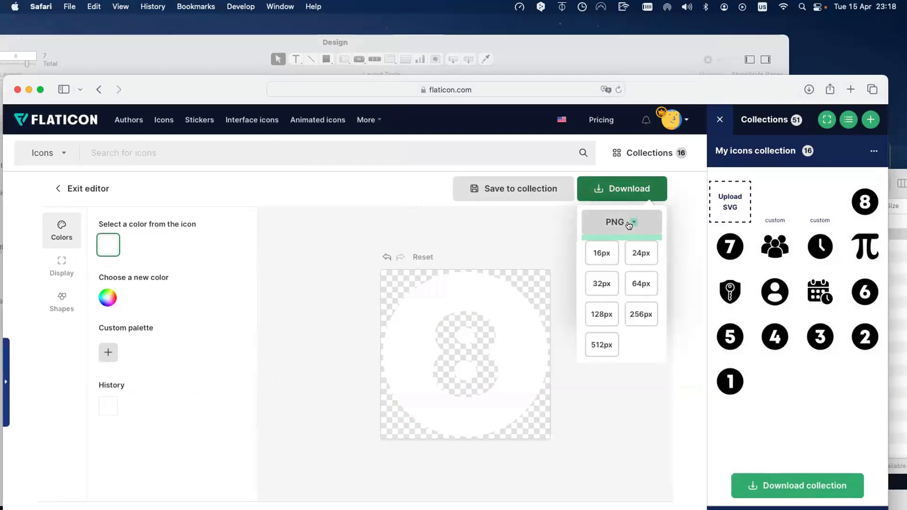
click(636, 221)
click(636, 221)
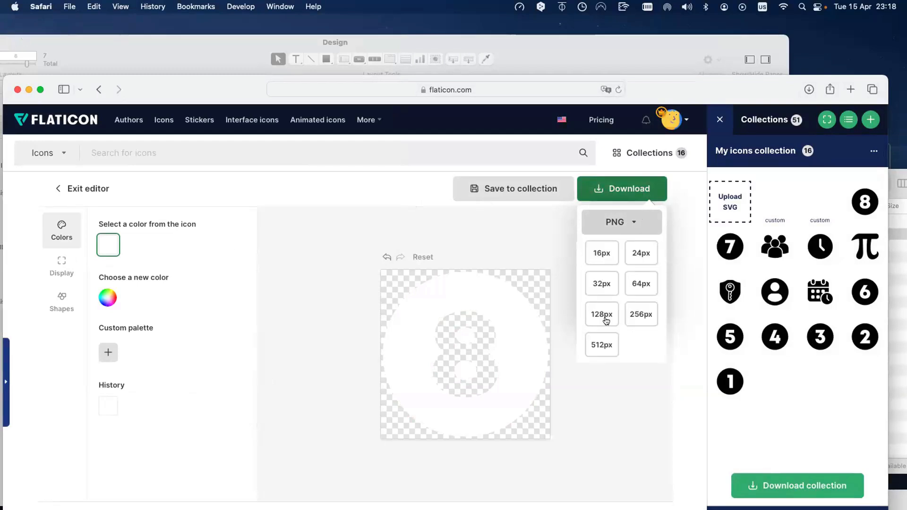
click(618, 222)
click(619, 221)
click(614, 344)
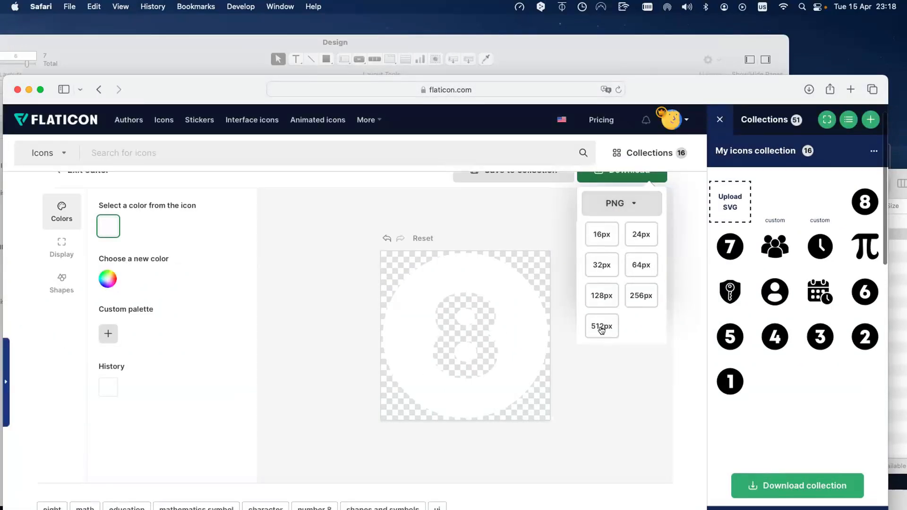
click(602, 328)
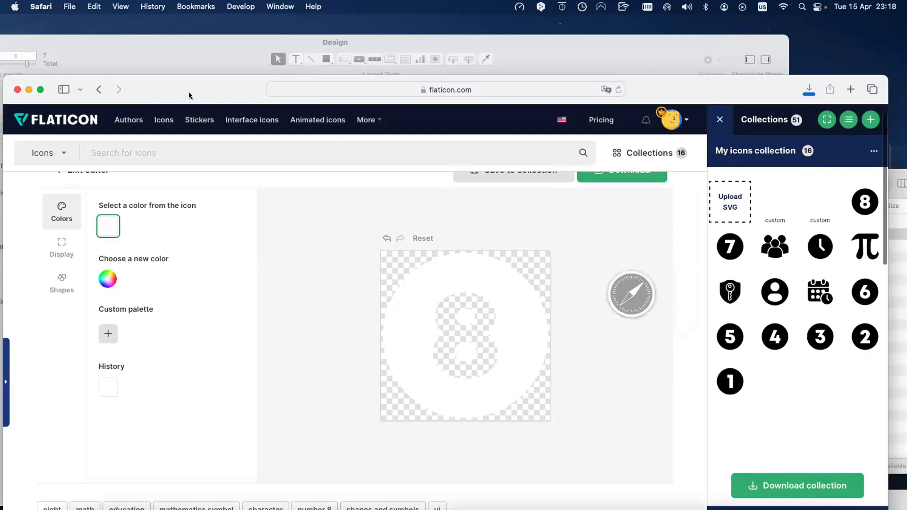
- Move the browser window aside, hide it and close the Preview window of number-8.png
drag(52, 101, 139, 167)
drag(279, 142, 373, 224)
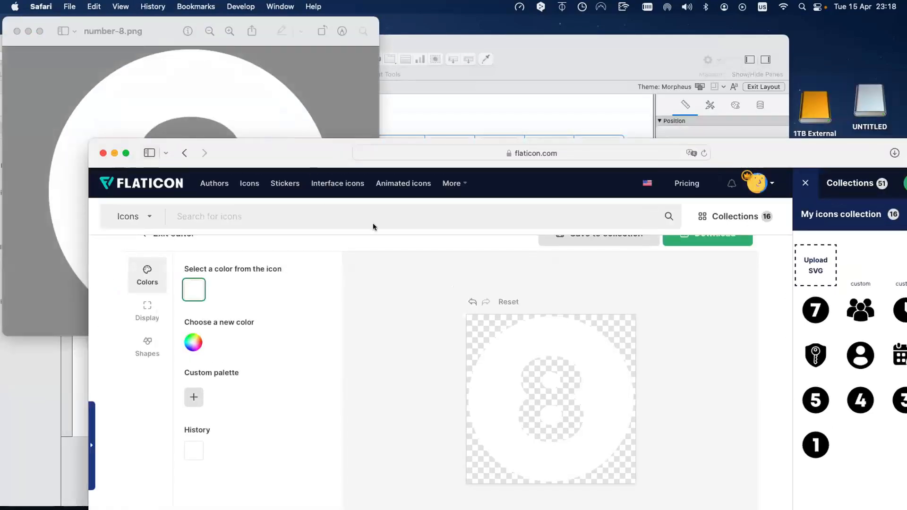
alt+click(143, 100)
key(super+w)
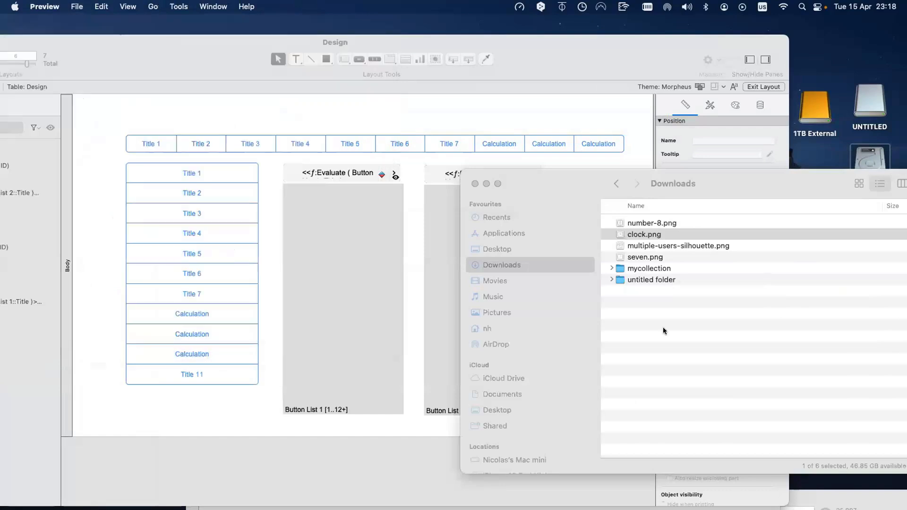
- Check the downloaded white PNGs of the clock, seven, multiple users and number 8 icons in the Downloads folder
click(669, 234)
click(659, 256)
click(666, 246)
click(664, 234)
click(664, 224)
- Expand the mycollection folder and its png subfolder in Downloads and quick-look 001-number-one.png
click(610, 279)
click(611, 280)
click(611, 268)
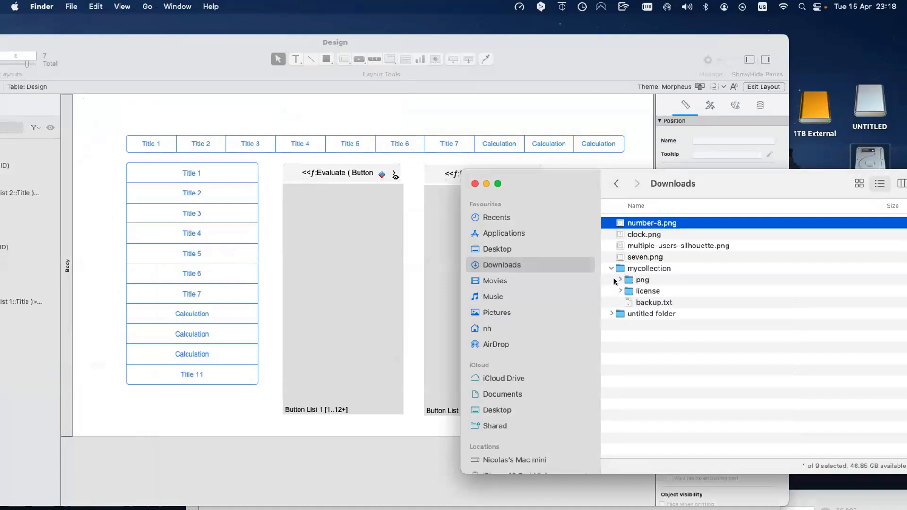
click(620, 280)
click(656, 291)
key(space)
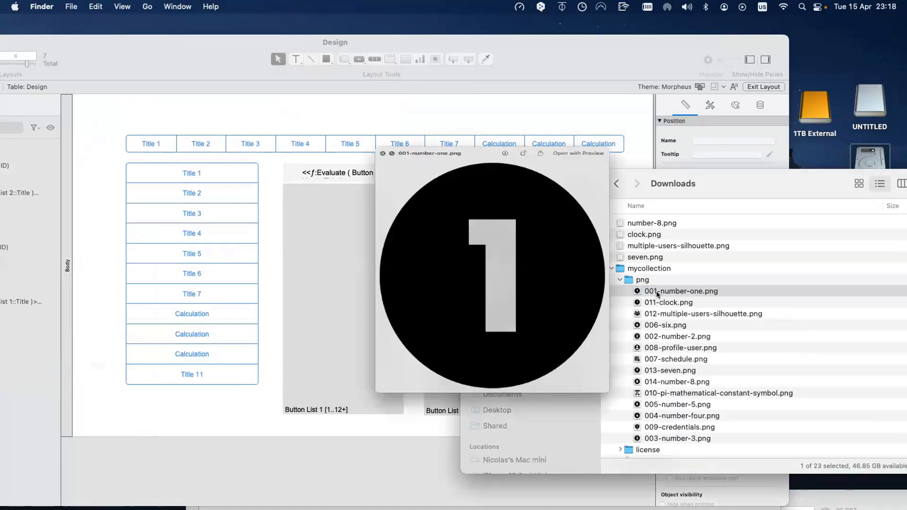
key(space)
- Arrange the windows so FileMaker's Design - 2 table of Button List 1 records sits beside the Finder Downloads window
drag(608, 171, 738, 172)
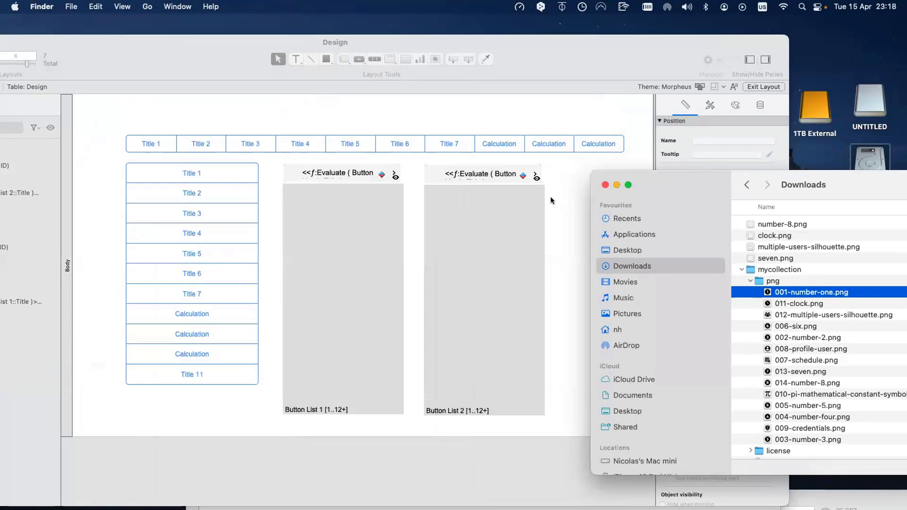
click(537, 61)
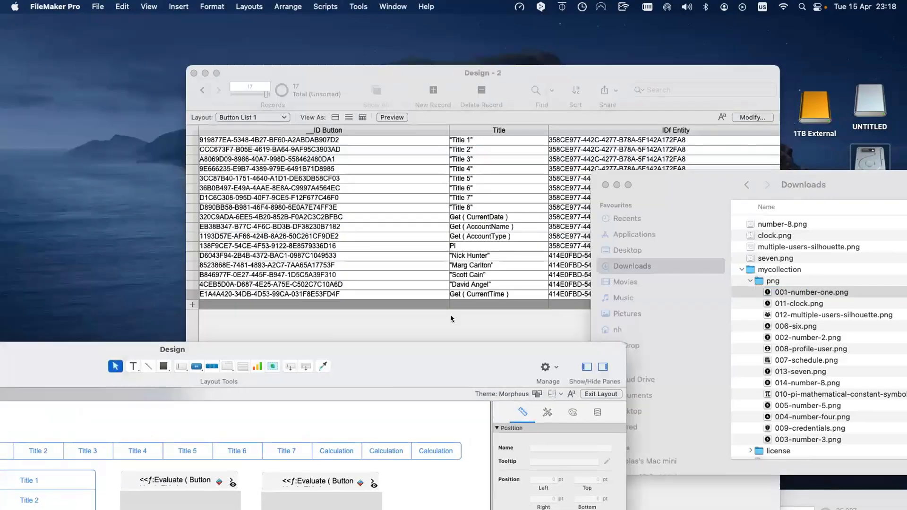
click(451, 318)
drag(343, 72, 232, 74)
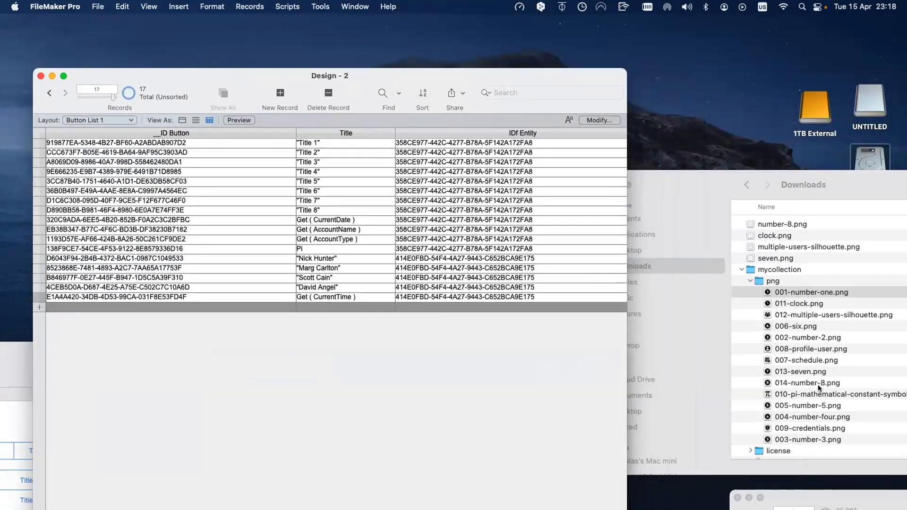
- Insert 014-number-8.png from the png folder into the first Icon repetition of the "Title 8" record
click(805, 296)
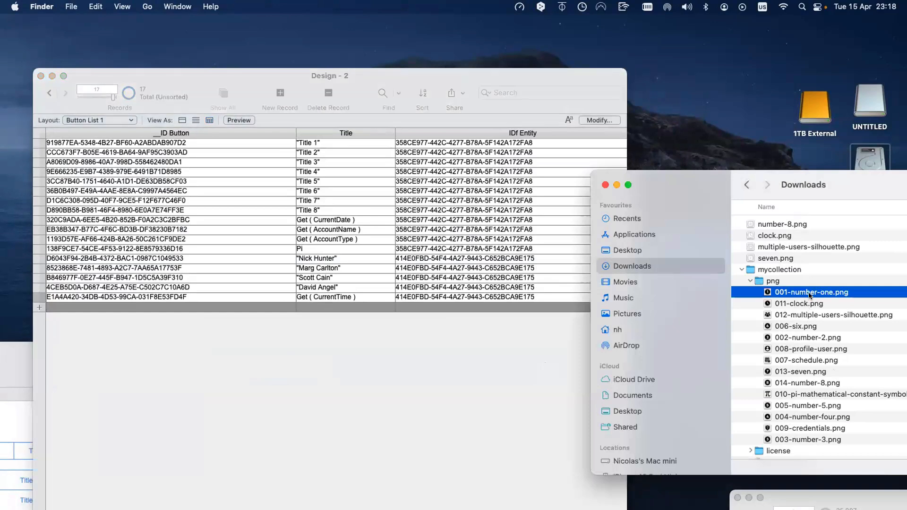
click(800, 384)
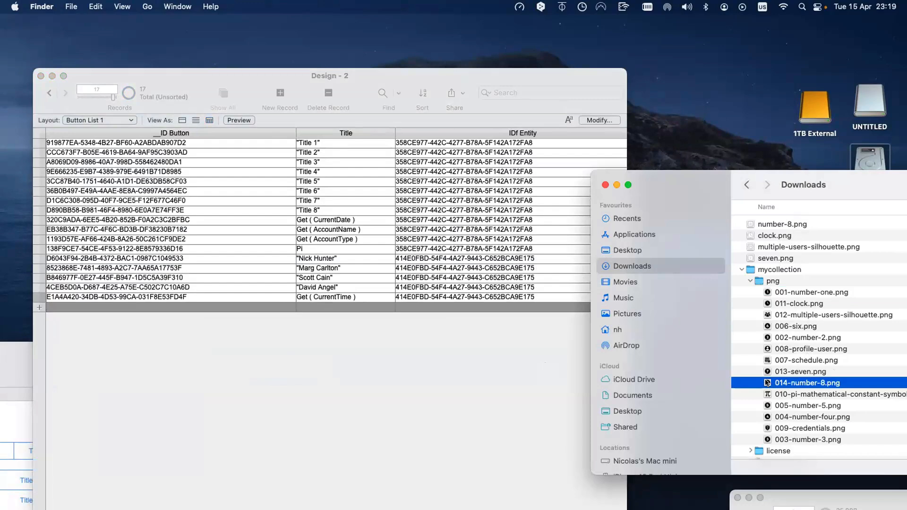
scroll(445, 236, right, 5)
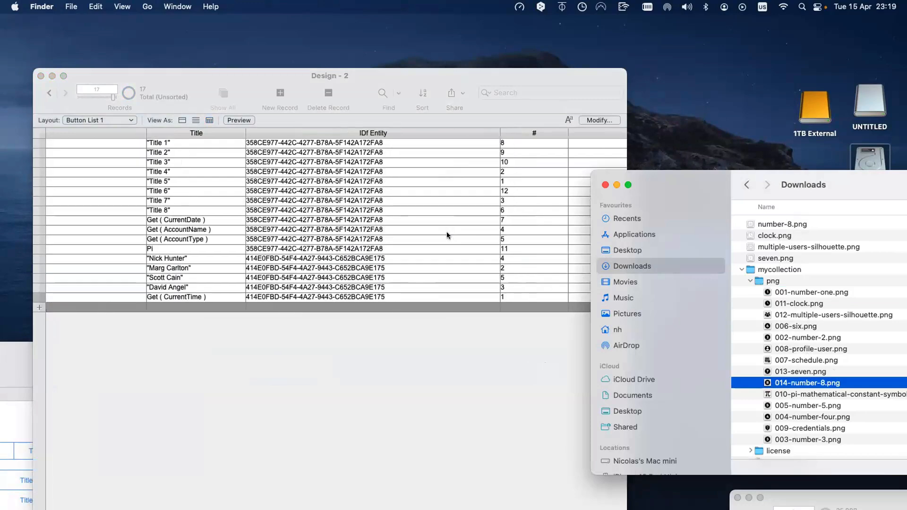
click(99, 213)
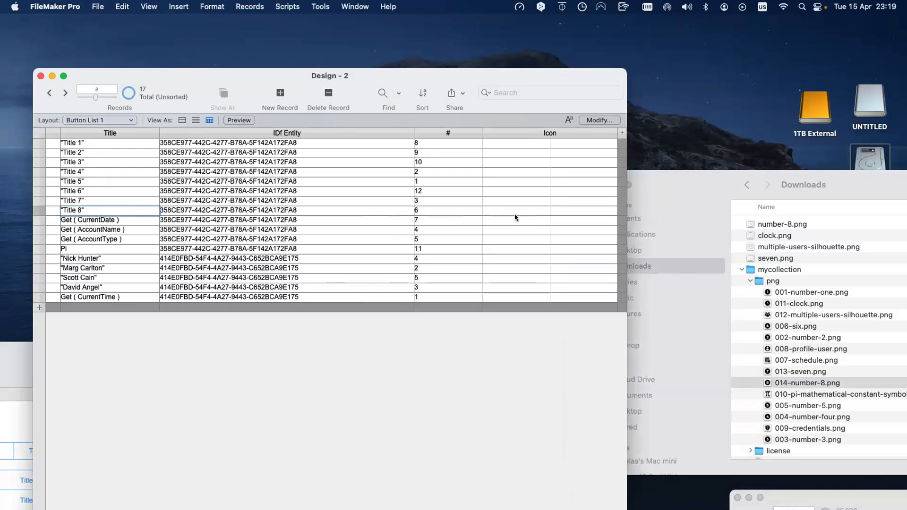
click(503, 214)
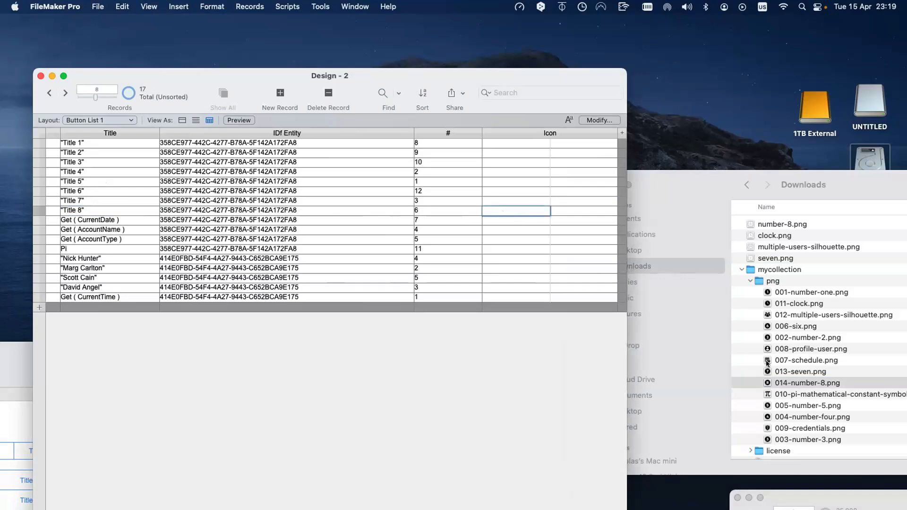
drag(768, 384, 525, 212)
- Insert 013-seven.png into the first Icon repetition of the "Title 7" record
click(792, 381)
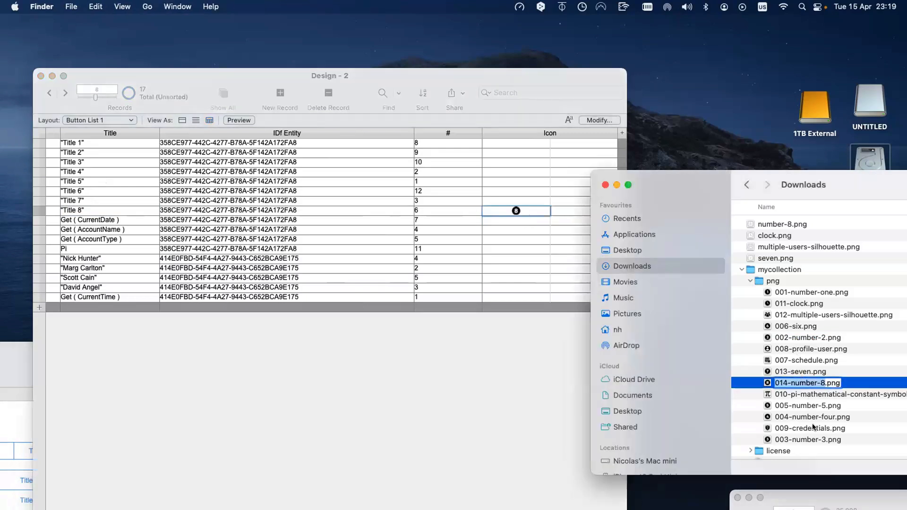
click(799, 372)
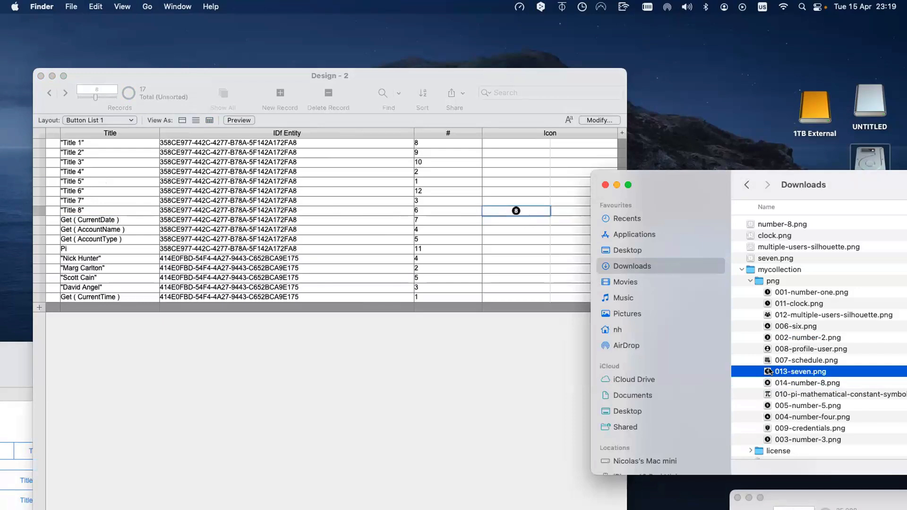
drag(638, 223, 537, 200)
- Insert 011-clock.png into the first Icon repetition of the Get ( CurrentTime ) record
click(785, 245)
click(751, 237)
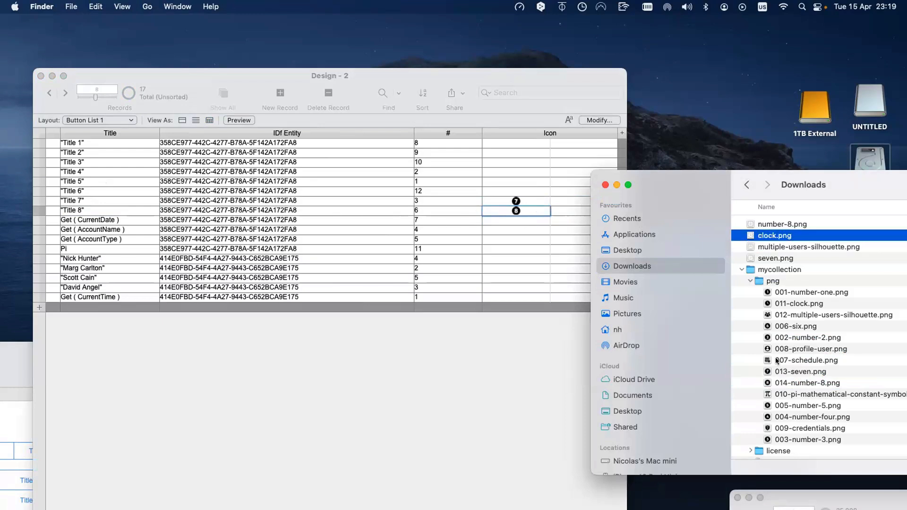
click(768, 305)
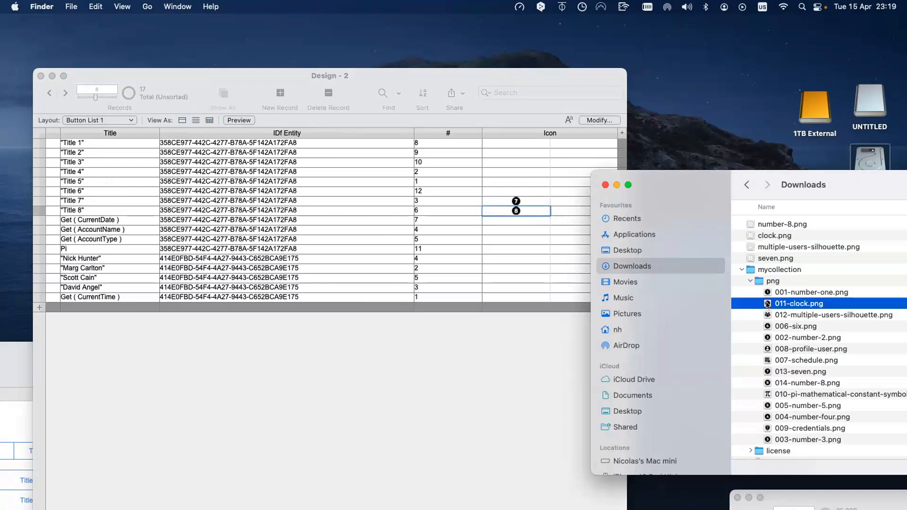
drag(768, 305, 512, 296)
- Quick-look the black icons in the png folder one by one, from 003-number-3.png up to 012-multiple-users-silhouette.png
click(794, 291)
click(788, 436)
key(space)
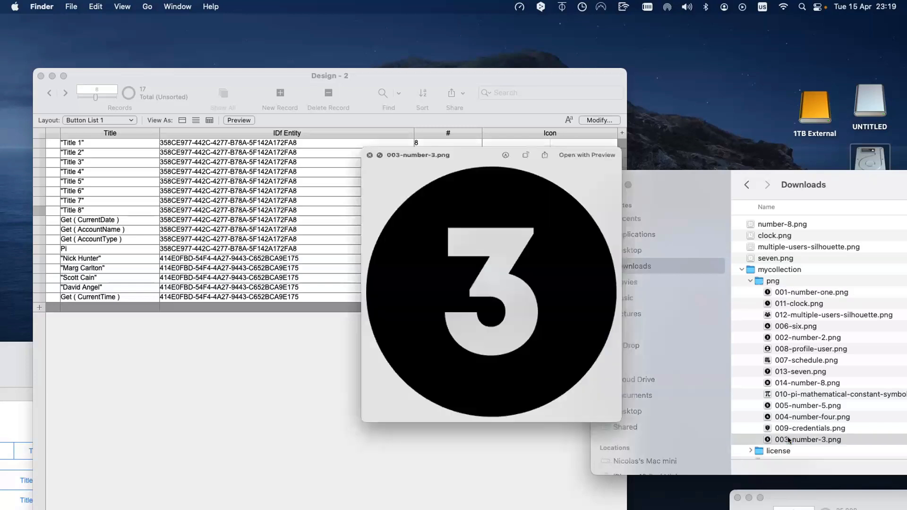
key(Up)
key(Up)
key(Up)
key(Up)
key(Up)
key(Up)
key(Up)
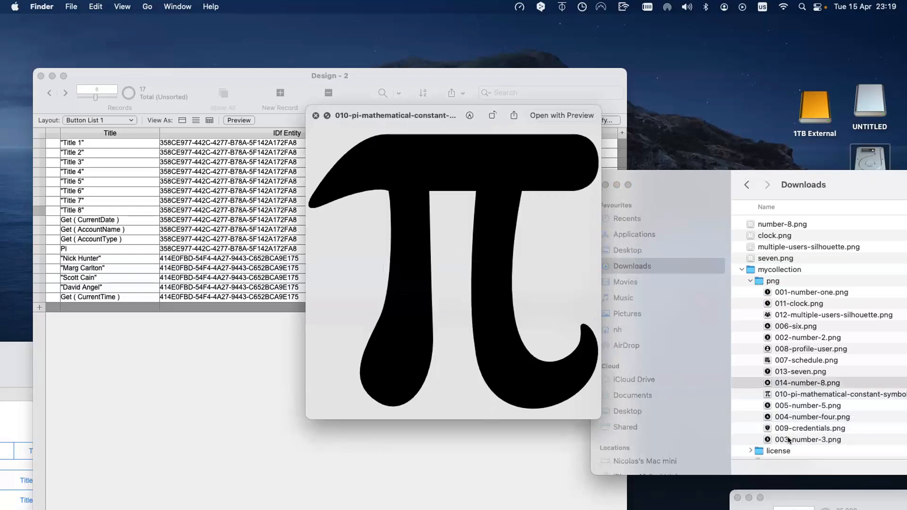
key(Up)
key(Up)
key(Up)
key(Up)
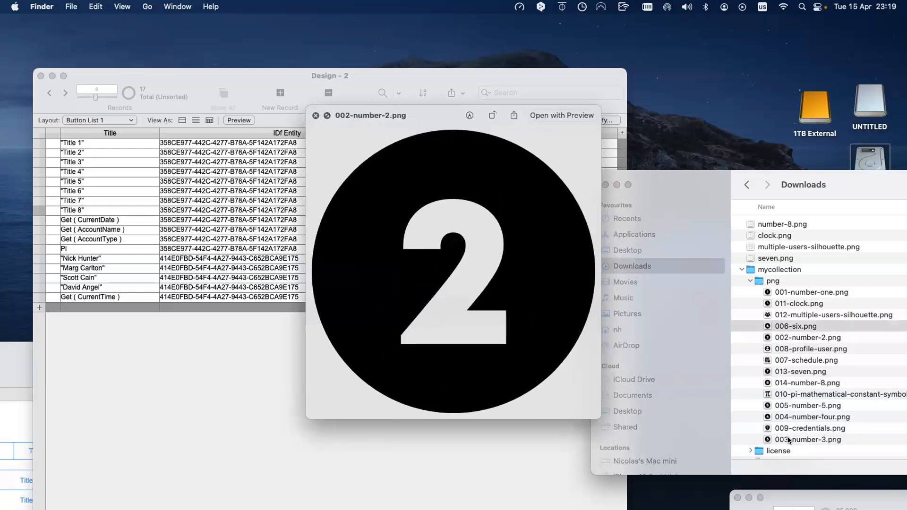
key(space)
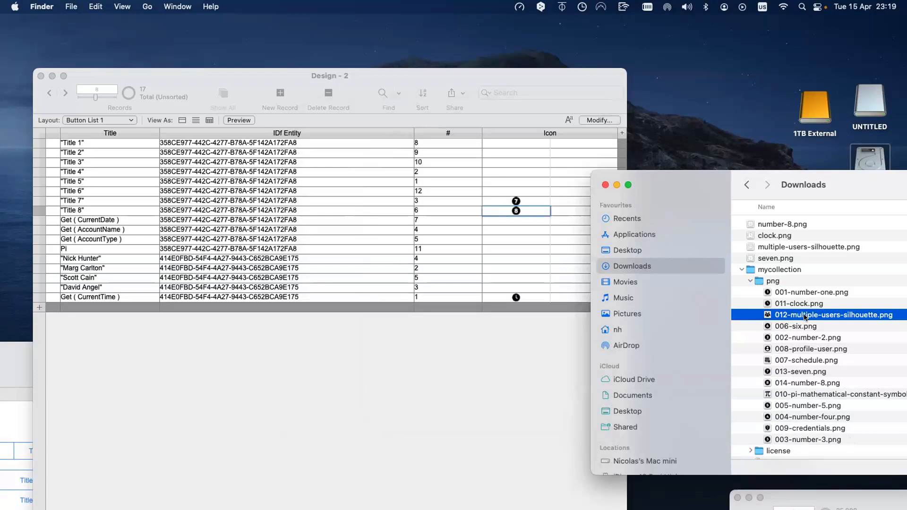
- Insert 012-multiple-users-silhouette.png into the first Icon repetition of each of the four records titled with a person's name
drag(805, 318, 500, 286)
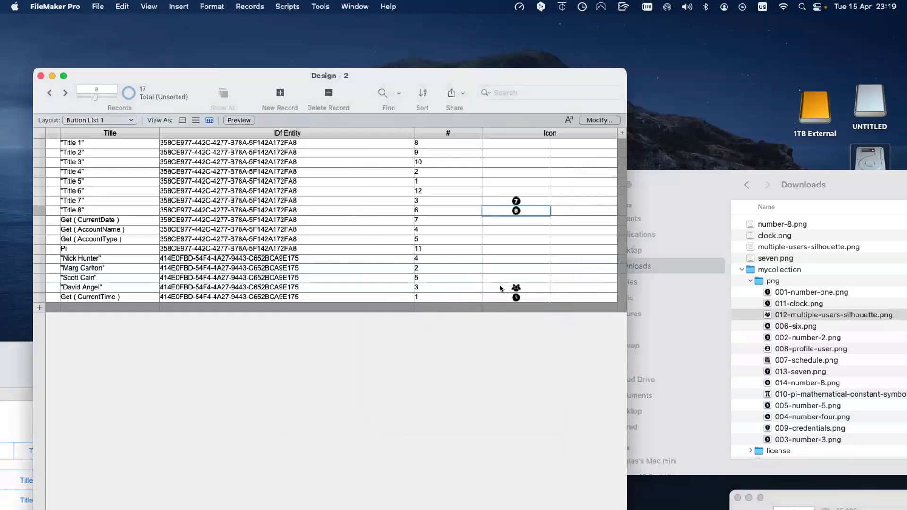
click(786, 313)
key(Return)
drag(768, 315, 541, 280)
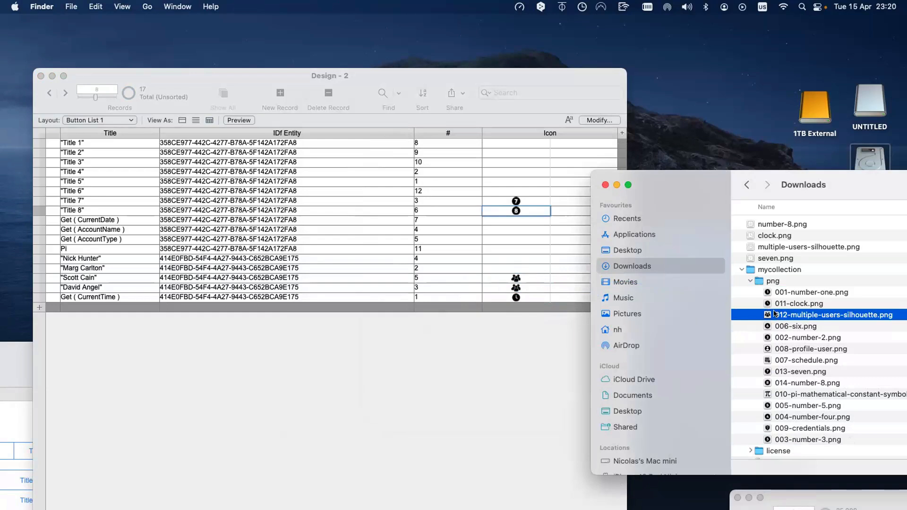
drag(768, 315, 529, 267)
drag(768, 315, 499, 259)
- Insert the white number-8.png, clock.png and seven.png into the second Icon repetition of the "Title 8", Get ( CurrentTime ) and "Title 7" records
drag(783, 176, 813, 174)
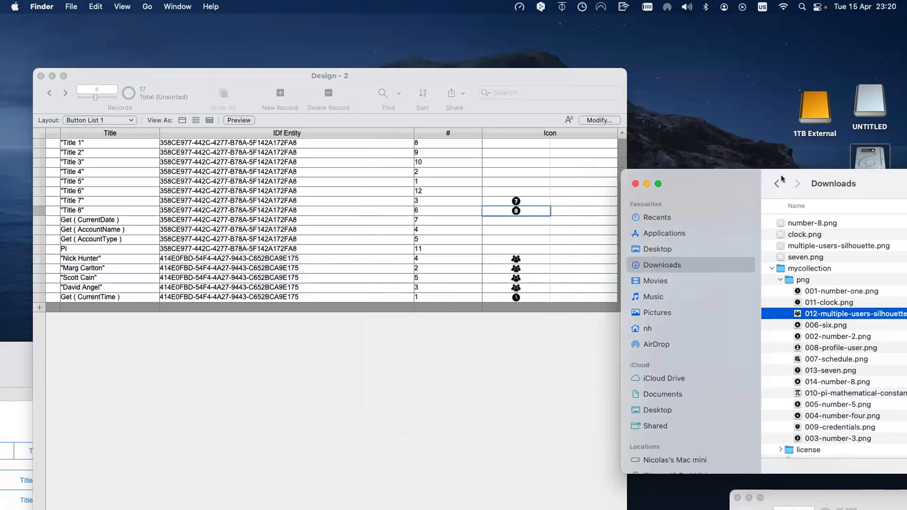
click(522, 278)
click(521, 278)
click(521, 268)
click(520, 259)
click(524, 210)
click(524, 197)
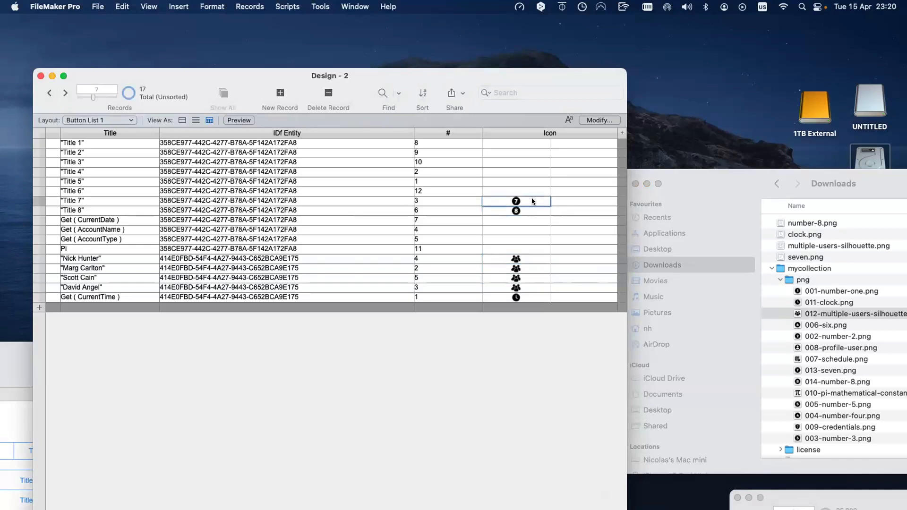
drag(690, 257, 582, 214)
drag(807, 234, 602, 296)
drag(803, 259, 571, 198)
- Insert the white multiple-users-silhouette.png into the second Icon repetition of the four records titled with a person's name
drag(809, 245, 586, 284)
drag(804, 246, 606, 279)
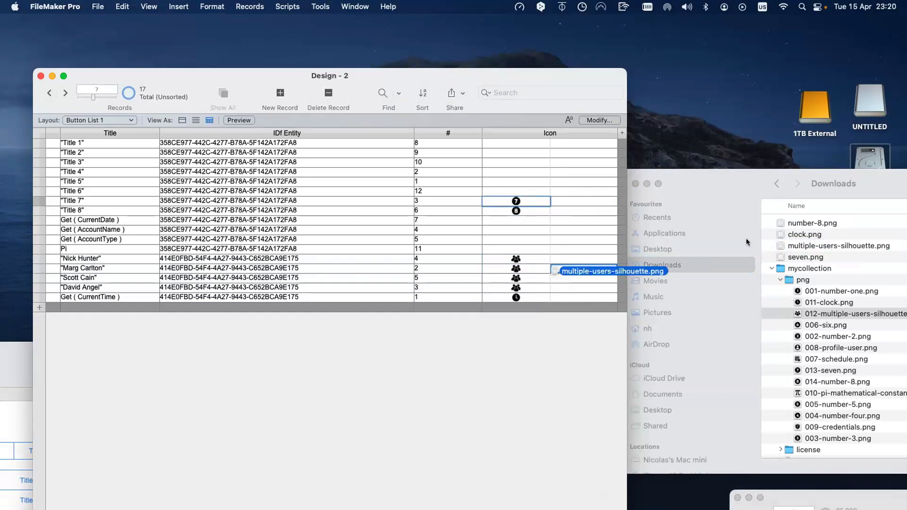
drag(818, 244, 589, 258)
click(565, 377)
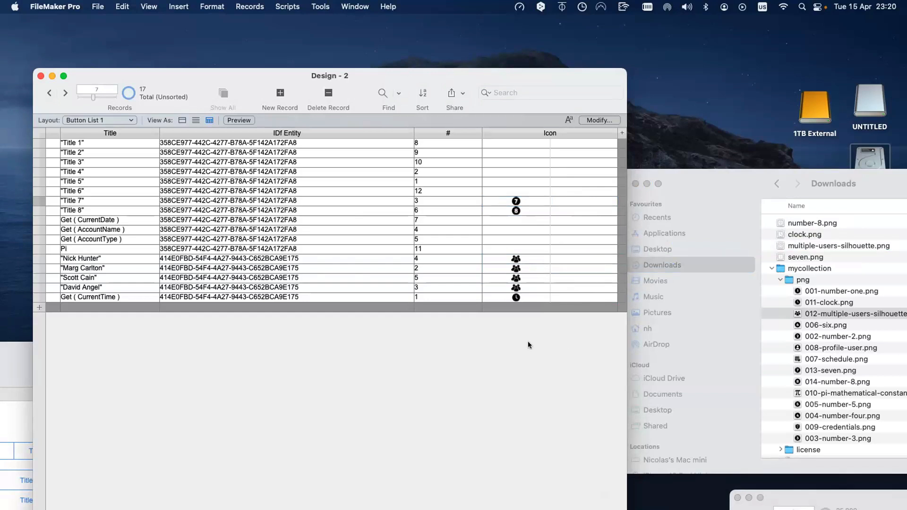
- Give the Icon container field a solid grey fill on the Button List 1 layout, and return to browsing the records as a table
click(179, 119)
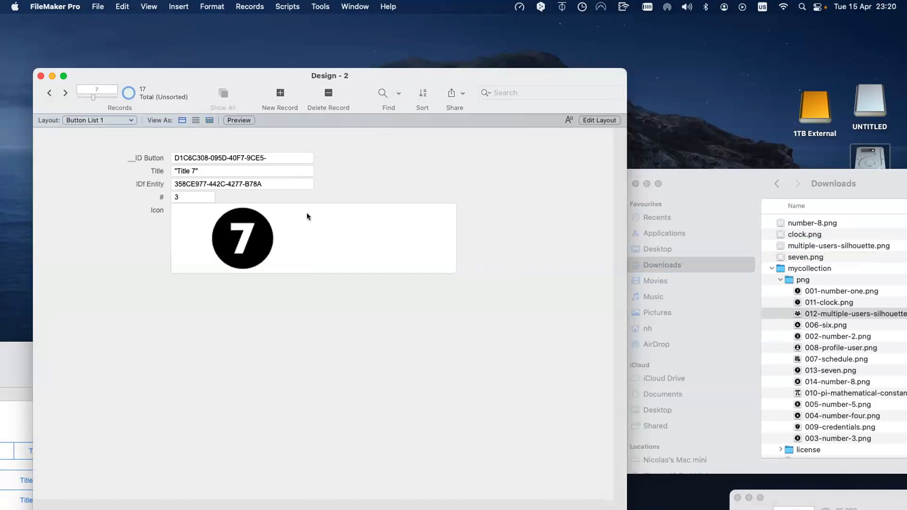
key(super+l)
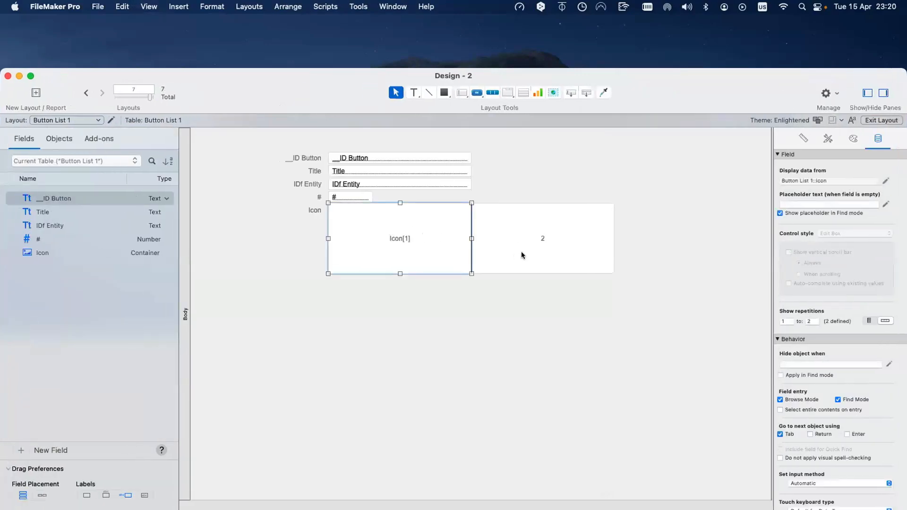
click(853, 138)
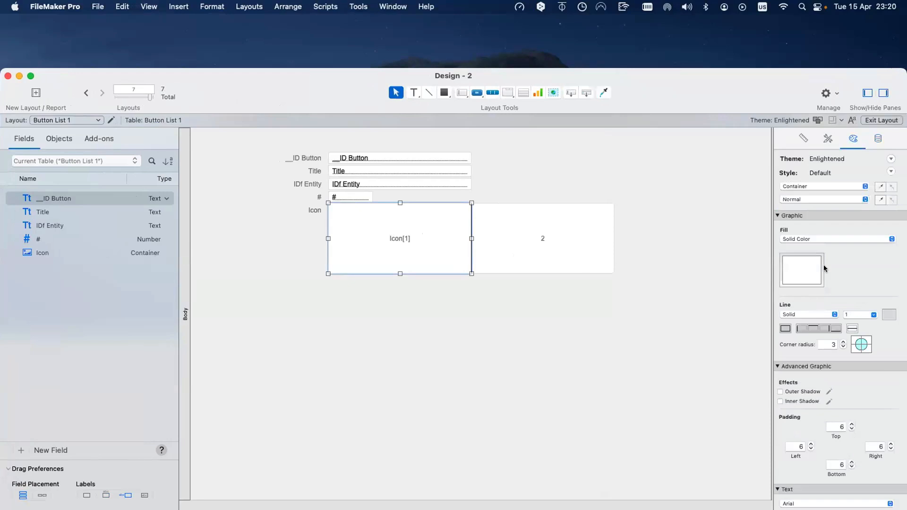
click(823, 268)
click(776, 342)
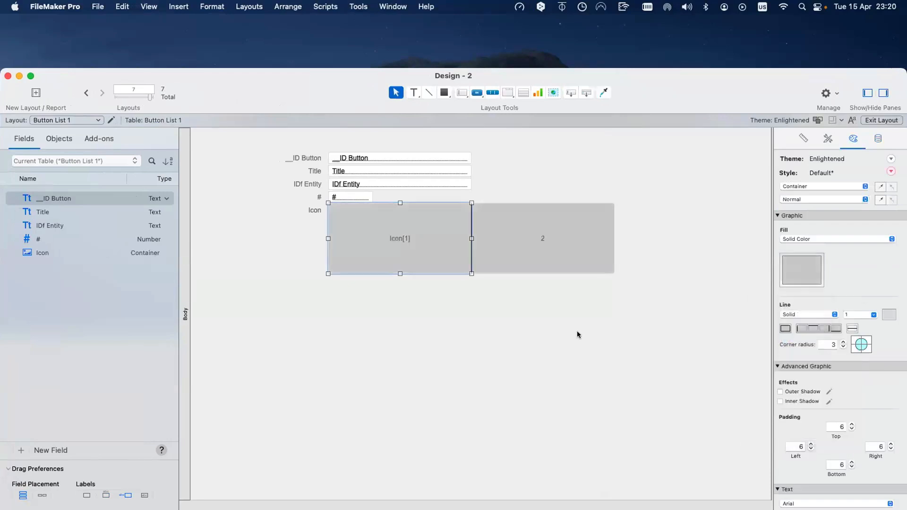
key(super+b)
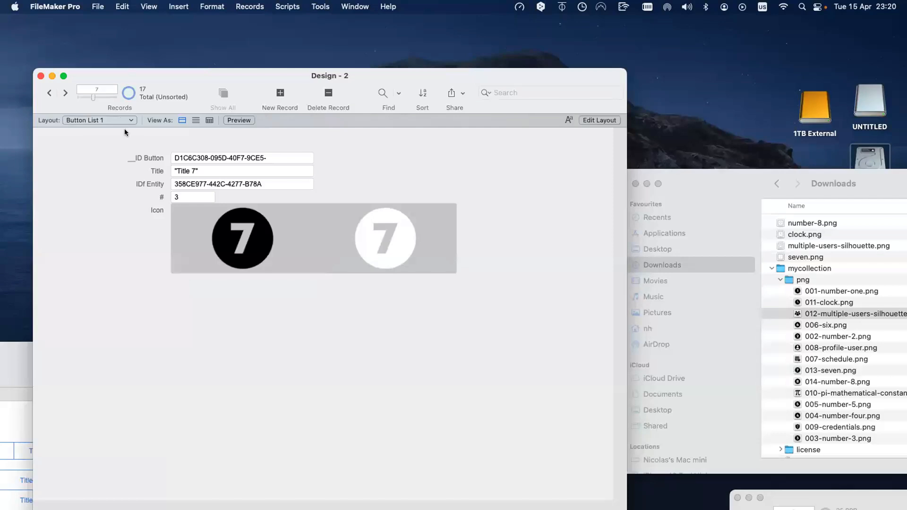
click(209, 120)
scroll(470, 228, right, 10)
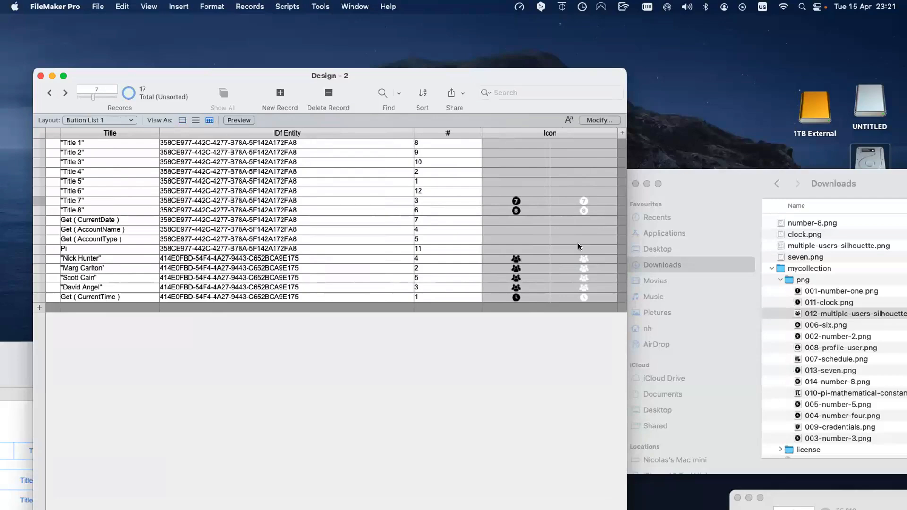
- Switch to Flaticon in Safari, search for "add" icons and add the solid black circled plus icon to the collection
drag(304, 72, 614, 147)
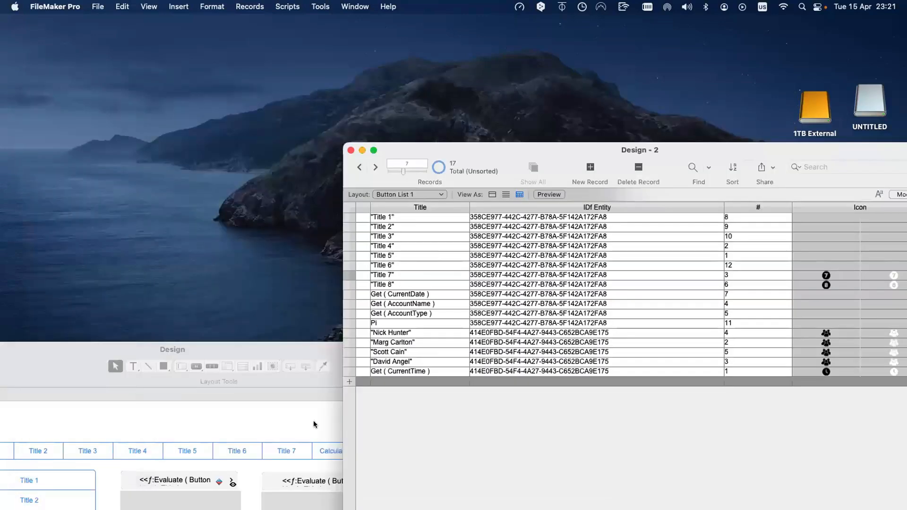
mouse_move(390, 498)
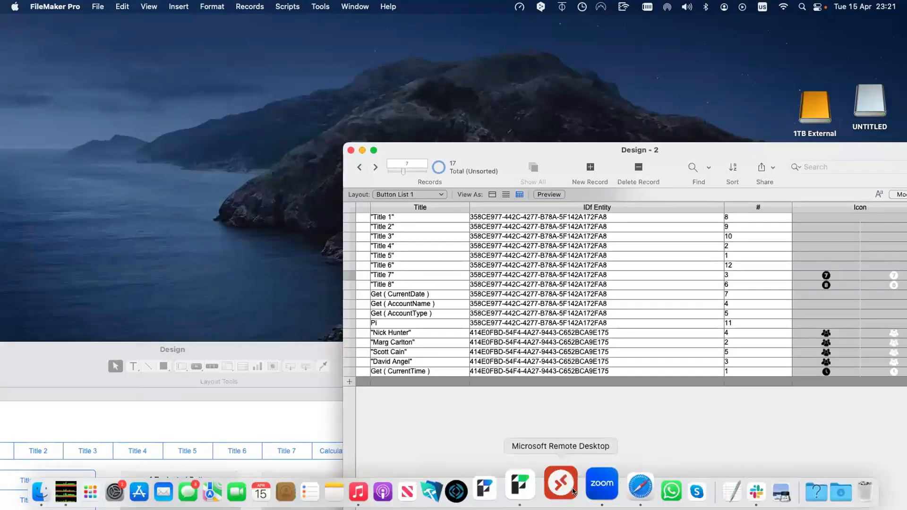
click(619, 493)
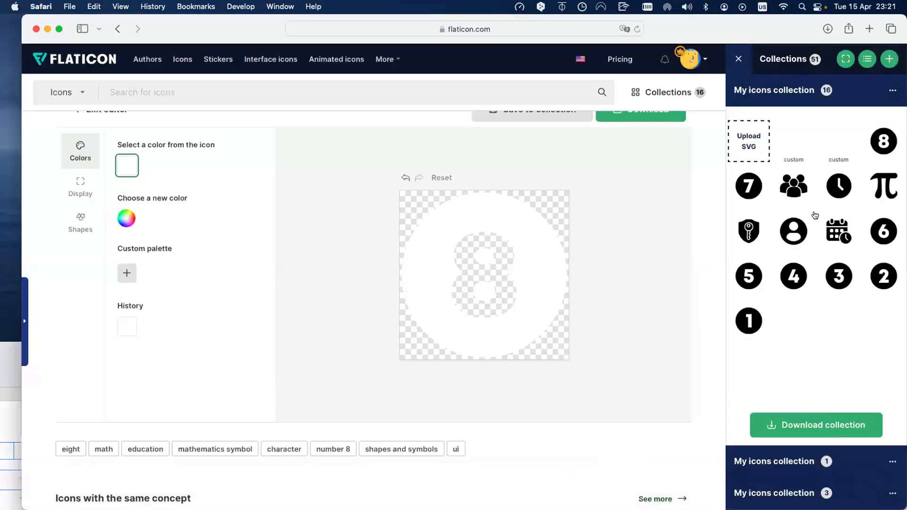
mouse_move(828, 186)
text(Add)
key(Return)
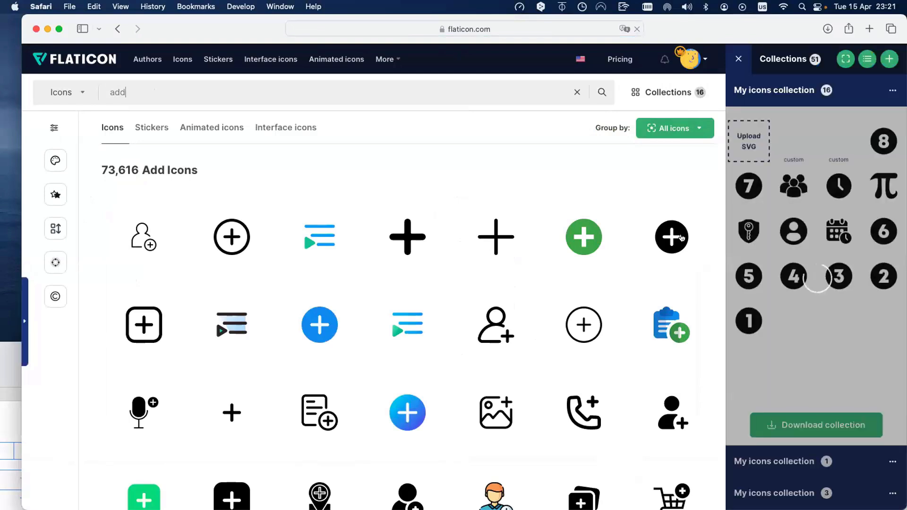
mouse_move(685, 232)
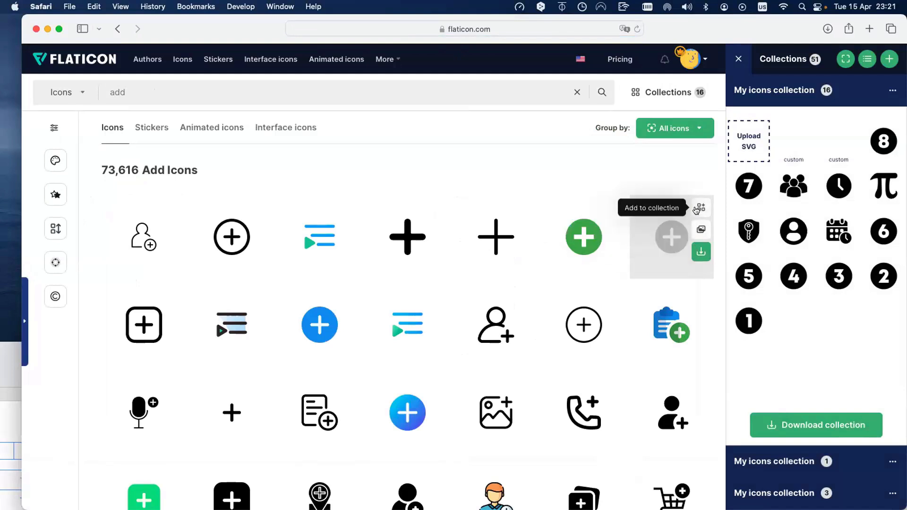
click(697, 209)
mouse_move(799, 131)
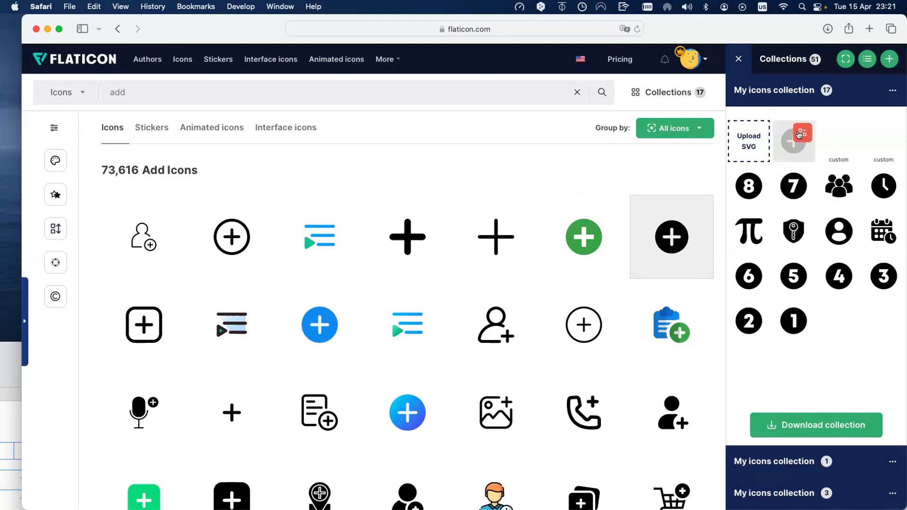
- Examine the add-to-collection control, the collection's options such as Duplicate collection, and the contents of the one-icon collection
scroll(421, 103, up, 5)
scroll(421, 103, up, 3)
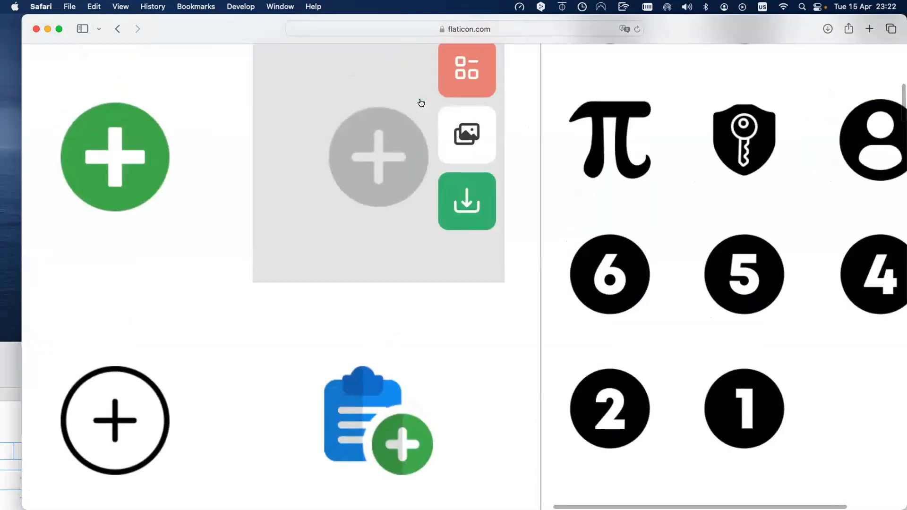
scroll(421, 103, down, 5)
drag(266, 31, 150, 70)
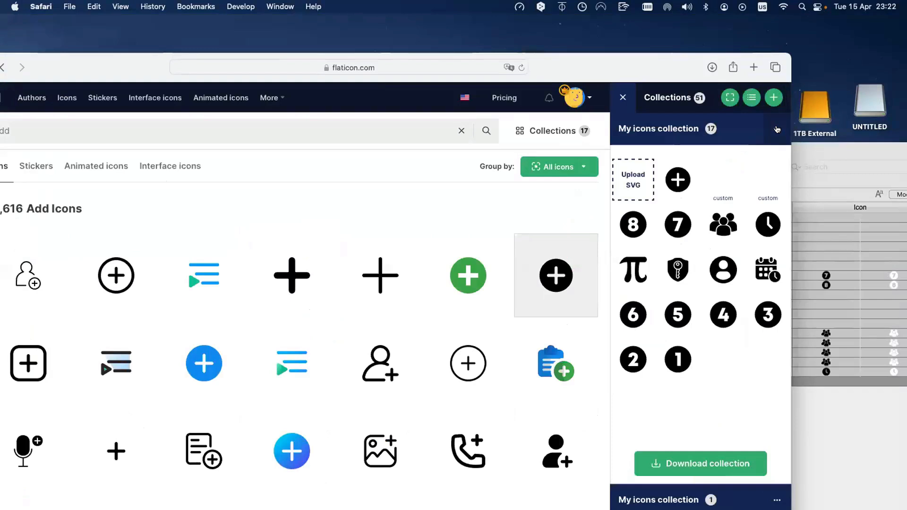
click(777, 129)
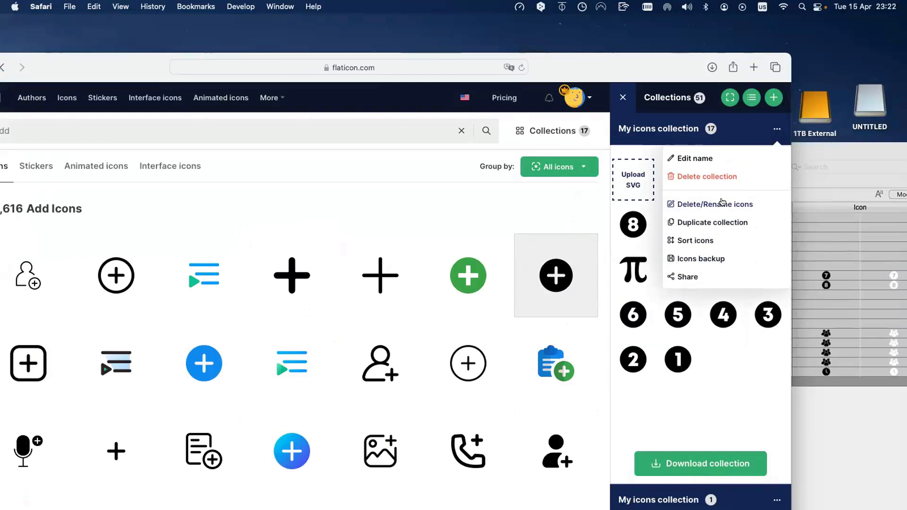
click(712, 415)
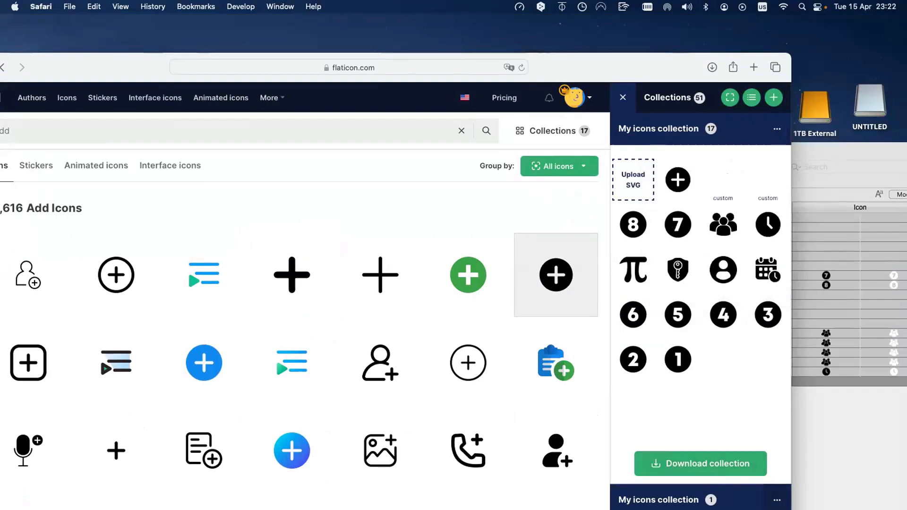
click(777, 500)
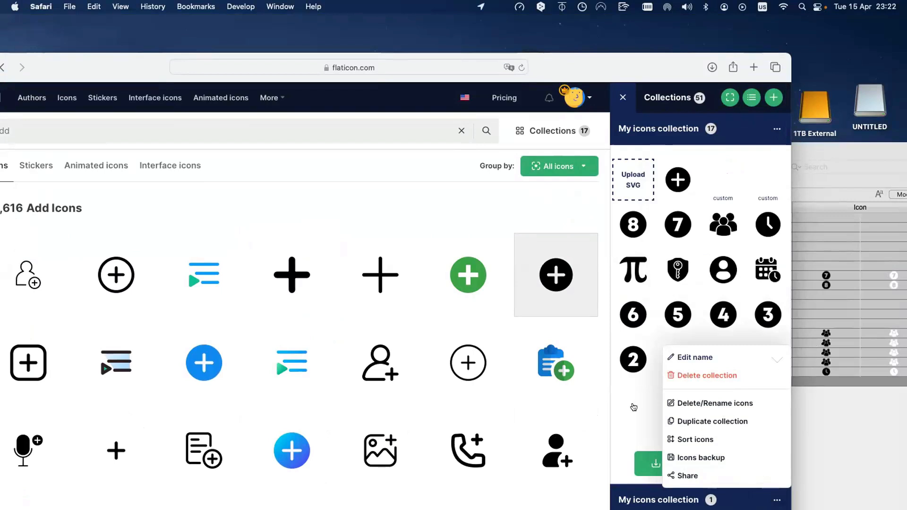
click(634, 407)
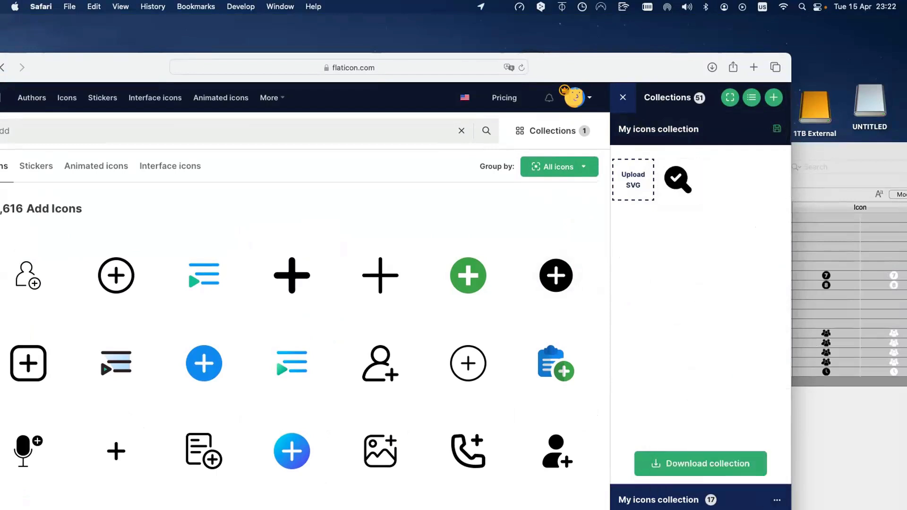
click(660, 501)
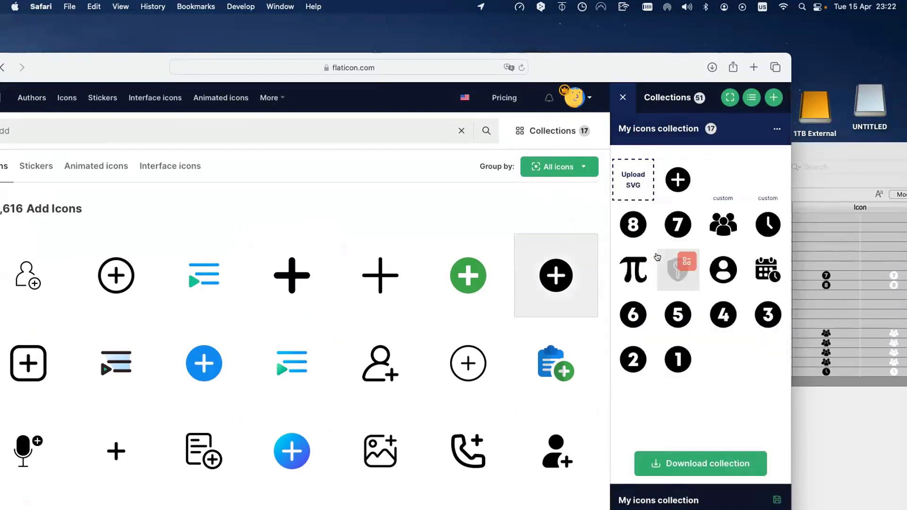
mouse_move(679, 166)
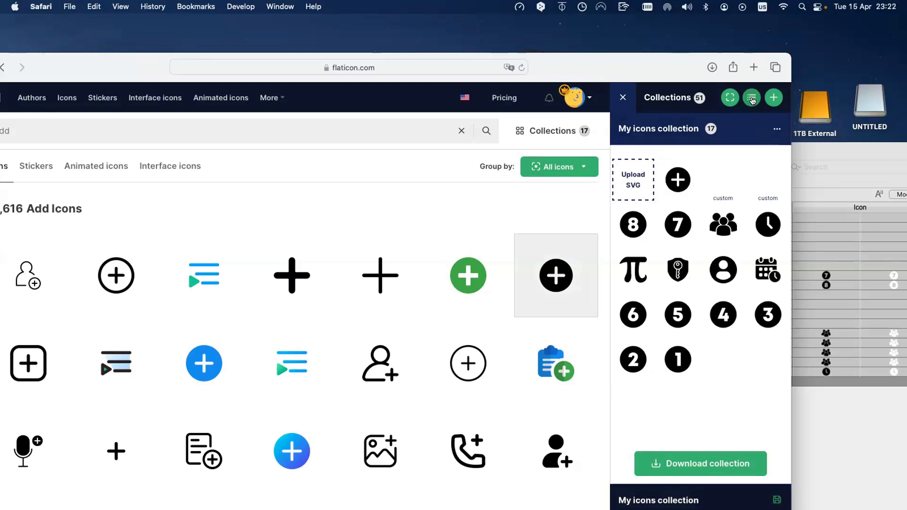
mouse_move(738, 164)
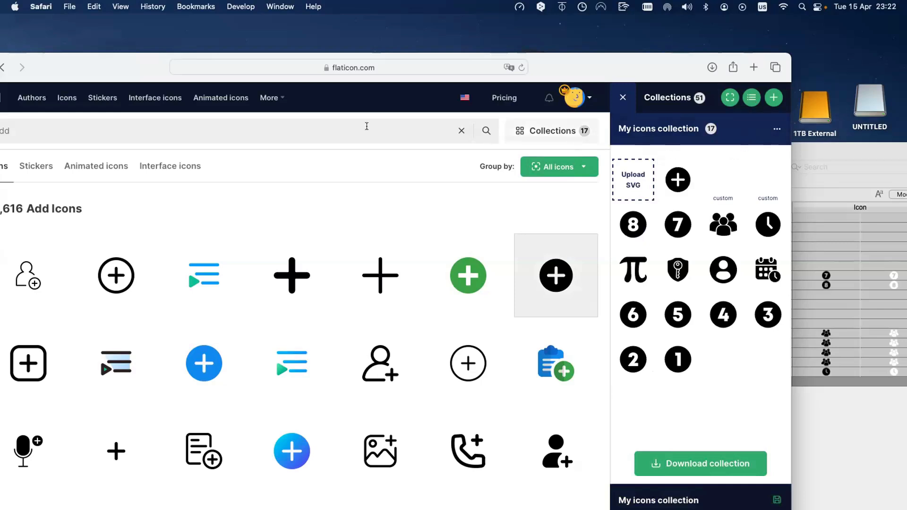
mouse_move(270, 96)
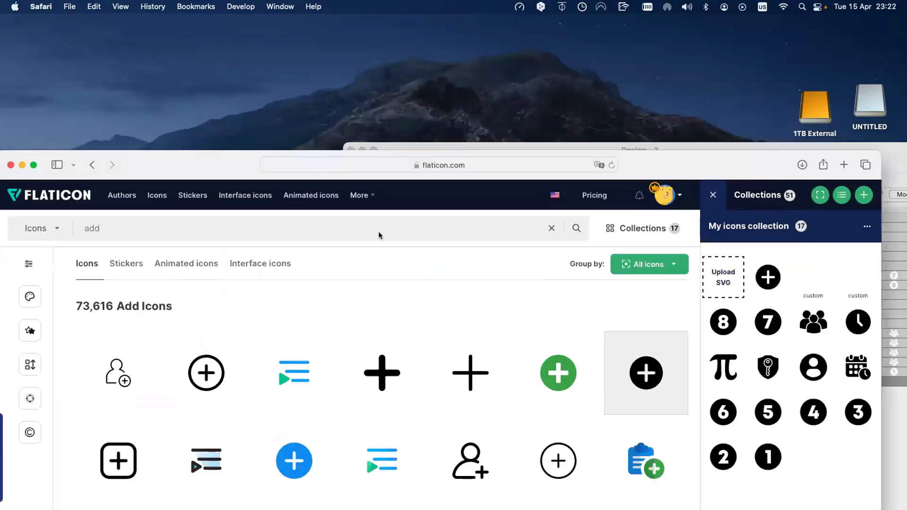
- Hide Safari to return to FileMaker Pro, and bring the Design layout window to the front beside the records table
drag(379, 236, 381, 235)
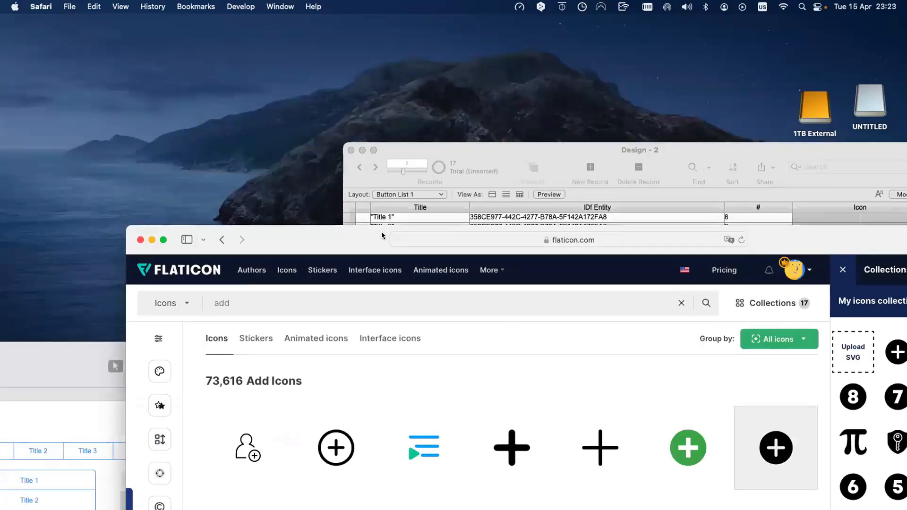
key(super+h)
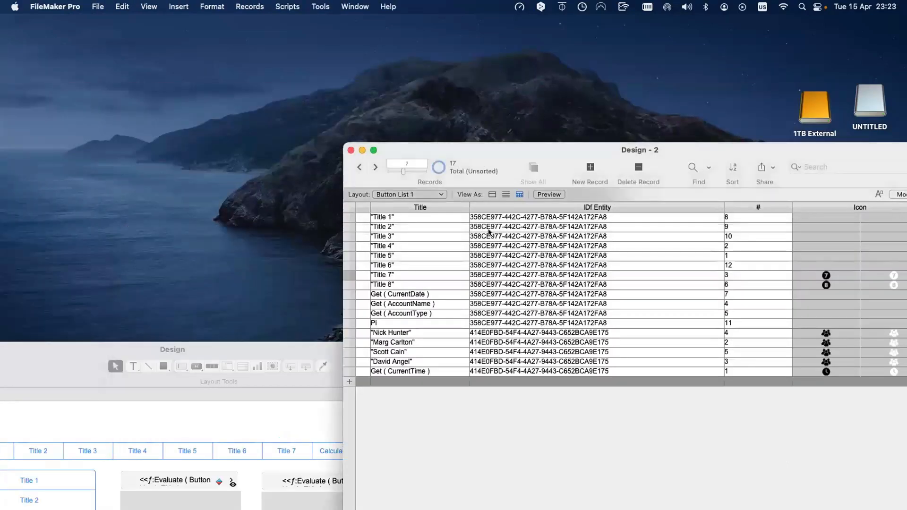
drag(411, 90, 478, 105)
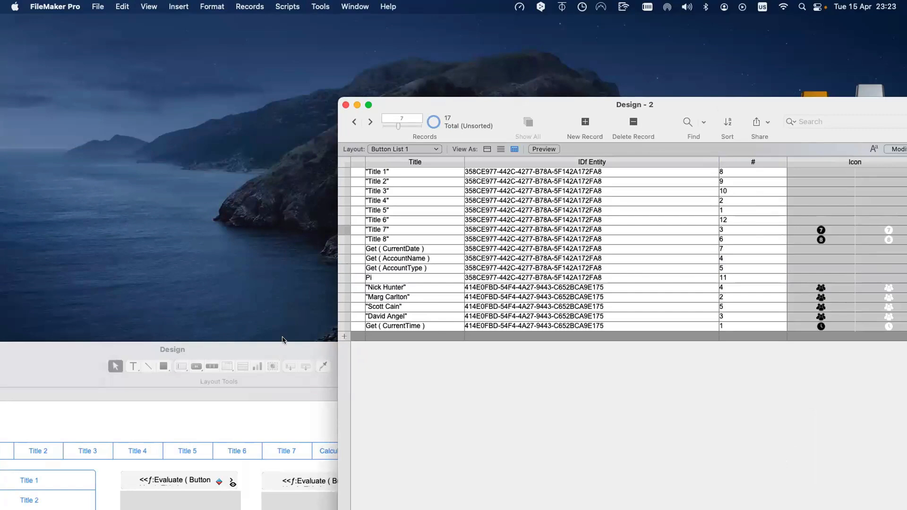
double_click(315, 344)
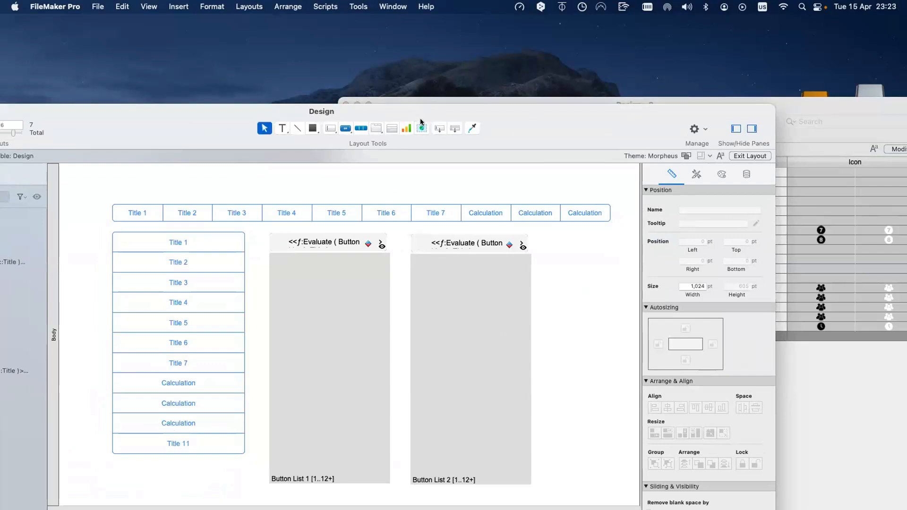
- Add the Icon field from Button List 1 to the Design layout, without a label, in the empty area beside the second portal
drag(439, 128, 539, 270)
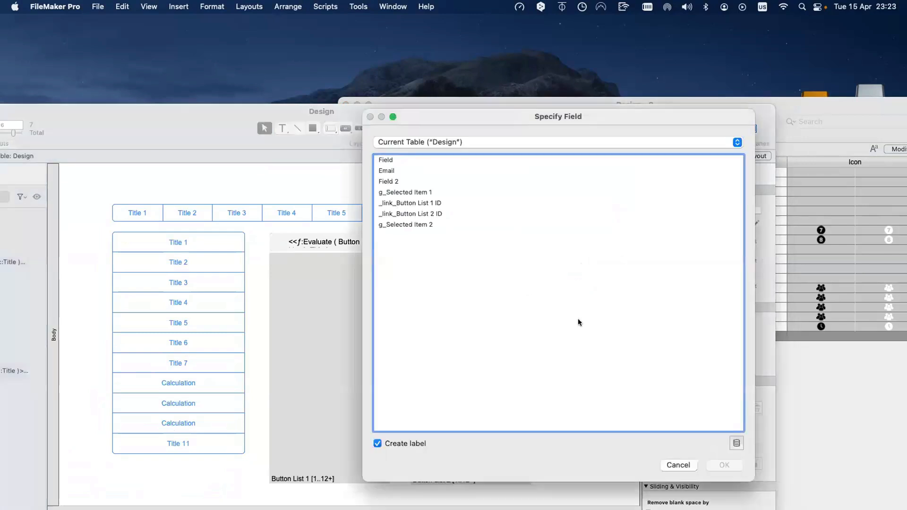
click(414, 442)
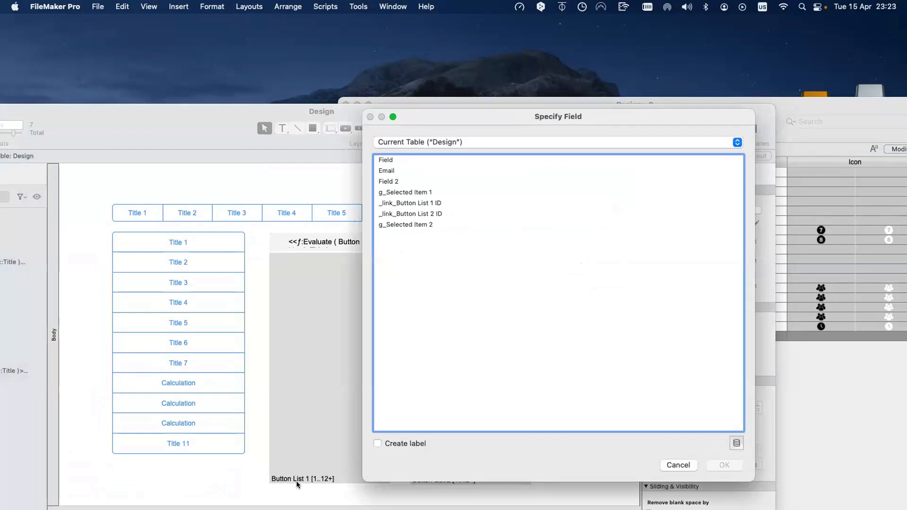
drag(546, 119, 653, 123)
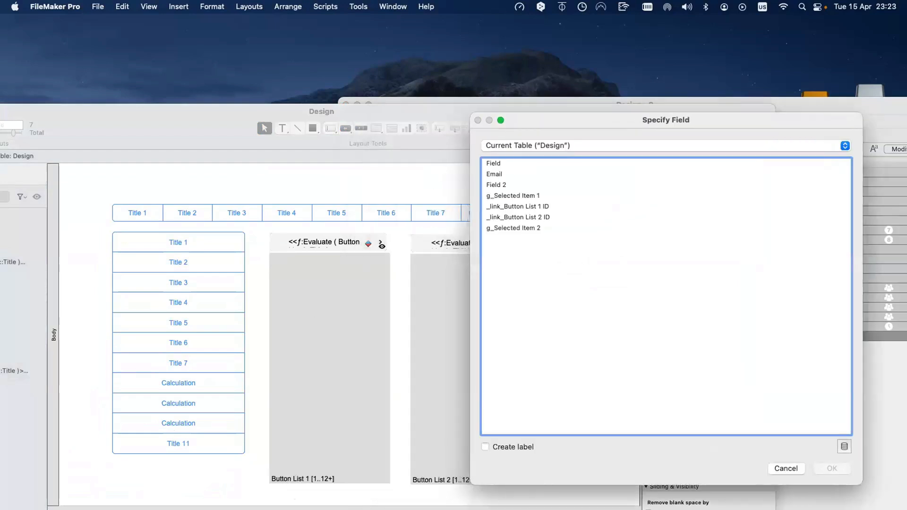
click(552, 145)
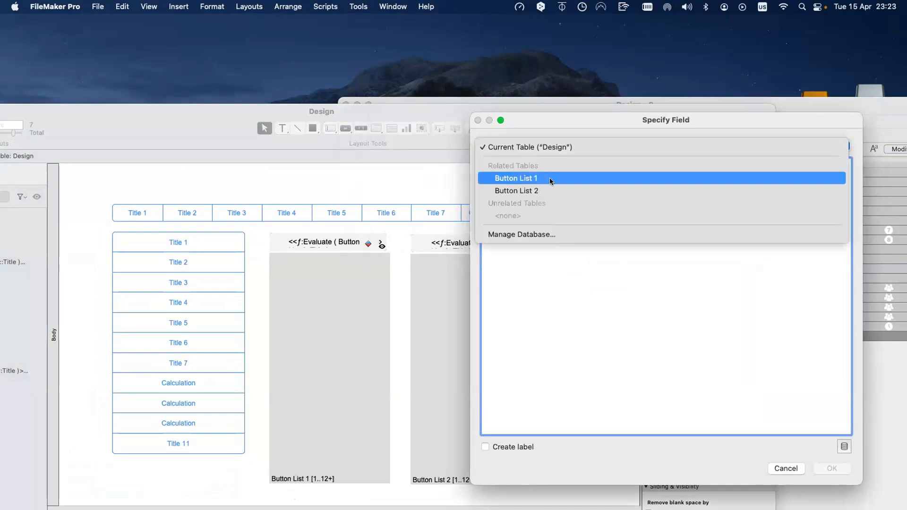
click(549, 178)
click(495, 206)
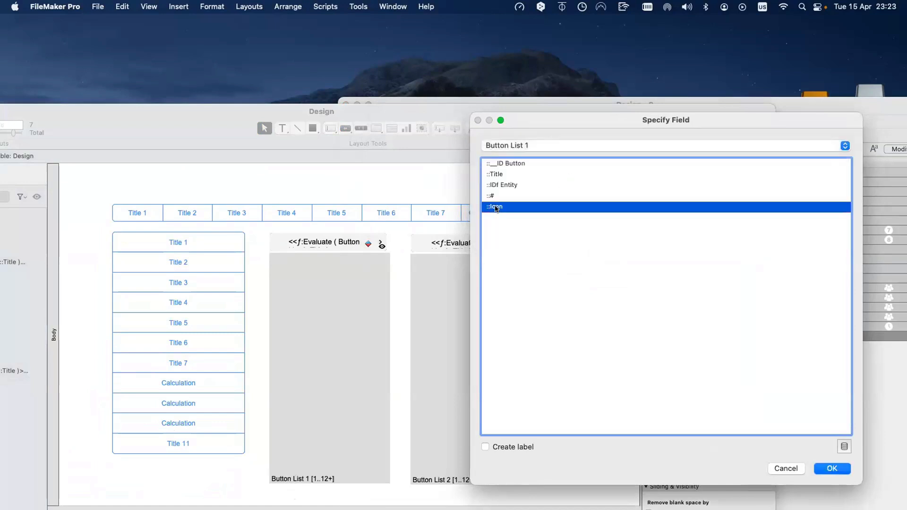
key(Return)
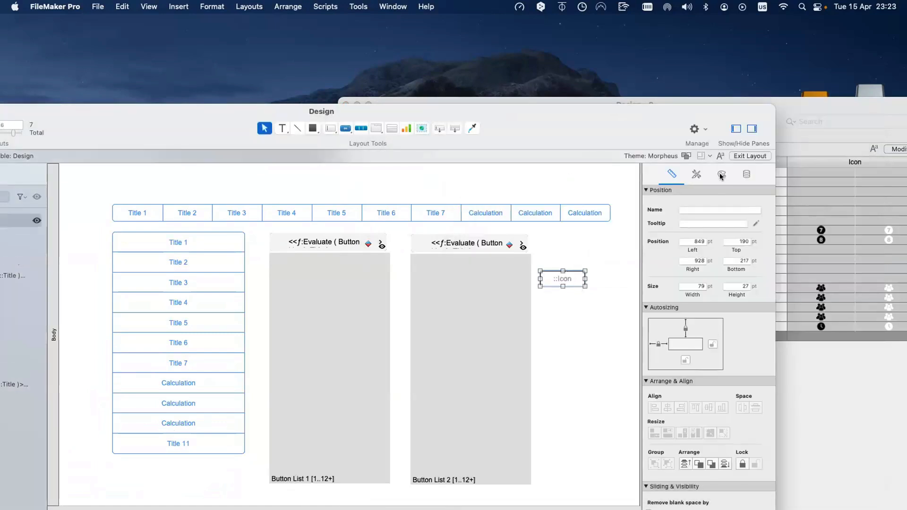
- Try showing repetitions 1 to 2 of the new Icon field, and return it to the first repetition only
click(747, 174)
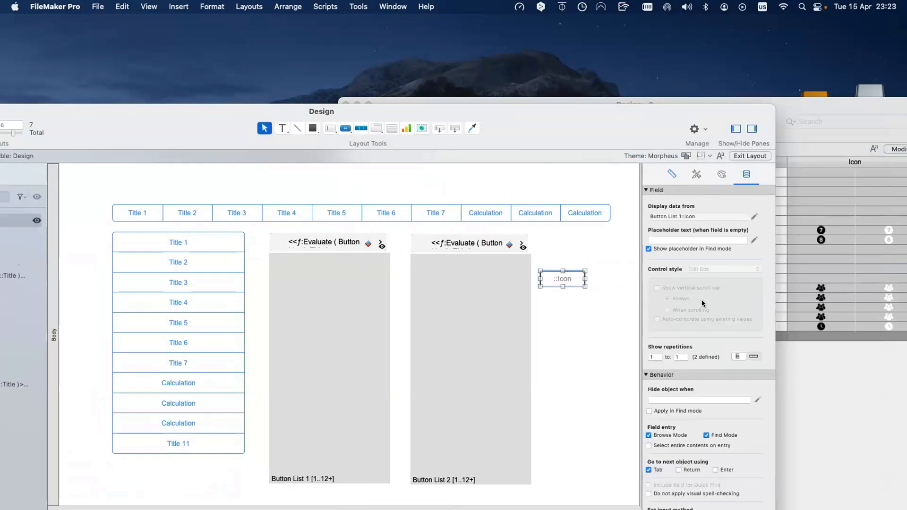
click(655, 358)
click(678, 360)
text(2)
key(Return)
text(1)
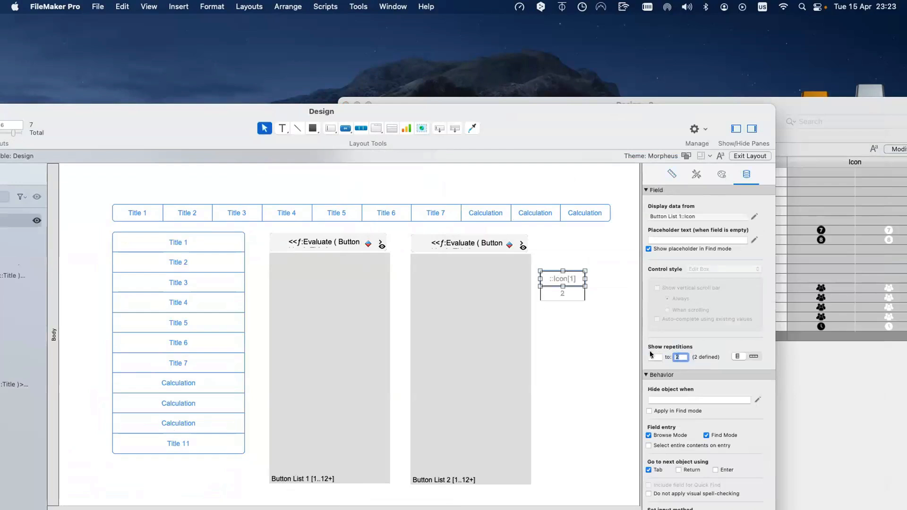
click(585, 315)
- Remove the Icon field's border line and fill, and narrow it to about half its width
click(570, 285)
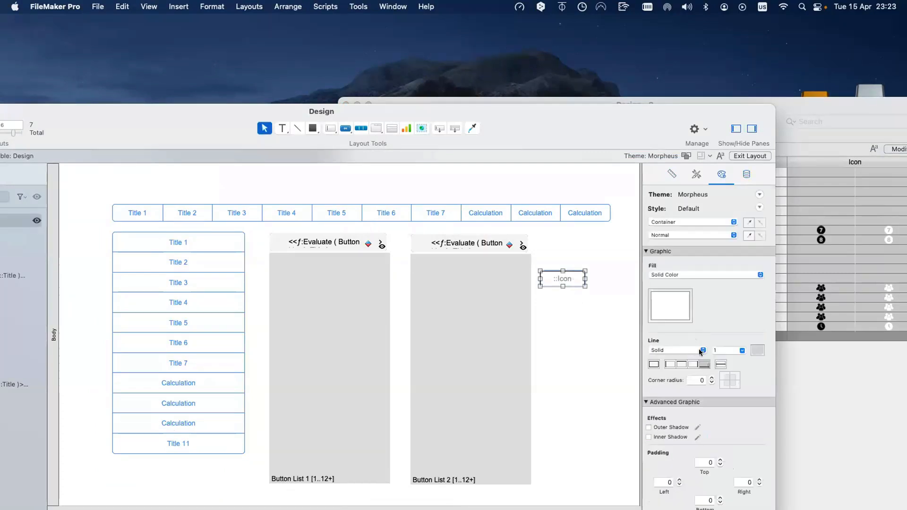
click(702, 366)
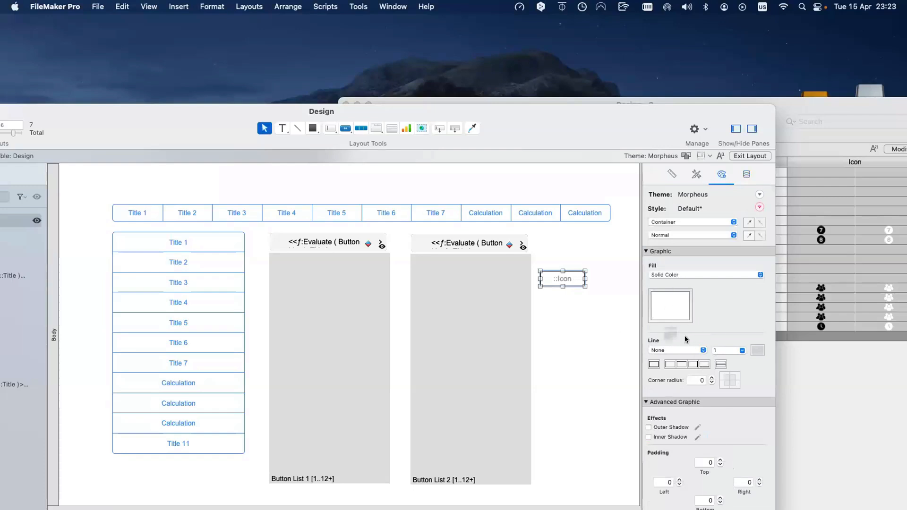
click(670, 306)
click(628, 338)
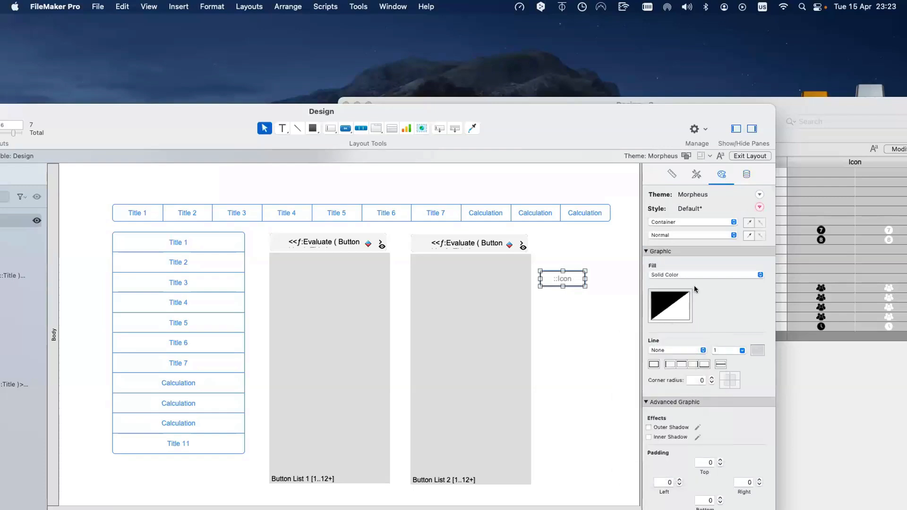
drag(585, 286, 561, 284)
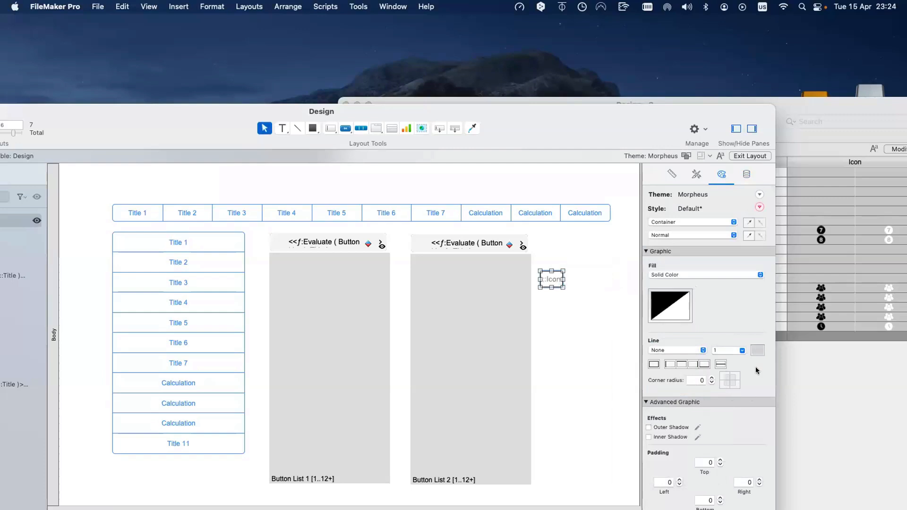
scroll(747, 366, down, 5)
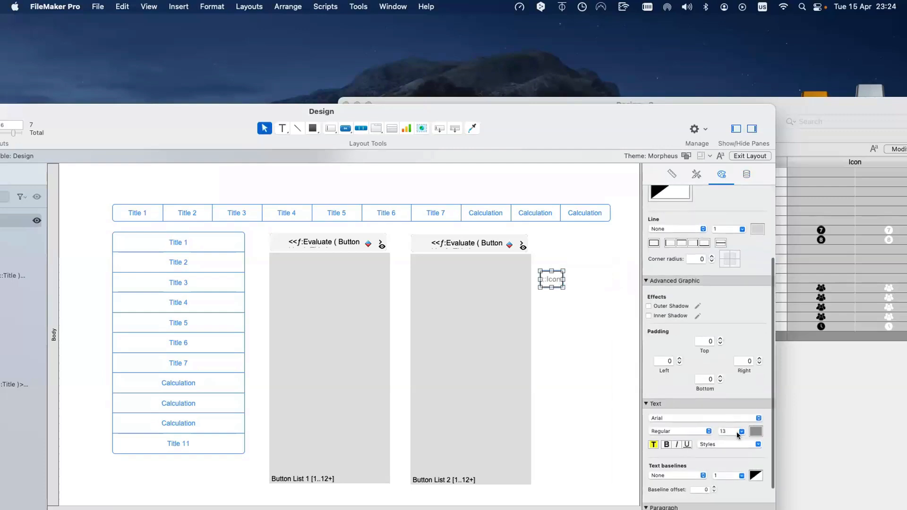
click(752, 432)
click(591, 334)
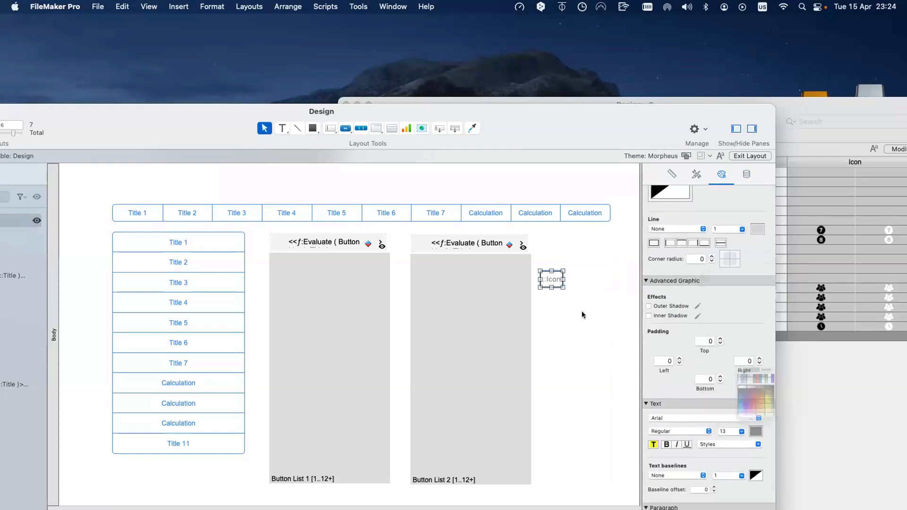
- Shrink the Icon field to a small square and place it at the start of the Button List 1 portal row, before the title
drag(558, 286, 262, 245)
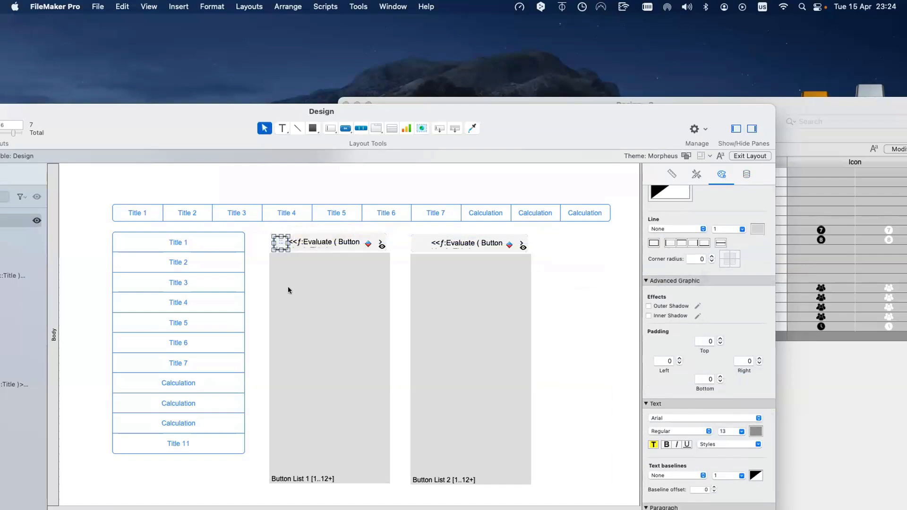
click(279, 243)
click(279, 244)
click(279, 244)
click(296, 209)
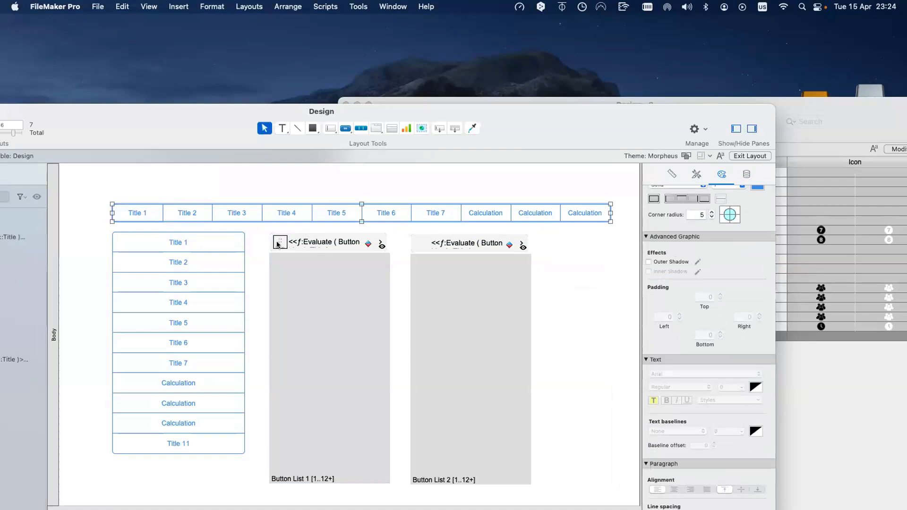
click(279, 243)
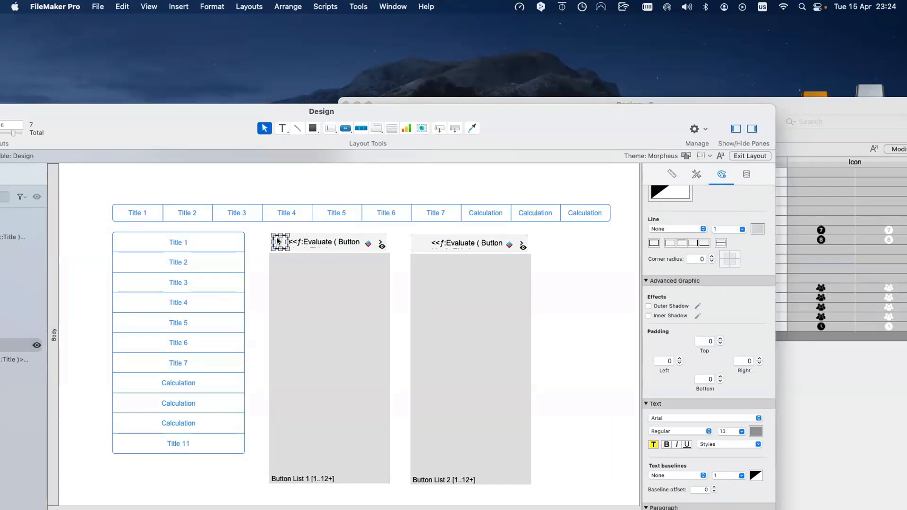
click(377, 242)
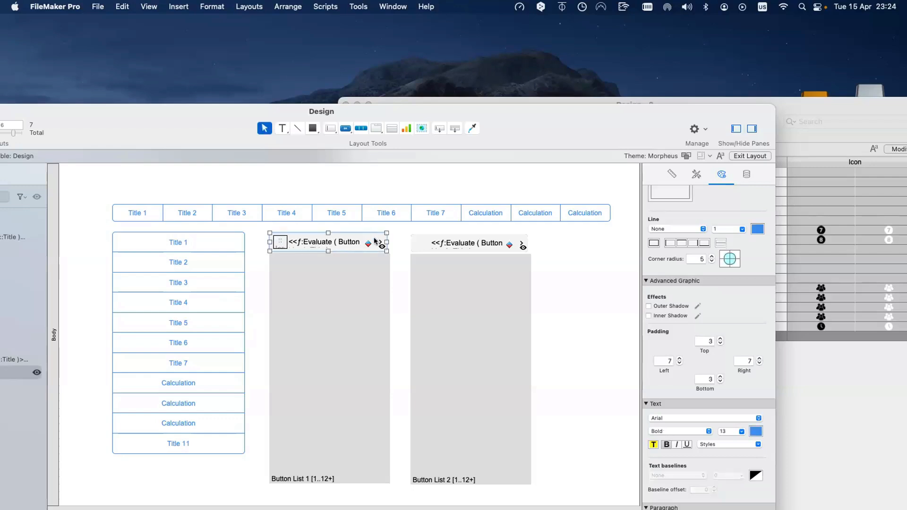
shift+click(277, 241)
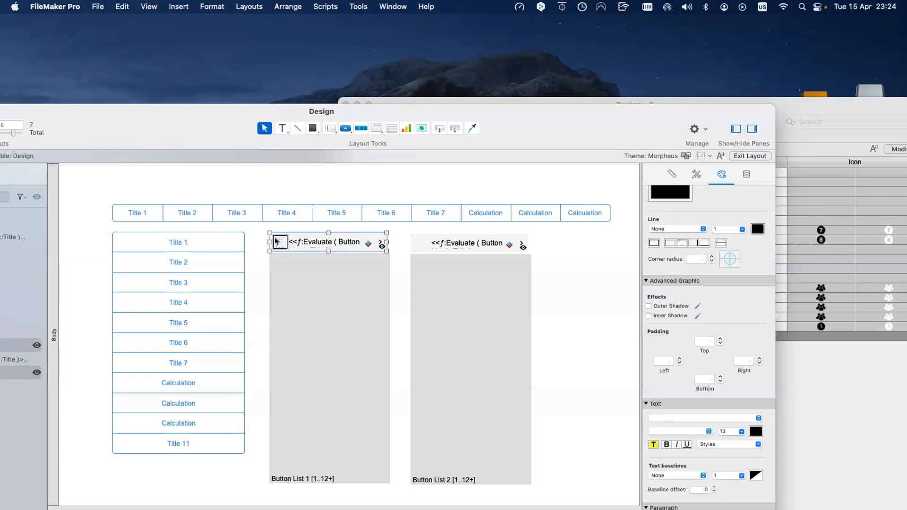
click(381, 243)
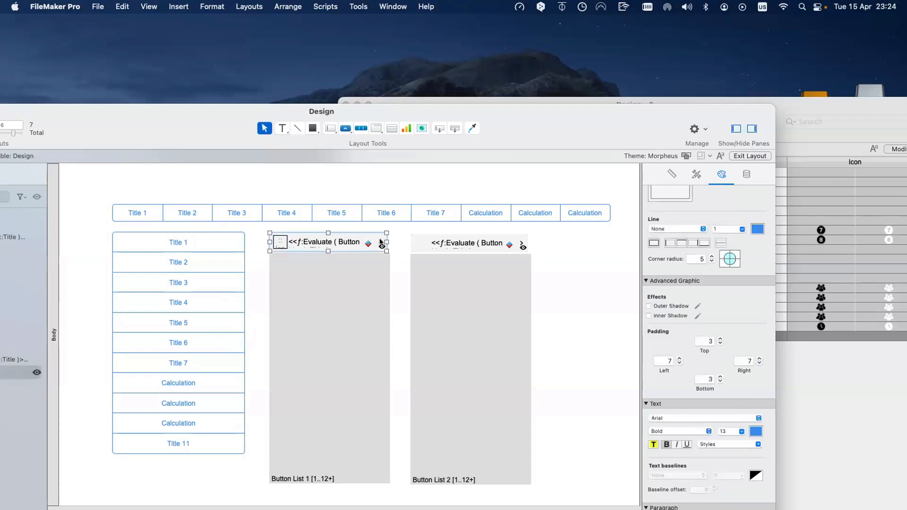
click(279, 243)
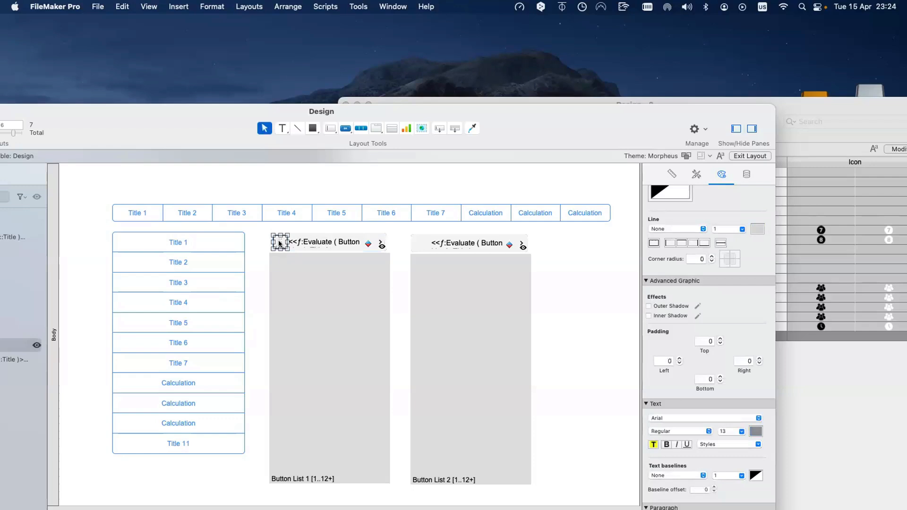
- Cut the hide condition from the light arrow button in the Button List 1 portal row
click(373, 244)
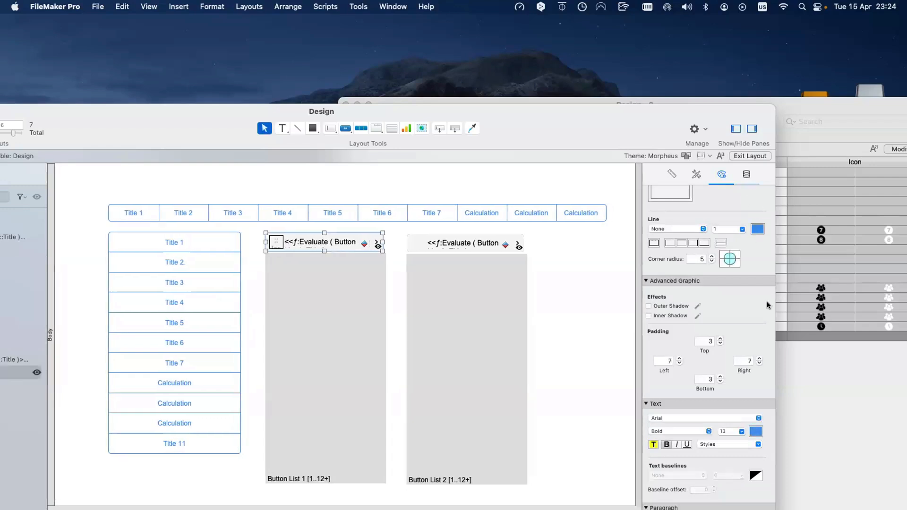
click(747, 174)
click(728, 277)
key(super+a)
key(super+x)
- Group the light arrow button with the Icon field, and paste the cut g_Selected Item 1 hide condition onto the group
click(377, 242)
click(300, 243)
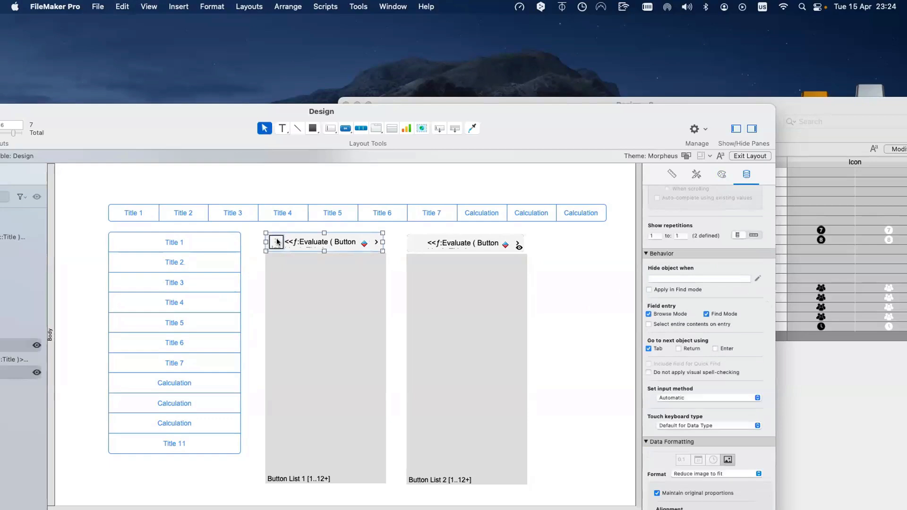
key(super+r)
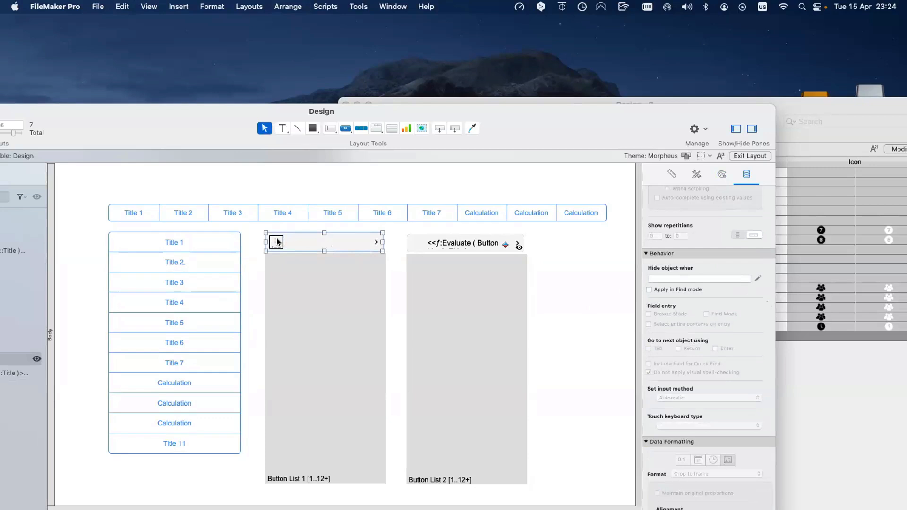
click(685, 275)
key(super+v)
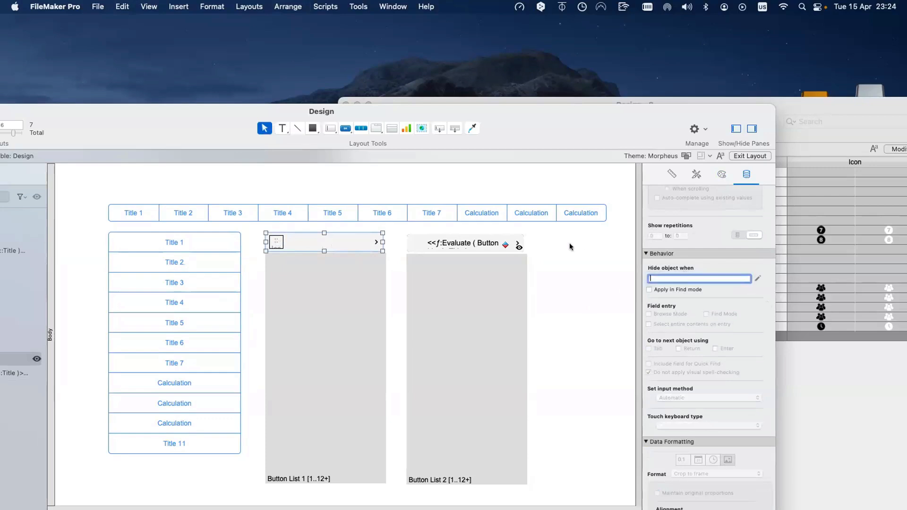
click(377, 255)
click(296, 243)
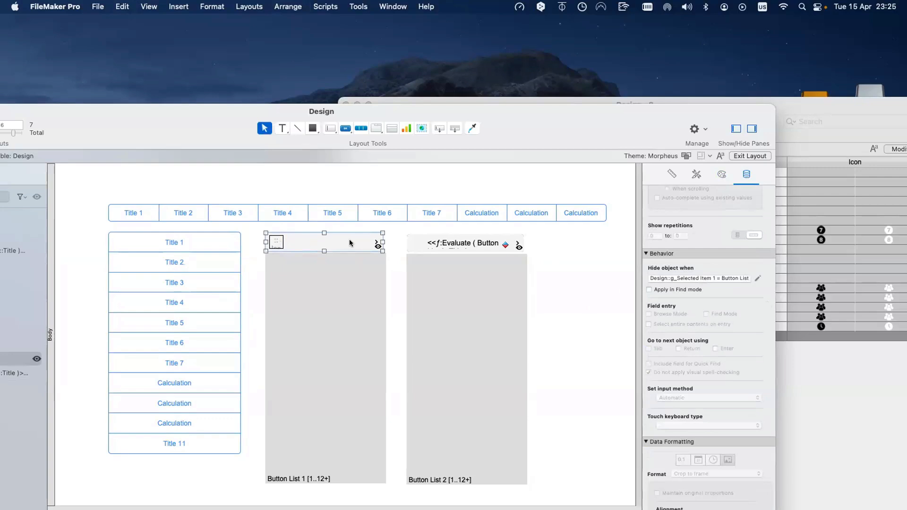
click(275, 5)
click(276, 4)
- Duplicate the grouped Icon field outside the portal, next to the vertical button bar's Title 3 segment, keeping Button List 1::Icon as its field
click(277, 243)
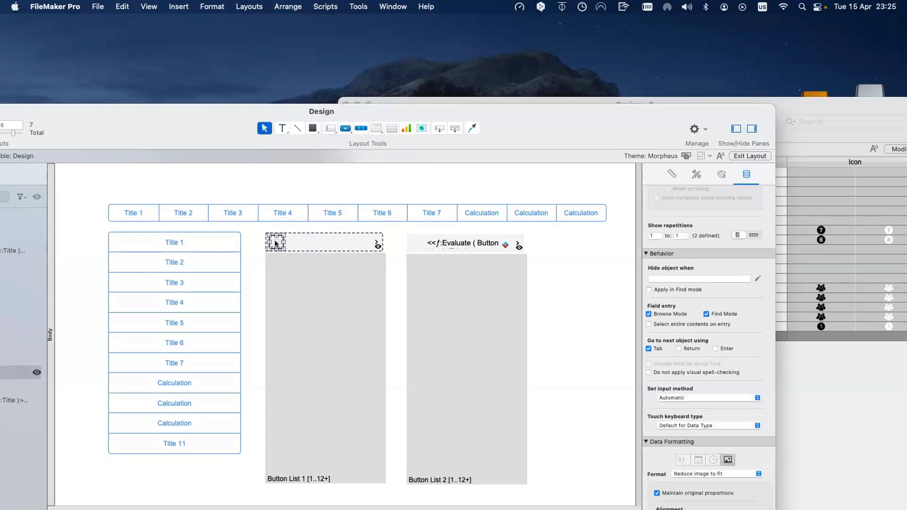
drag(275, 241, 250, 285)
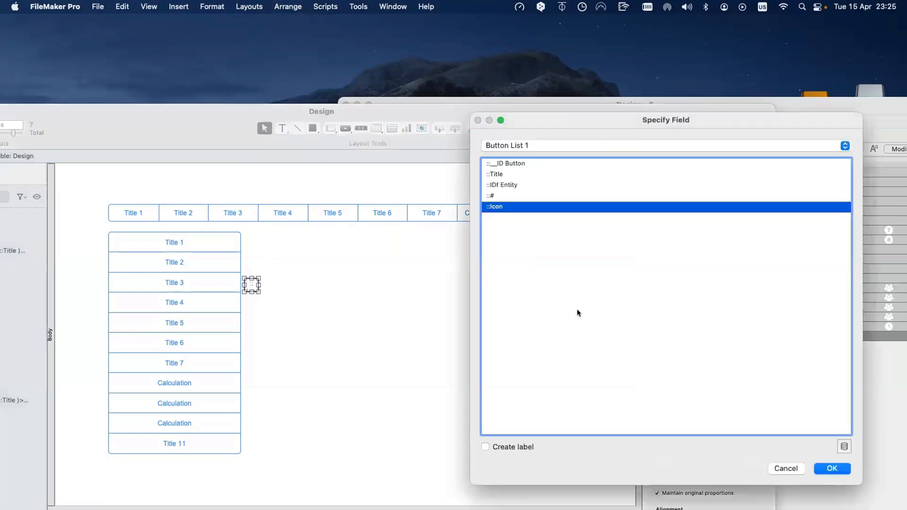
click(832, 469)
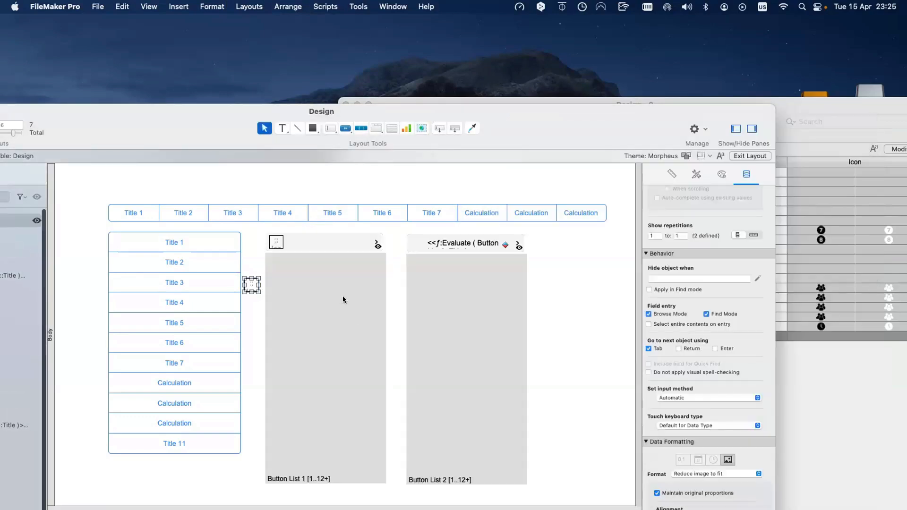
- Send the group of arrow button and icon behind the row's title text and blue button
click(353, 242)
click(249, 6)
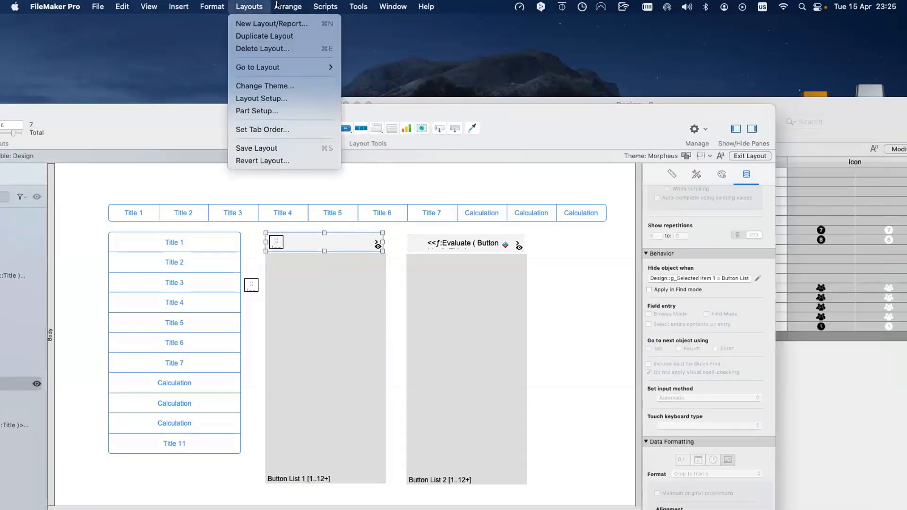
click(301, 104)
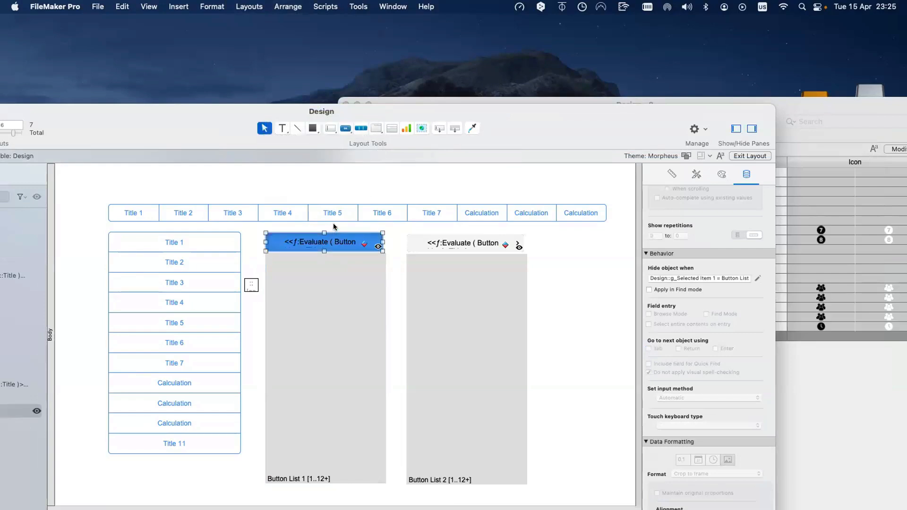
- Set the duplicated Icon field outside the portal to show repetitions 2 to 2
click(250, 286)
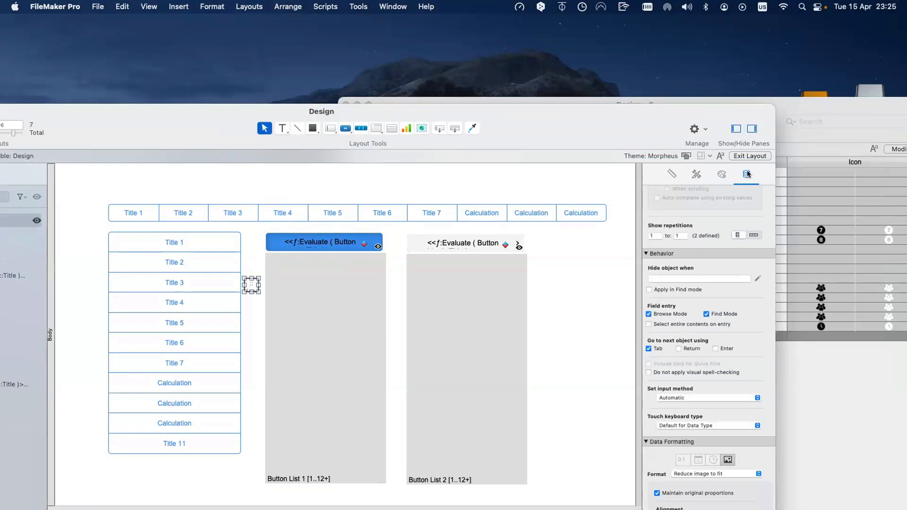
scroll(696, 240, up, 5)
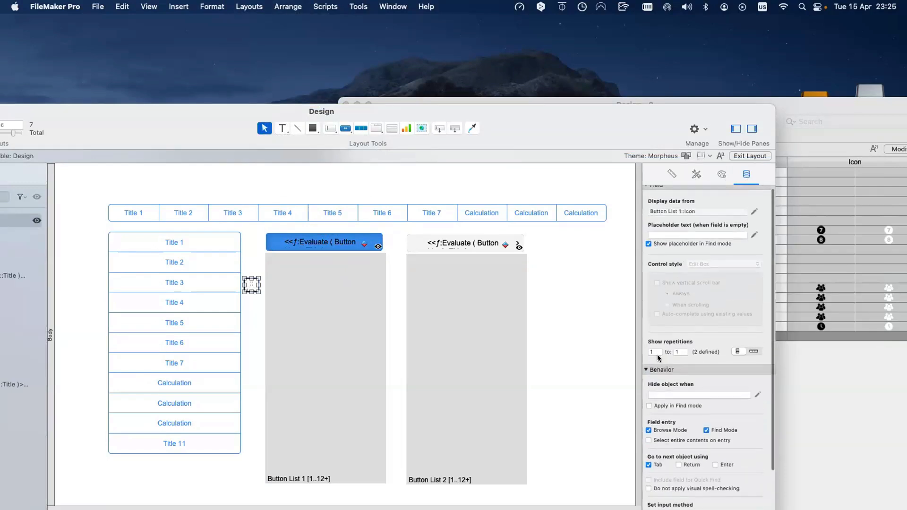
double_click(656, 355)
text(2)
key(Tab)
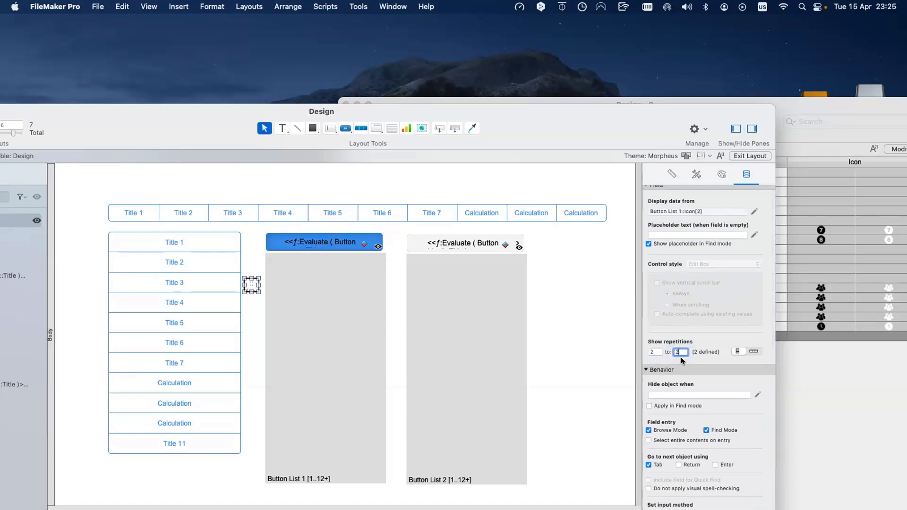
click(549, 345)
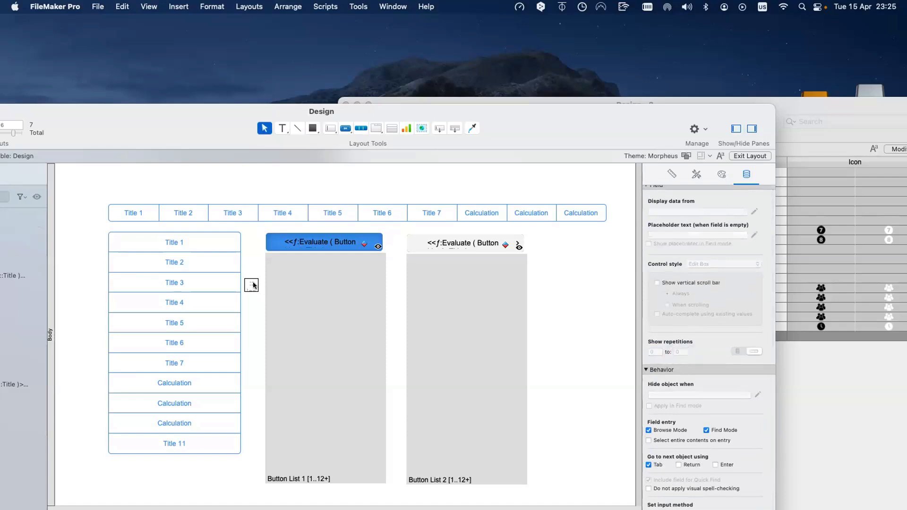
click(253, 282)
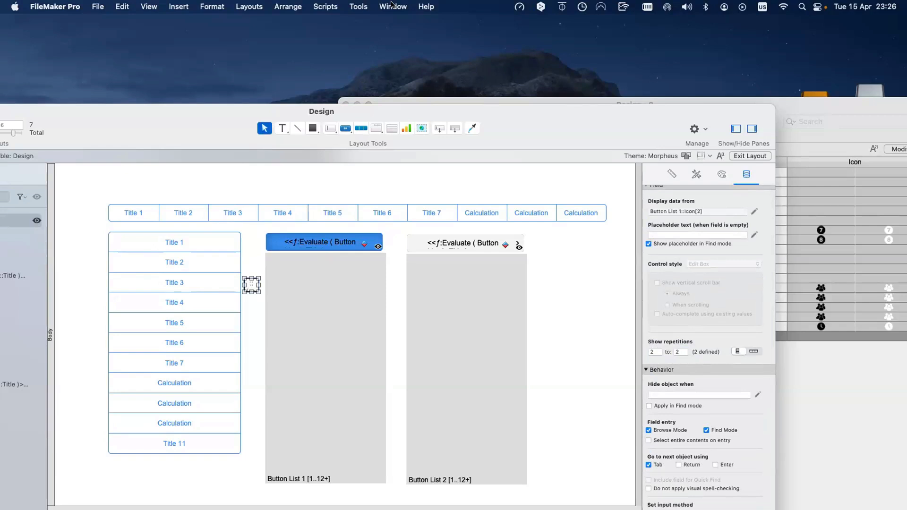
- Move the second-repetition Icon field into the Button List 1 portal row, over the blue button before the title text
drag(210, 123, 248, 105)
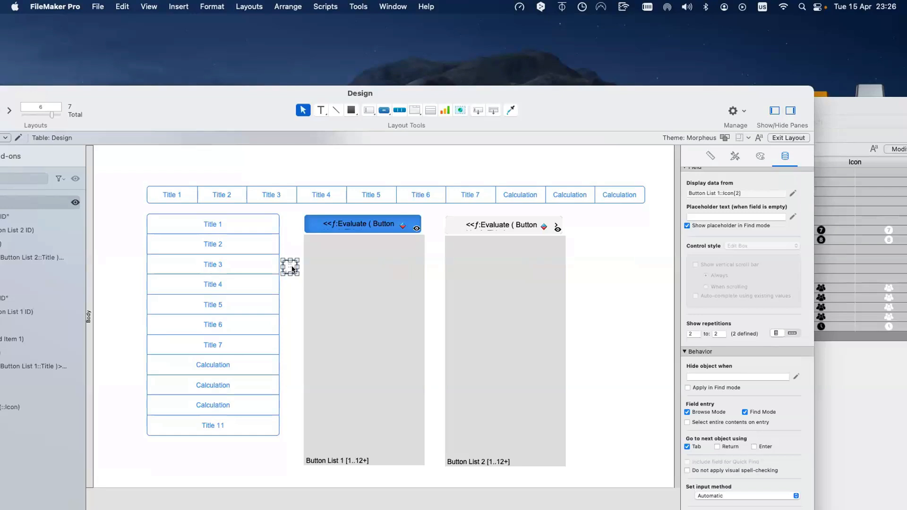
click(285, 292)
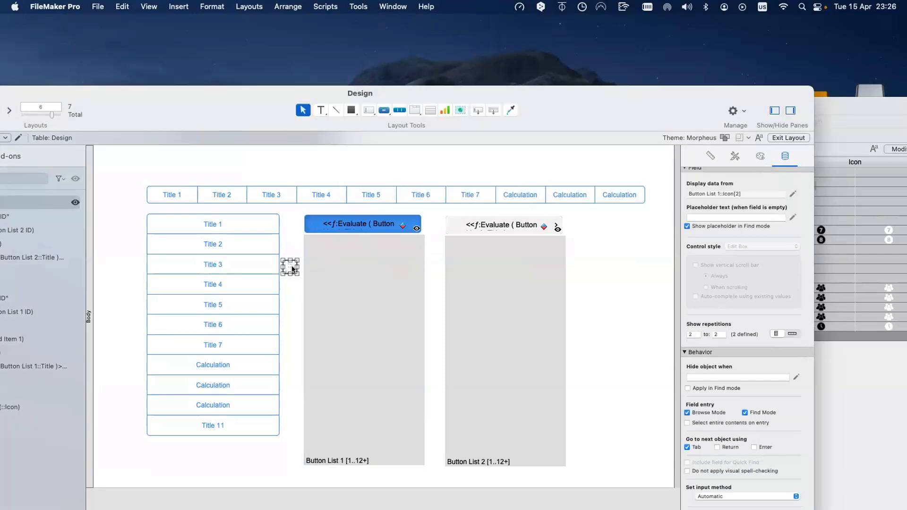
drag(290, 268, 317, 226)
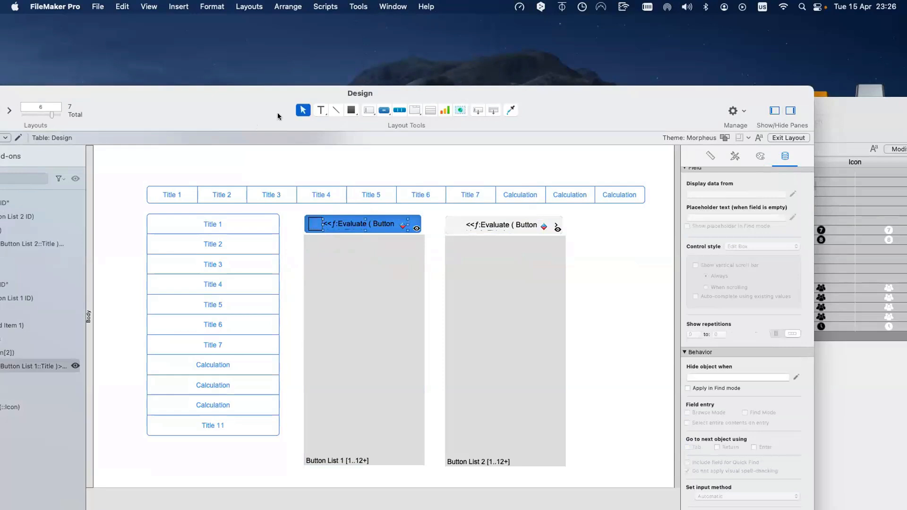
drag(277, 112, 402, 98)
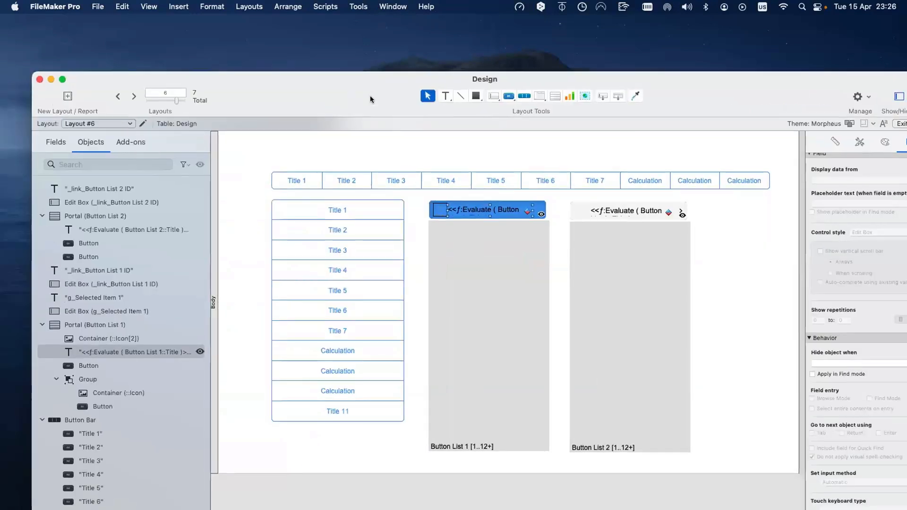
click(441, 213)
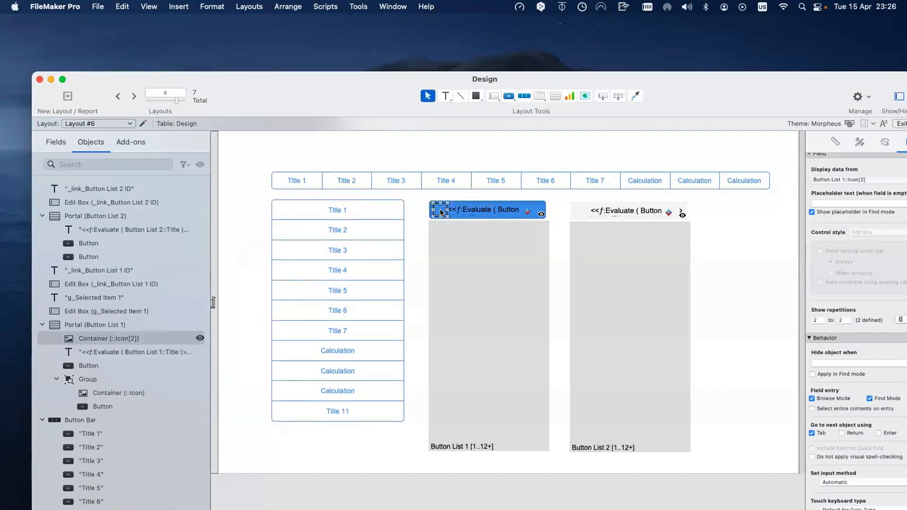
scroll(671, 213, right, 3)
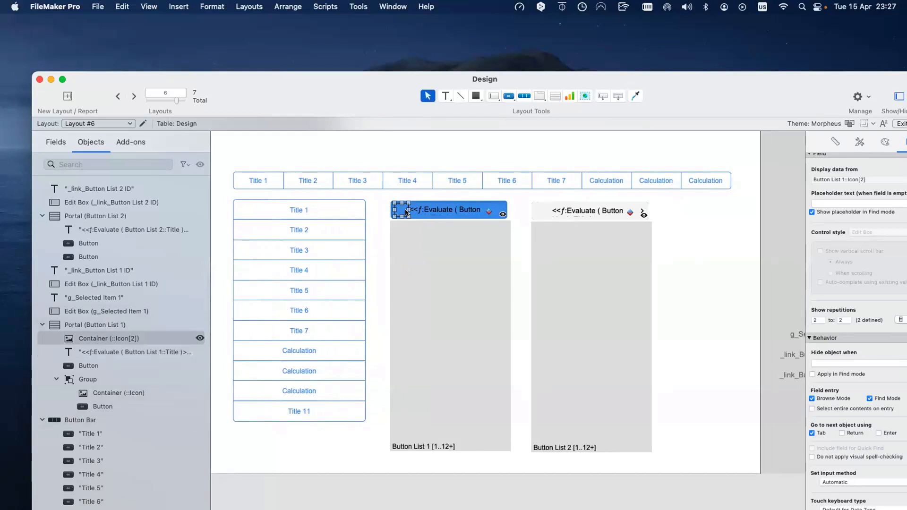
- Compare the positions of the first- and second-repetition Icon containers in the Button List 1 portal
click(105, 392)
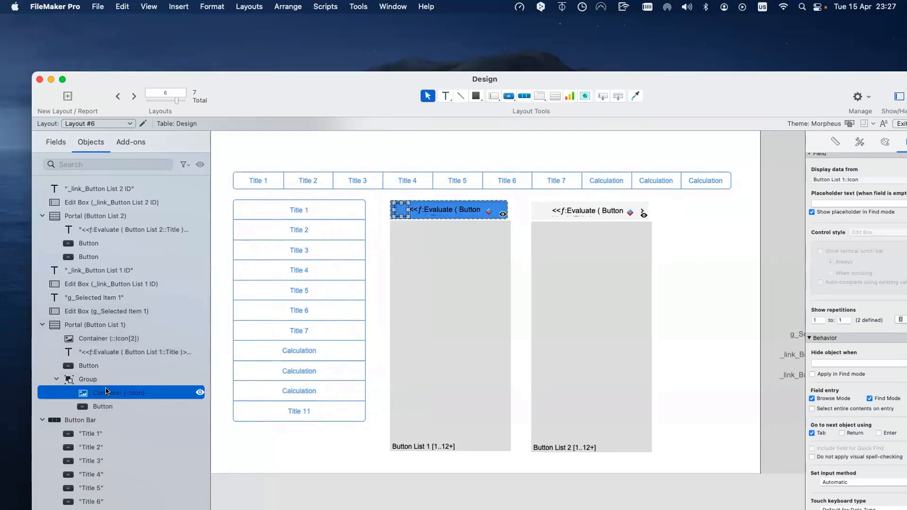
click(378, 245)
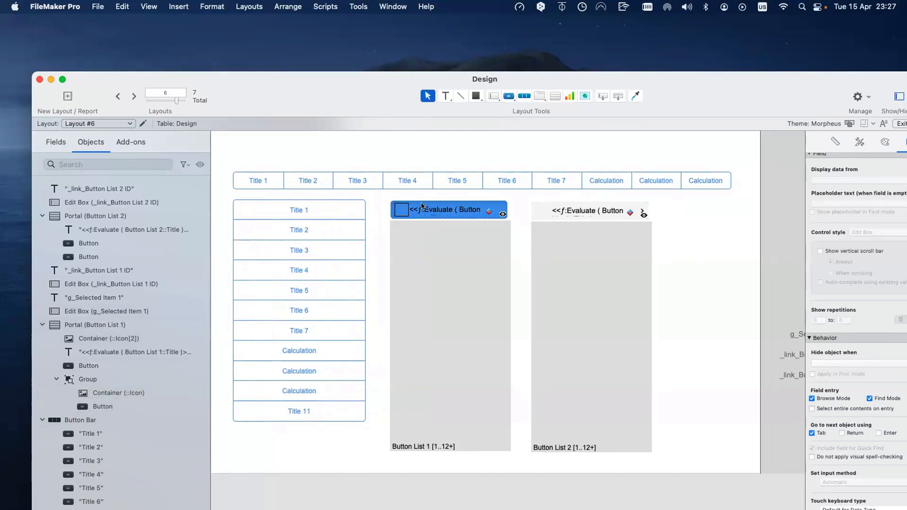
click(111, 391)
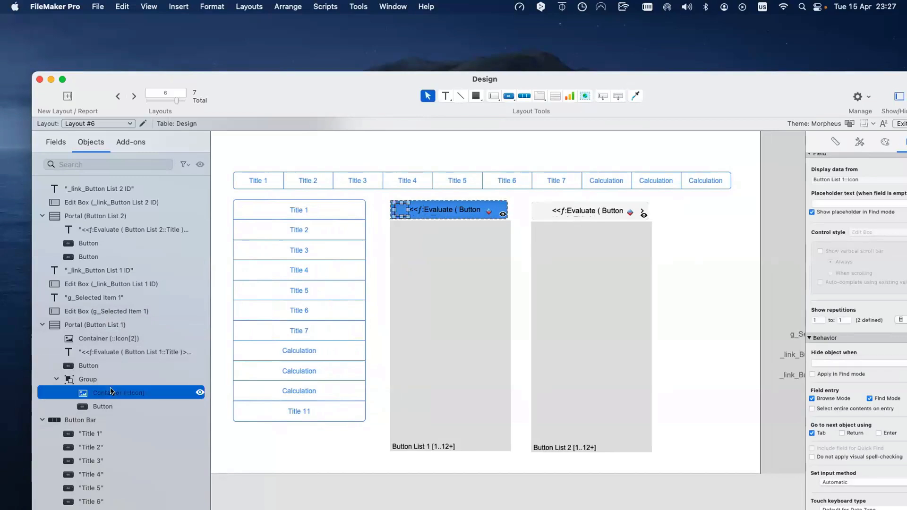
click(115, 337)
click(836, 141)
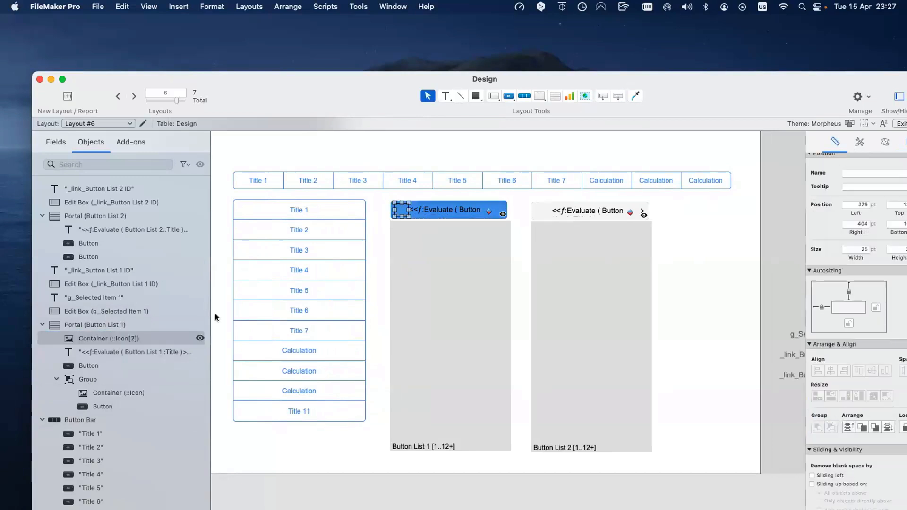
click(115, 392)
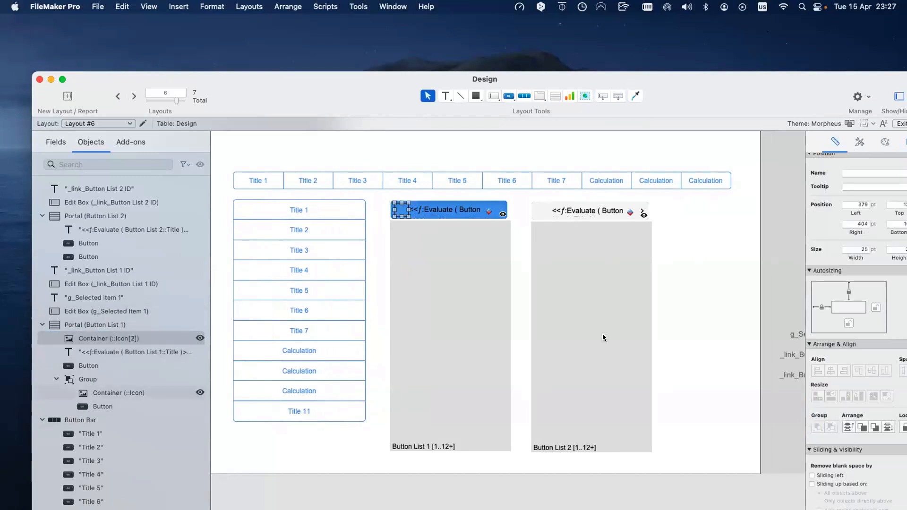
click(847, 204)
drag(695, 101, 672, 105)
click(876, 207)
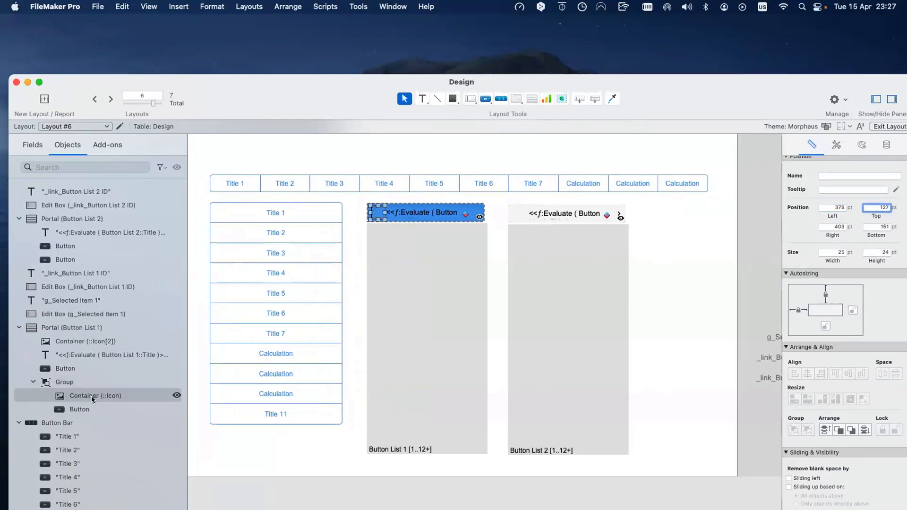
- Set the second-repetition Icon container's left position to 378 pt and check its alignment against the grouped Icon container
click(86, 342)
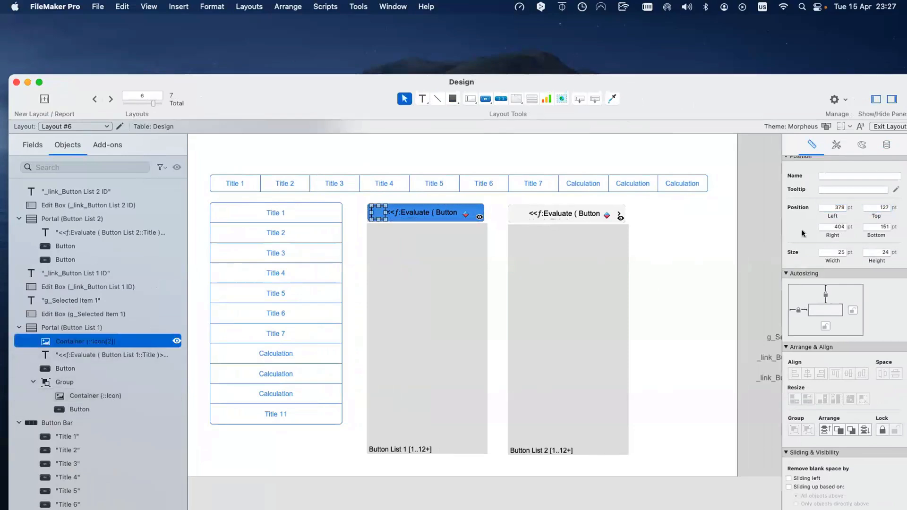
click(842, 207)
key(BackSpace)
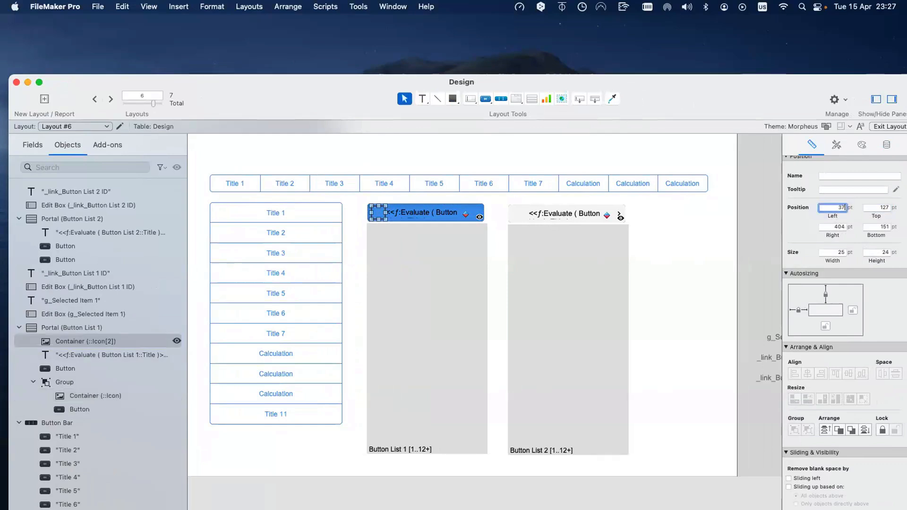
key(Return)
click(100, 395)
click(80, 342)
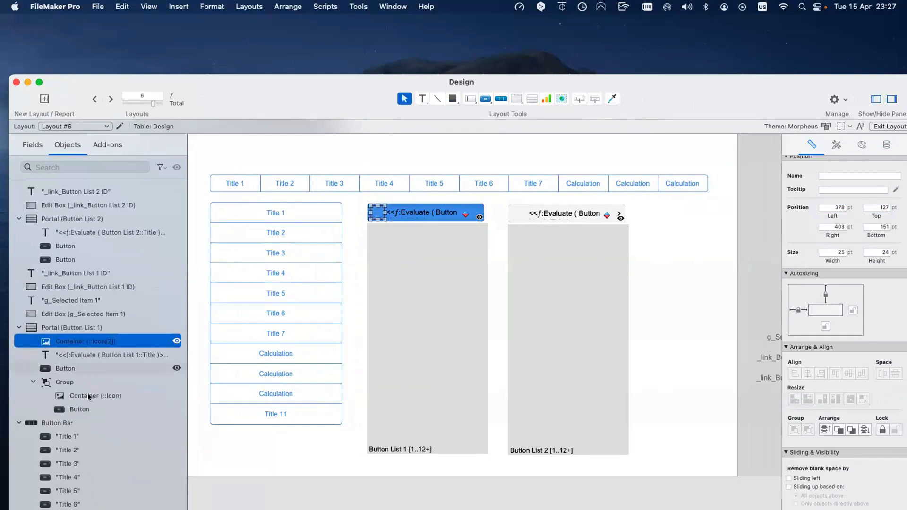
click(88, 395)
click(79, 343)
click(88, 395)
click(89, 342)
- Cut the g_Selected Item 1 ≠ Button List 1 hide condition from the blue button in the Button List 1 portal row
click(467, 215)
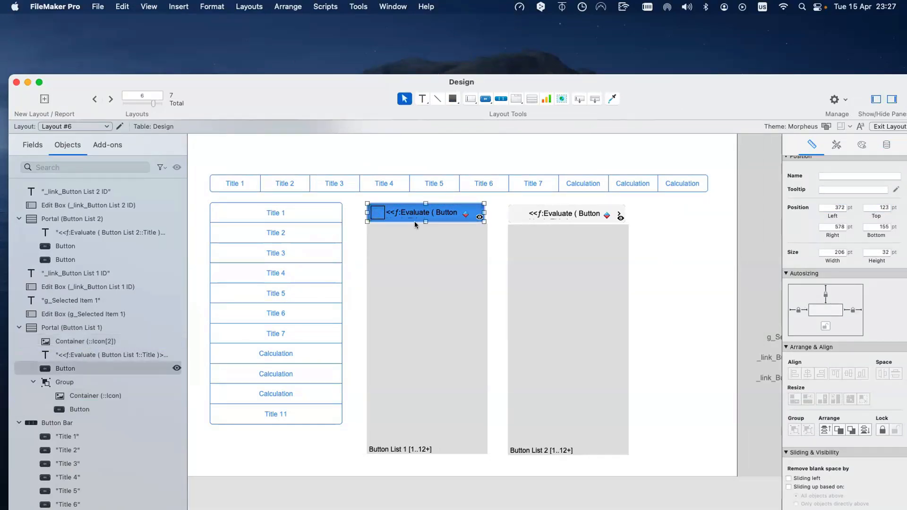
click(887, 145)
click(847, 367)
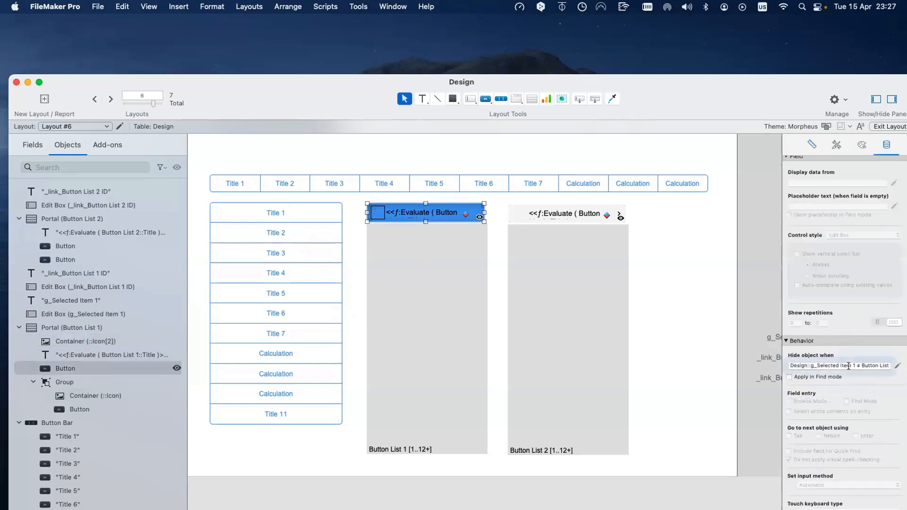
key(super+a)
key(BackSpace)
click(446, 212)
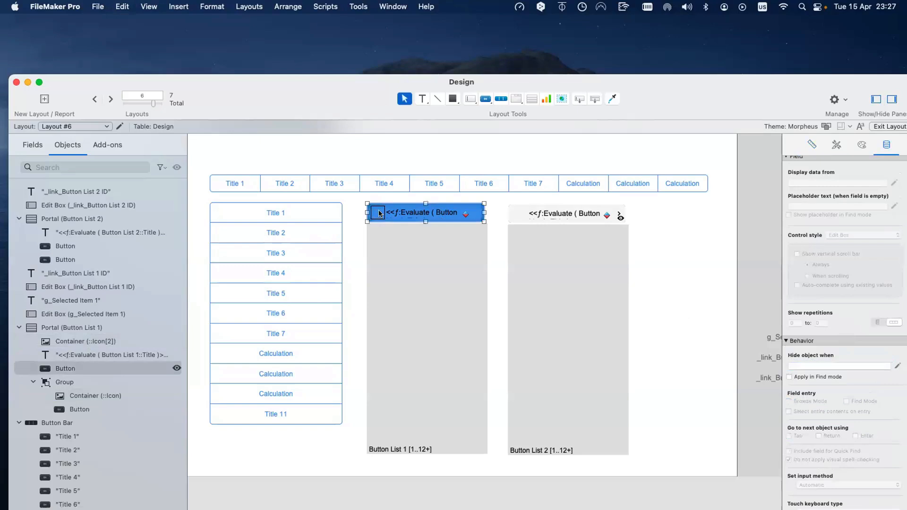
- Group the blue button with the second-repetition Icon field, and paste the cut hide condition onto the group
shift+click(379, 212)
key(super+r)
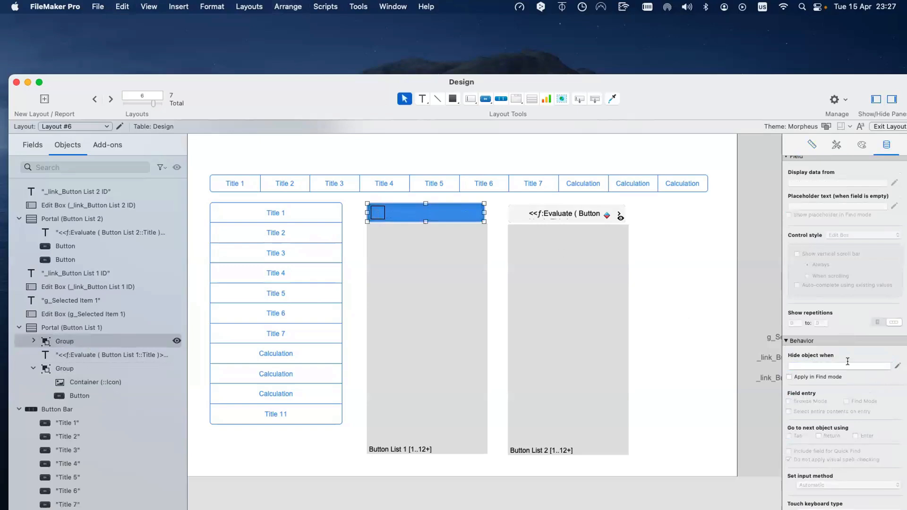
click(848, 362)
key(super+v)
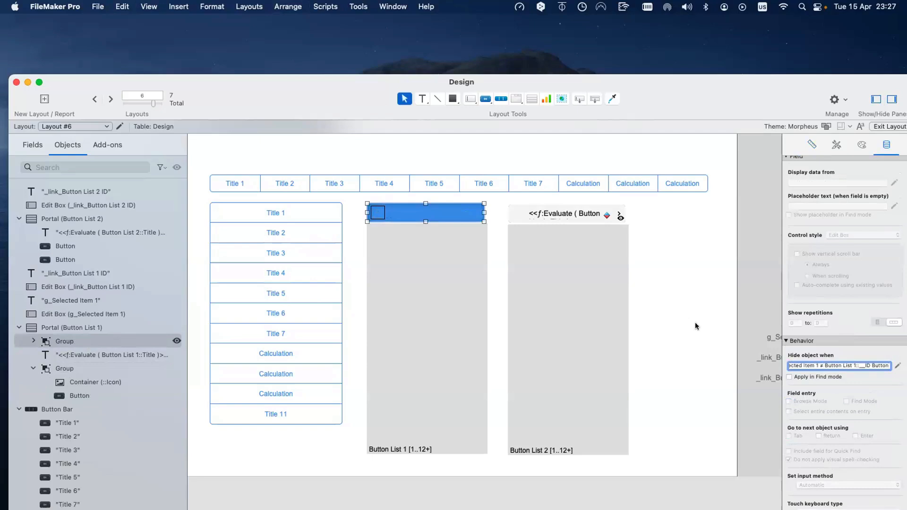
click(465, 236)
click(457, 213)
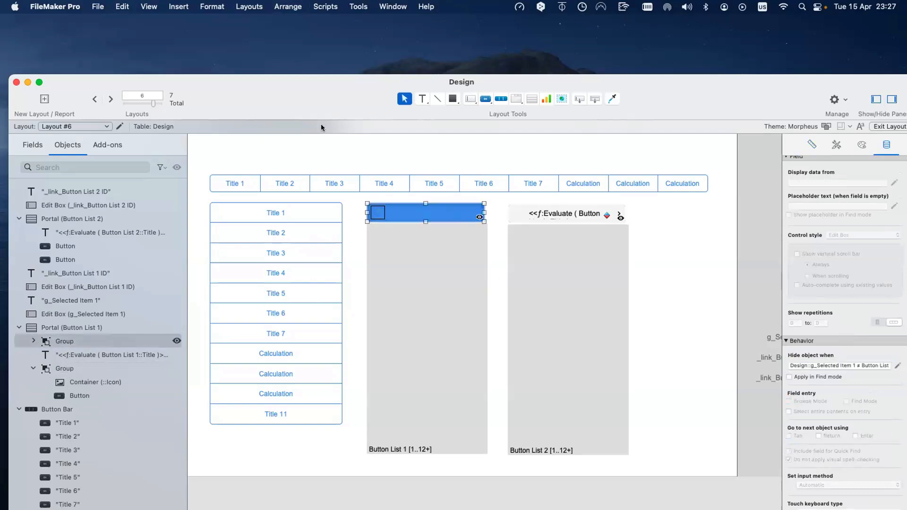
- Send the blue button group to the back of the Button List 1 row, and narrow the title text to about 146 pt, clear of the icon
click(288, 7)
click(298, 104)
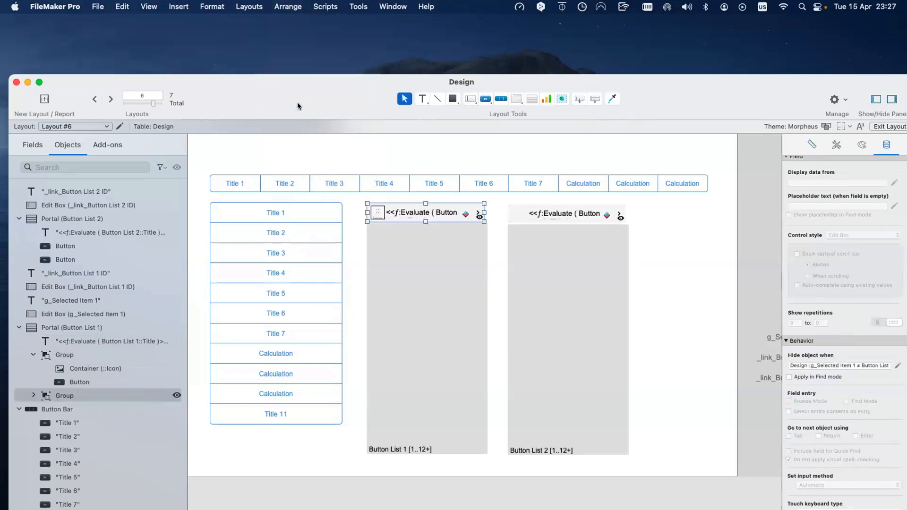
click(406, 211)
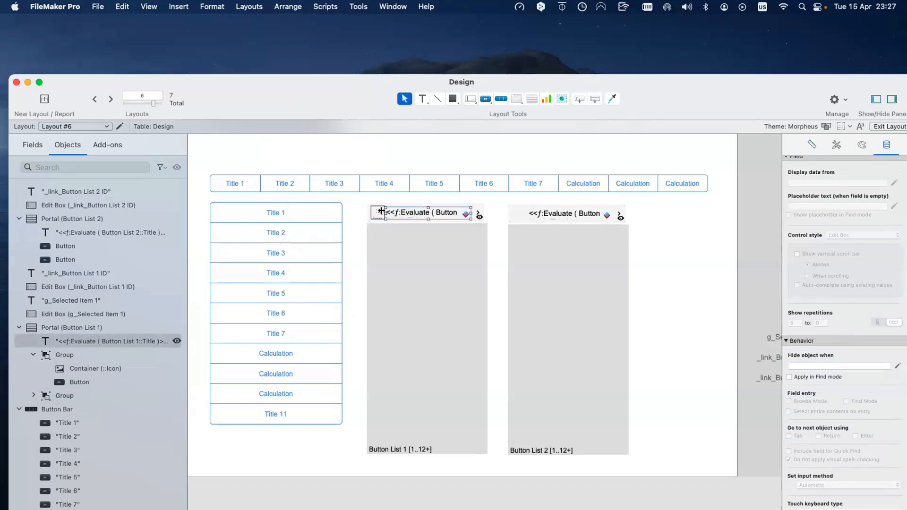
drag(381, 211, 382, 211)
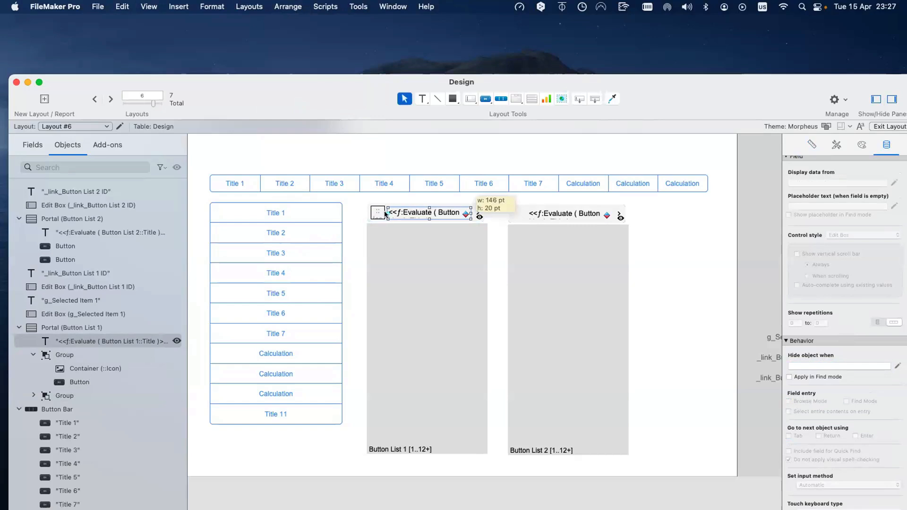
click(360, 216)
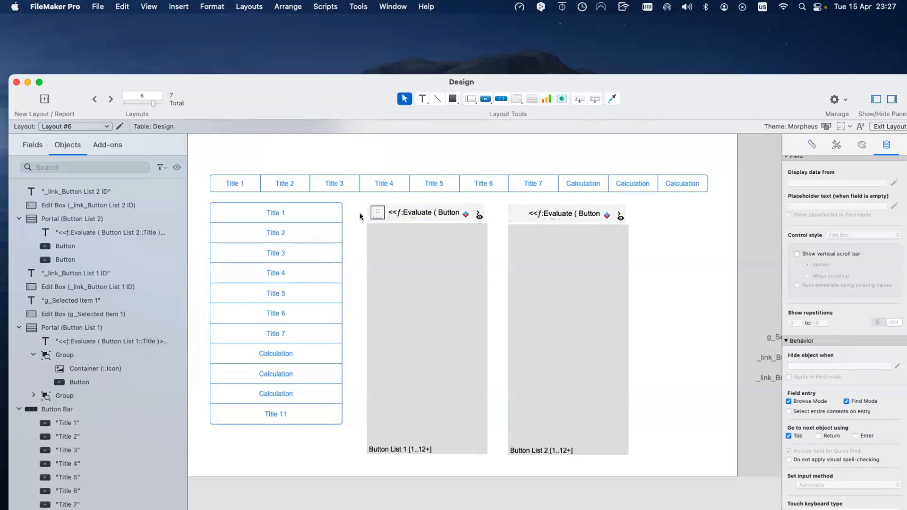
- Test the icon switching in Browse mode by alternately selecting Title 7 and Title 8 in the first button list
key(super+b)
click(458, 254)
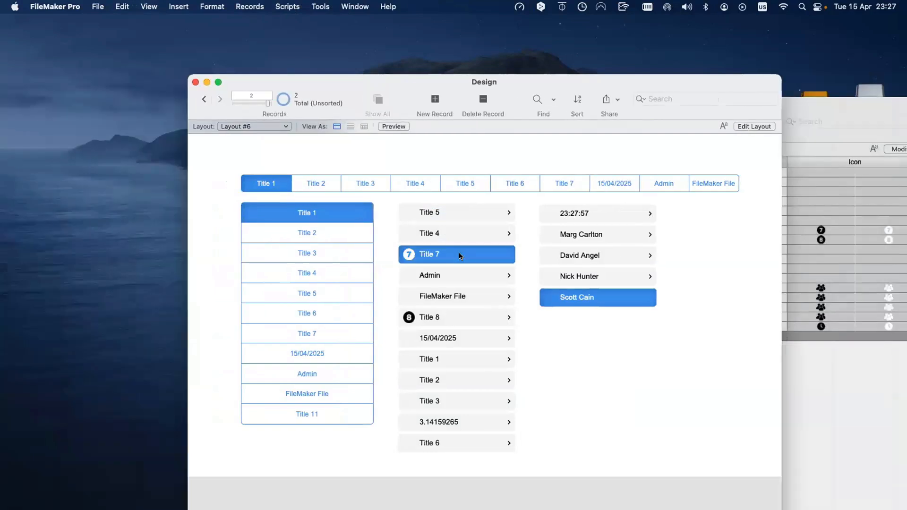
click(464, 317)
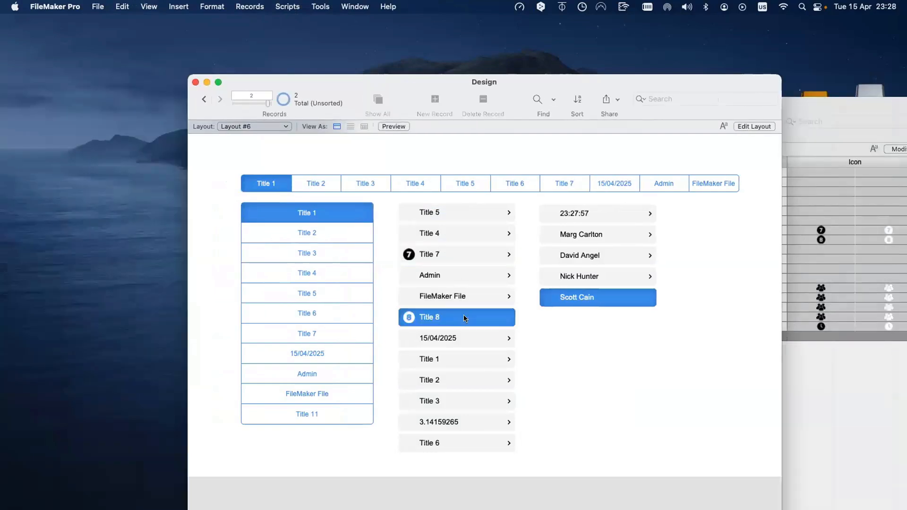
click(453, 258)
click(456, 317)
click(453, 254)
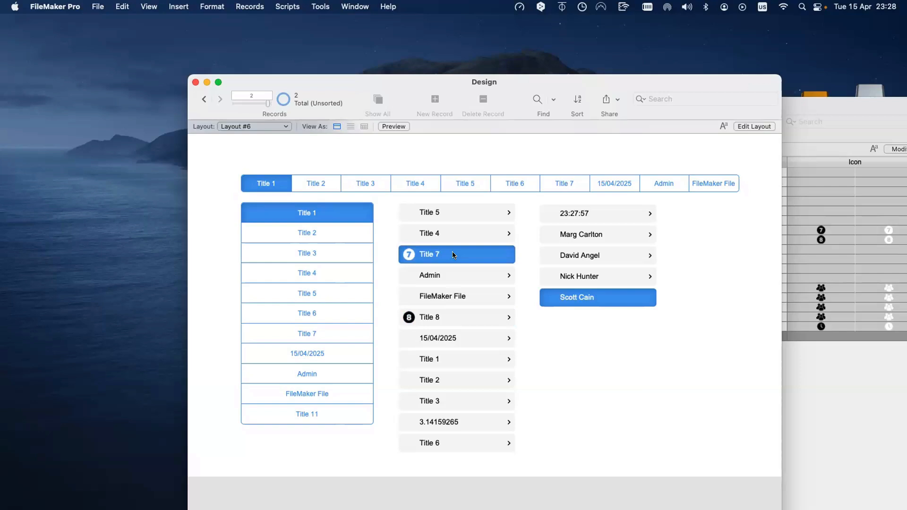
- Copy the Icon field from the Button List 1 row into the Button List 2 row before the title, displaying Button List 2::Icon
key(super+l)
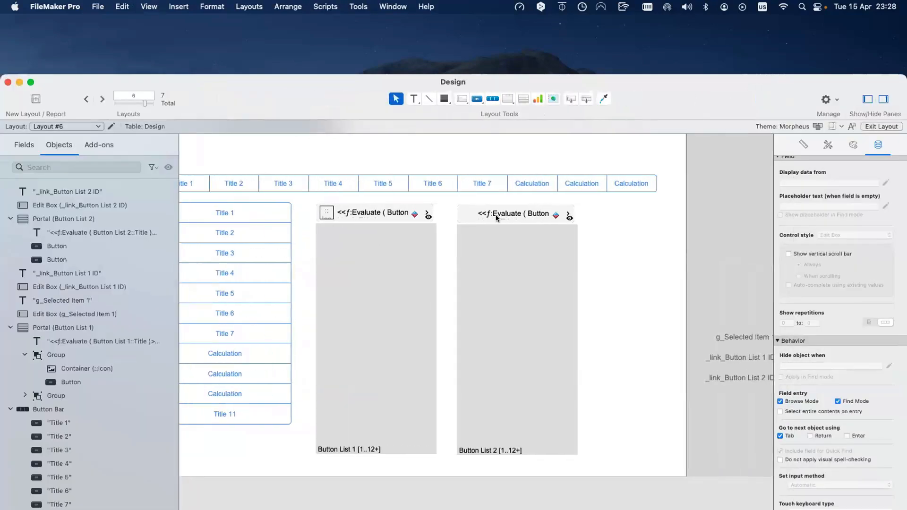
click(497, 218)
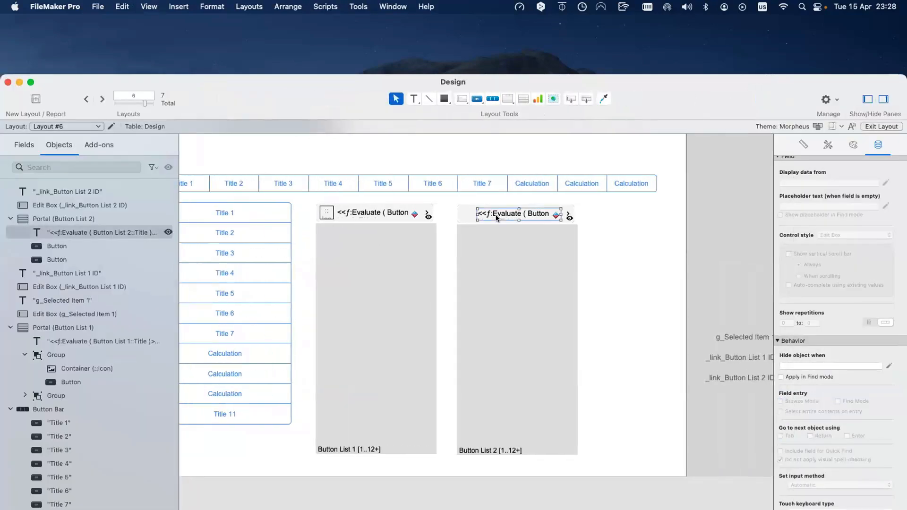
click(325, 213)
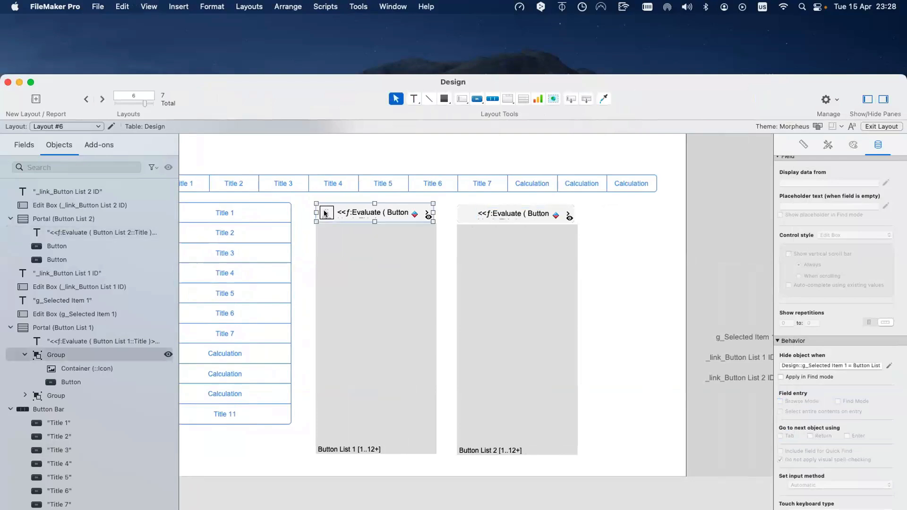
click(326, 214)
drag(325, 213, 500, 232)
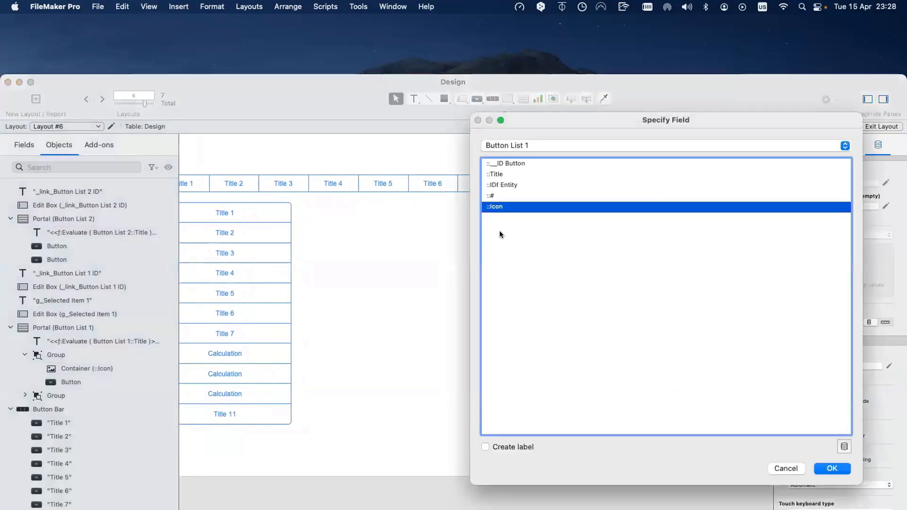
click(542, 146)
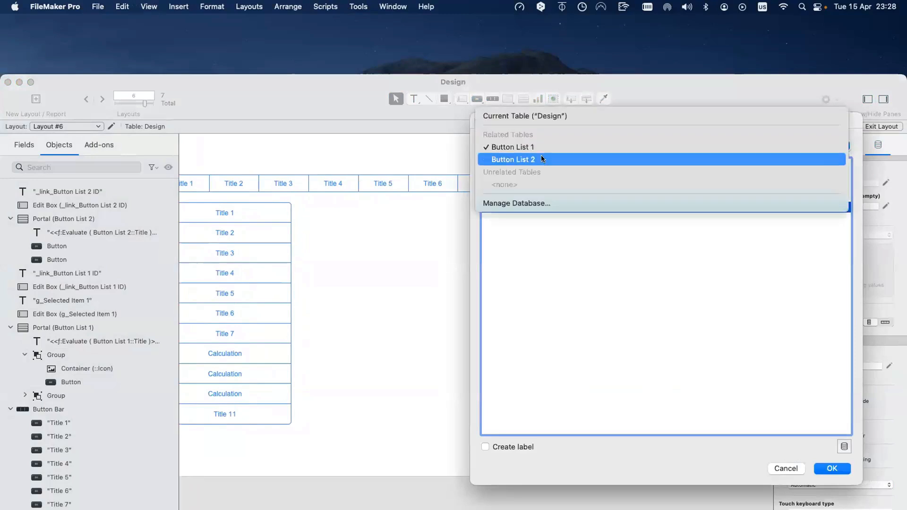
click(545, 159)
key(Return)
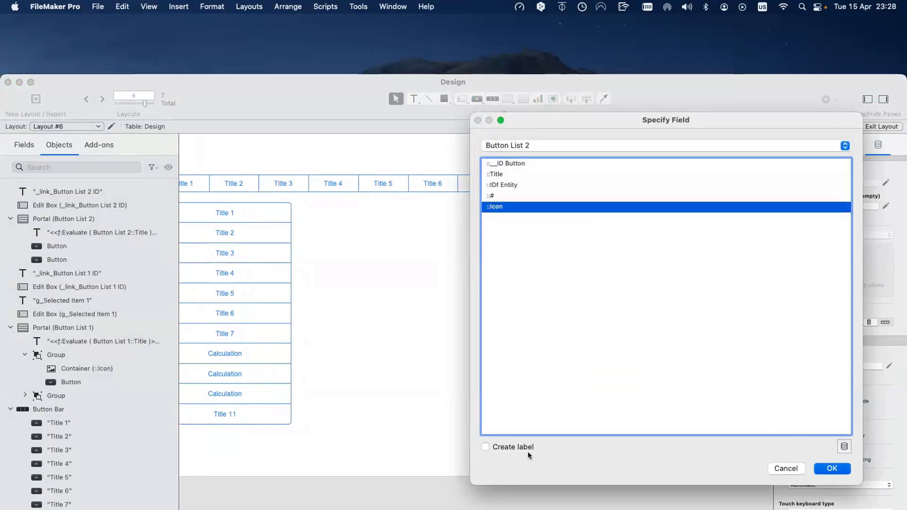
drag(499, 233, 468, 213)
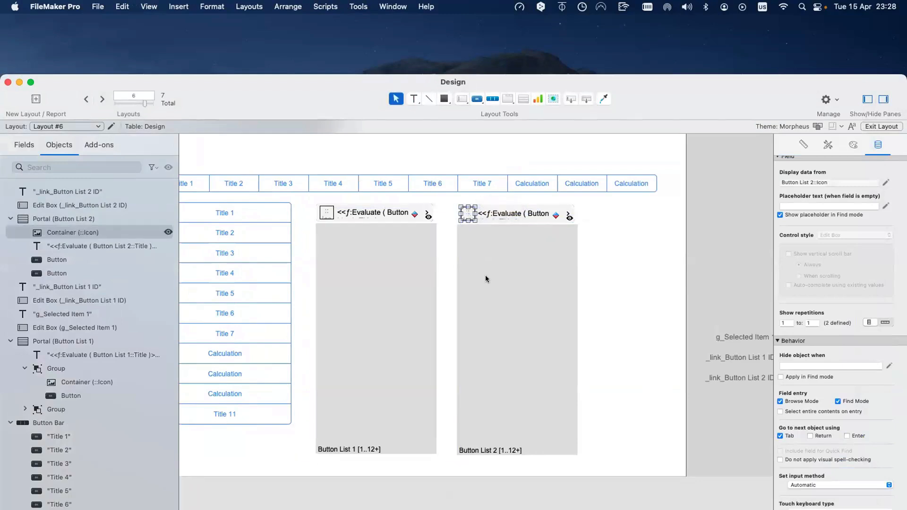
- Group the grey Button List 2 button with its Icon field, moving the button's g_Selected Item 2 = Button List 2 hide condition onto the group
click(564, 211)
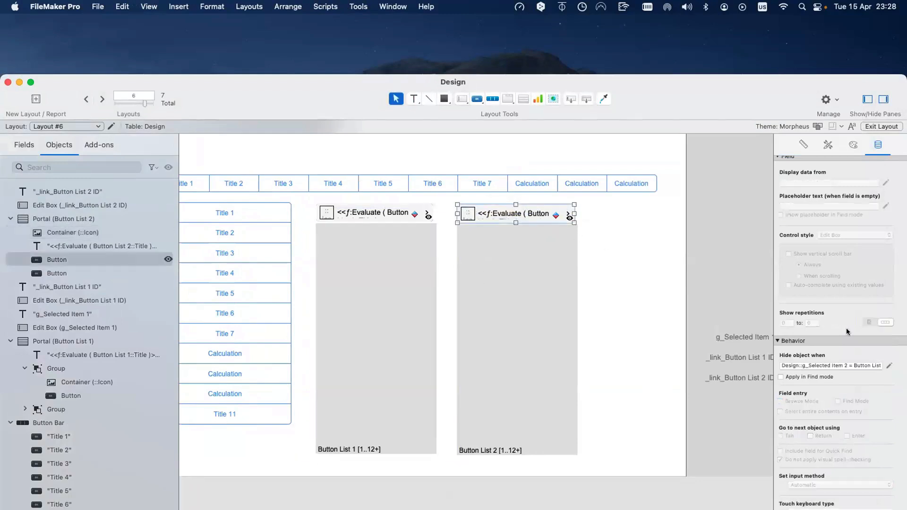
click(841, 363)
key(BackSpace)
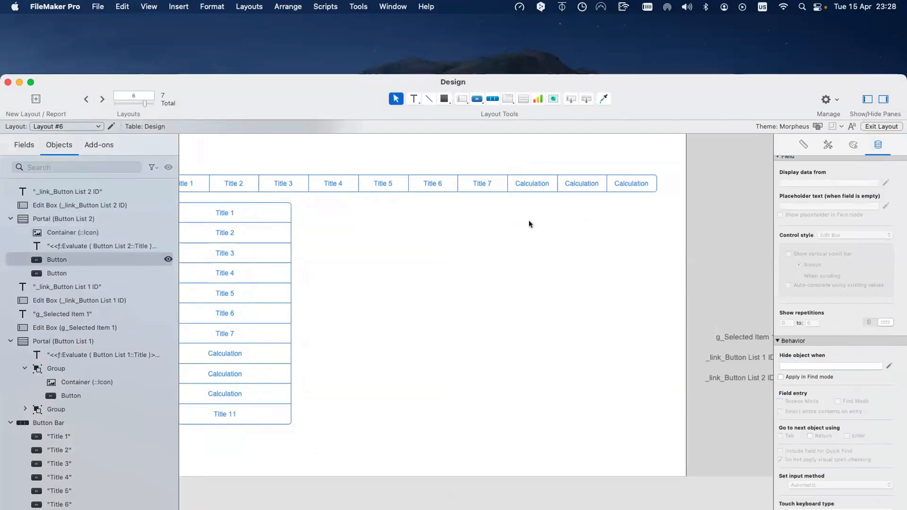
shift+click(468, 214)
key(super+r)
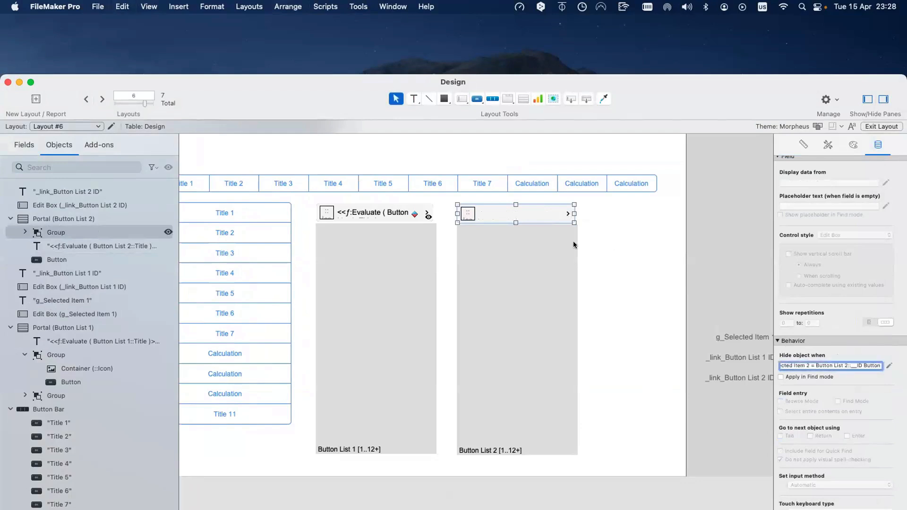
- Place a duplicate of the Button List 2 Icon field outside the portal, and check the original's position values
click(468, 216)
drag(468, 215, 637, 247)
click(838, 468)
click(469, 214)
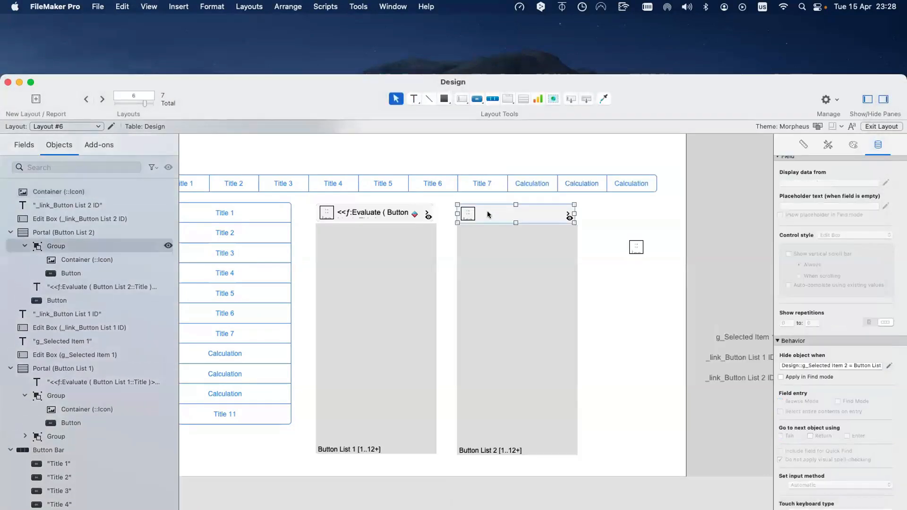
click(470, 214)
click(470, 214)
click(803, 144)
click(819, 207)
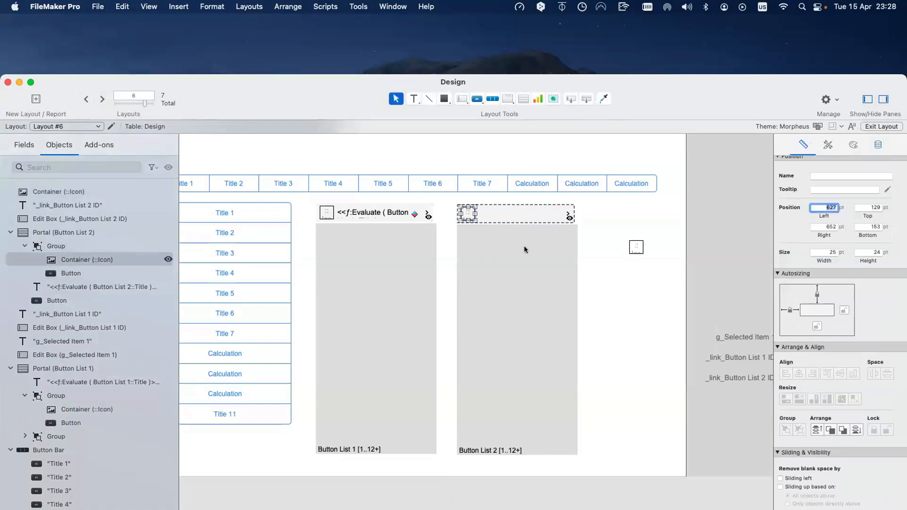
- Send the grey button group to the back of the Button List 2 row
click(522, 219)
click(521, 217)
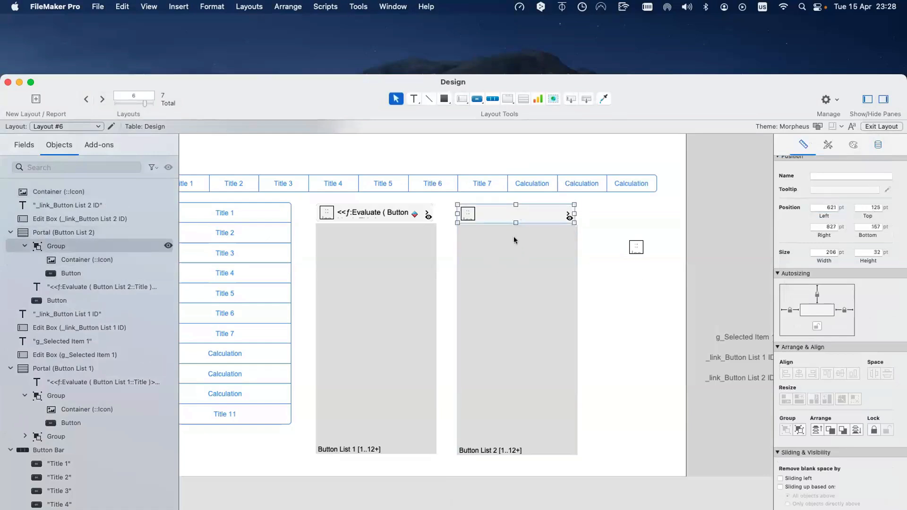
click(288, 6)
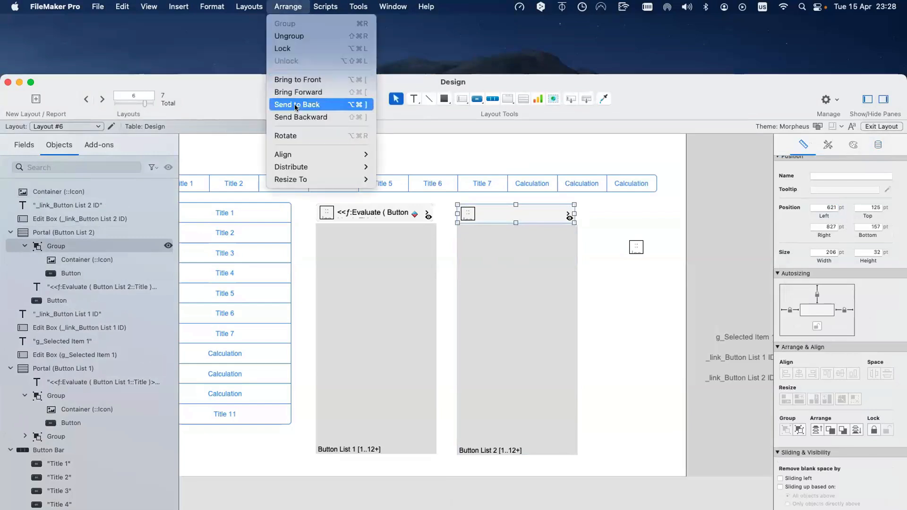
key(Return)
- Set the duplicate Icon field to show repetitions 2 to 2, and place it before the title on the blue Button List 2 button
click(636, 248)
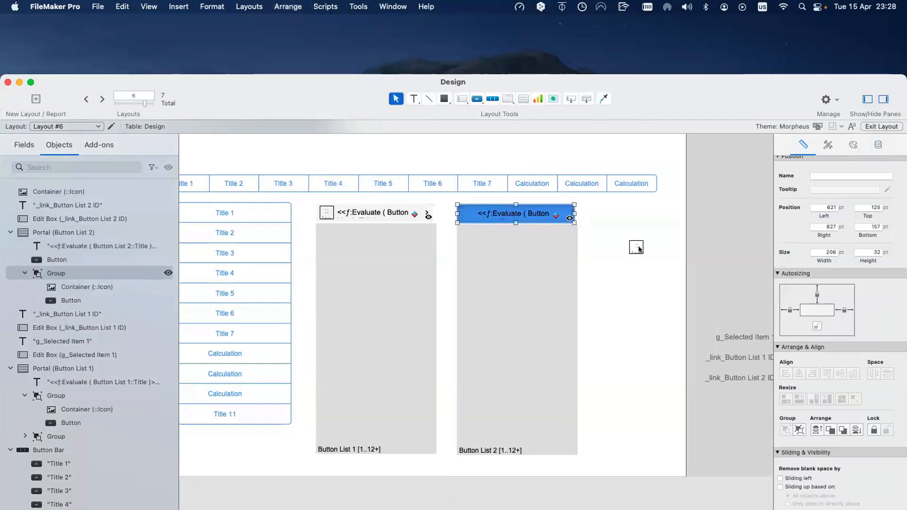
click(878, 145)
click(787, 321)
text(2)
key(Tab)
text(2)
click(627, 244)
click(633, 244)
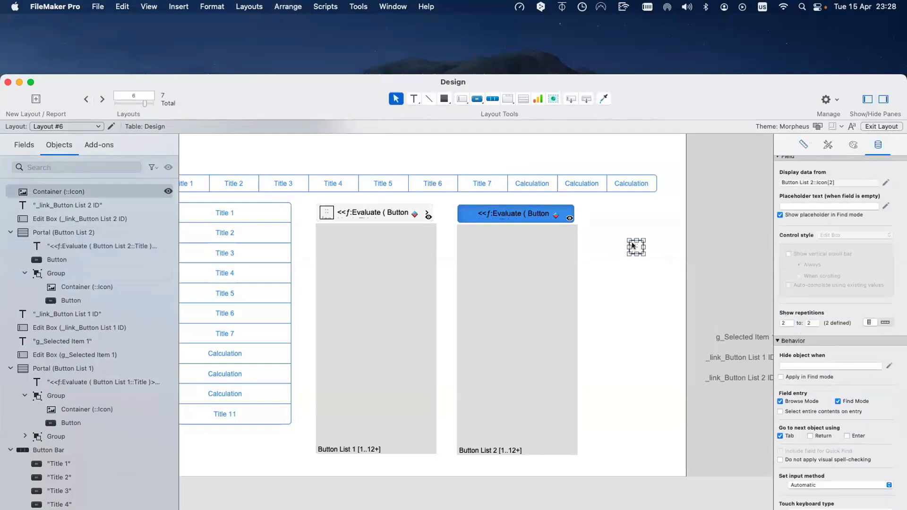
drag(632, 244, 465, 213)
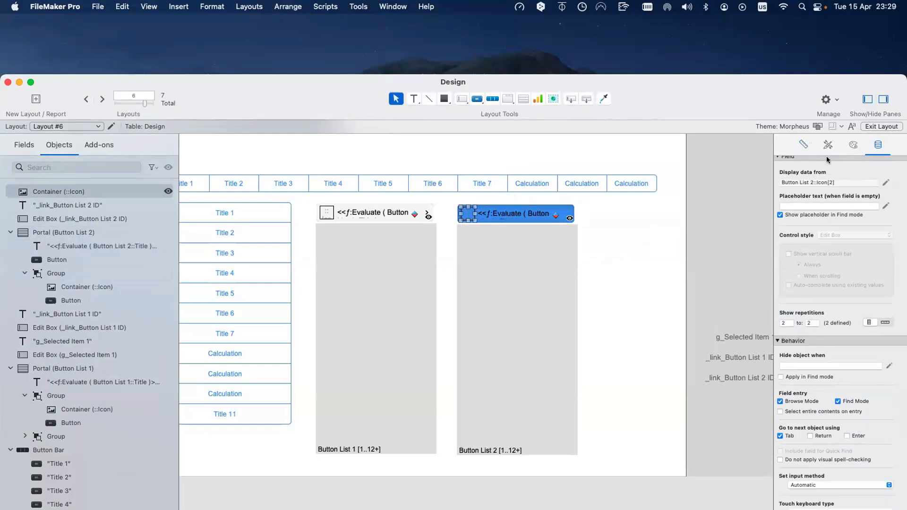
click(804, 144)
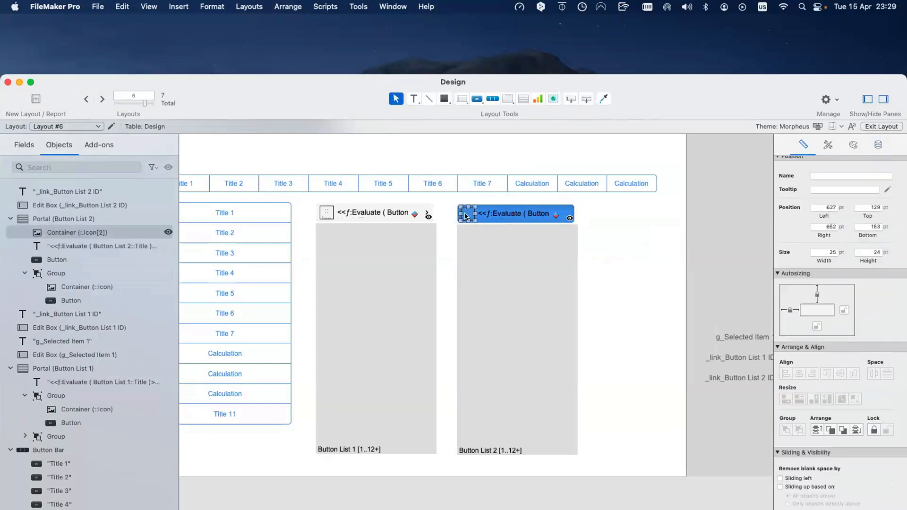
- Cut the g_Selected Item 2 ≠ Button List 2 hide condition from the blue button in the Button List 2 row
click(569, 216)
click(878, 144)
click(800, 362)
key(super+a)
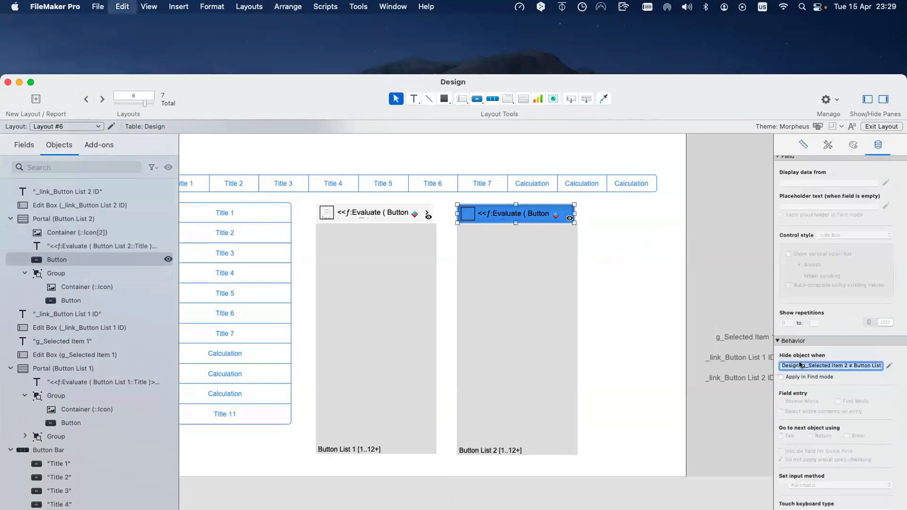
key(BackSpace)
click(570, 208)
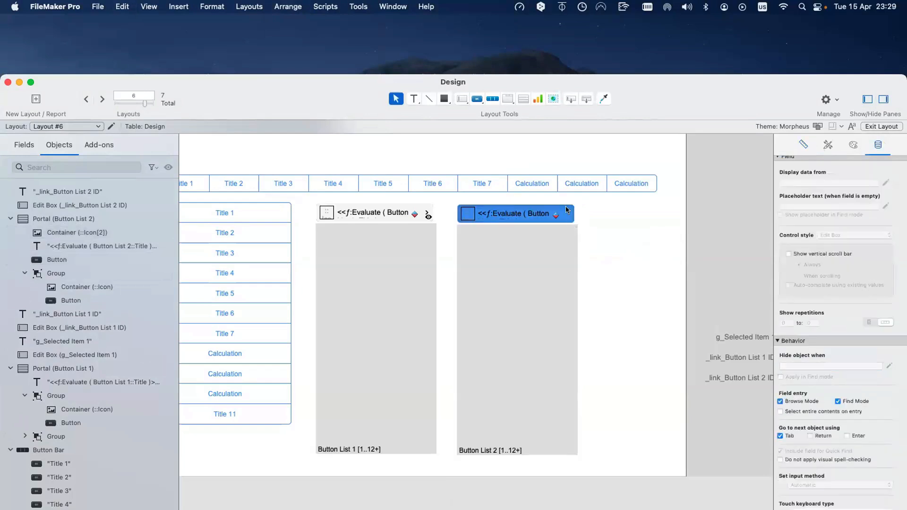
- Group the blue Button List 2 button with the second-repetition Icon field, and paste the cut hide condition onto the group
click(505, 216)
shift+click(467, 214)
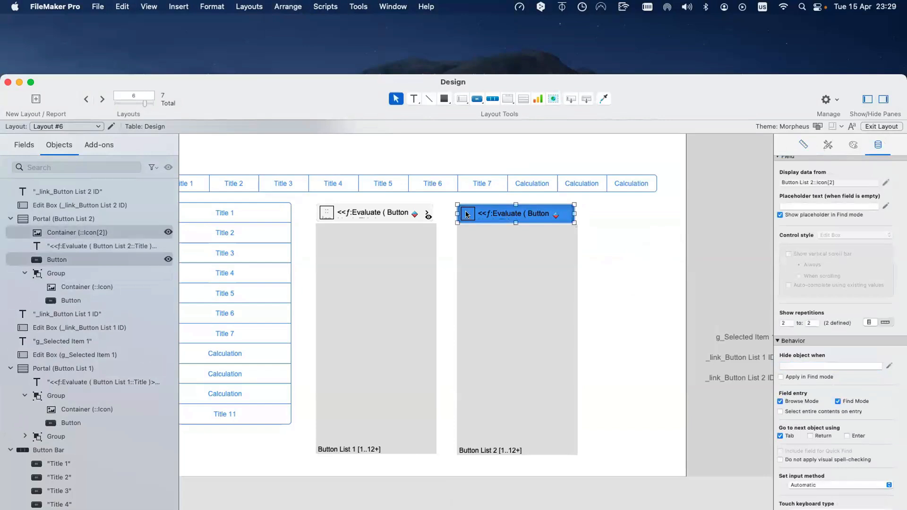
key(super+r)
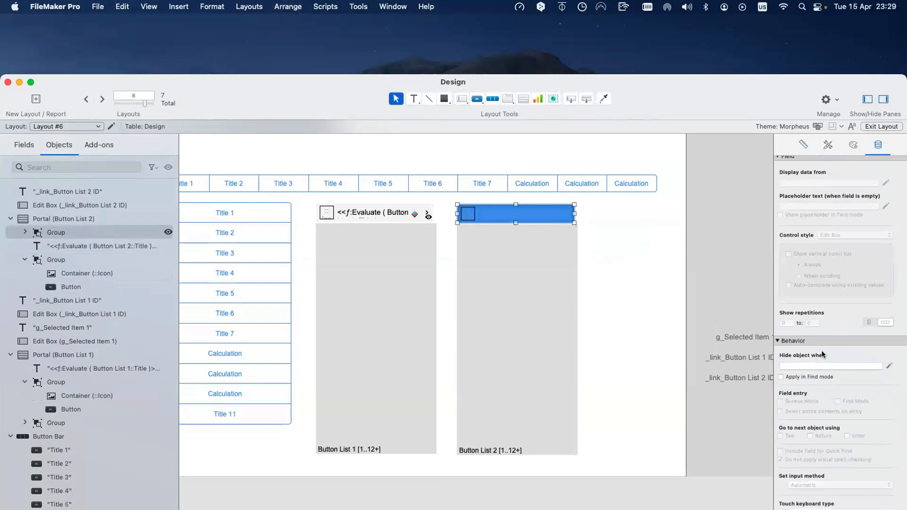
click(833, 366)
key(super+v)
click(582, 233)
- Send the blue button group to the back of the Button List 2 row
click(539, 214)
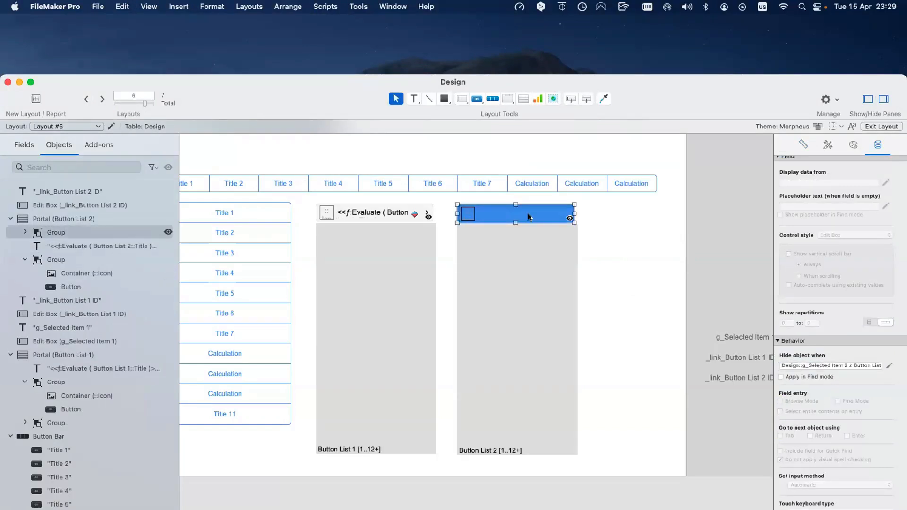
click(326, 6)
mouse_move(283, 5)
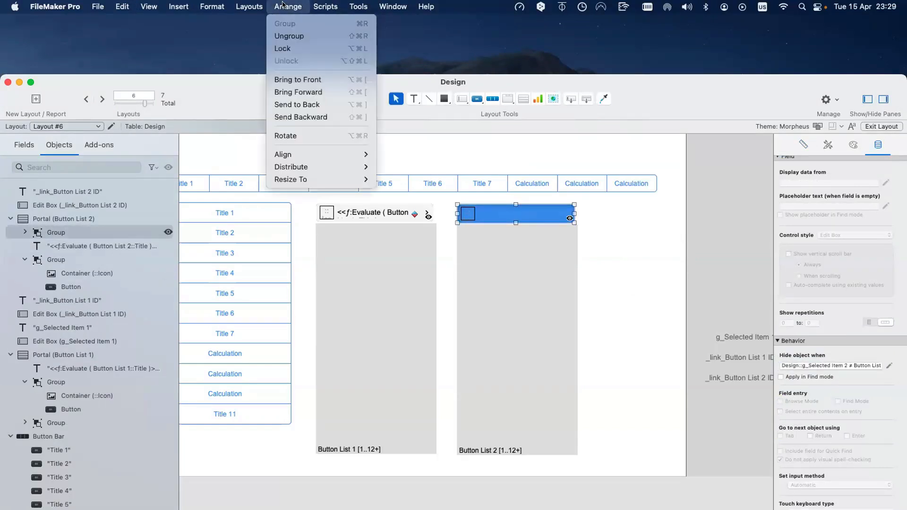
click(304, 104)
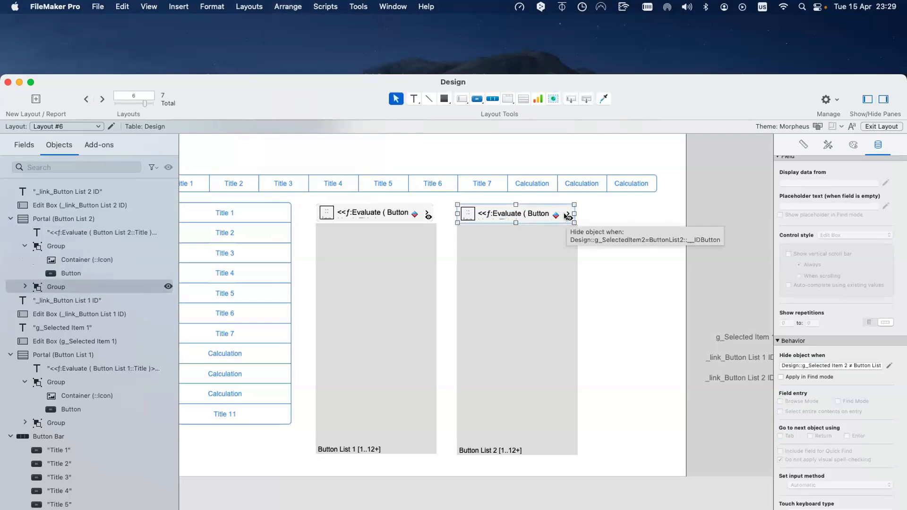
- Test the icon switching in Browse mode by selecting the other rows of the second button list one after another, up to the time row
key(super+b)
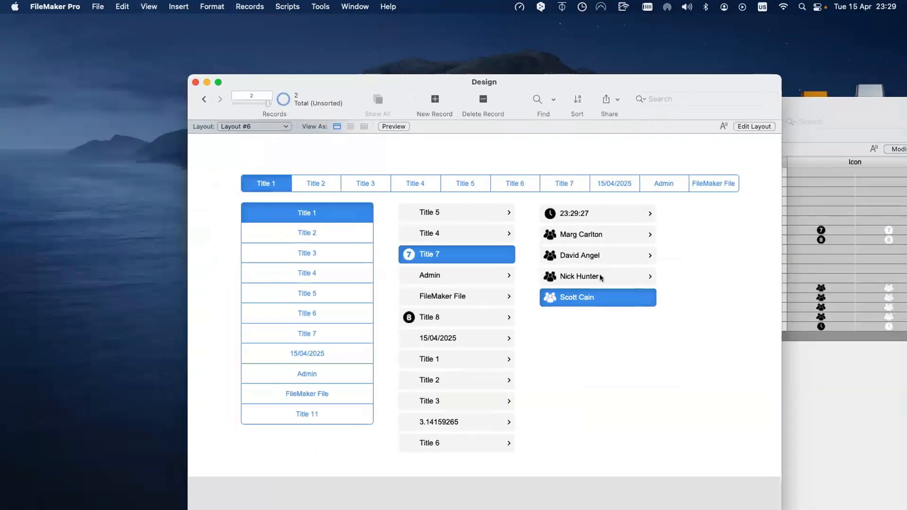
click(600, 275)
click(596, 258)
click(598, 236)
click(602, 215)
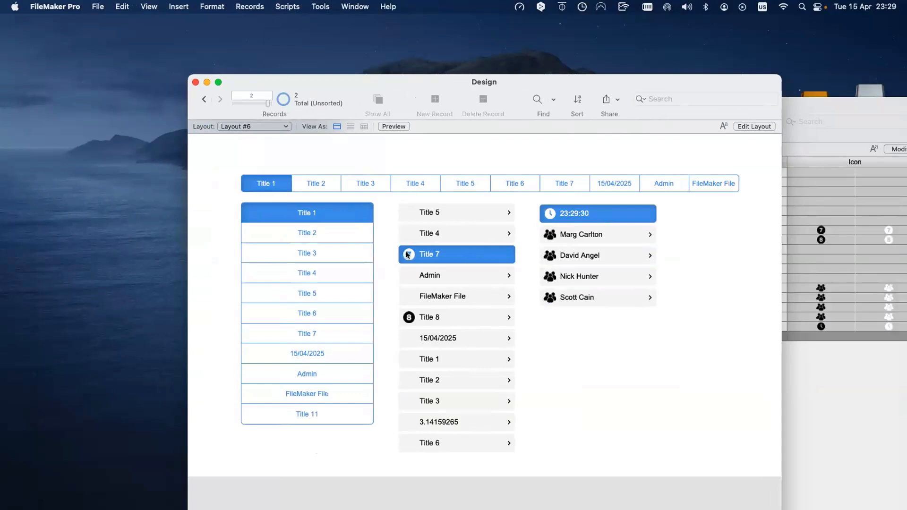
- Set the padding of the unselected-row Icon field to 1 in both the Button List 1 and Button List 2 portals
key(super+l)
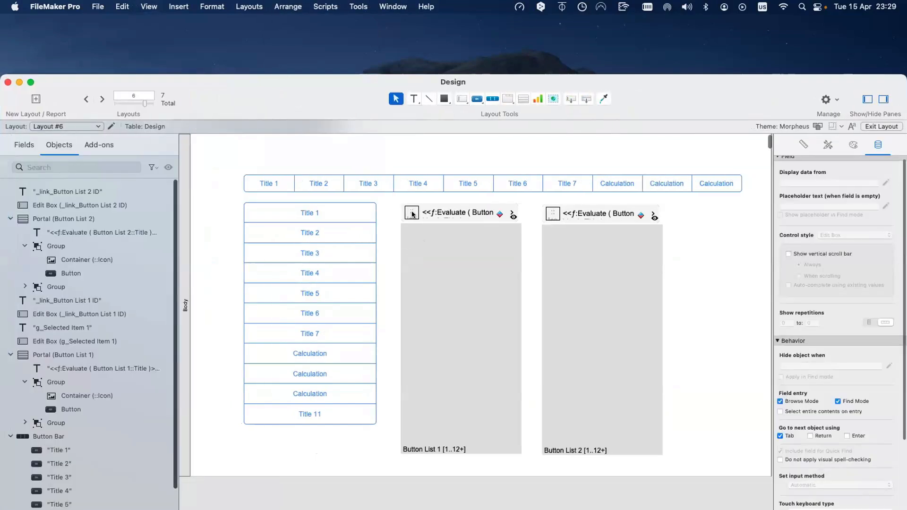
click(412, 214)
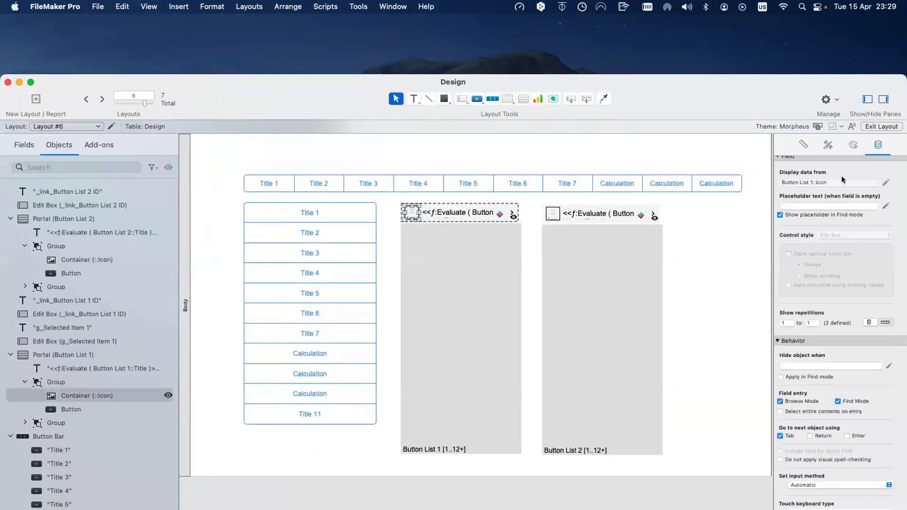
click(853, 145)
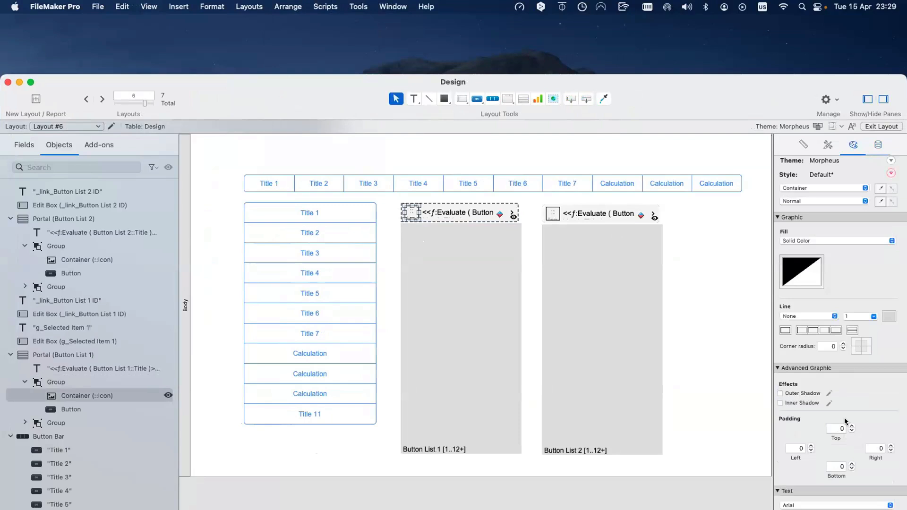
click(811, 446)
click(891, 446)
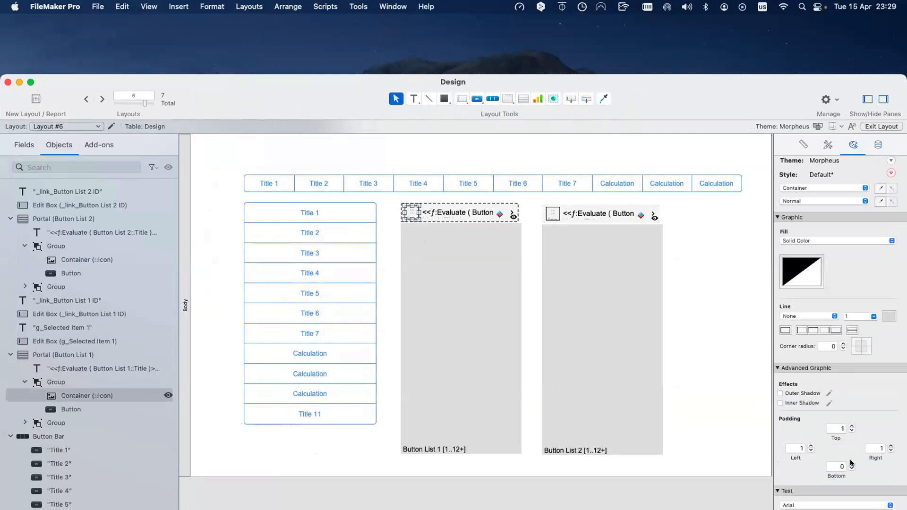
click(556, 214)
click(556, 213)
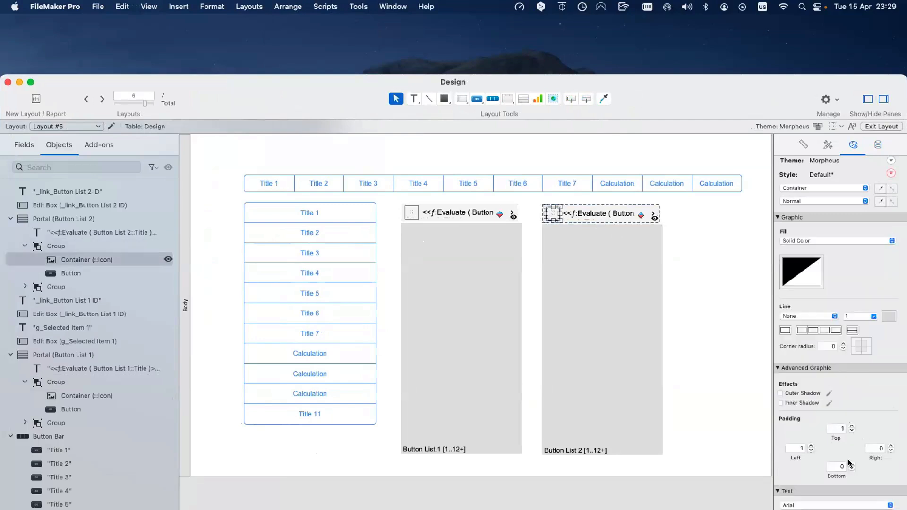
- Select the grey button groups in both portal rows and hide them in the layout to expose the blue groups
click(614, 216)
click(615, 217)
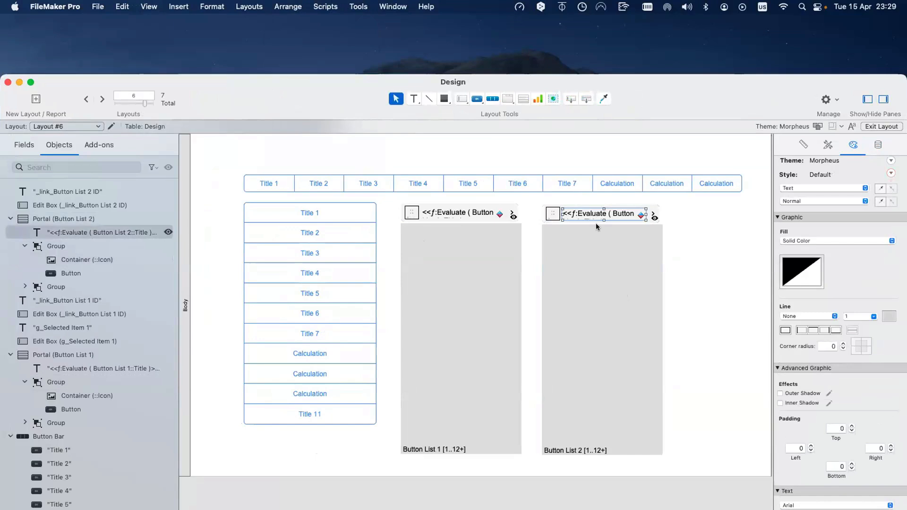
shift+click(504, 213)
click(730, 231)
click(652, 218)
shift+click(510, 217)
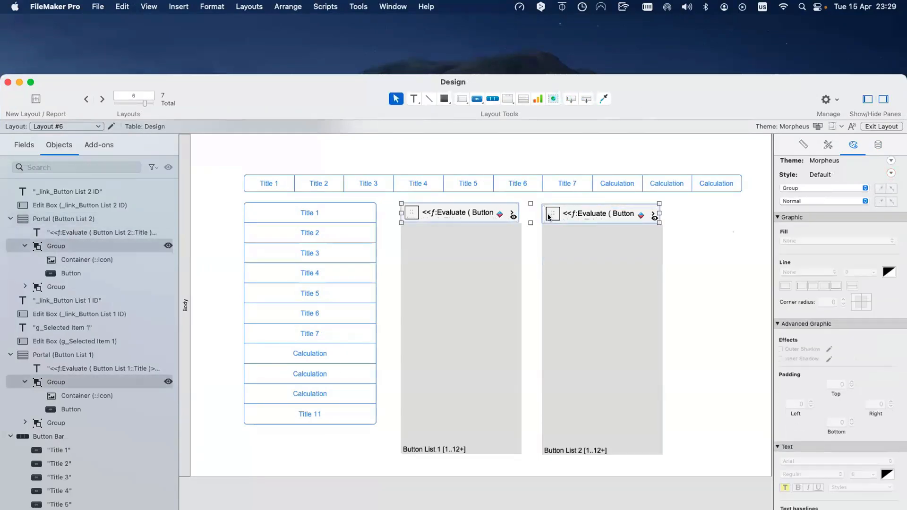
click(168, 381)
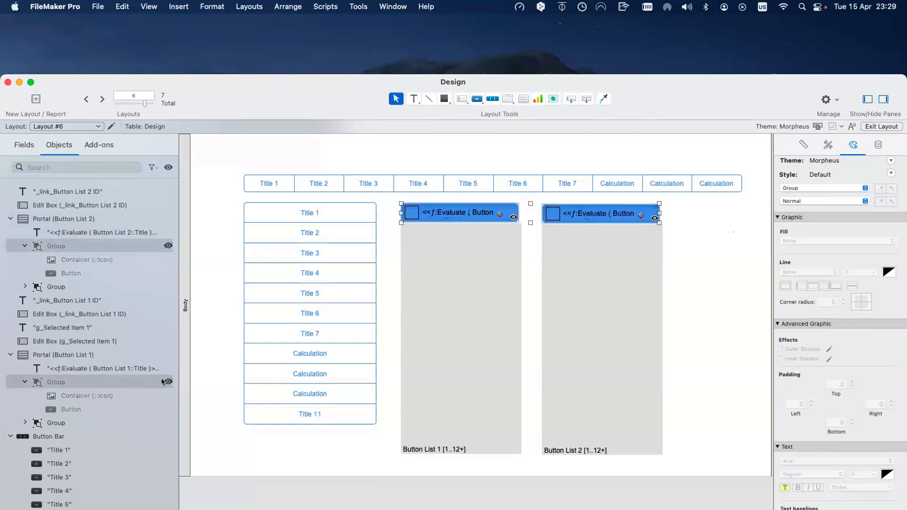
- Set the padding of the selected-row Icon[2] container to 1 on all sides in both the Button List 1 and Button List 2 portals
click(405, 213)
click(405, 212)
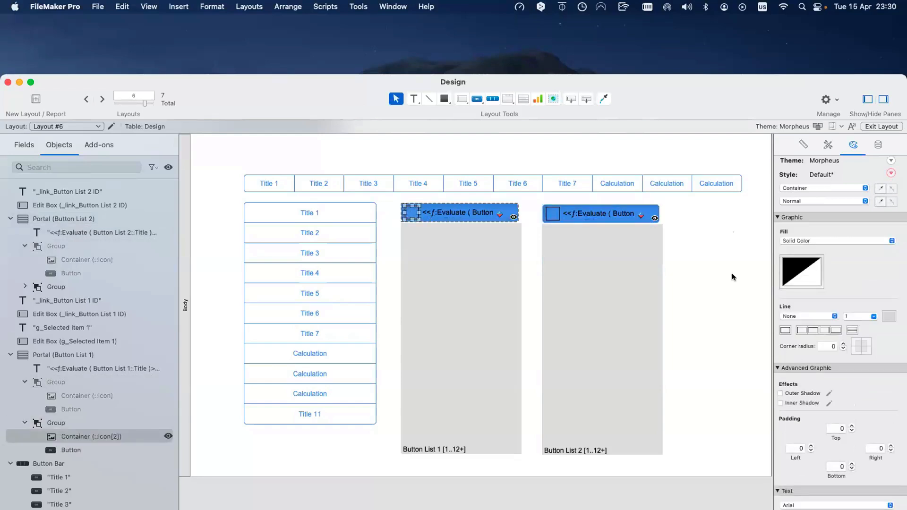
click(852, 426)
click(892, 445)
click(852, 464)
click(558, 215)
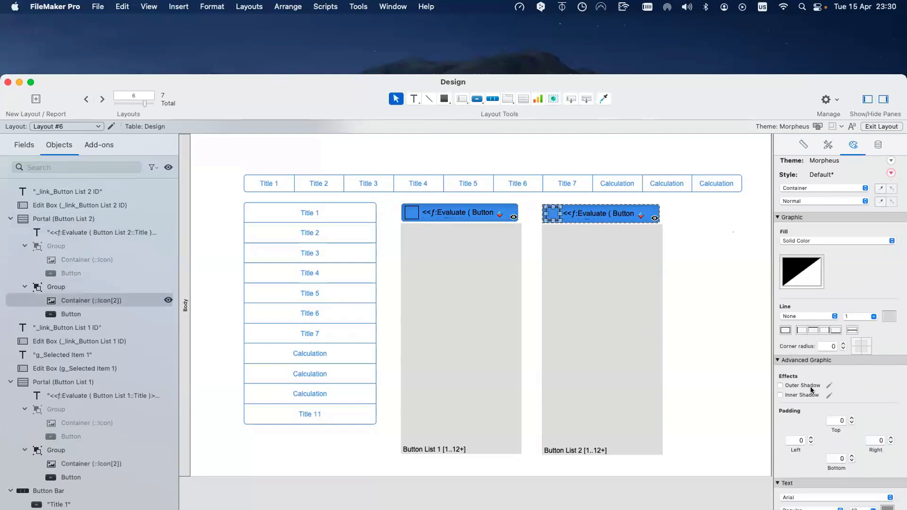
click(852, 426)
click(811, 446)
click(892, 446)
click(852, 464)
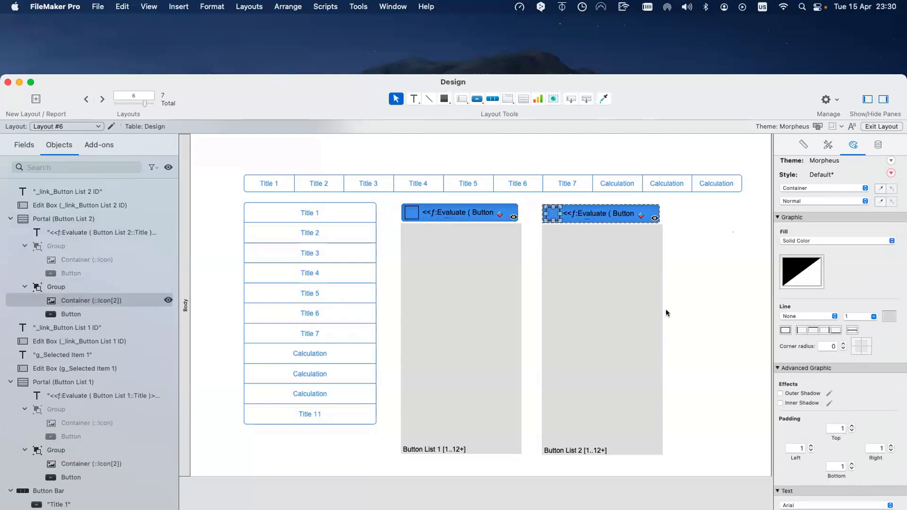
- Check the padded icons in Browse mode by selecting various rows of the second list, plus Title 8 and Title 7 in the first
key(super+b)
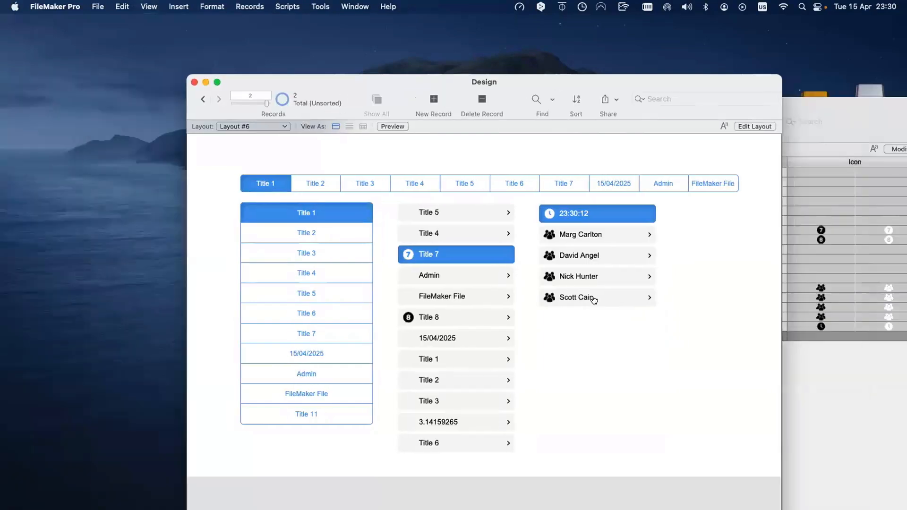
click(576, 277)
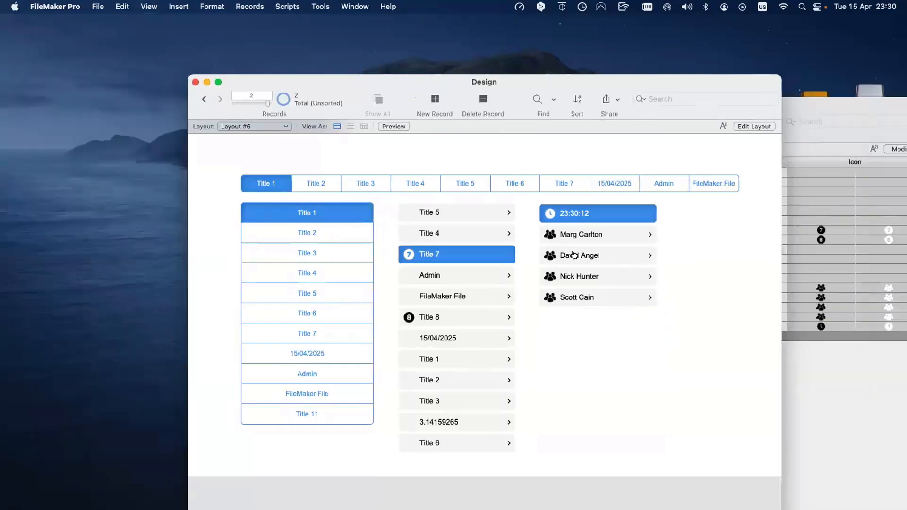
click(574, 254)
click(575, 235)
click(576, 215)
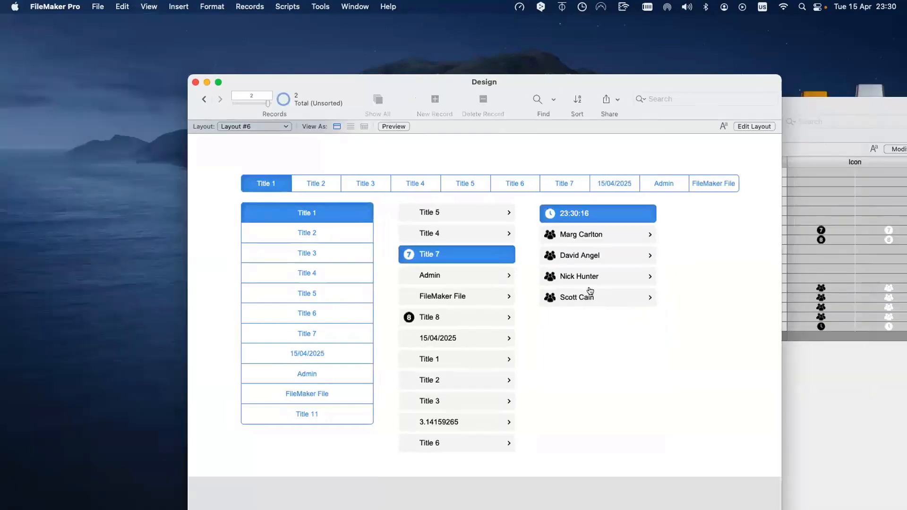
click(579, 235)
click(580, 295)
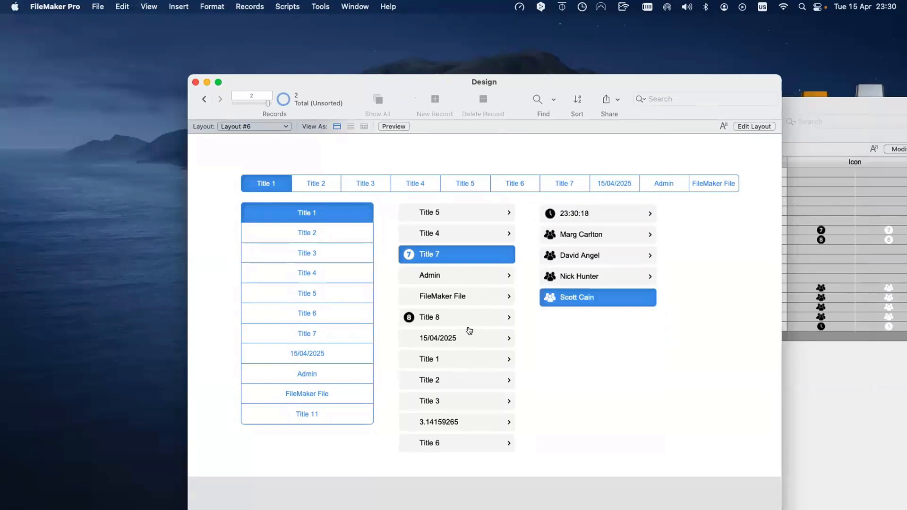
click(436, 315)
click(438, 256)
- Rearrange the Design and Design - 2 windows so the button lists and the Button List 1 table can be viewed together
drag(486, 74, 336, 42)
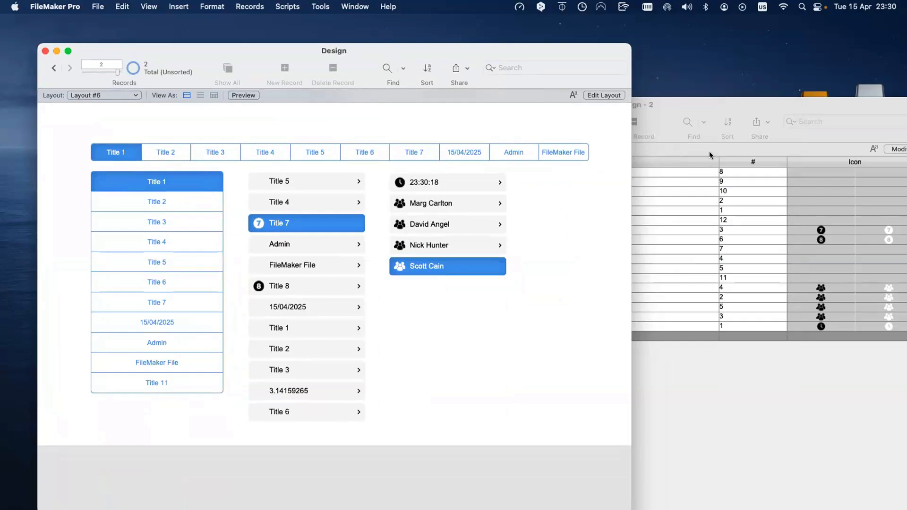
drag(669, 107, 541, 126)
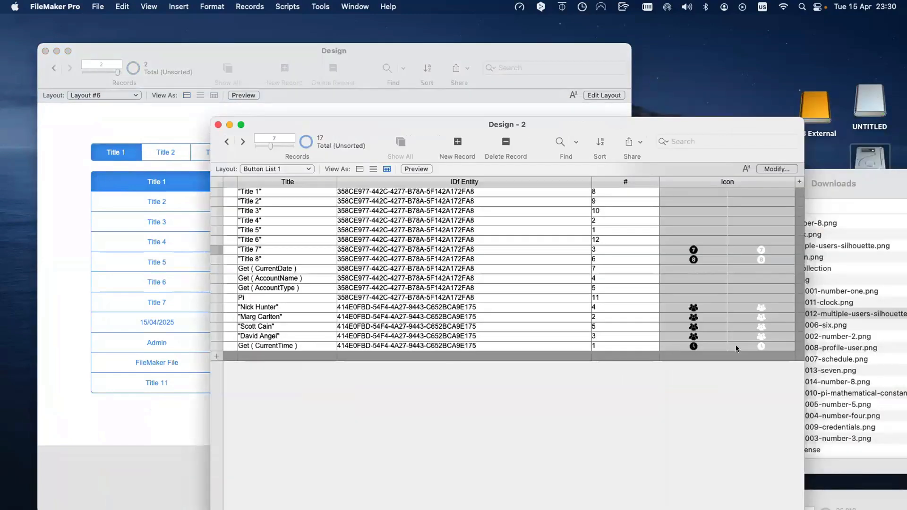
drag(451, 120, 606, 150)
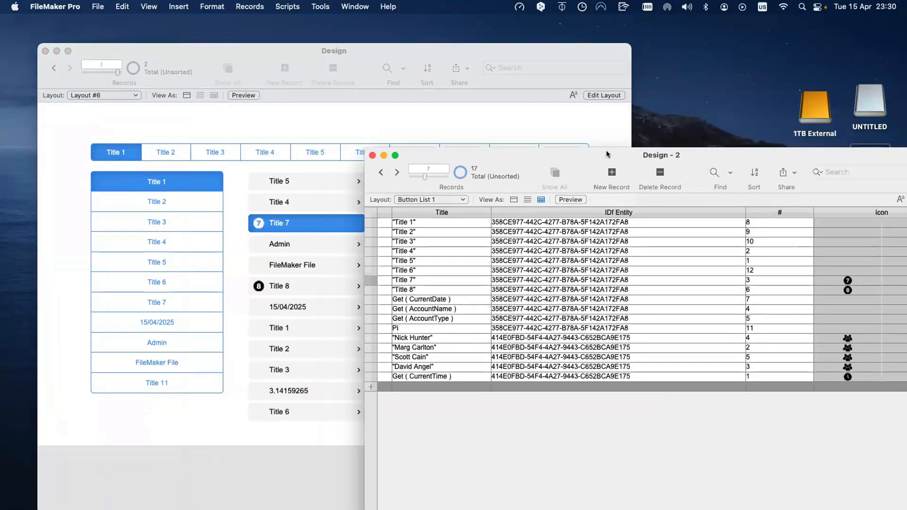
click(503, 135)
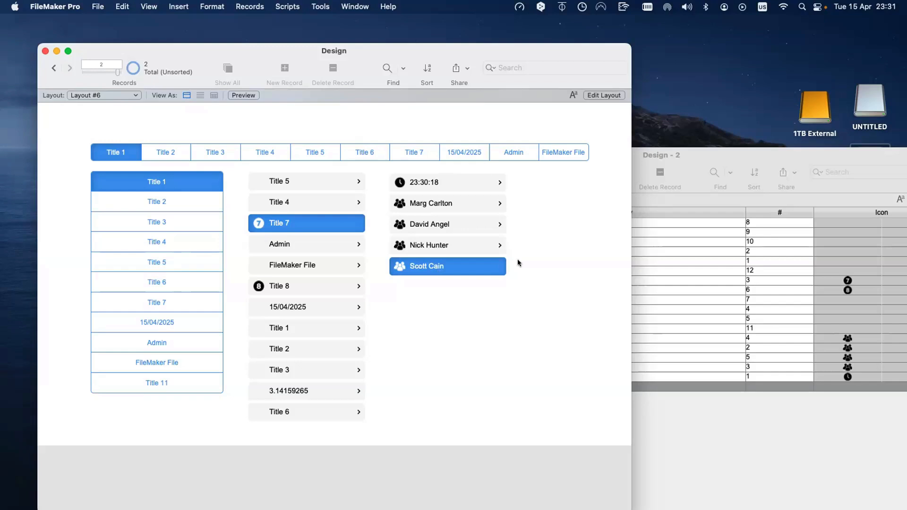
- Try an icon beside the label on the vertical button bar, including choosing a custom icon file, and restore the label-only style
click(211, 208)
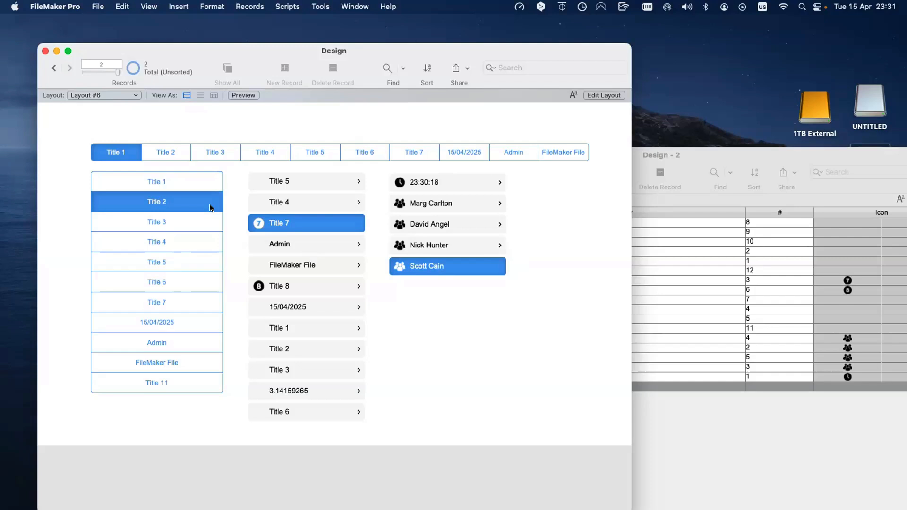
key(super+l)
double_click(301, 182)
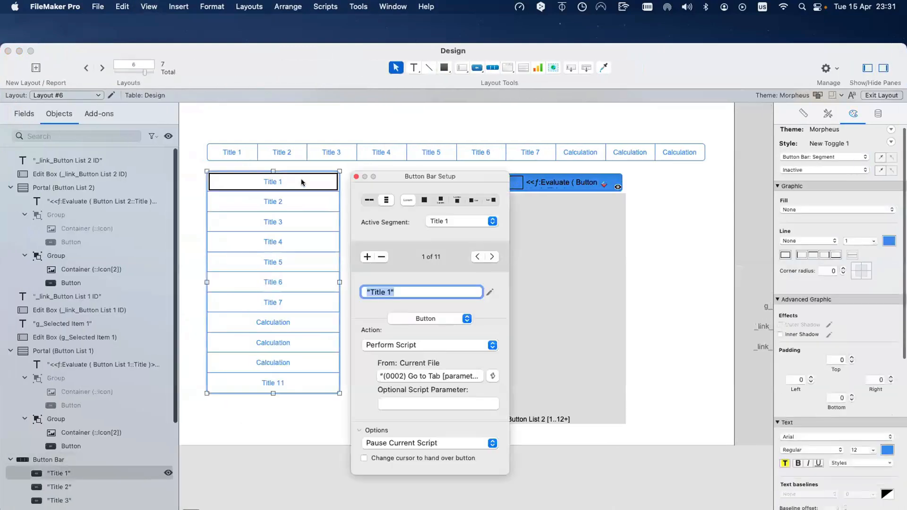
click(467, 202)
scroll(411, 363, down, 5)
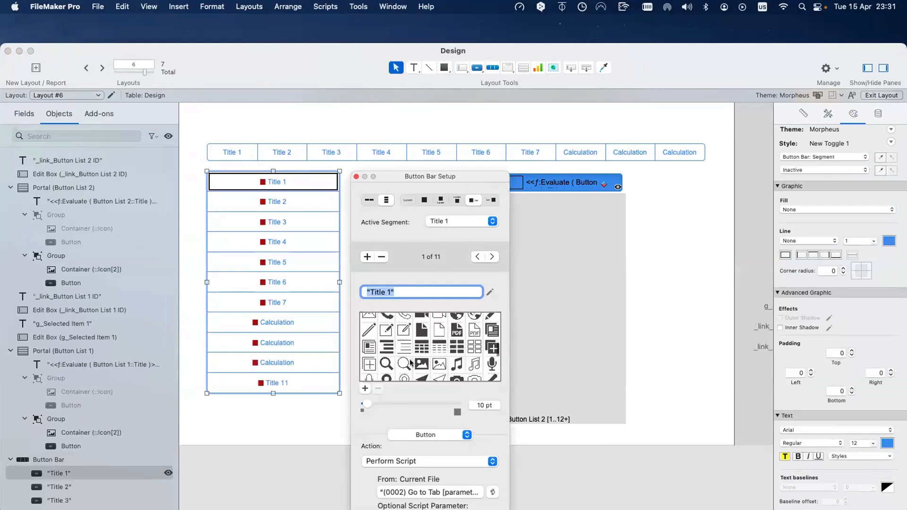
click(365, 389)
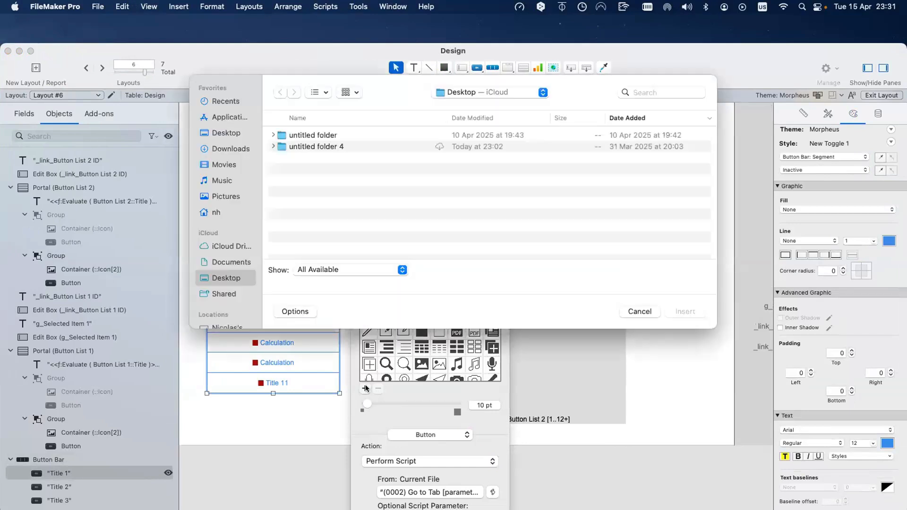
key(Escape)
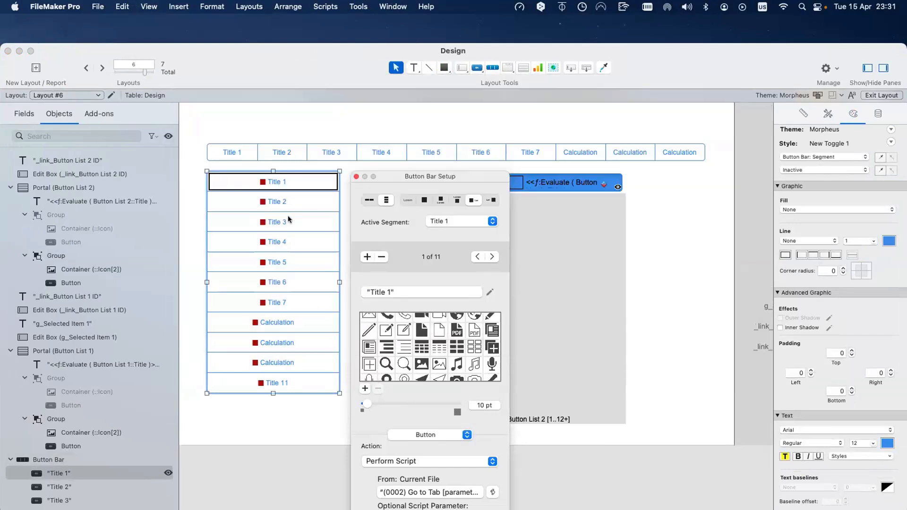
click(410, 199)
click(355, 183)
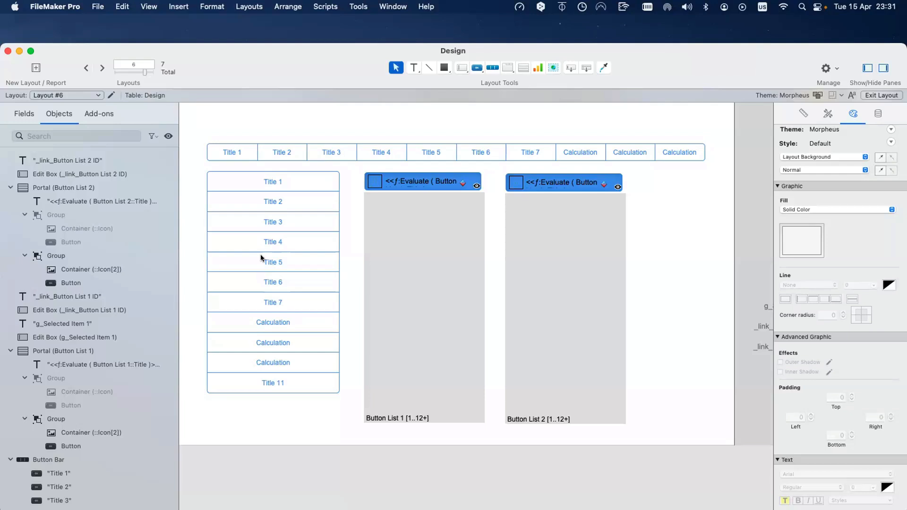
key(super+b)
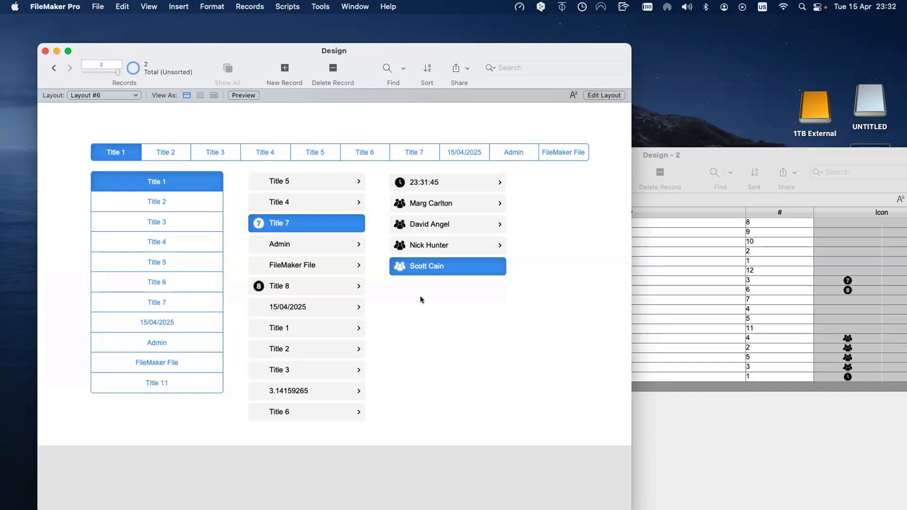
- Examine the Title expressions and Icon fields of the Button List 1 records in the Design - 2 window against the Design layout
click(676, 150)
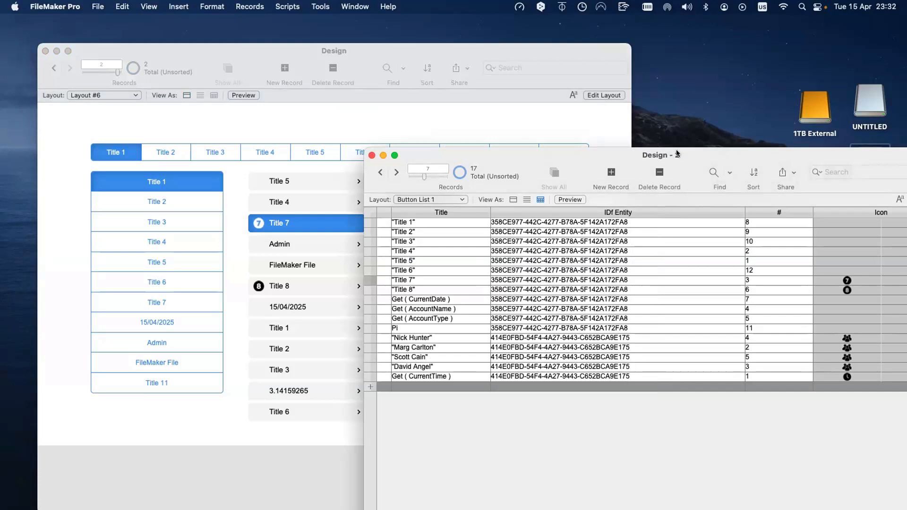
click(412, 310)
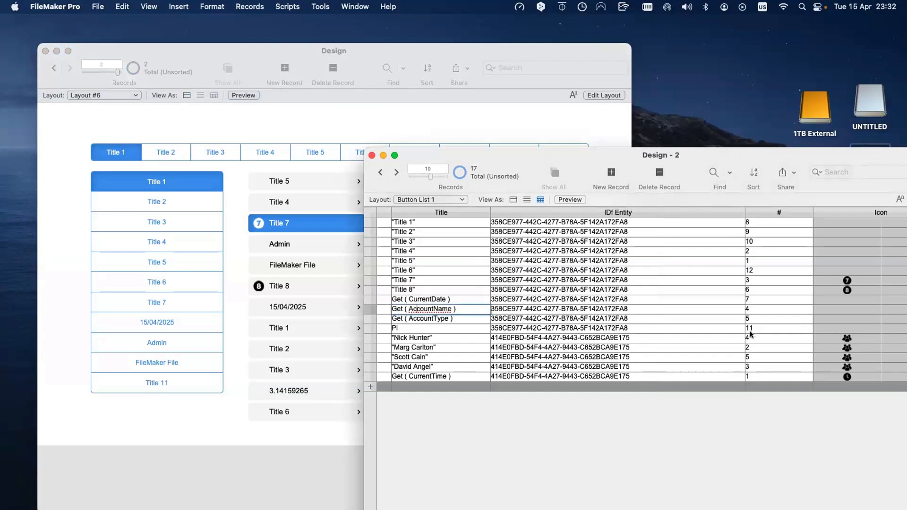
click(826, 319)
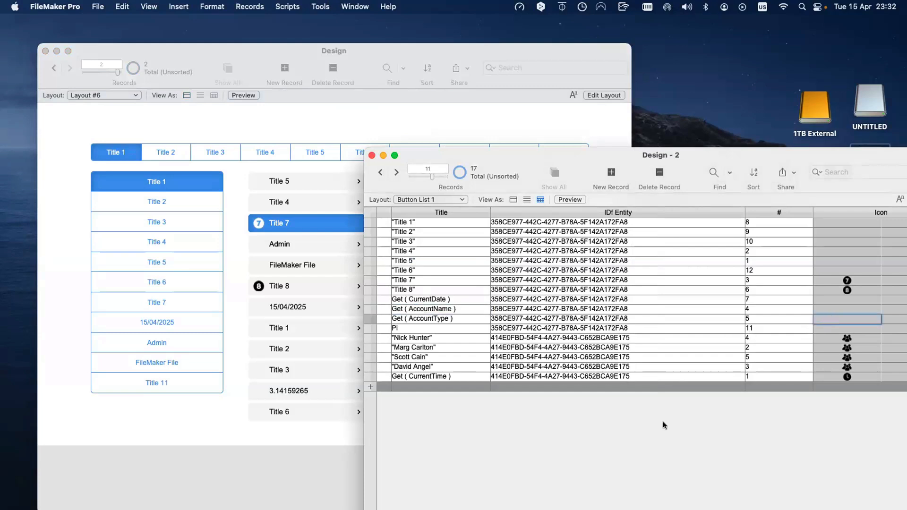
click(232, 187)
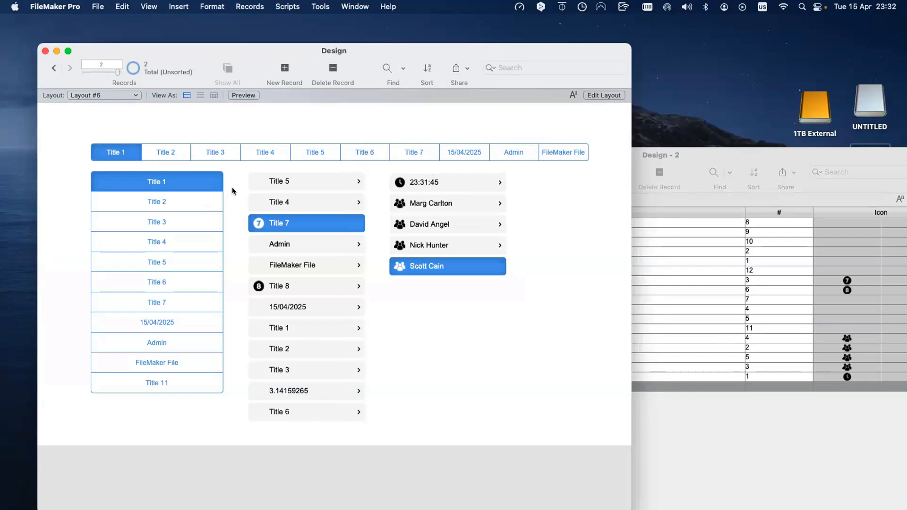
click(711, 442)
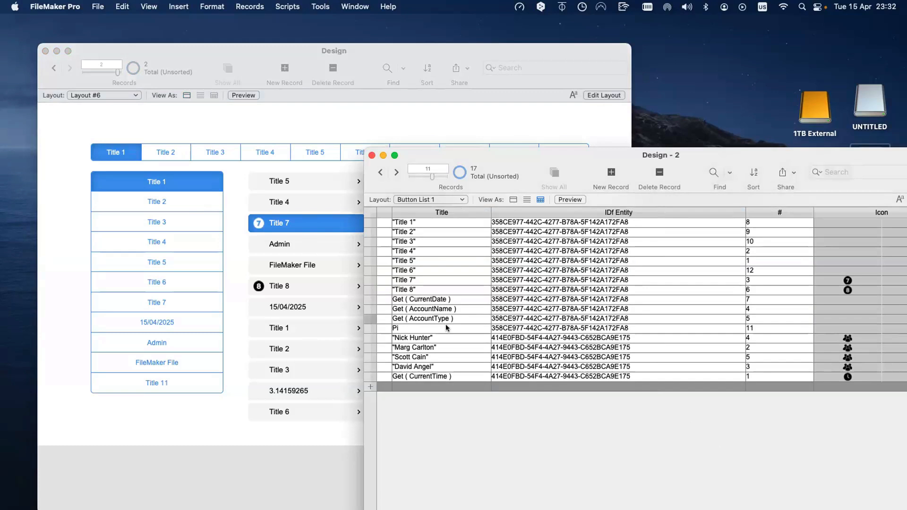
click(458, 319)
click(449, 289)
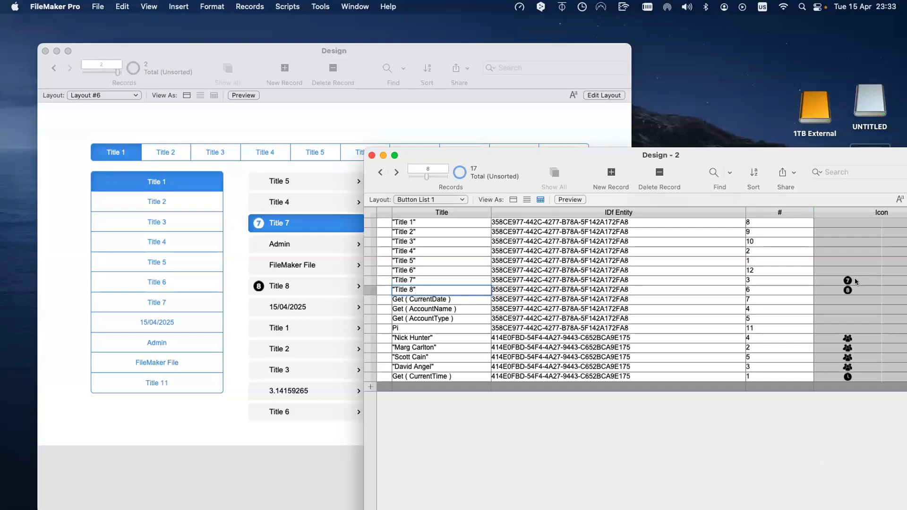
click(573, 125)
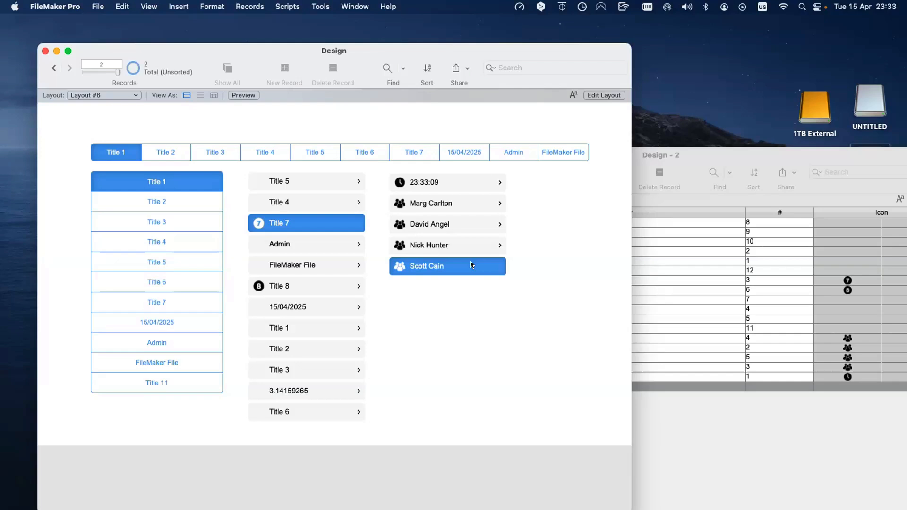
- Test how the time row of the second list refreshes by selecting it, the row below, and the time row again
click(488, 190)
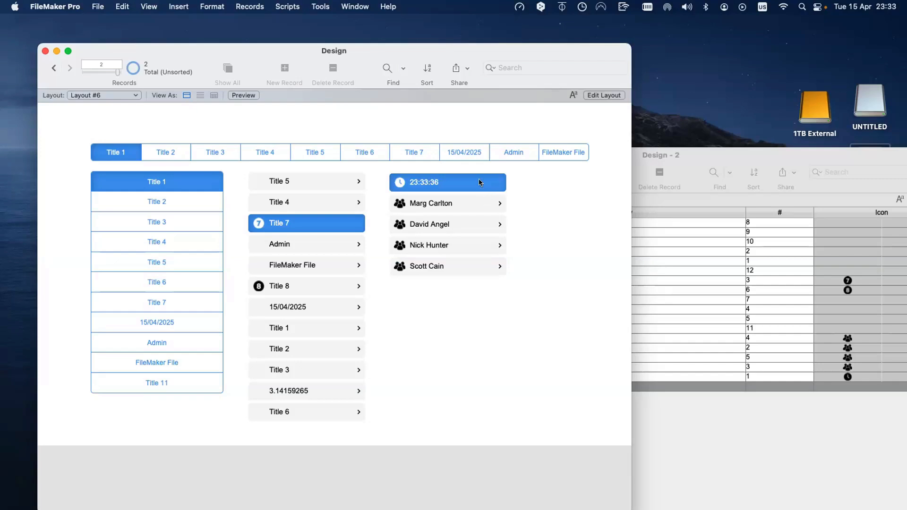
click(474, 199)
click(473, 183)
click(438, 183)
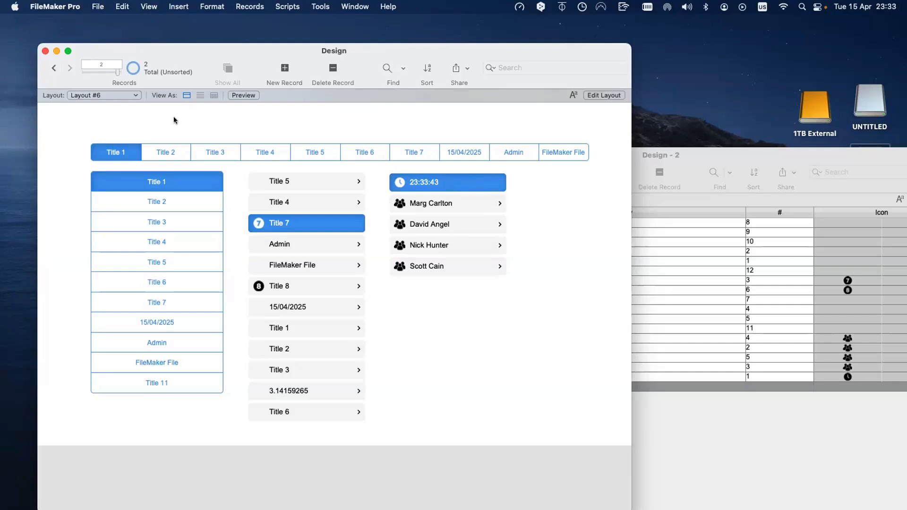
- Switch between Layout #5 and Layout #6 twice to check how the time row refreshes on loading the layout
click(129, 96)
click(124, 85)
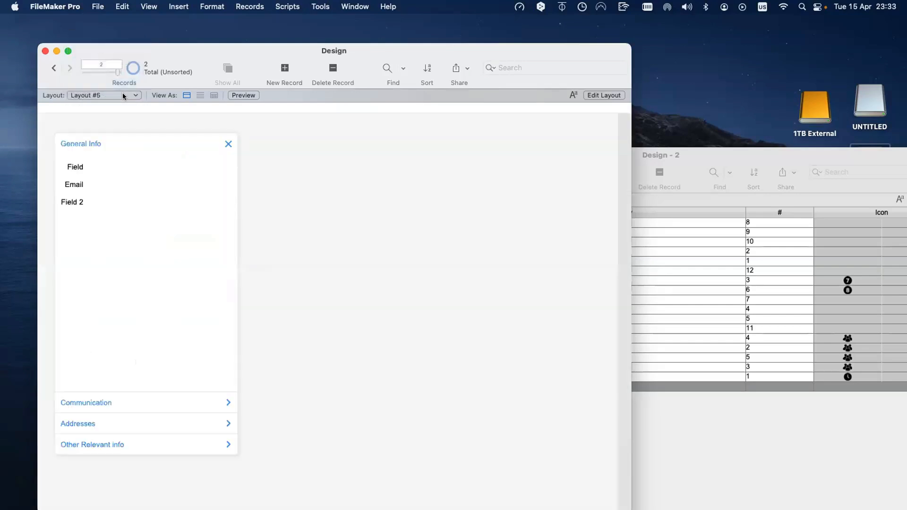
click(122, 94)
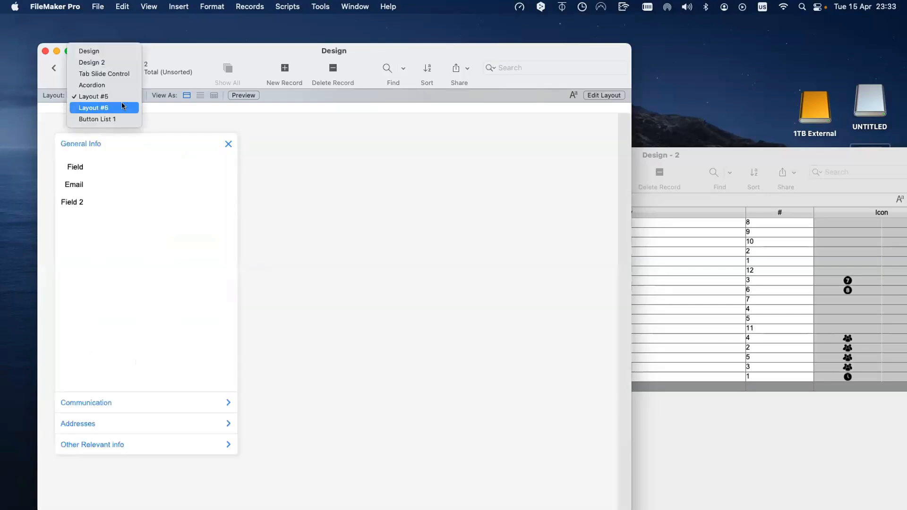
click(122, 104)
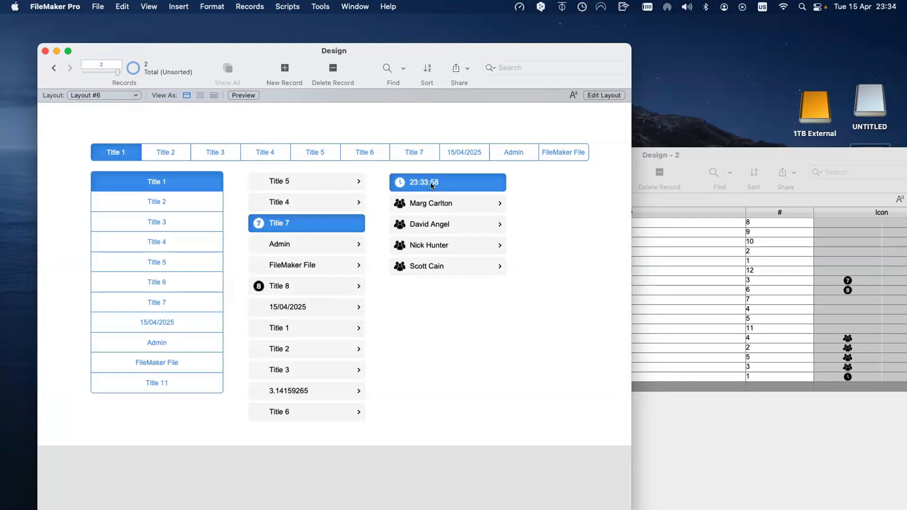
click(104, 95)
click(104, 84)
click(107, 96)
click(104, 107)
- Compare the Title expressions in the Button List 1 table, including Get ( CurrentDate ), with the time row on the Design layout
click(699, 427)
click(584, 422)
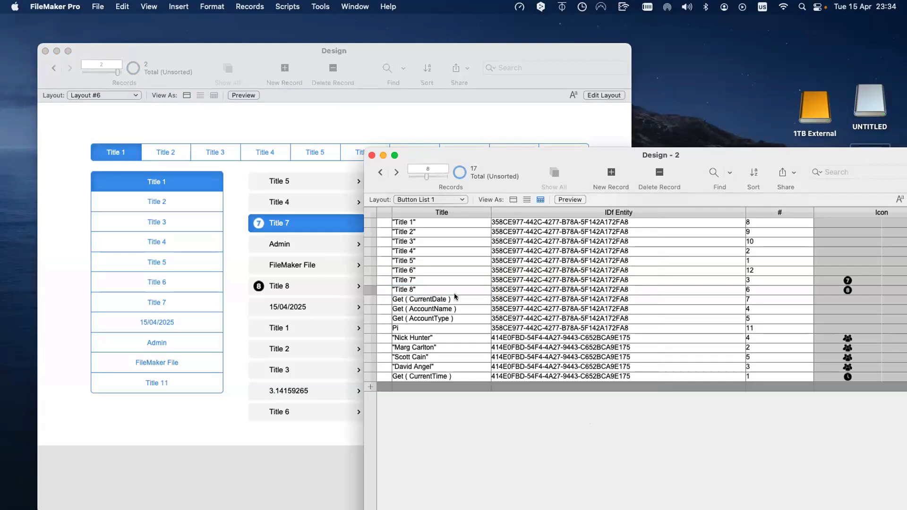
click(529, 118)
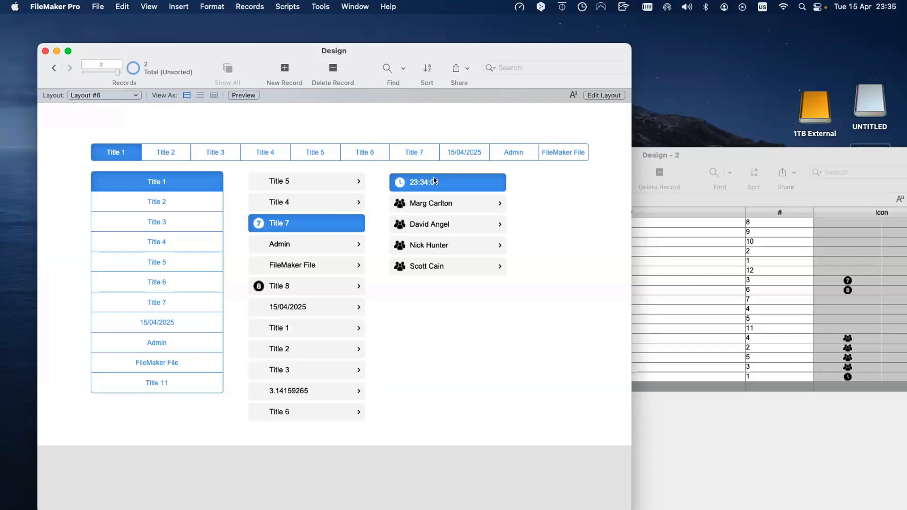
click(669, 385)
scroll(473, 293, left, 5)
click(512, 261)
click(515, 301)
drag(529, 161, 531, 109)
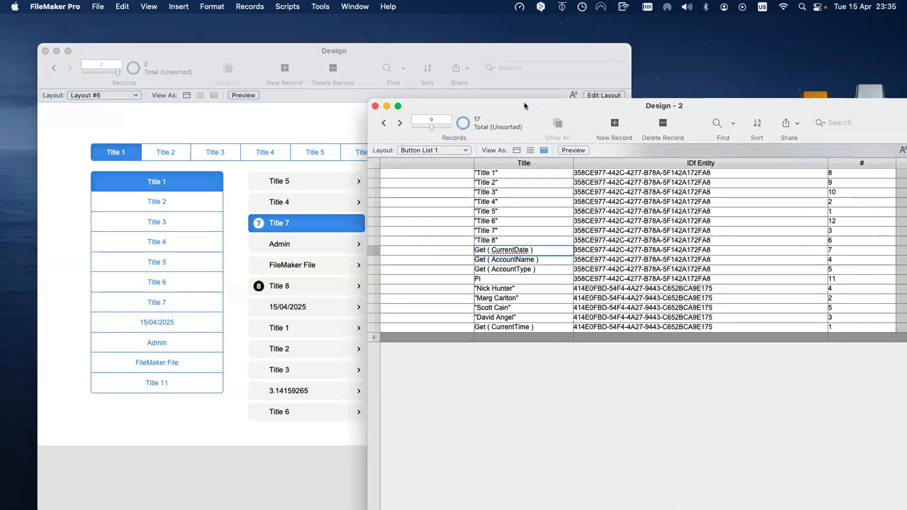
click(510, 84)
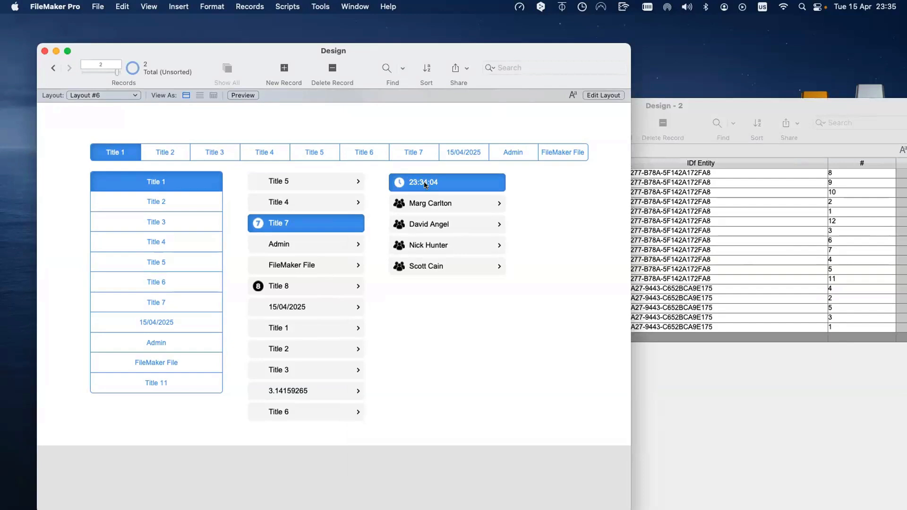
- Draw a small web viewer in the empty area beside the Button List 2 portal on Layout #6
key(super+l)
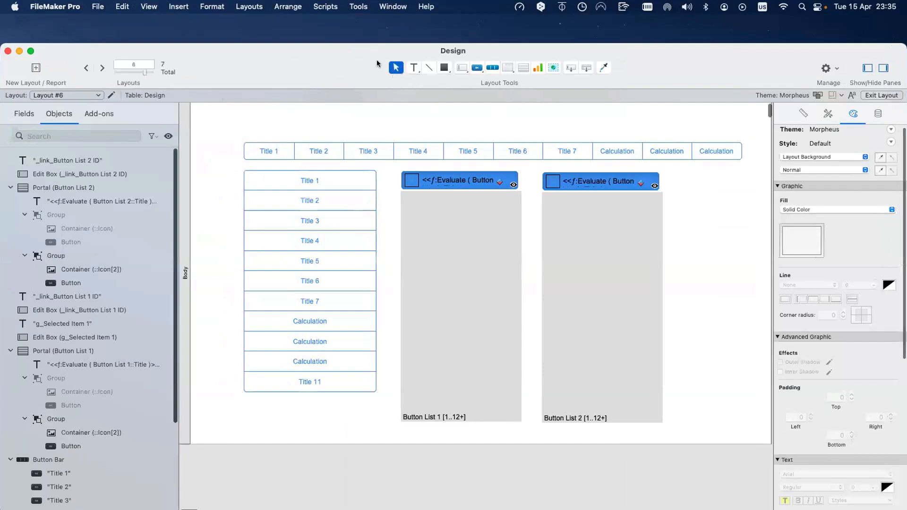
drag(350, 62, 294, 57)
click(542, 181)
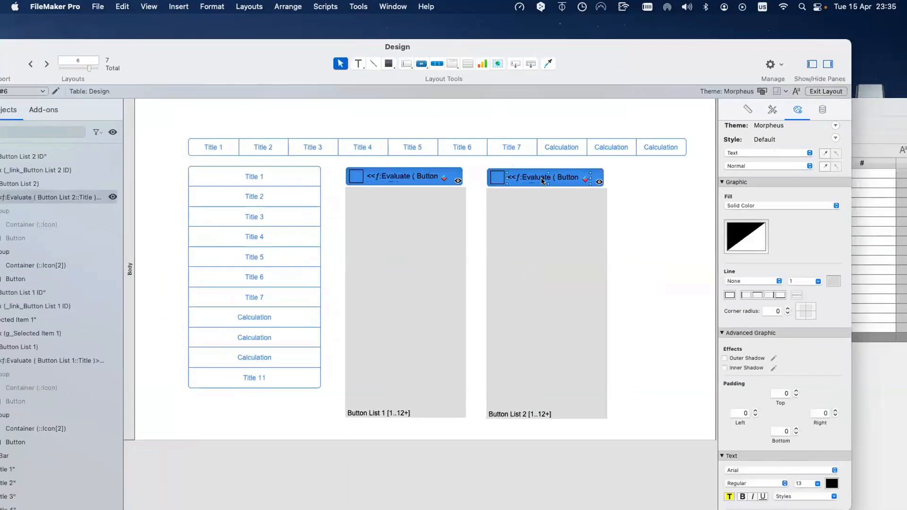
click(498, 64)
drag(620, 177, 687, 200)
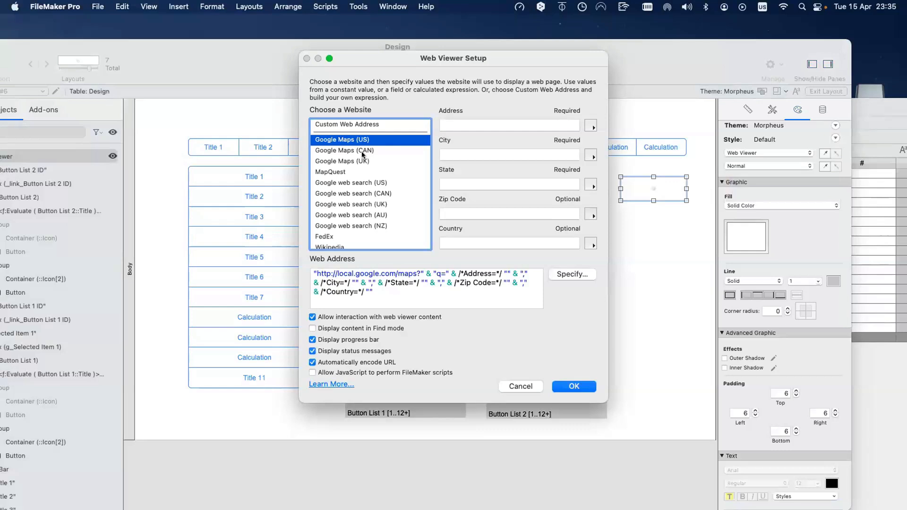
- Clear the web viewer's address and turn off content interaction, the progress bar, status messages and automatic URL encoding
drag(419, 297, 253, 253)
key(Delete)
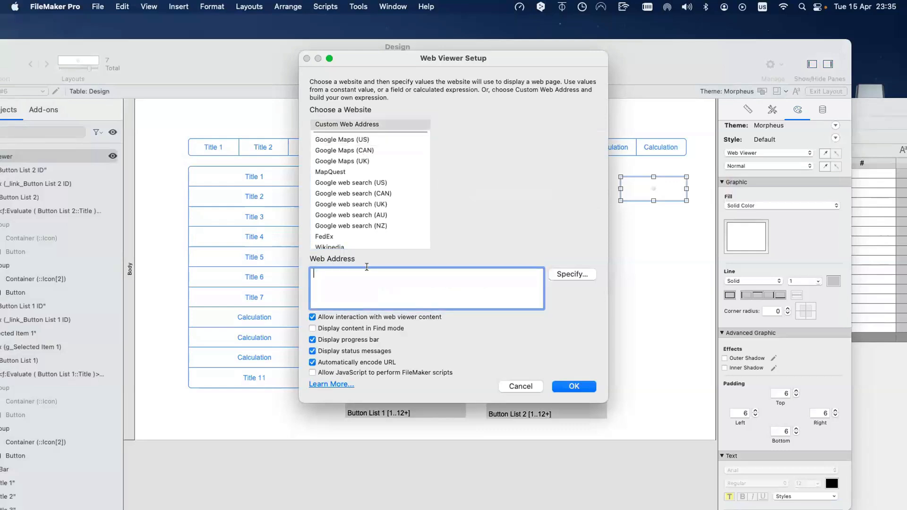
click(364, 318)
click(354, 340)
click(352, 351)
click(354, 362)
click(574, 387)
- Set the web viewer's padding to 0 on all four sides and remove its border line
click(781, 393)
text(0)
key(Tab)
text(0)
key(Tab)
text(0)
key(Tab)
text(0)
click(730, 295)
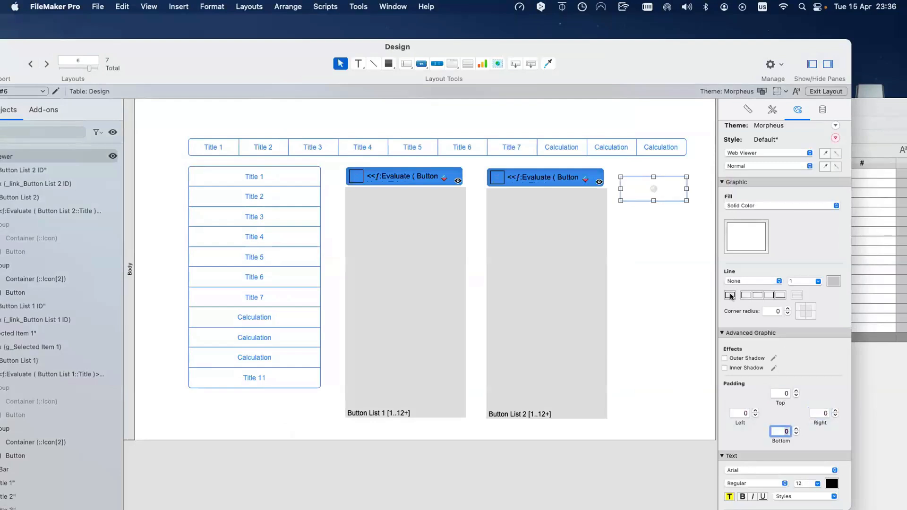
- Make the web viewer's fill transparent and move it onto the title text in the Button List 2 portal row
click(742, 242)
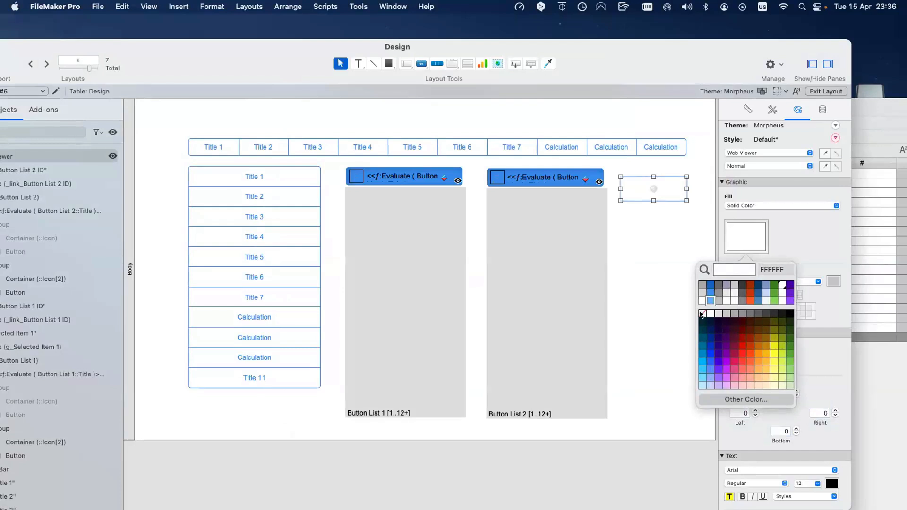
click(706, 297)
drag(657, 197, 590, 175)
drag(532, 178, 538, 178)
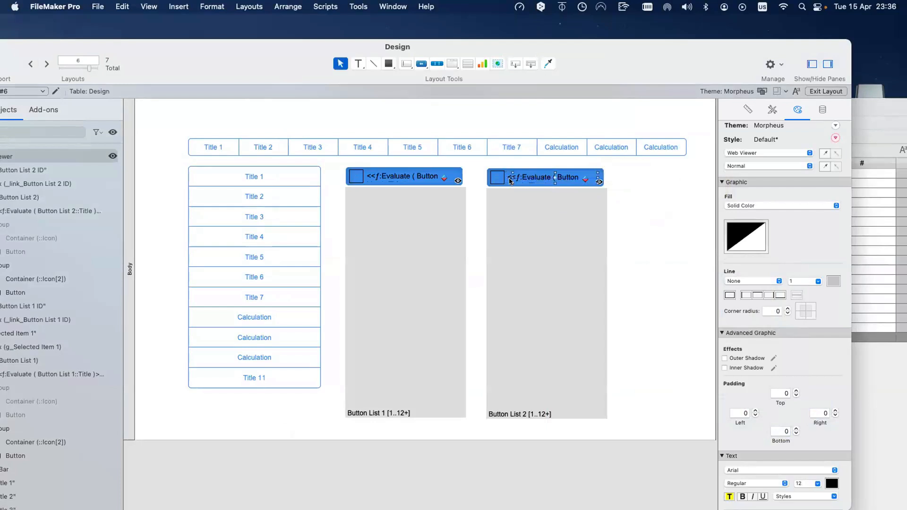
- Fit the web viewer over the Button List 2 title text at left 656, top 132, sized 150 by 19 pt
shift+click(510, 180)
shift+click(521, 178)
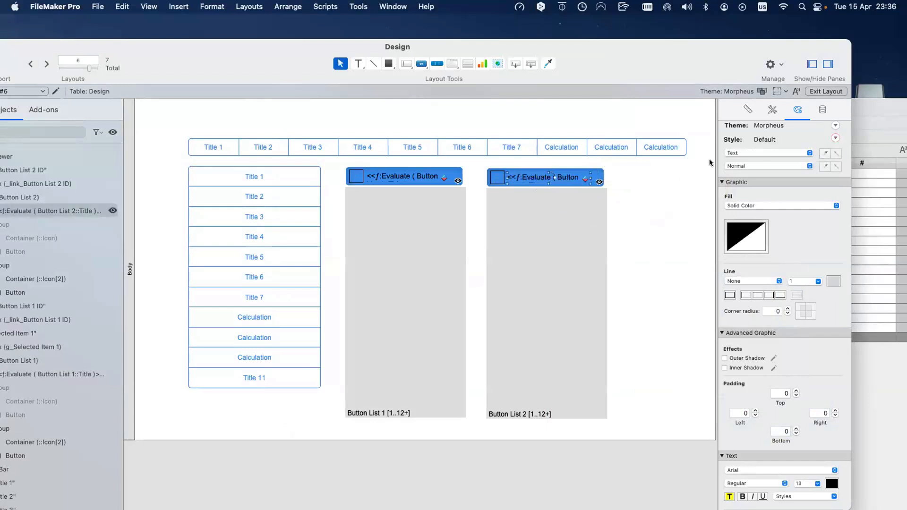
click(748, 108)
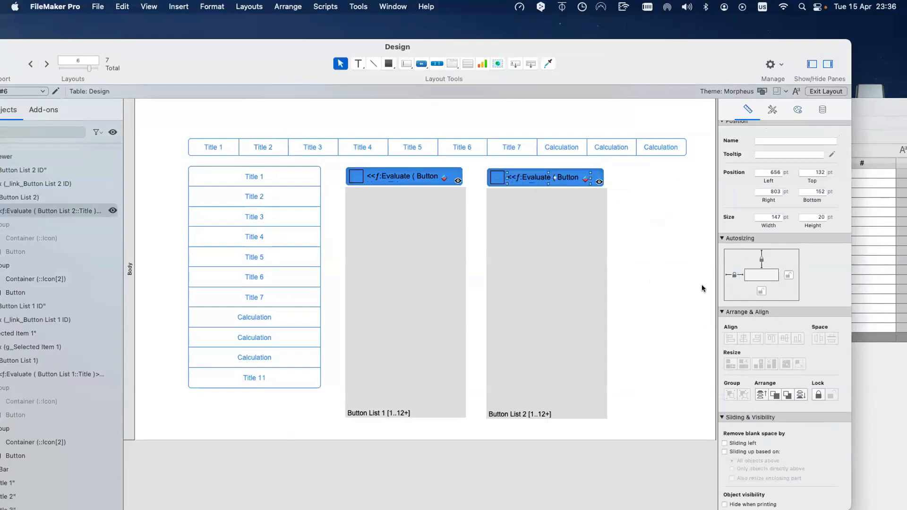
click(640, 212)
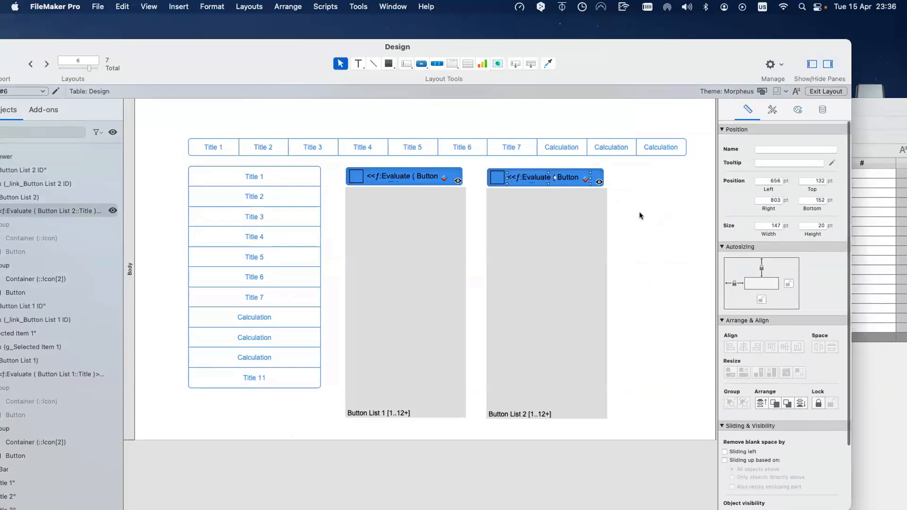
click(524, 181)
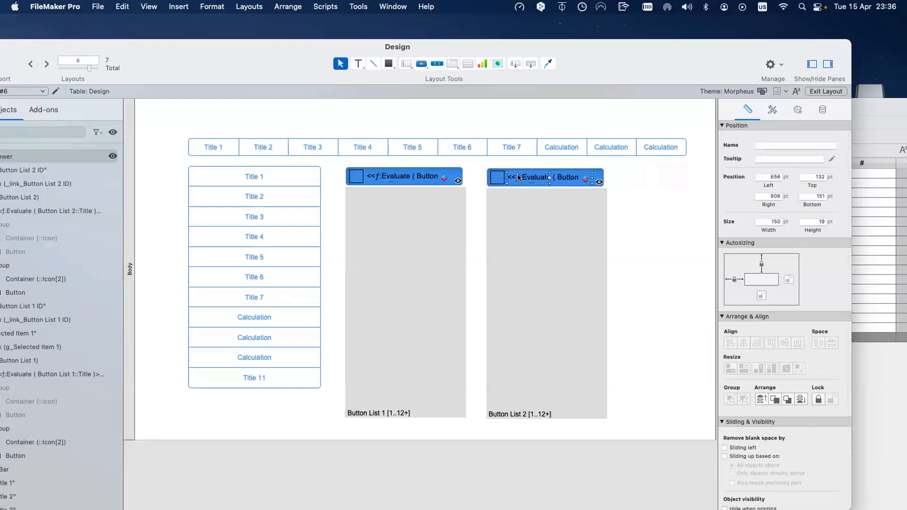
- Give the web viewer a solid grey fill and show all hidden layout objects
click(798, 109)
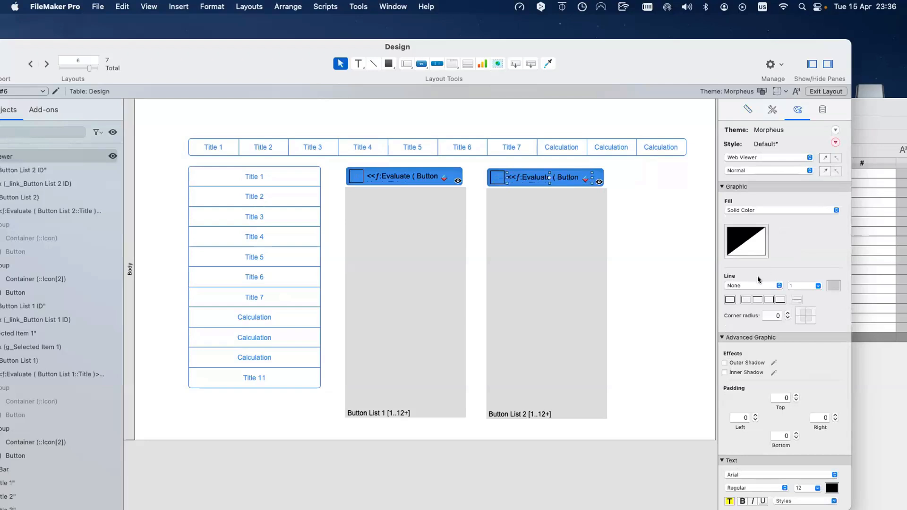
click(748, 243)
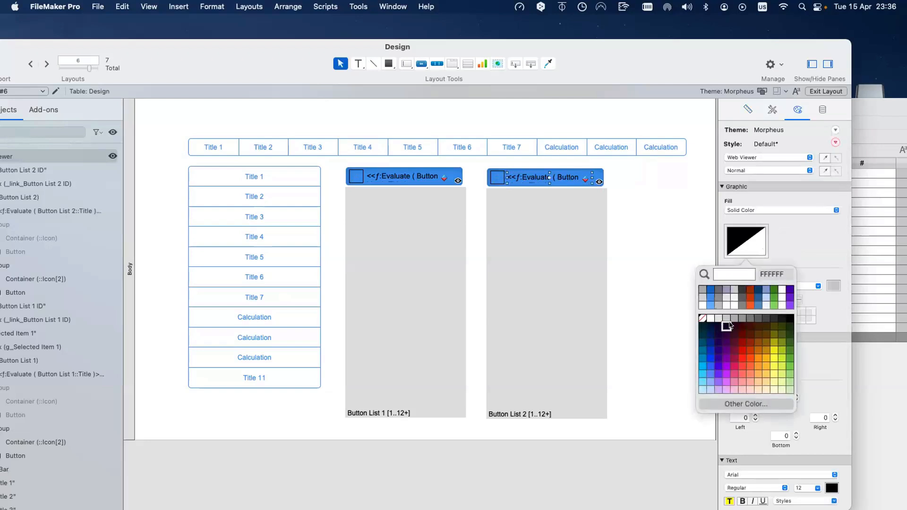
click(693, 284)
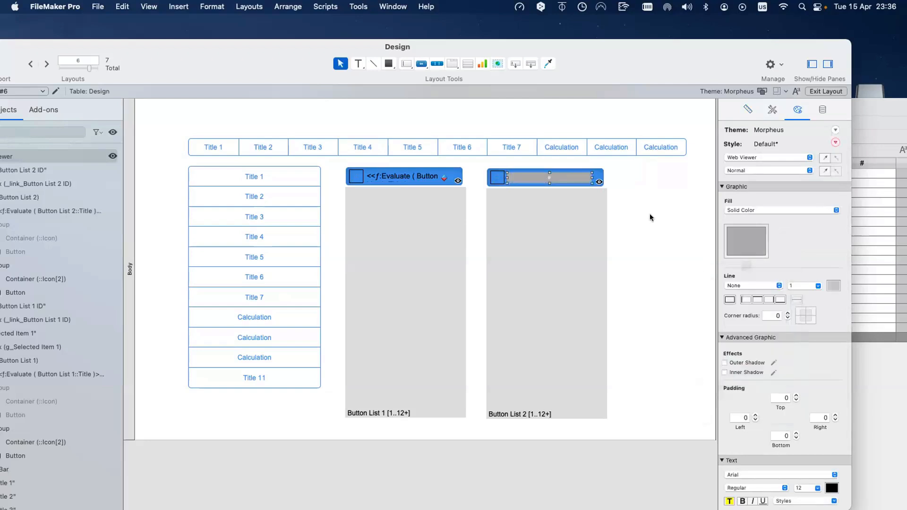
click(559, 177)
click(112, 156)
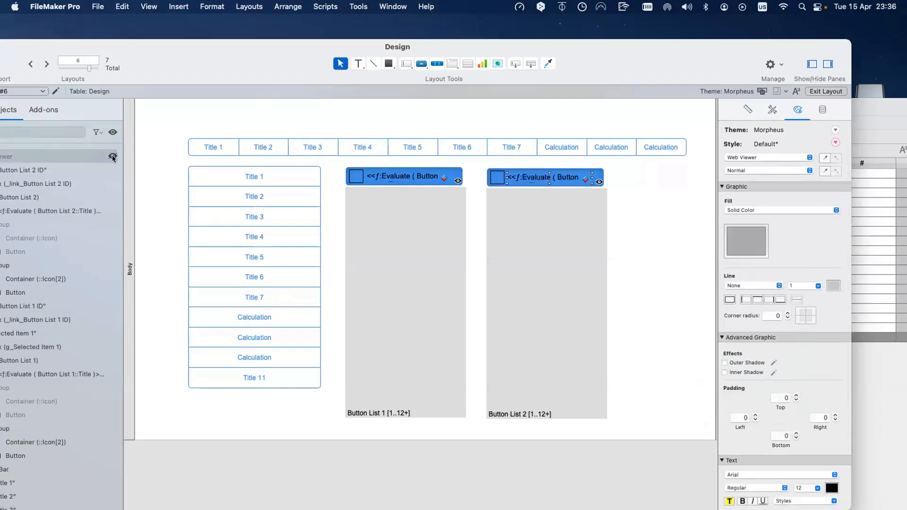
click(113, 131)
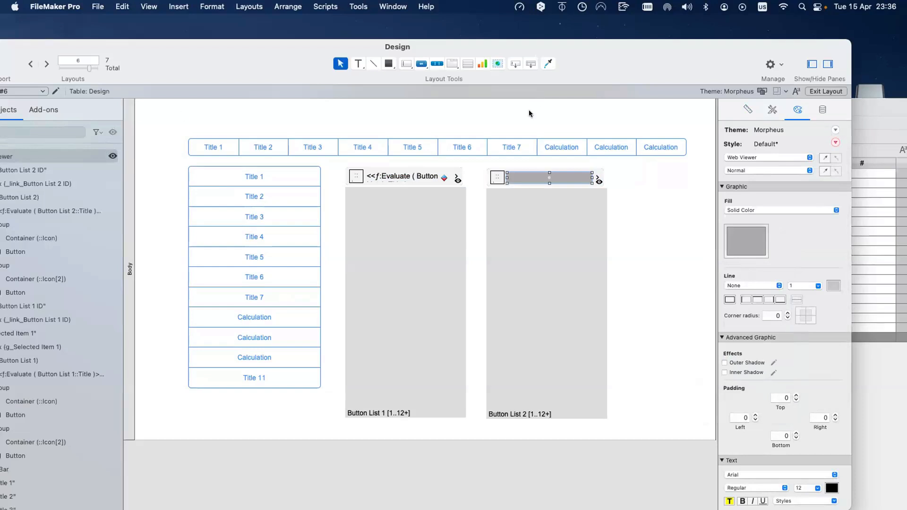
- Create a Number field named tag_WebViewer in the Buttons table and save the database changes
drag(890, 107, 624, 109)
key(super+shift+d)
text(tag_We)
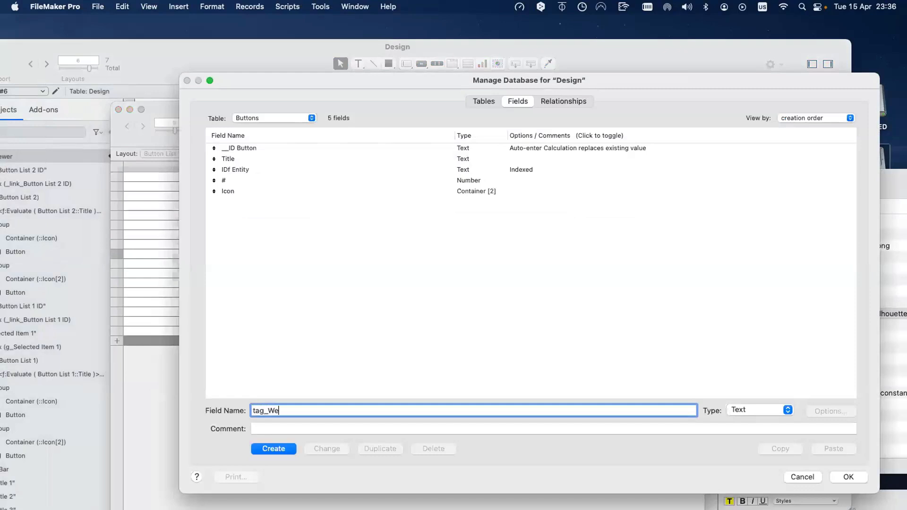
text(bviewer)
click(287, 411)
key(BackSpace)
key(BackSpace)
text(V)
click(751, 409)
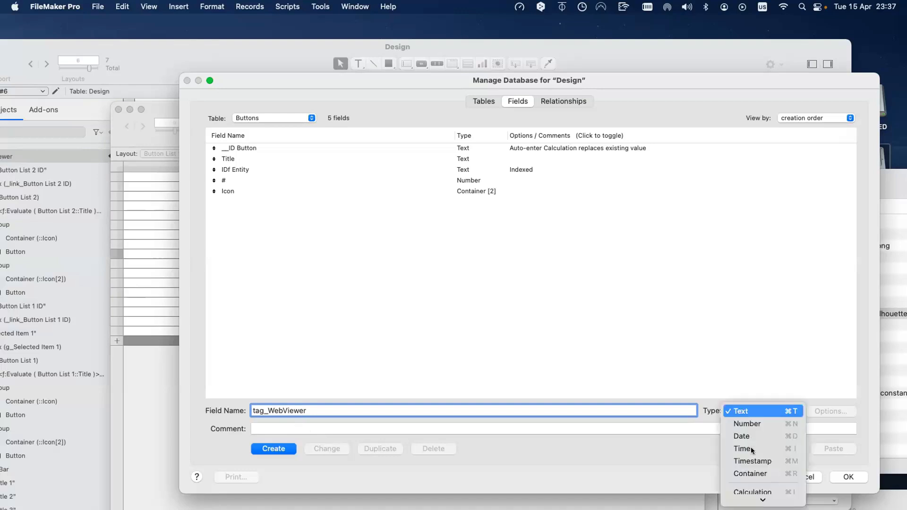
click(268, 449)
click(300, 204)
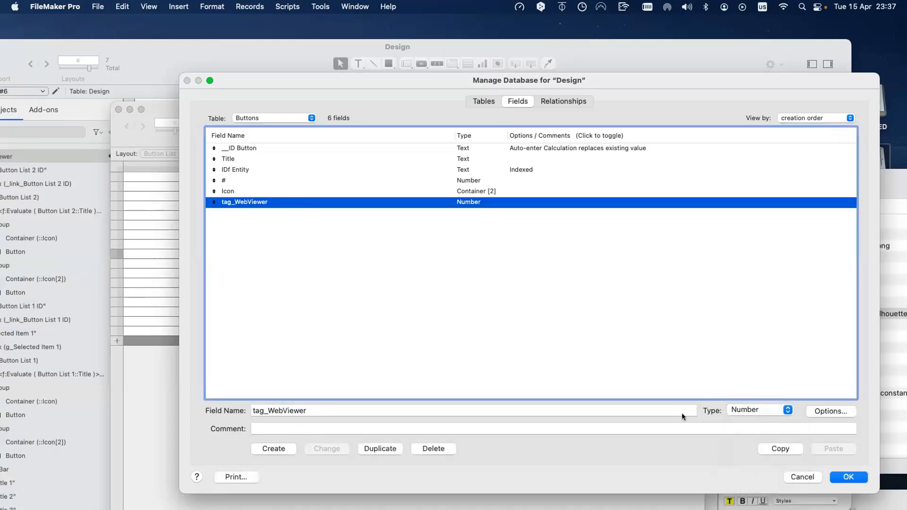
click(846, 478)
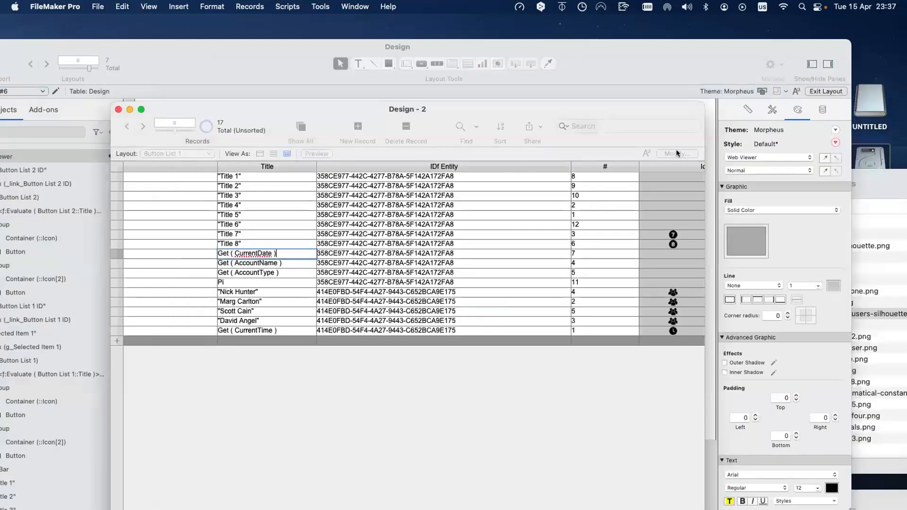
- Add the tag_WebViewer field as a column in the Button List 1 table view
click(677, 154)
click(214, 484)
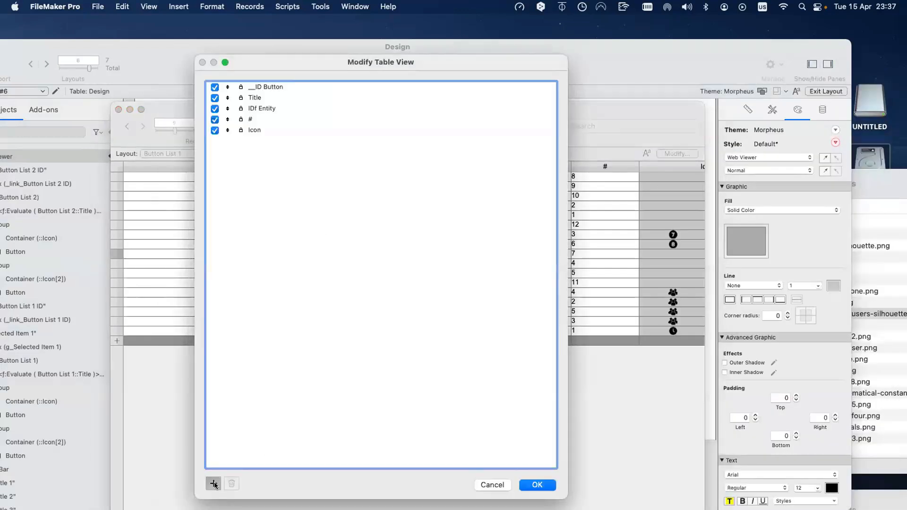
double_click(308, 231)
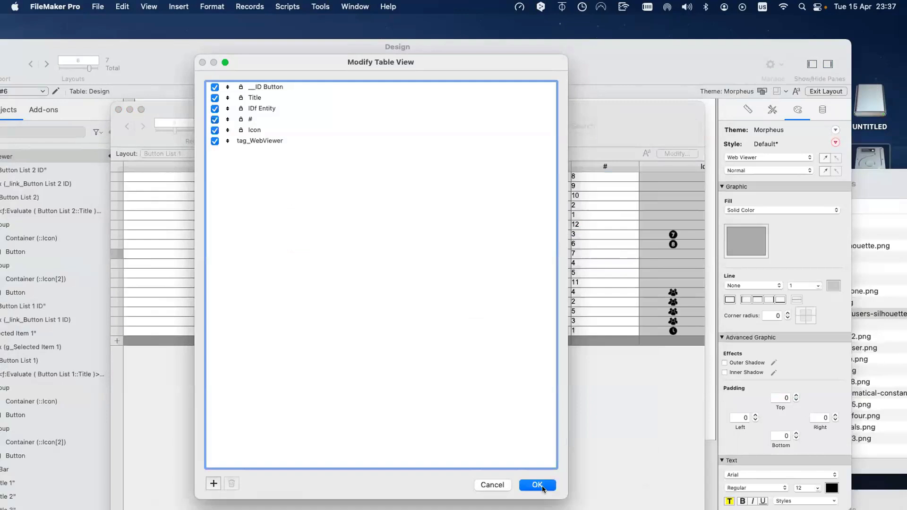
click(544, 487)
scroll(517, 297, right, 5)
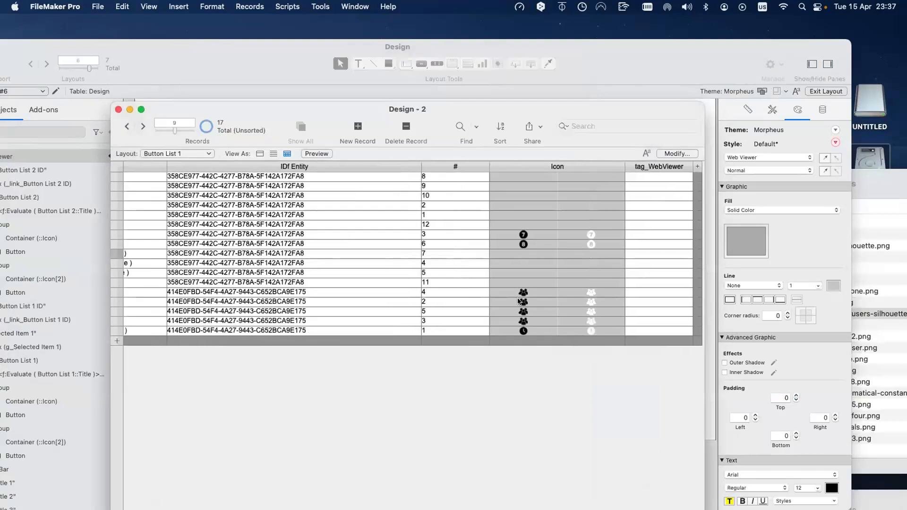
- Enter 1 in tag_WebViewer for the last record, the Get ( CurrentTime ) button
click(646, 330)
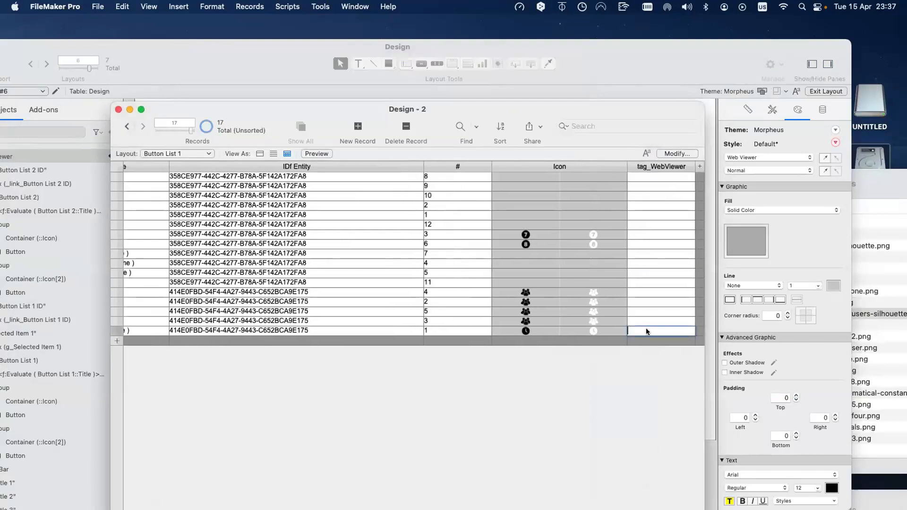
text(1)
click(632, 363)
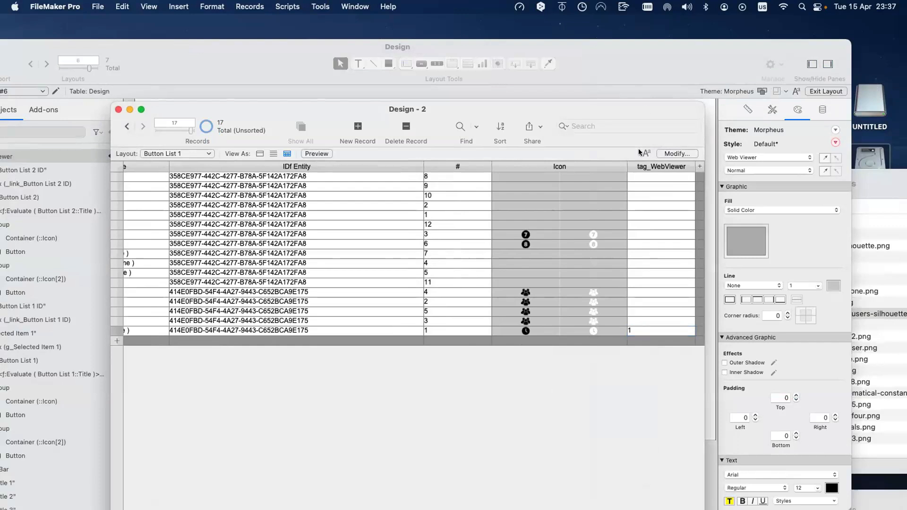
click(646, 258)
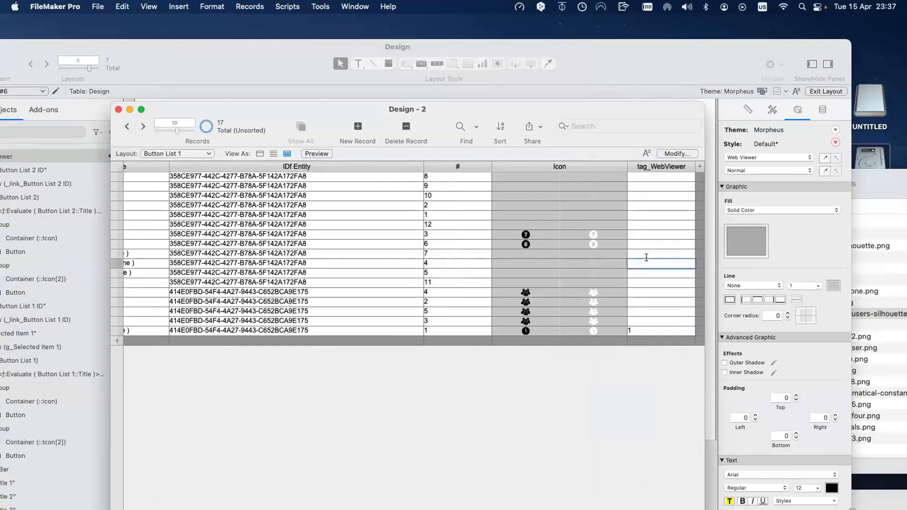
click(637, 331)
text(1)
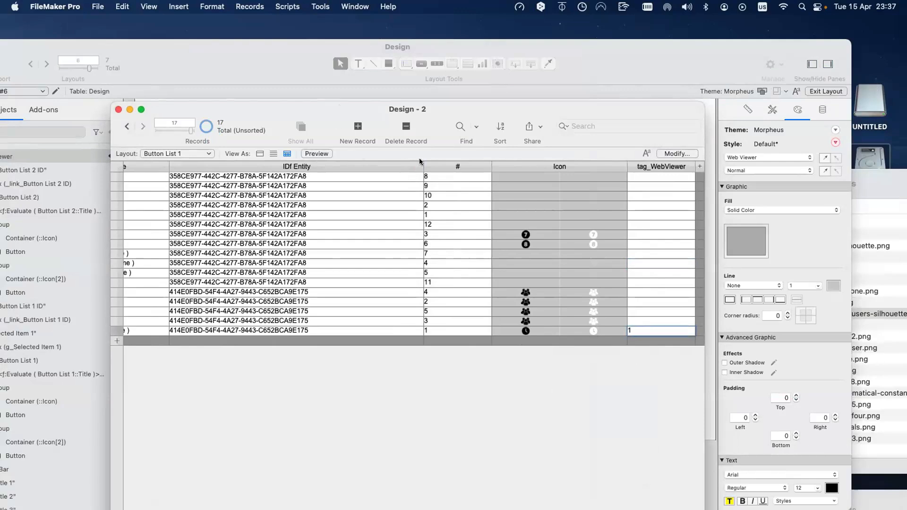
- Hide the web viewer on the Design layout with the condition "not Button List 2::tag_WebViewer"
drag(340, 110, 559, 263)
click(566, 179)
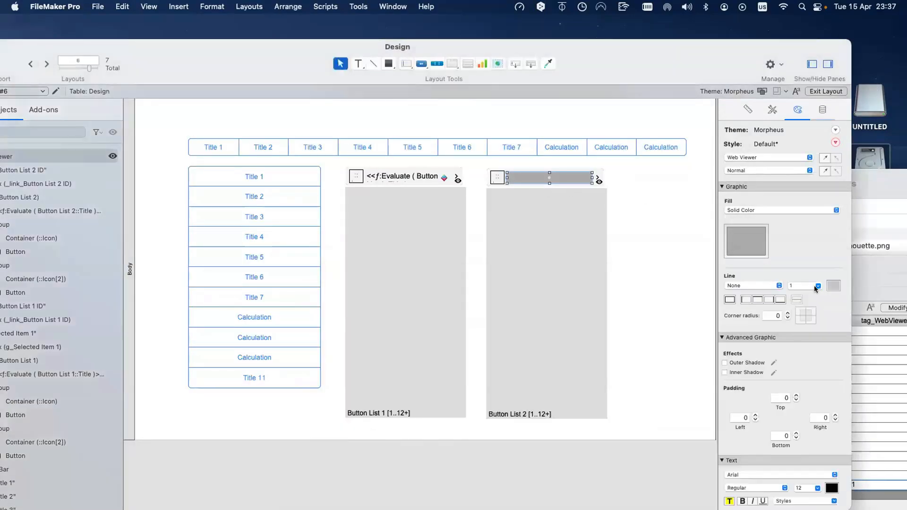
click(834, 335)
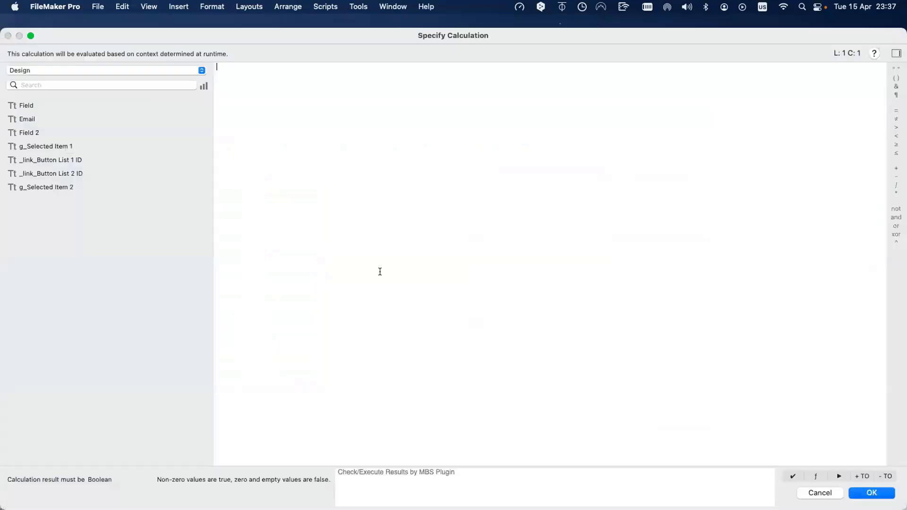
click(120, 71)
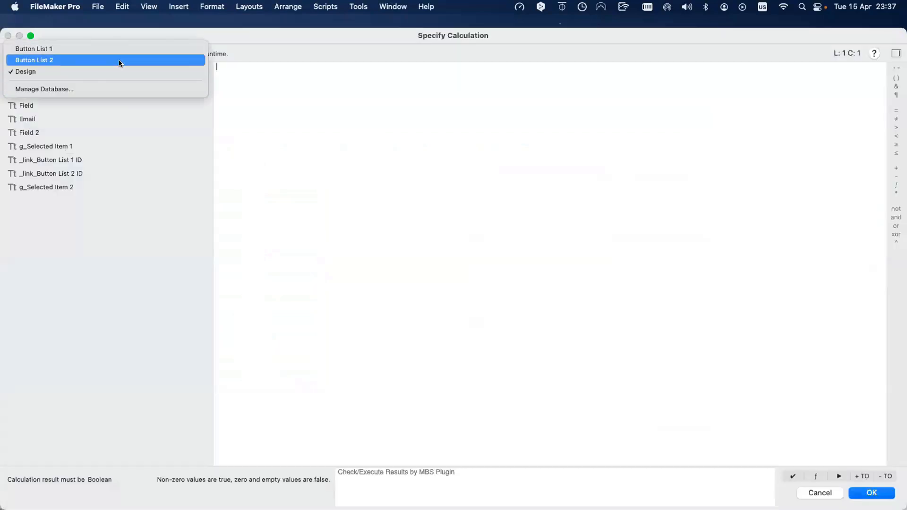
click(119, 61)
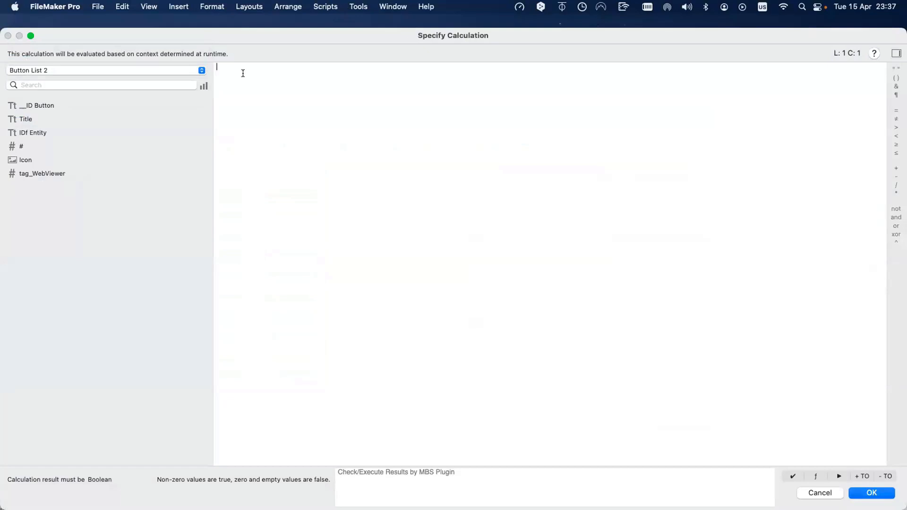
click(45, 179)
click(250, 85)
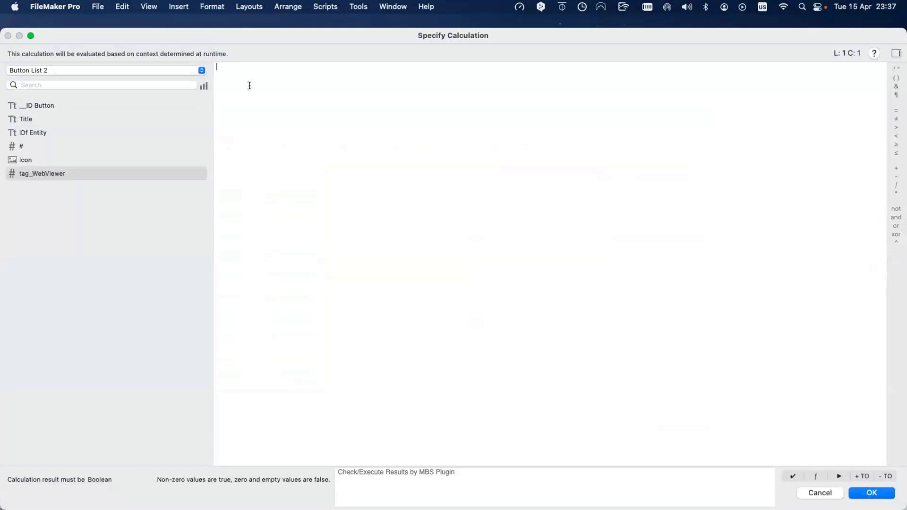
text(not)
double_click(33, 173)
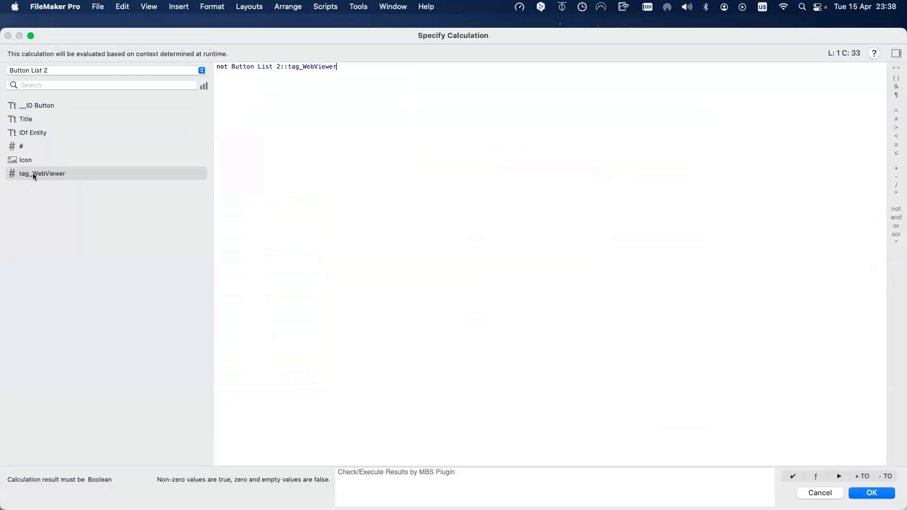
key(Return)
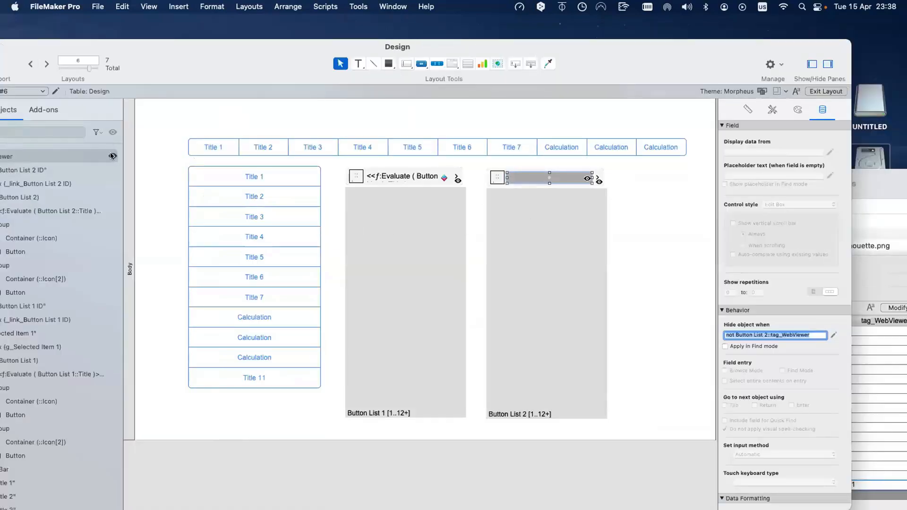
- Reuse the field reference to hide the Button List 2 title text when Button List 2::tag_WebViewer is true
click(735, 334)
key(shift+super+Right)
key(super+c)
click(527, 183)
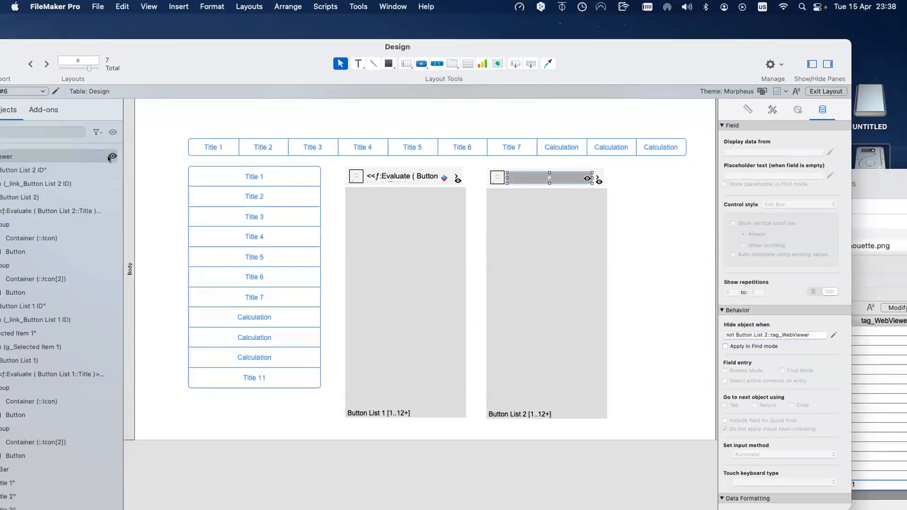
click(538, 182)
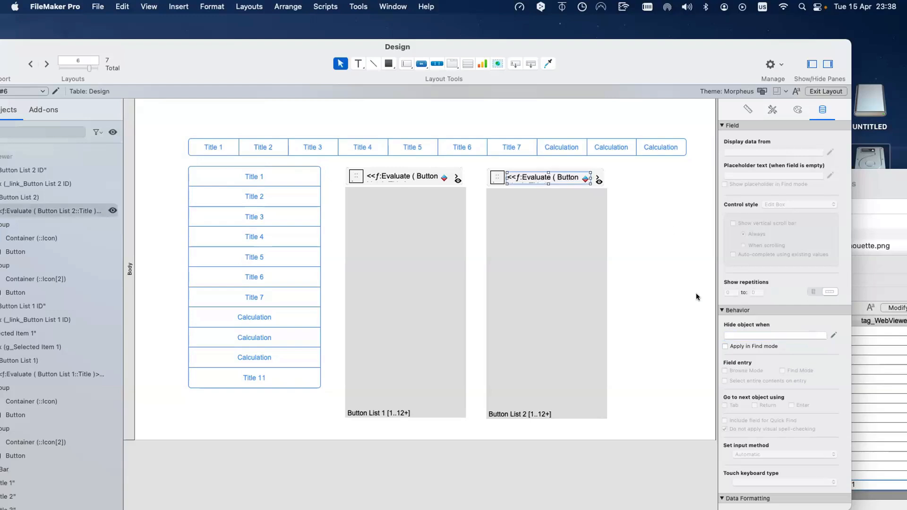
click(752, 335)
key(super+v)
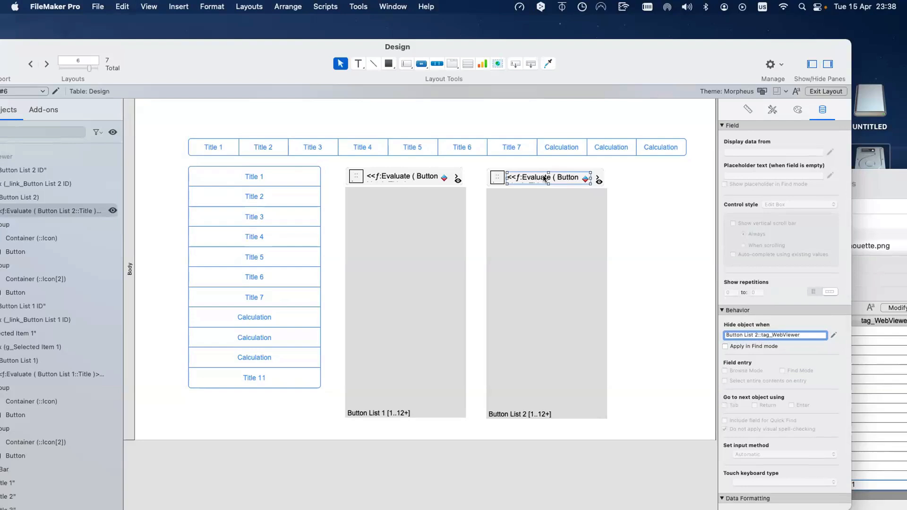
click(622, 188)
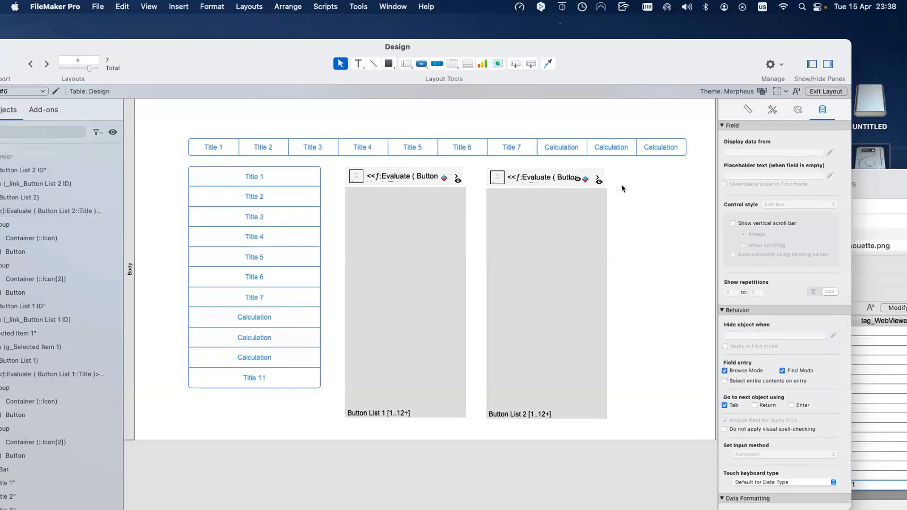
- Test the layout in Browse mode by selecting the second item of the second button list
key(super+b)
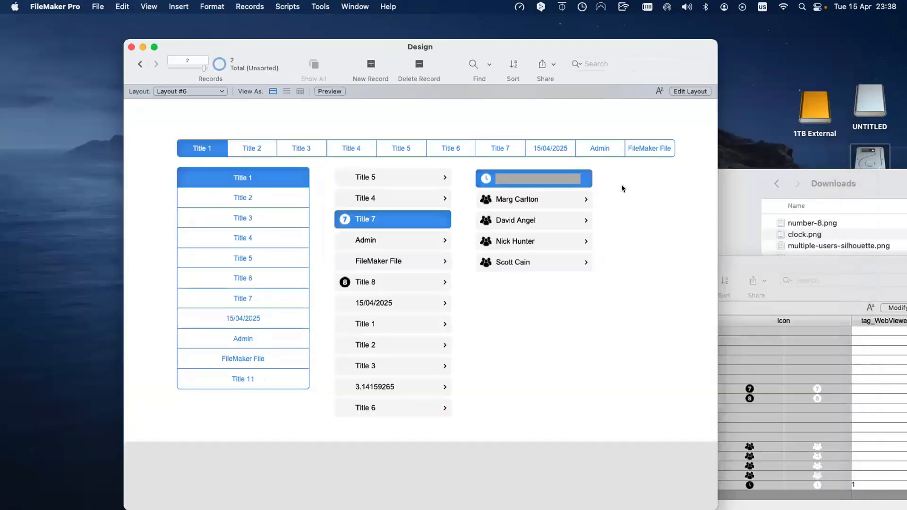
click(525, 199)
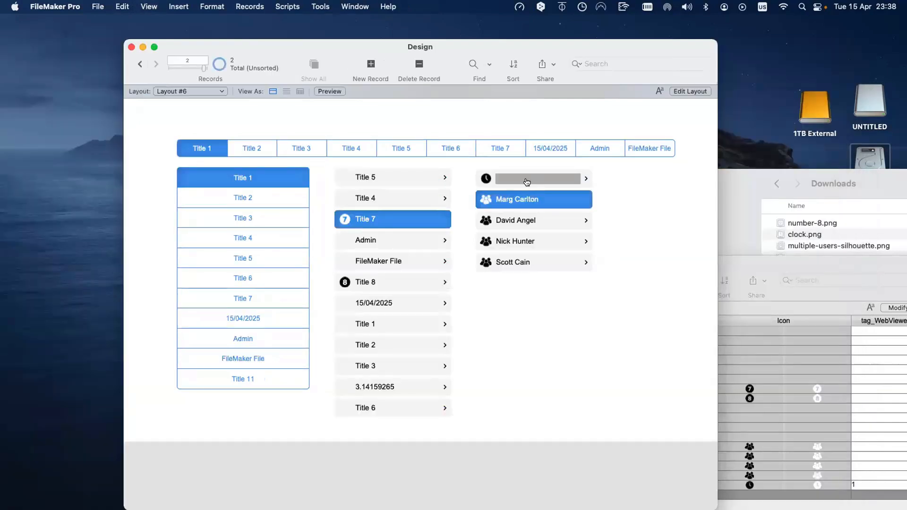
- Select the second item of the second button list and set tag_WebViewer to 1 for its # 2 record in the Design - 2 window
click(585, 182)
click(568, 200)
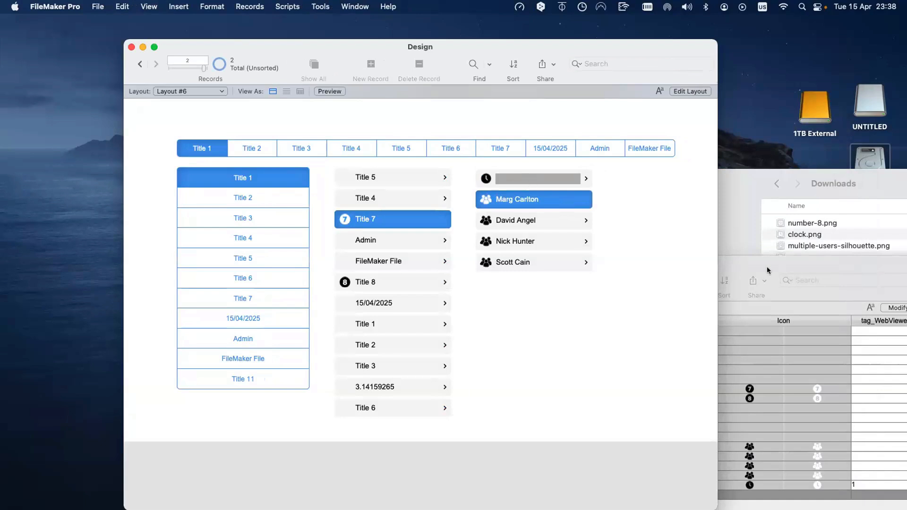
drag(731, 271, 451, 262)
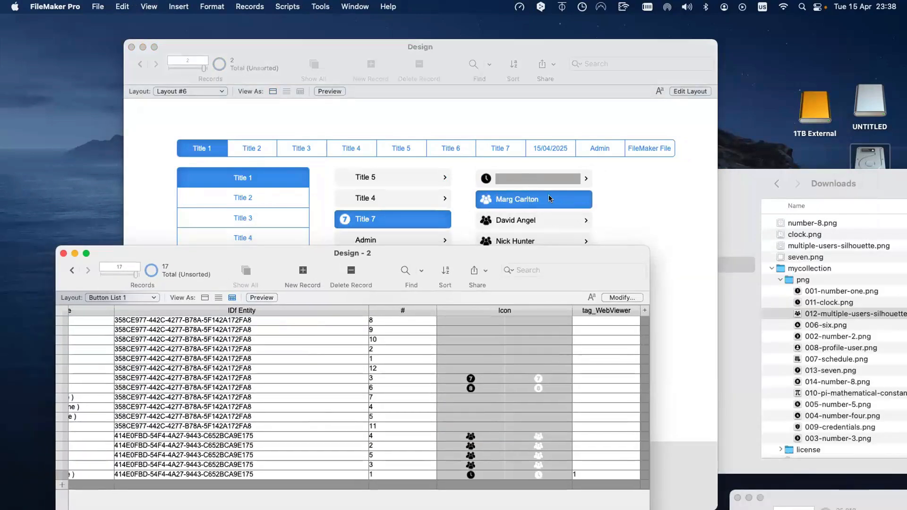
drag(529, 252, 489, 181)
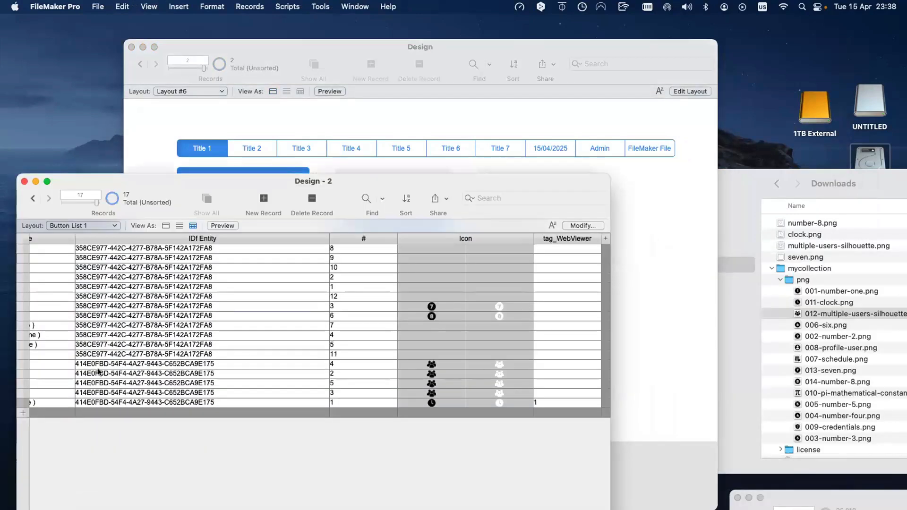
drag(160, 191, 204, 188)
scroll(164, 339, left, 5)
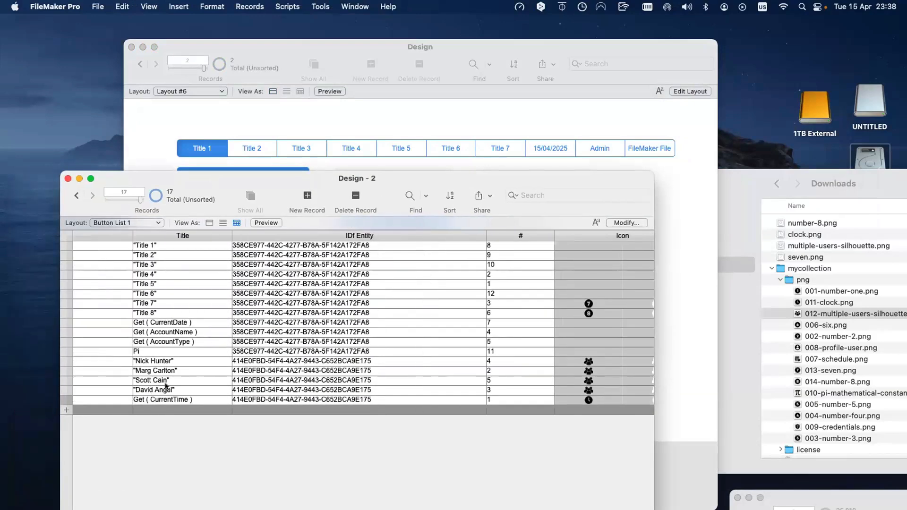
click(203, 373)
scroll(458, 376, right, 5)
click(609, 370)
text(1)
click(589, 449)
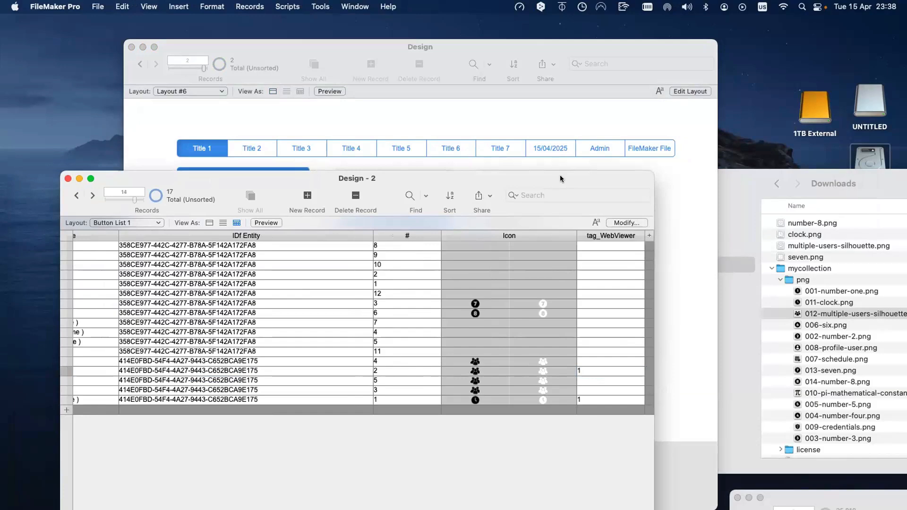
- Select the first item of the second button list, and clear tag_WebViewer for the second item's # 2 record
click(676, 193)
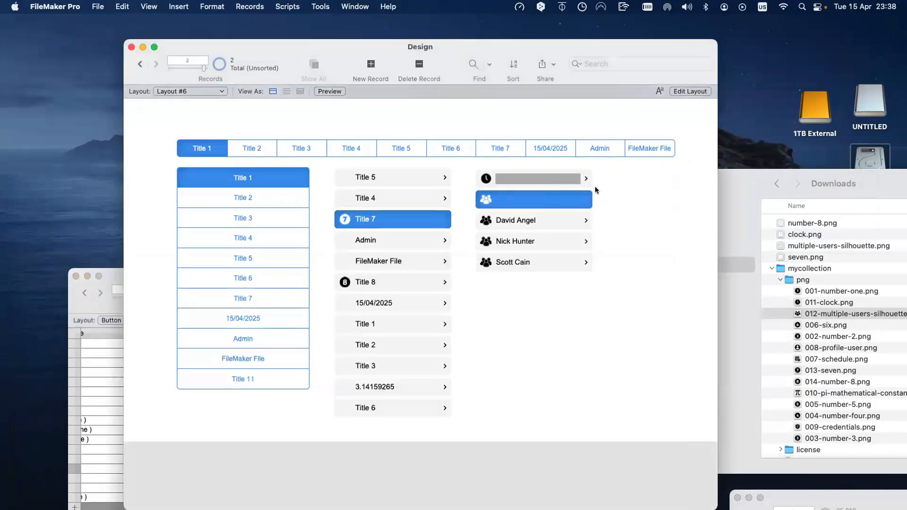
click(583, 178)
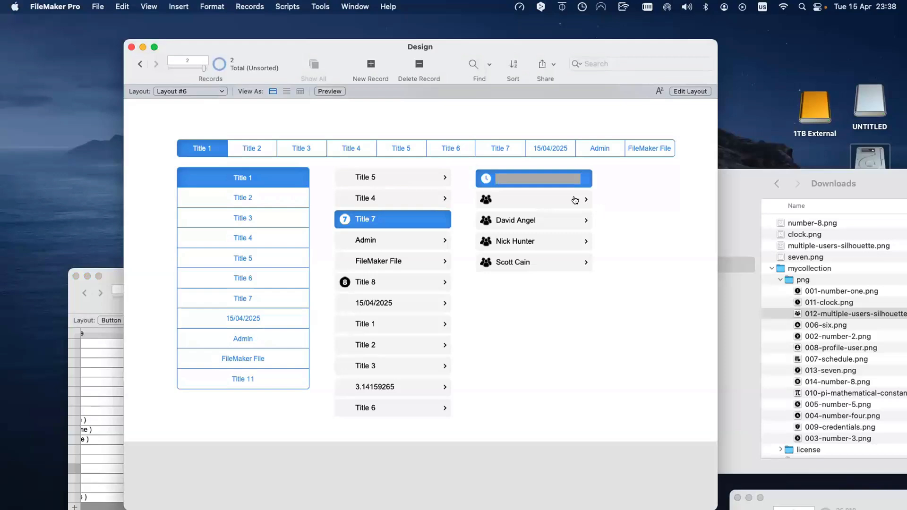
drag(107, 272, 67, 178)
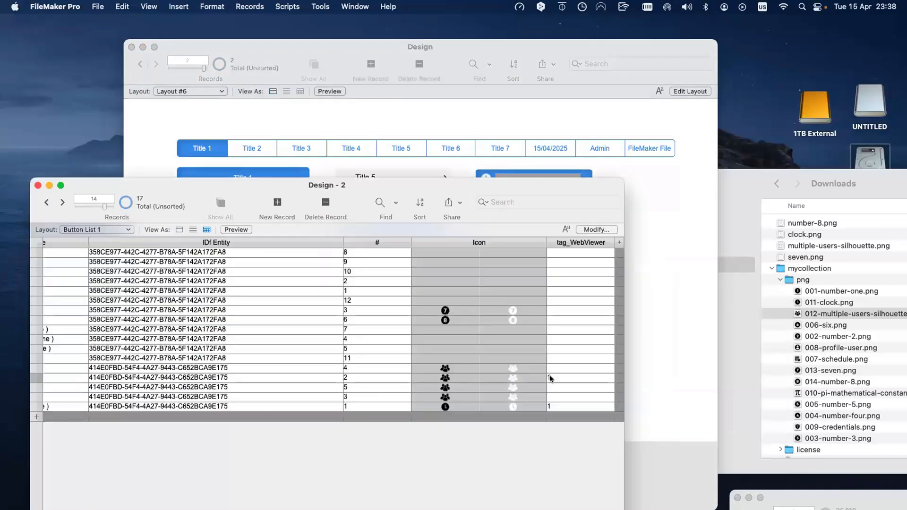
click(555, 374)
key(BackSpace)
click(543, 216)
drag(546, 219, 571, 299)
click(628, 197)
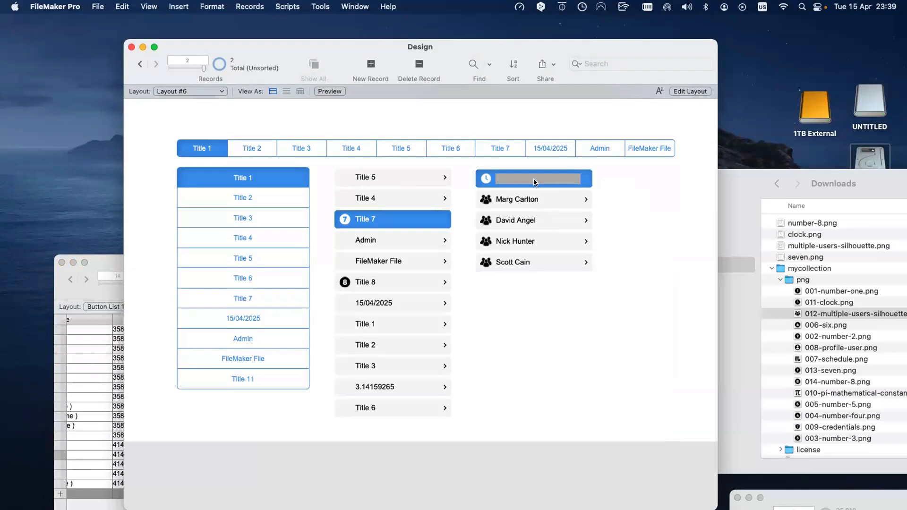
- Delete the web viewer overlapping the title text in the Button List 2 portal row in Layout mode
key(super+l)
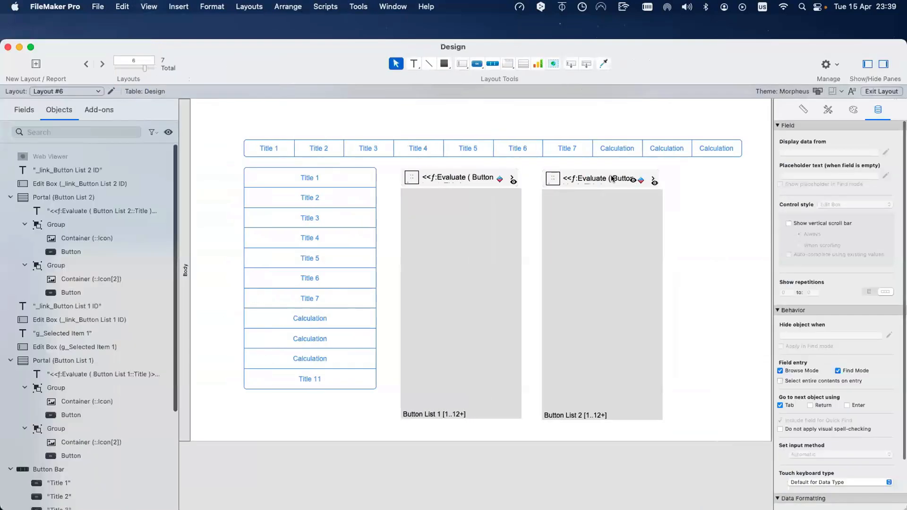
click(611, 178)
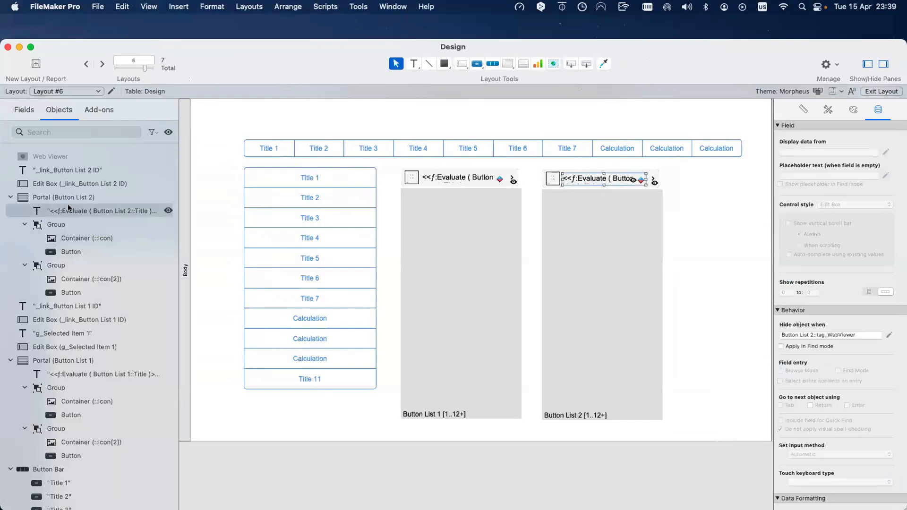
click(62, 156)
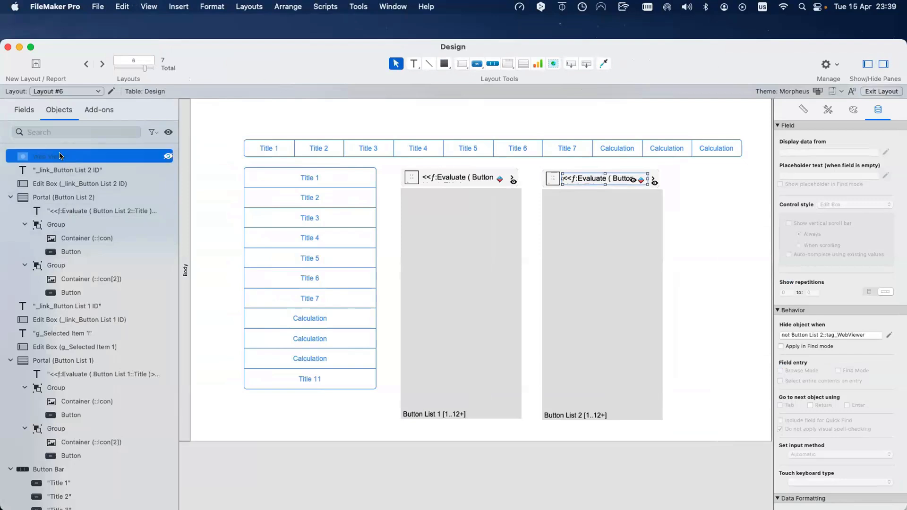
drag(594, 177, 693, 195)
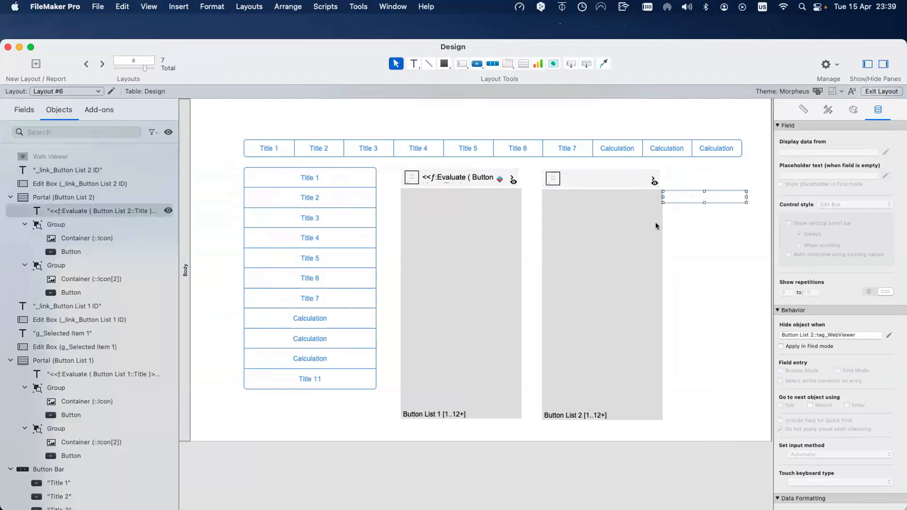
key(super+z)
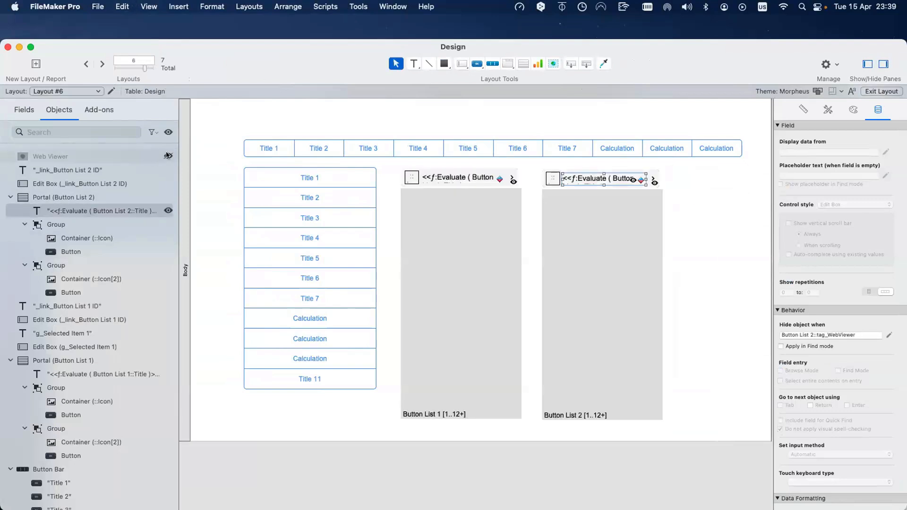
click(569, 185)
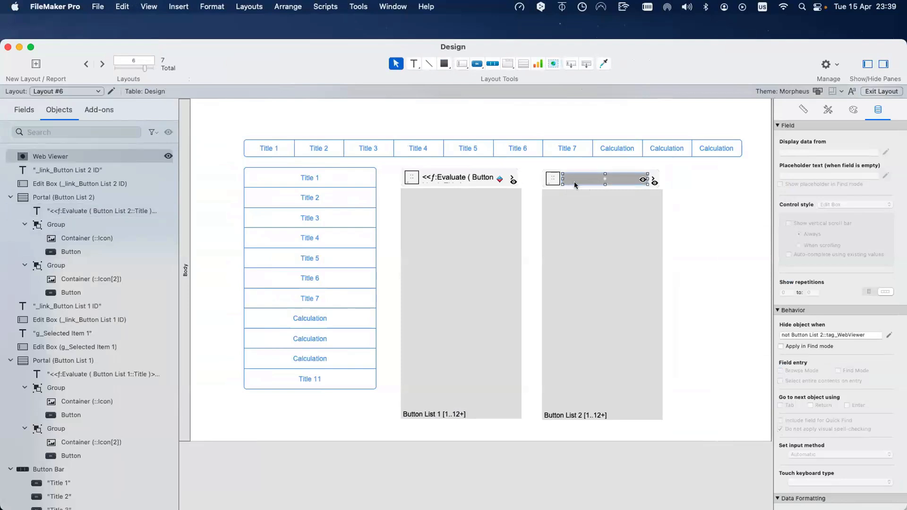
mouse_move(576, 185)
mouse_down()
mouse_move(688, 185)
mouse_move(580, 177)
mouse_up()
key(Delete)
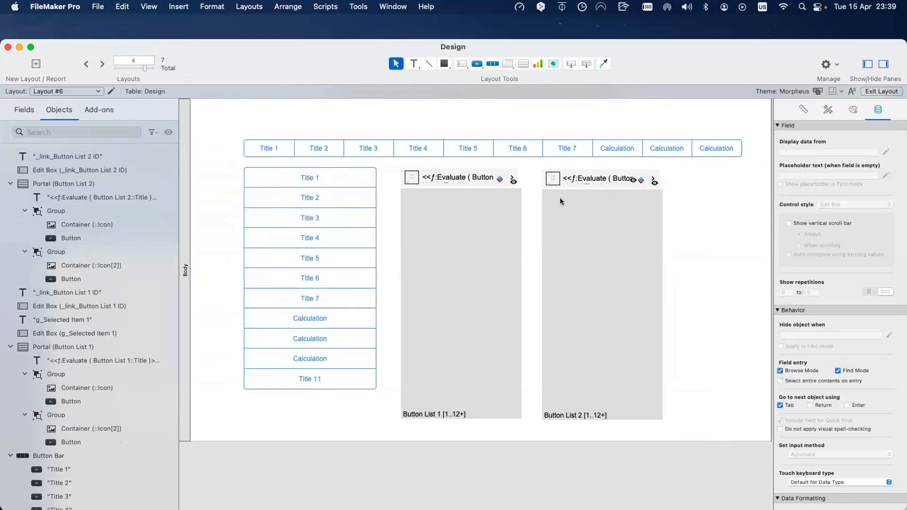
- Rearrange the windows so that the Design - 2 records window is in front and fully accessible
drag(668, 66, 566, 85)
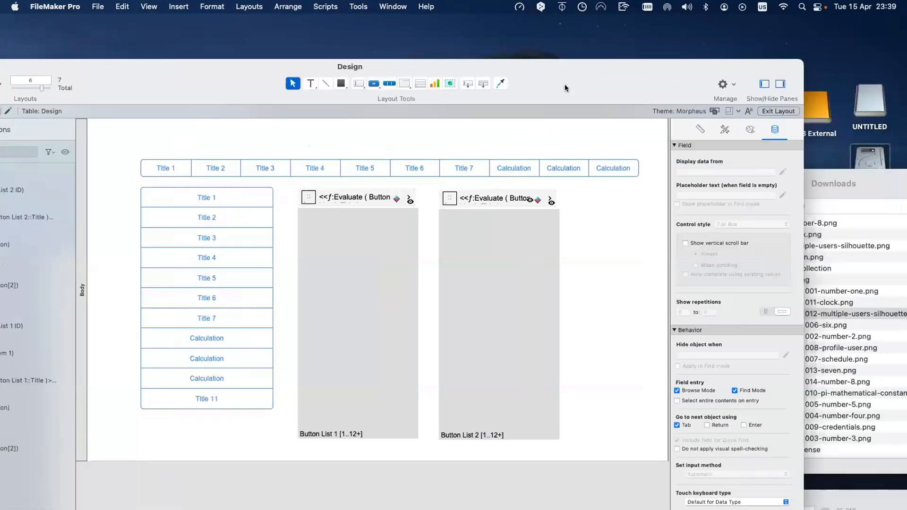
drag(618, 75, 591, 91)
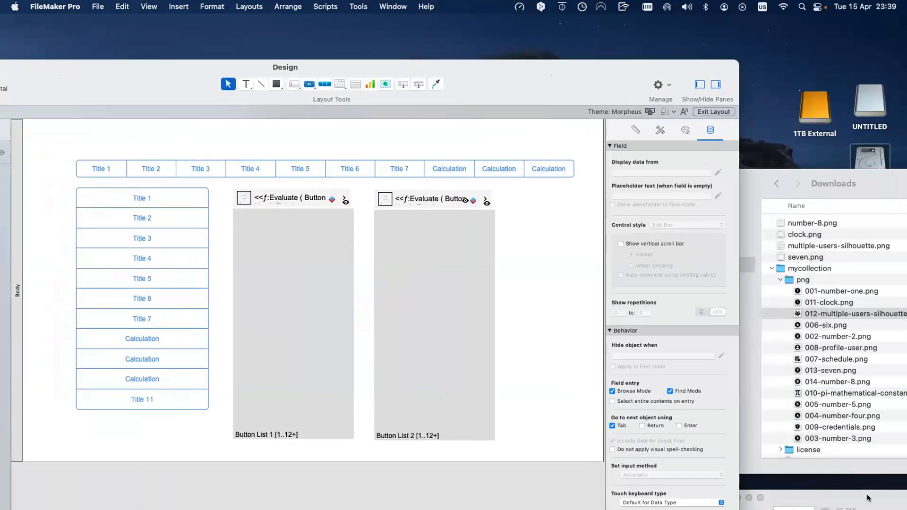
drag(859, 479, 863, 504)
drag(486, 68, 482, 49)
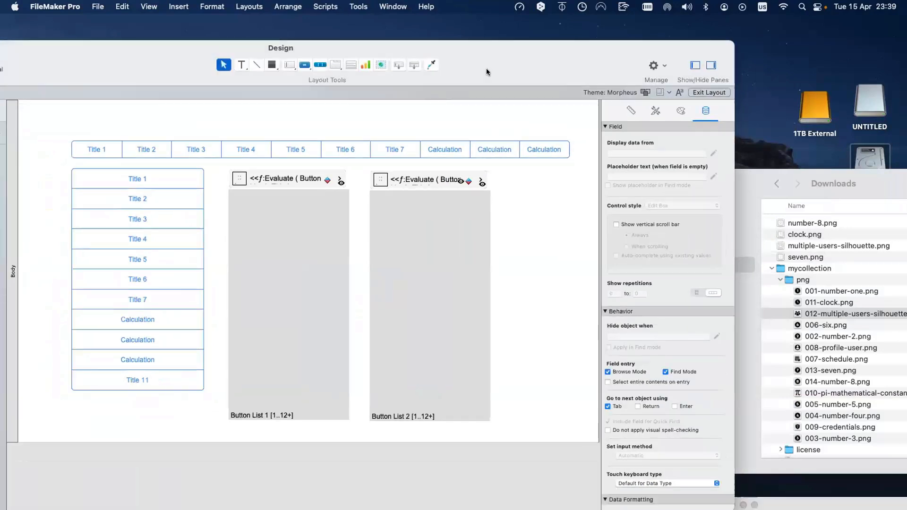
click(755, 179)
drag(723, 178, 795, 390)
drag(332, 57, 423, 400)
drag(370, 257, 298, 86)
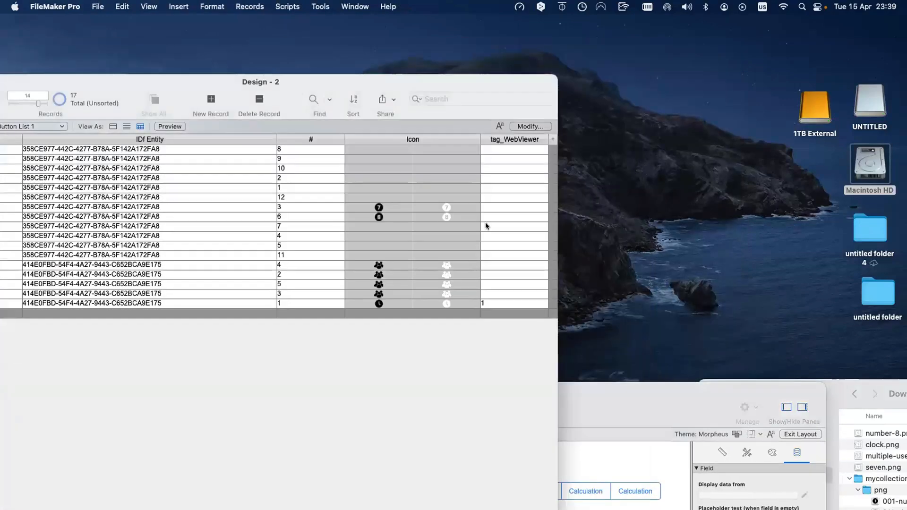
- Delete the tag_WebViewer field from the Buttons table and save the database changes
key(super+shift+d)
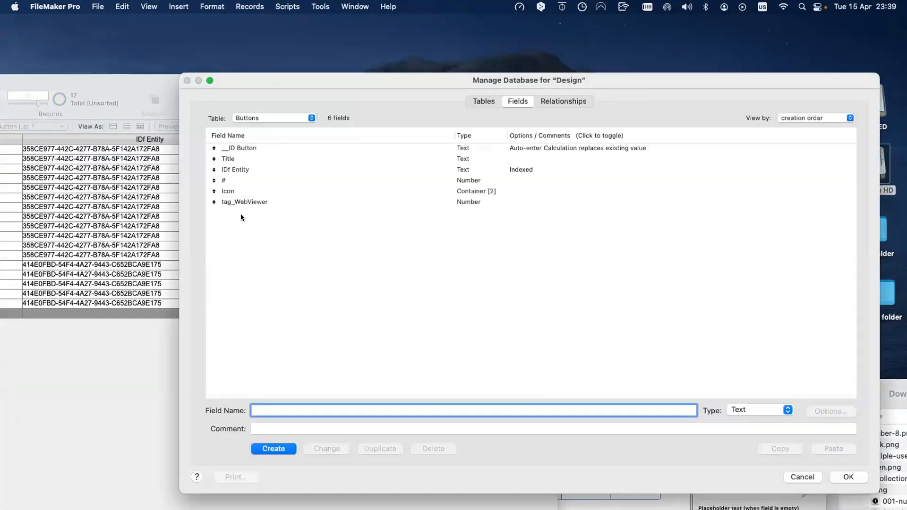
click(252, 202)
click(430, 448)
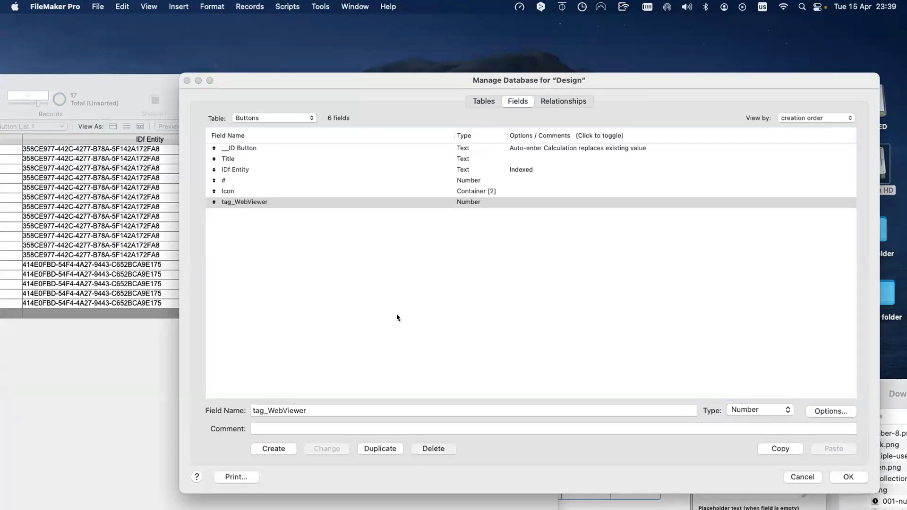
click(260, 265)
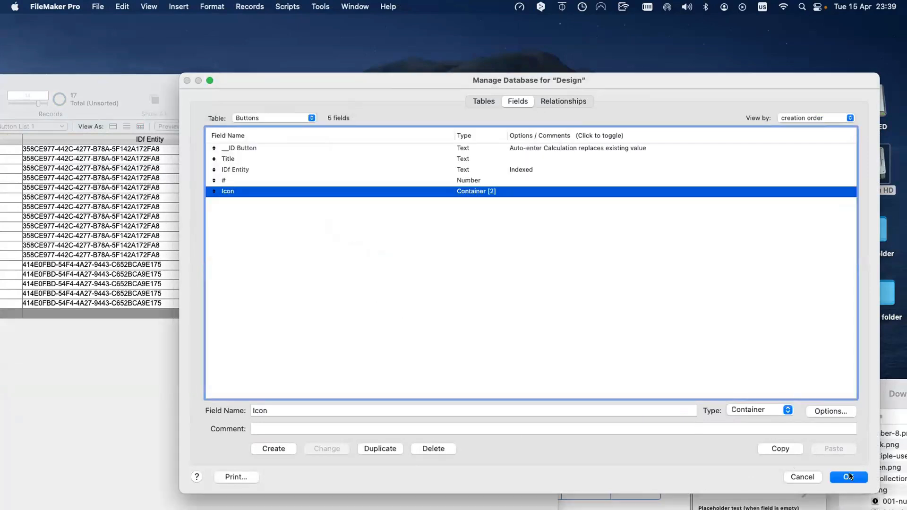
click(849, 477)
- Remove the hide condition from the title text in the Button List 2 portal row on the Design layout
drag(608, 401, 500, 167)
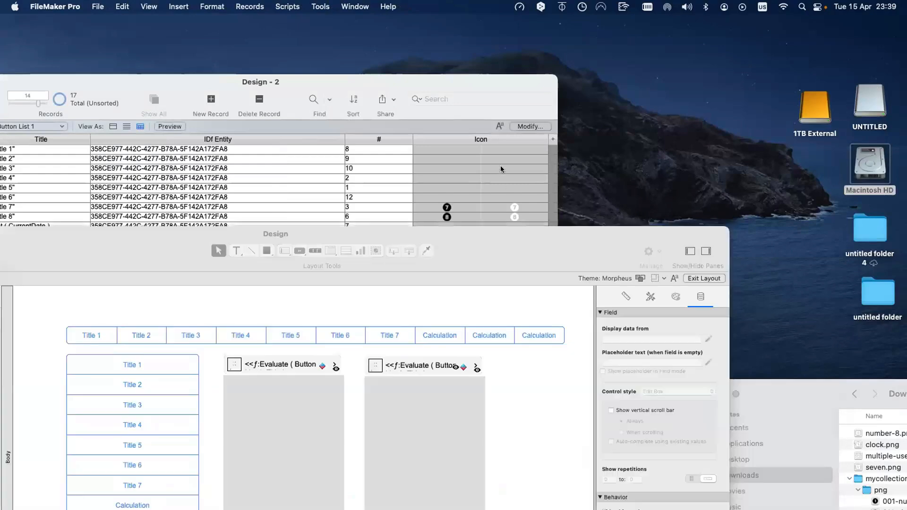
click(424, 282)
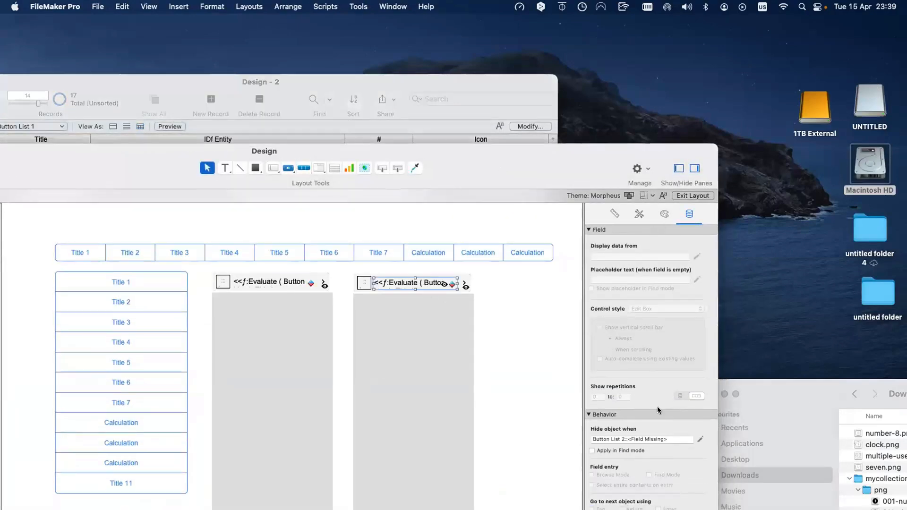
click(664, 434)
key(super+x)
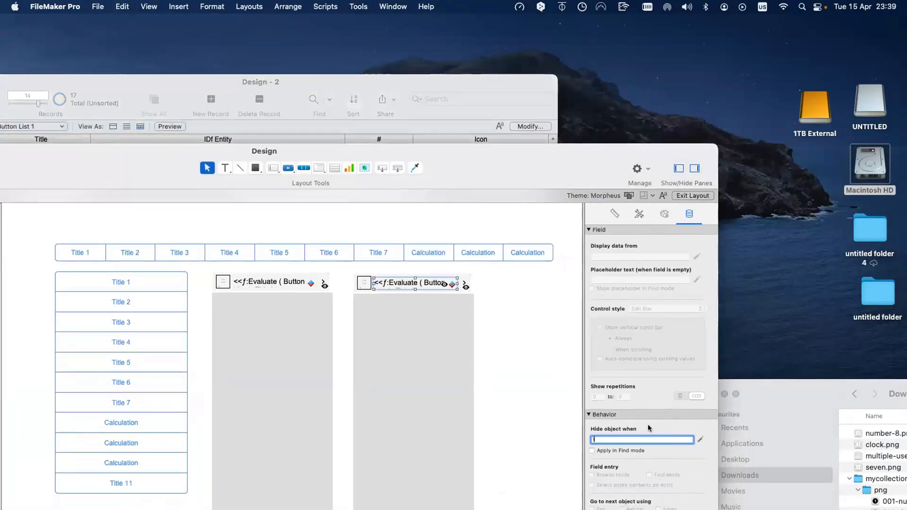
key(Return)
click(442, 229)
- Draw a rectangle on the layout to the right of the Button List 2 portal
drag(292, 152, 360, 130)
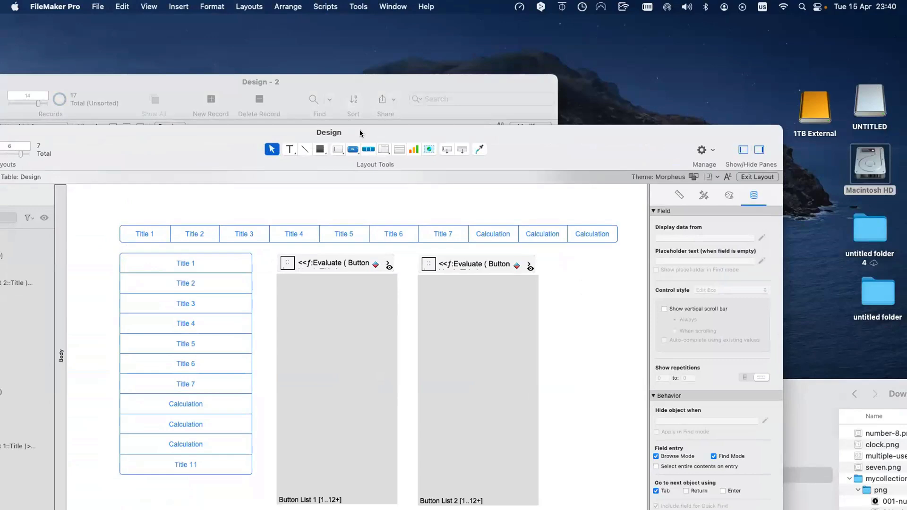
drag(406, 150, 416, 80)
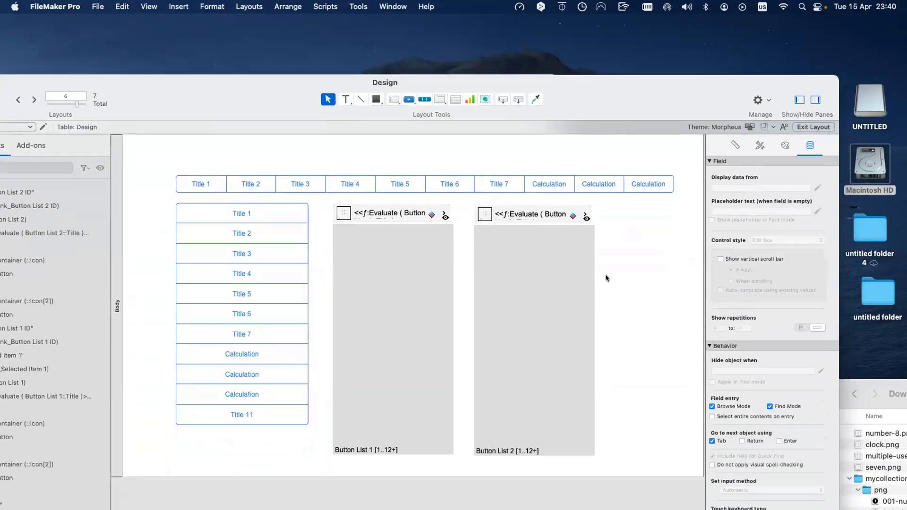
click(538, 214)
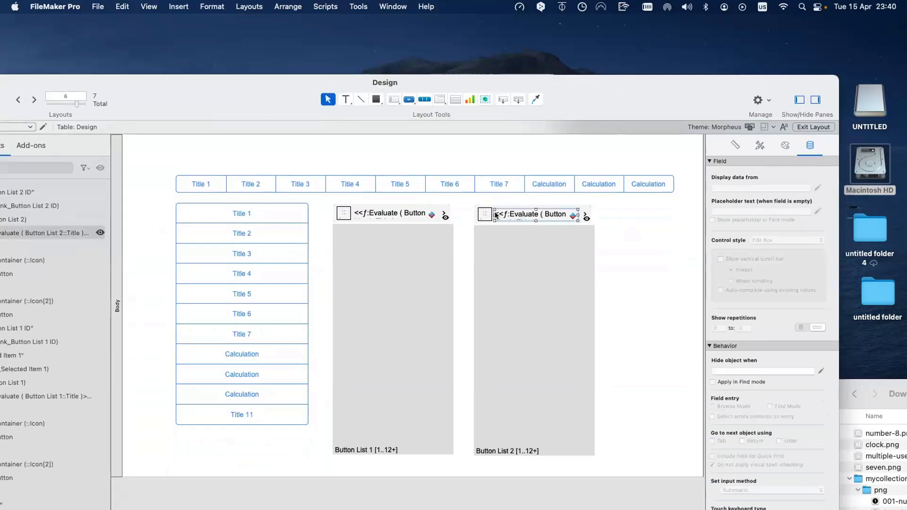
click(443, 216)
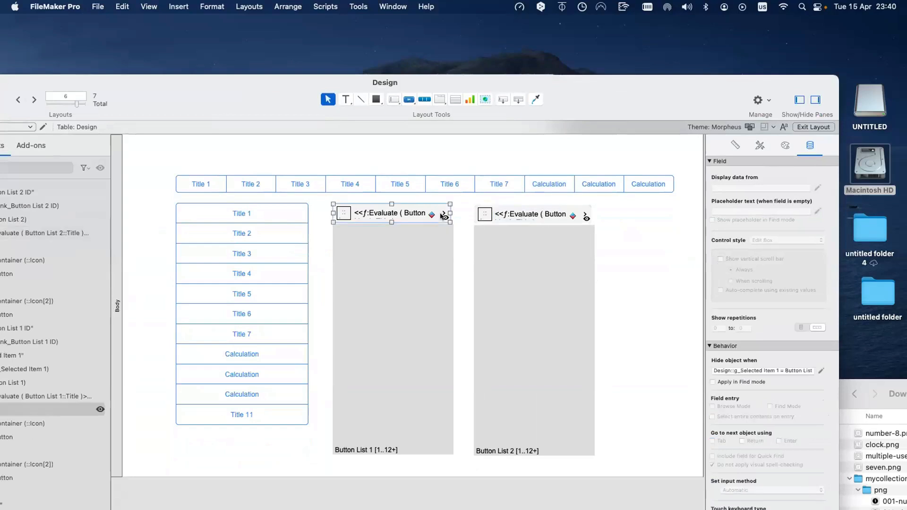
click(376, 99)
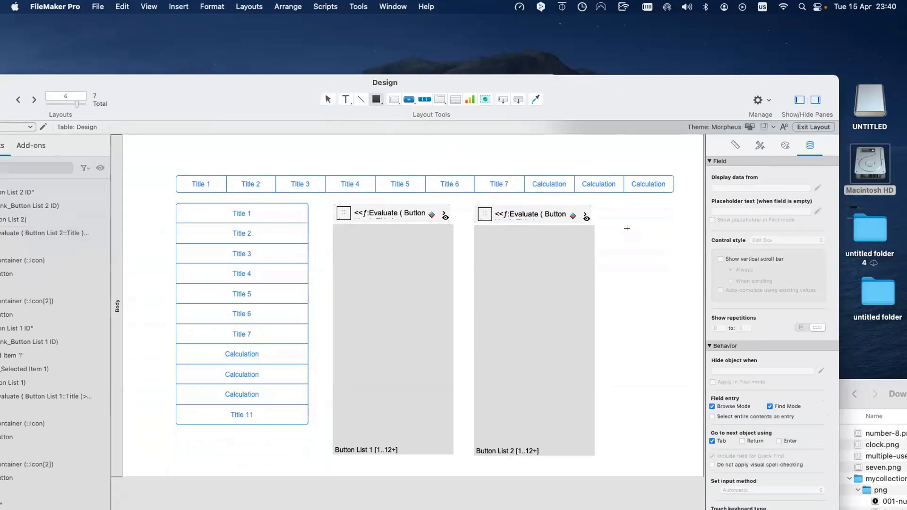
drag(604, 211, 688, 252)
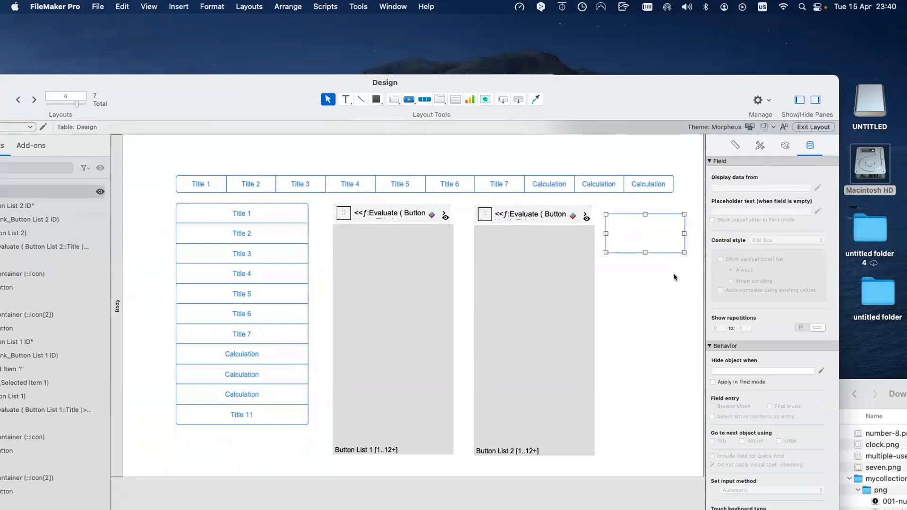
- Place the Design table's Field with its label below the new rectangle
click(676, 272)
click(654, 242)
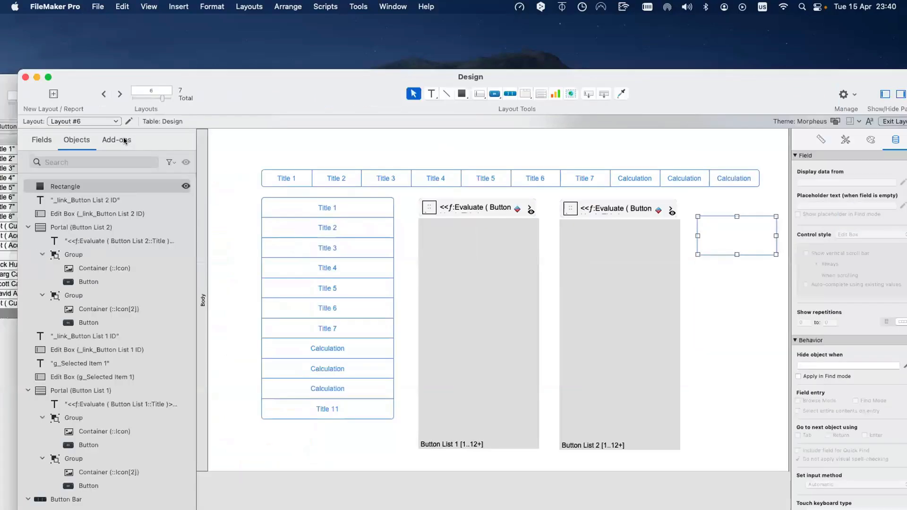
click(41, 139)
drag(71, 203, 709, 282)
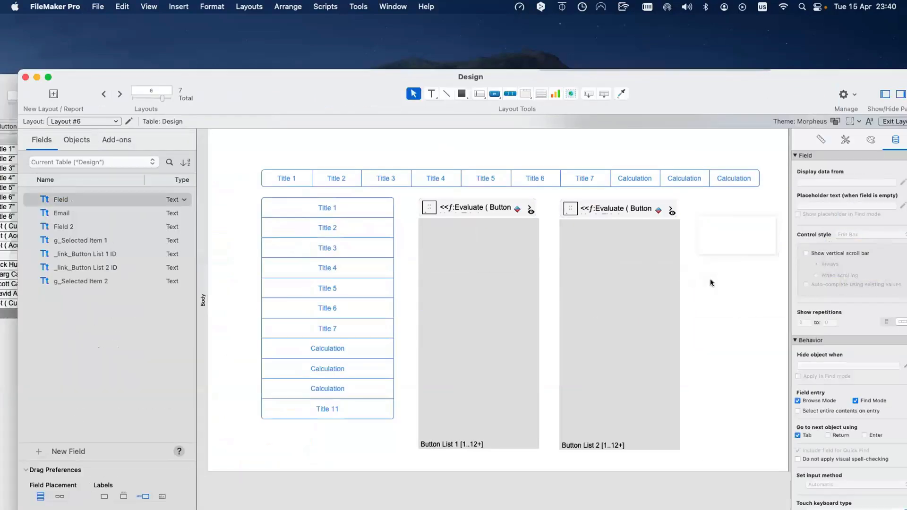
scroll(586, 293, right, 5)
click(581, 280)
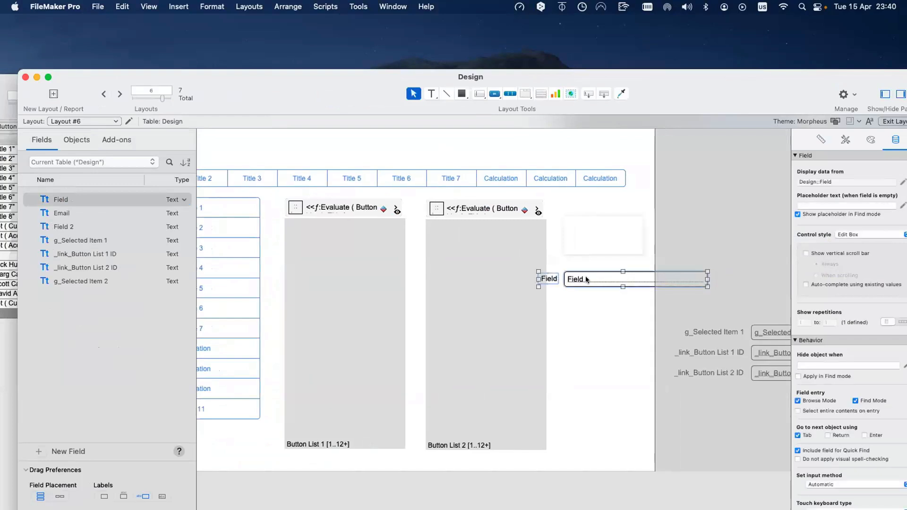
- Shorten the Field edit box and place it inside the new rectangle with its label above it
click(741, 280)
click(701, 277)
drag(708, 279, 588, 240)
shift+click(543, 279)
click(611, 256)
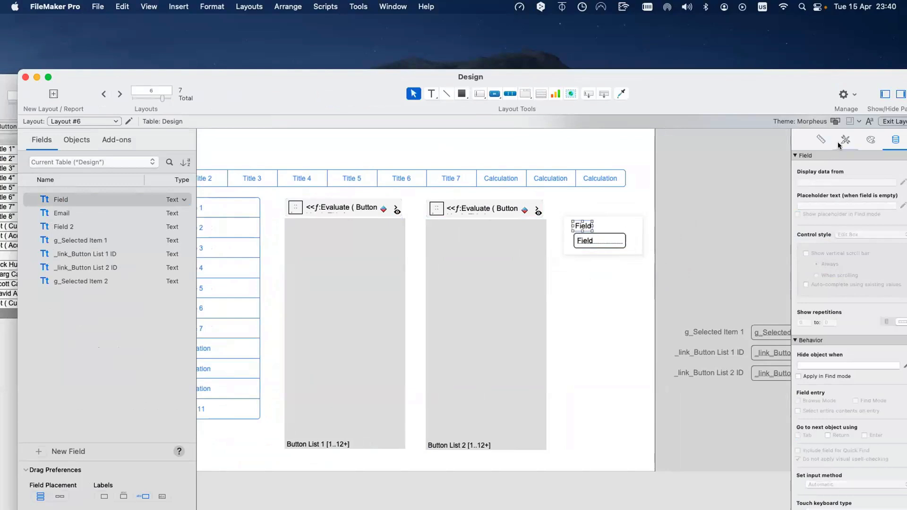
- Apply a small grey label style to the Field label and adjust the label and edit box to fit the rectangle
click(846, 141)
click(815, 322)
click(596, 232)
mouse_move(594, 234)
mouse_down()
mouse_move(637, 237)
mouse_move(587, 237)
mouse_up()
click(674, 239)
click(602, 237)
shift+click(581, 226)
click(710, 229)
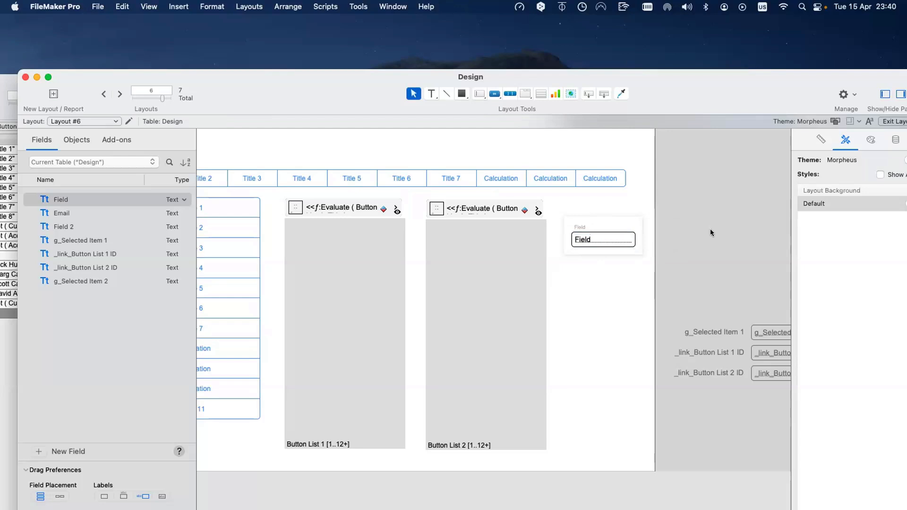
- Select the rectangle, label and field together and set their hide condition to 1
drag(680, 257, 569, 220)
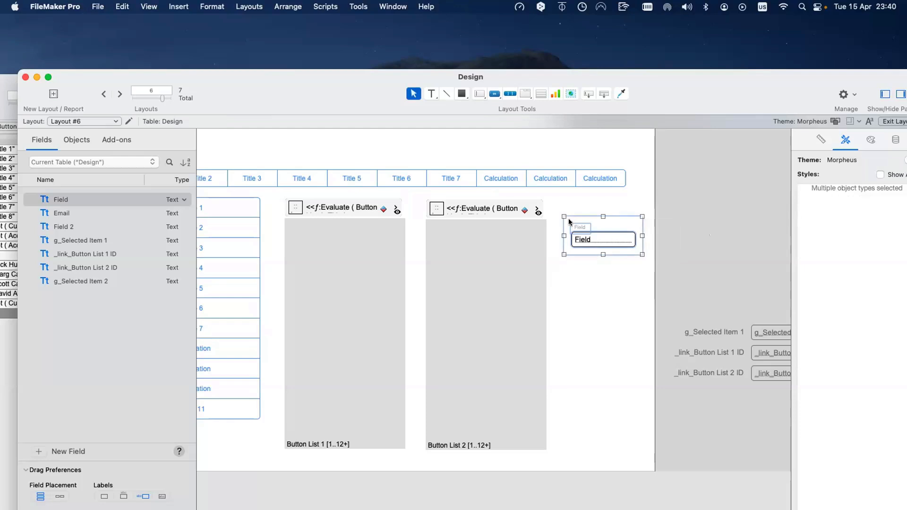
scroll(594, 208, right, 1)
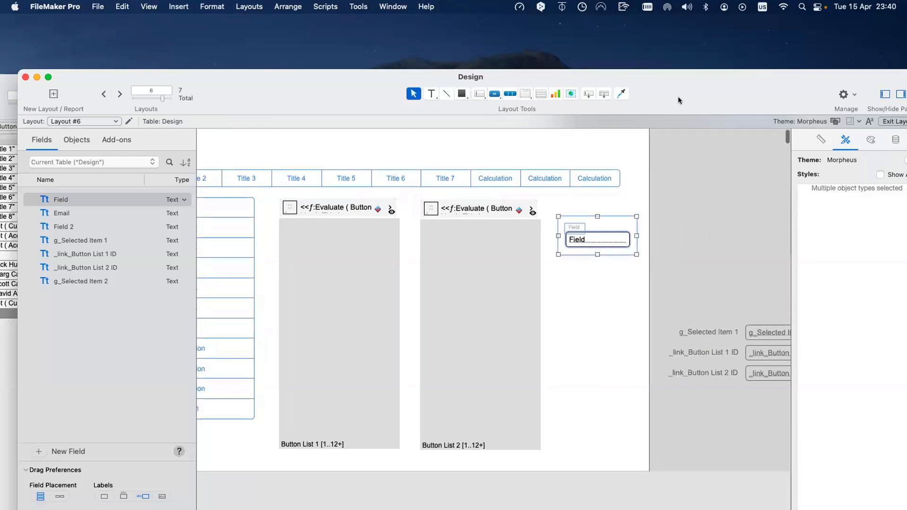
drag(676, 96, 625, 92)
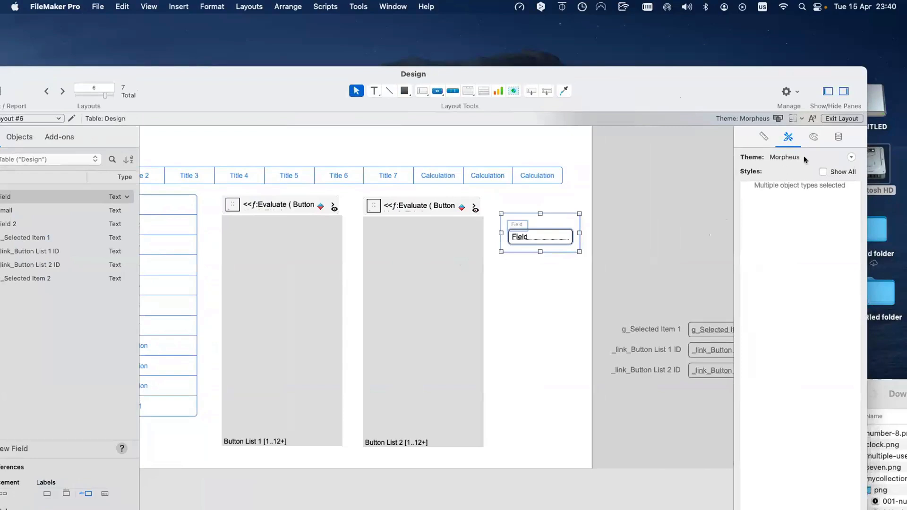
click(834, 140)
click(760, 362)
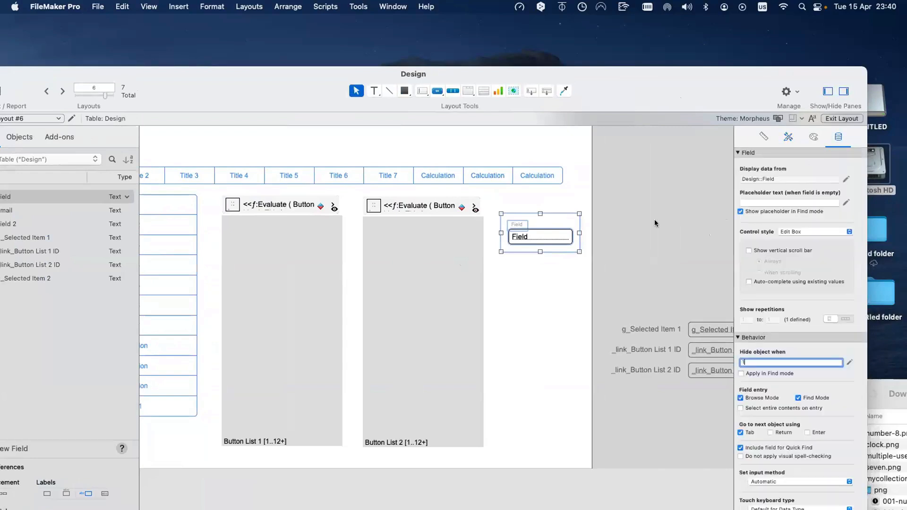
click(654, 219)
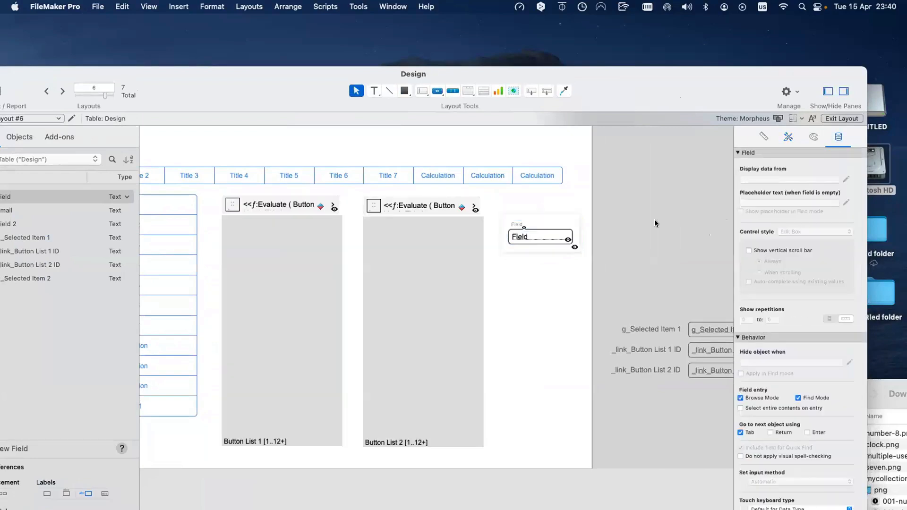
- Check the hide condition of the label, field and rectangle individually
click(519, 224)
key(Tab)
key(Tab)
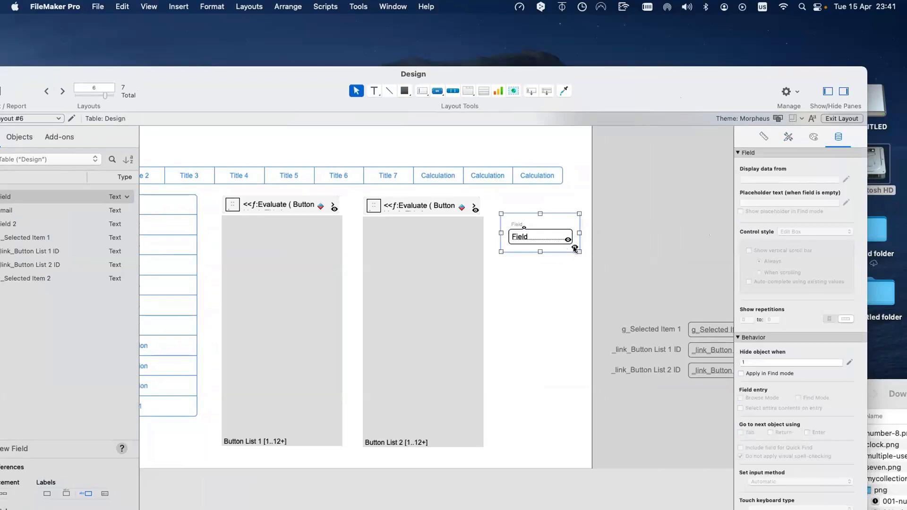
mouse_move(575, 248)
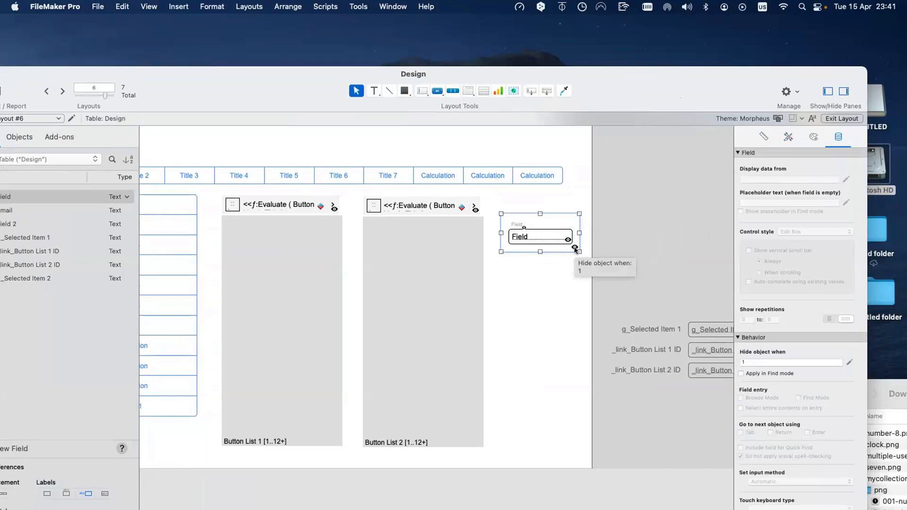
click(766, 364)
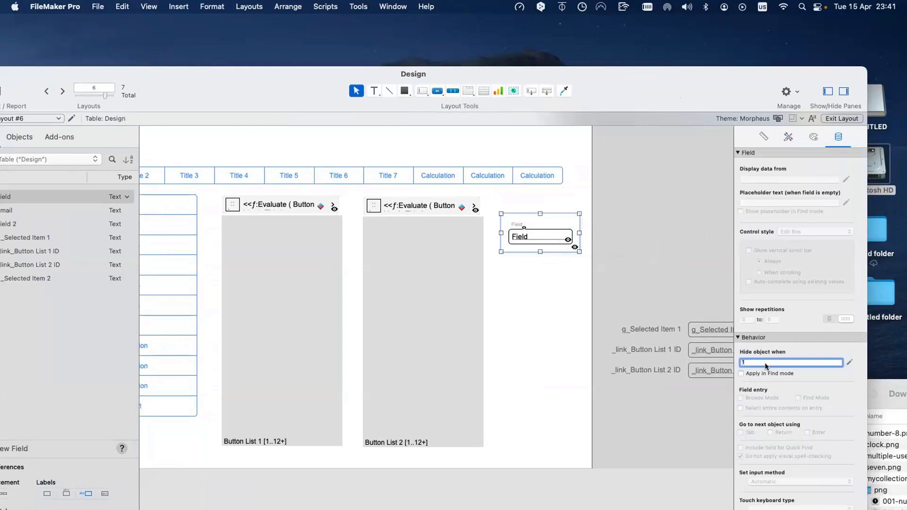
click(575, 250)
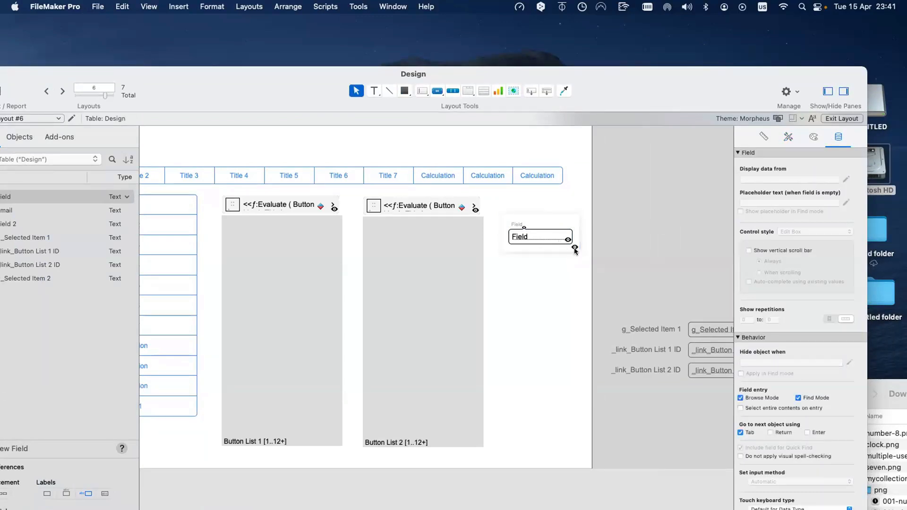
click(576, 250)
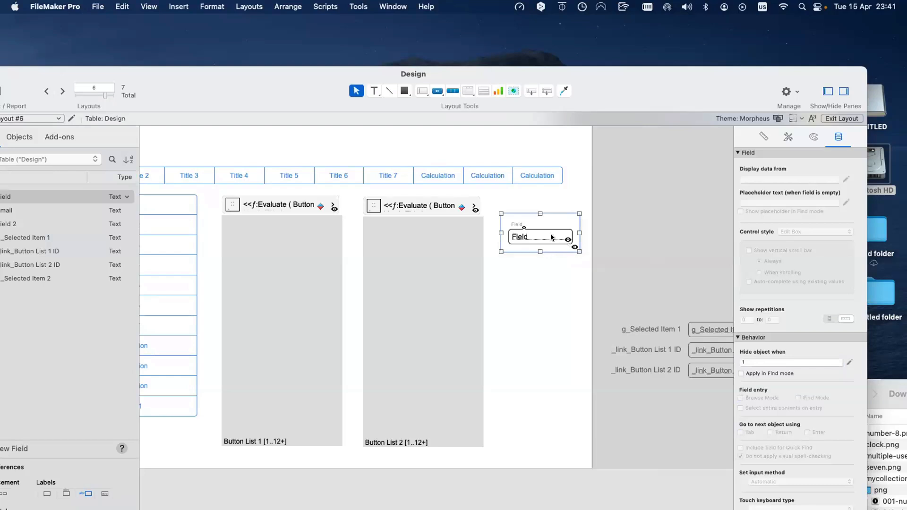
click(524, 228)
click(524, 227)
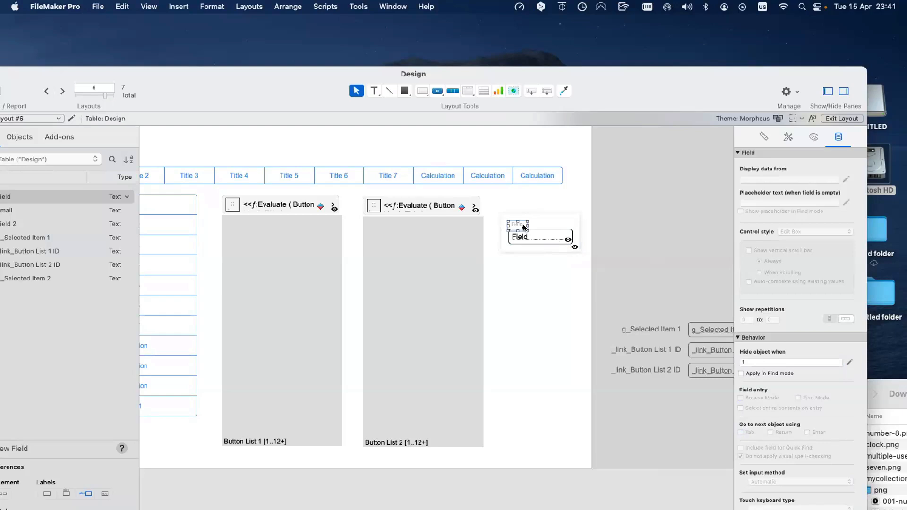
- Preview the layout in Browse mode, and clear the hide condition of the Field label
click(565, 304)
key(super+b)
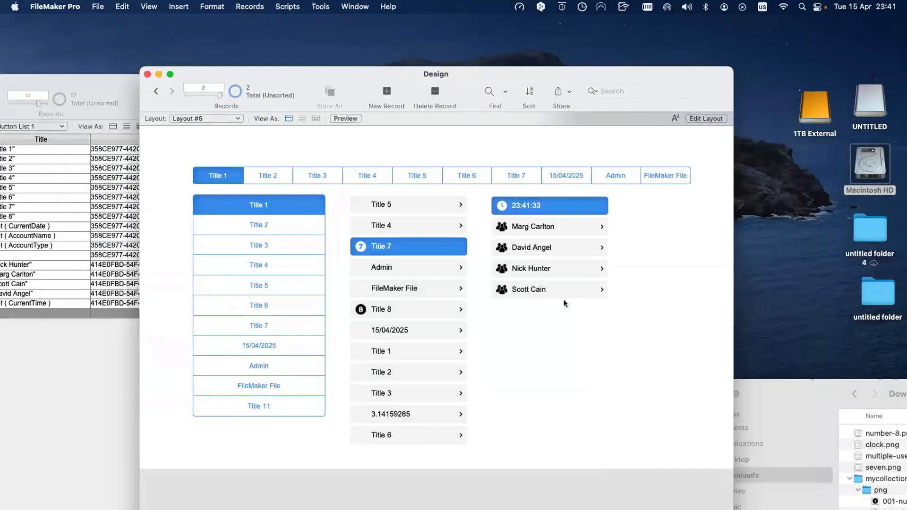
key(super+l)
drag(663, 273, 593, 225)
click(601, 226)
click(806, 362)
key(BackSpace)
key(super+b)
- Clear the hide condition of the rectangle and the field in Layout mode and return to Browse mode
key(super+l)
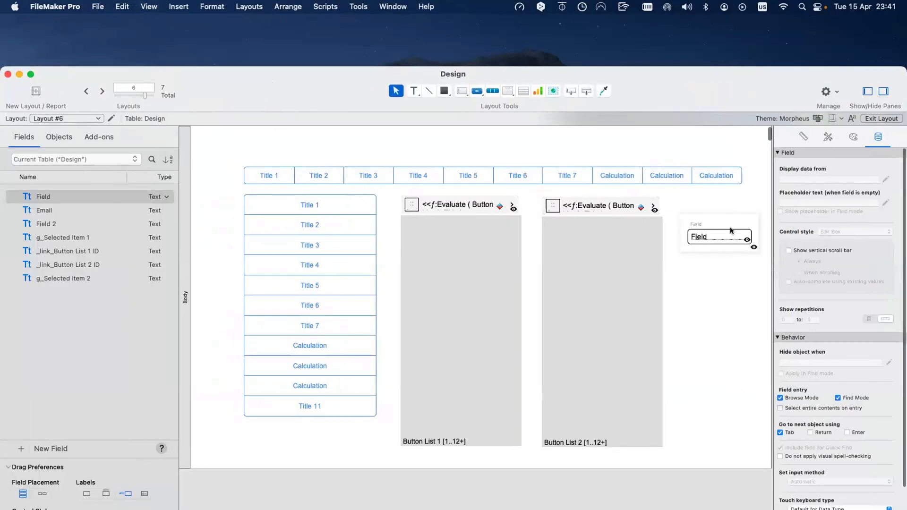
click(734, 226)
click(807, 362)
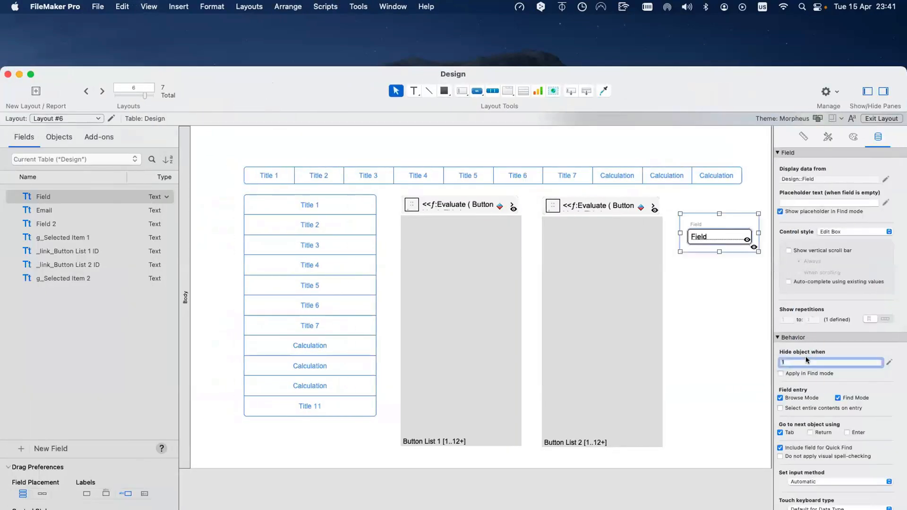
click(720, 349)
key(super+b)
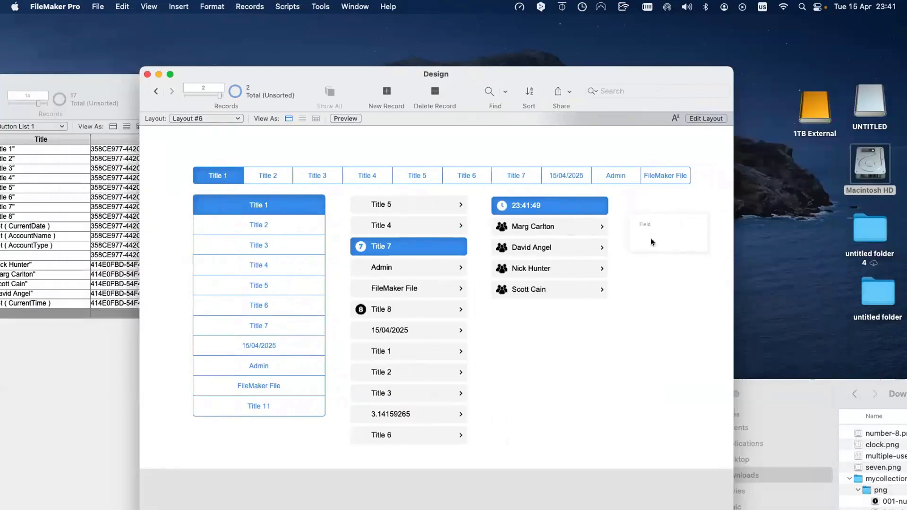
- Enter "Field" as the value of the field inside the rectangle in the current record
click(652, 235)
text(Field)
click(659, 259)
- Group the rectangle, Field label and field into one object in Layout mode
key(super+l)
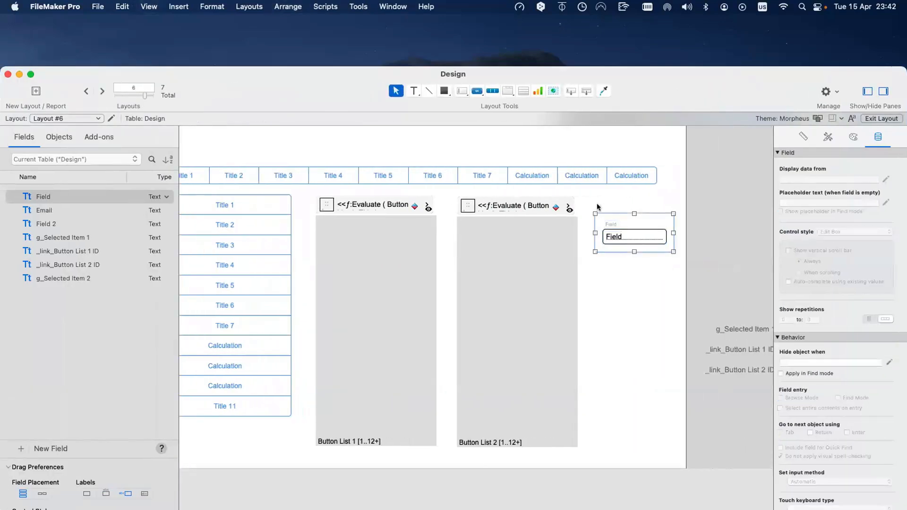
key(super+r)
key(super+z)
click(291, 6)
click(292, 23)
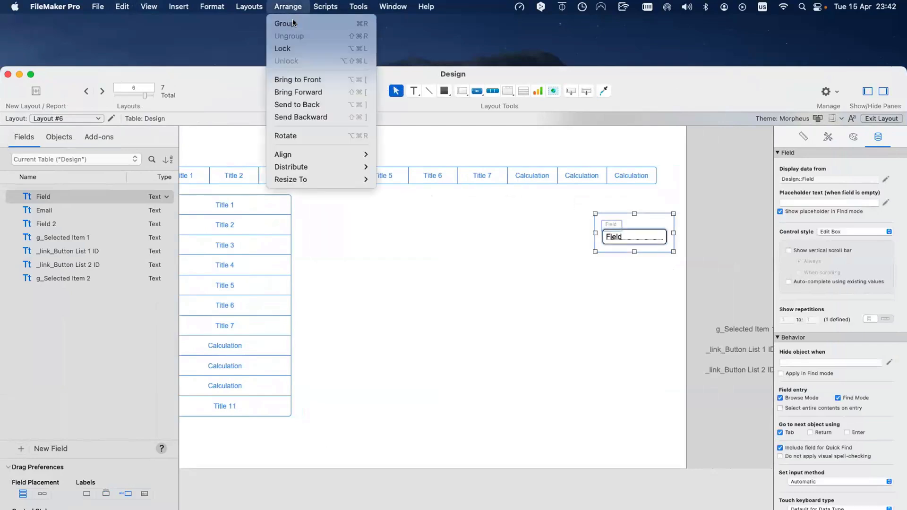
- Shift the new group slightly down and right, and select its field and label individually
mouse_move(630, 240)
mouse_down()
mouse_move(637, 209)
mouse_move(639, 243)
mouse_up()
click(612, 238)
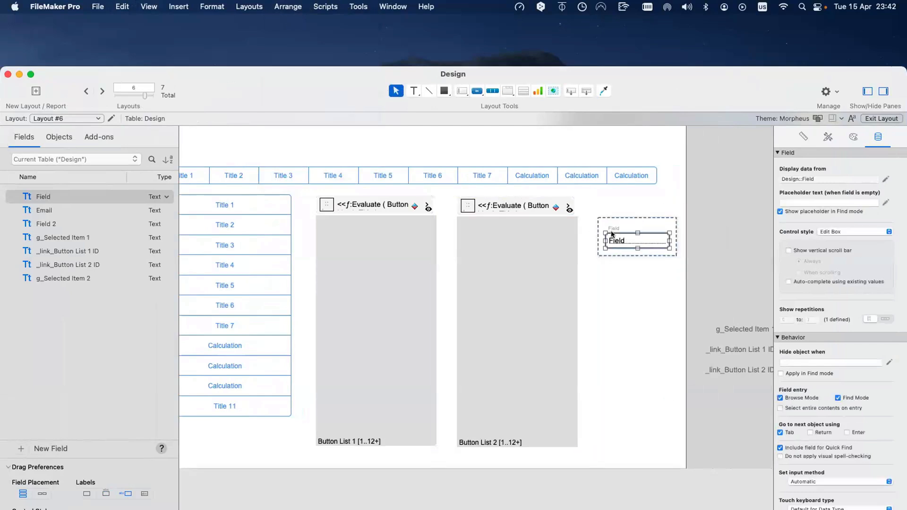
click(614, 229)
click(641, 226)
click(647, 236)
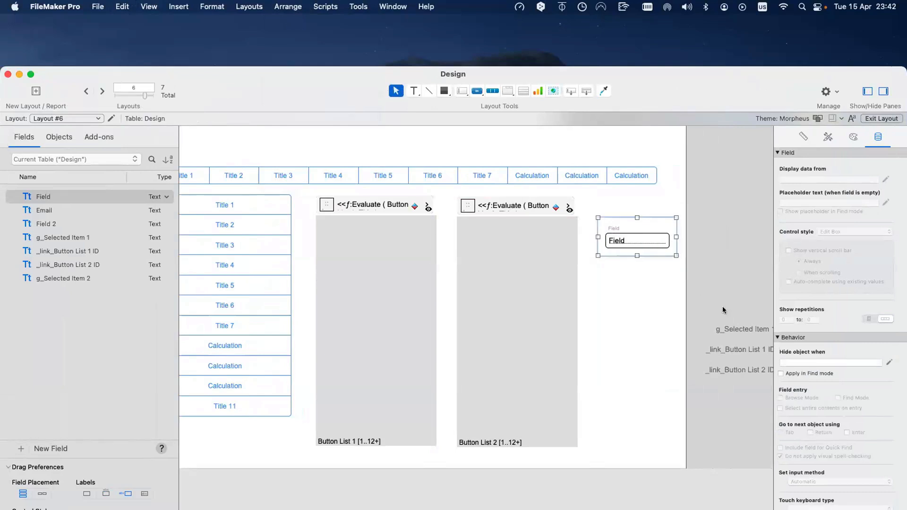
- Set the hide condition of the whole group to 1 and preview it in Browse mode
click(794, 363)
text(1)
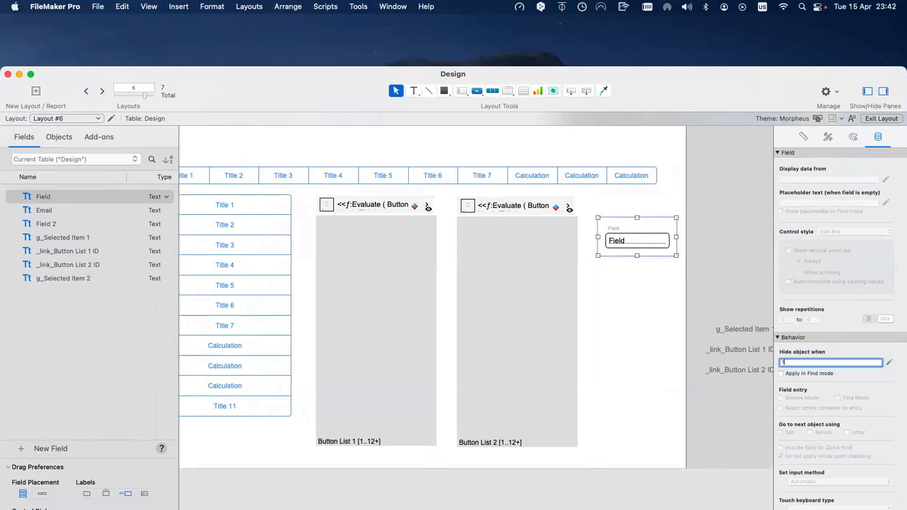
key(Return)
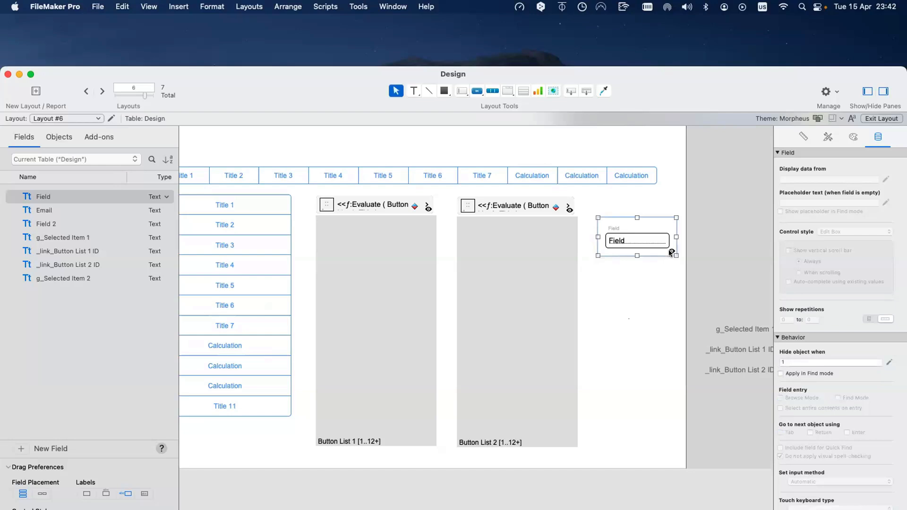
key(super+b)
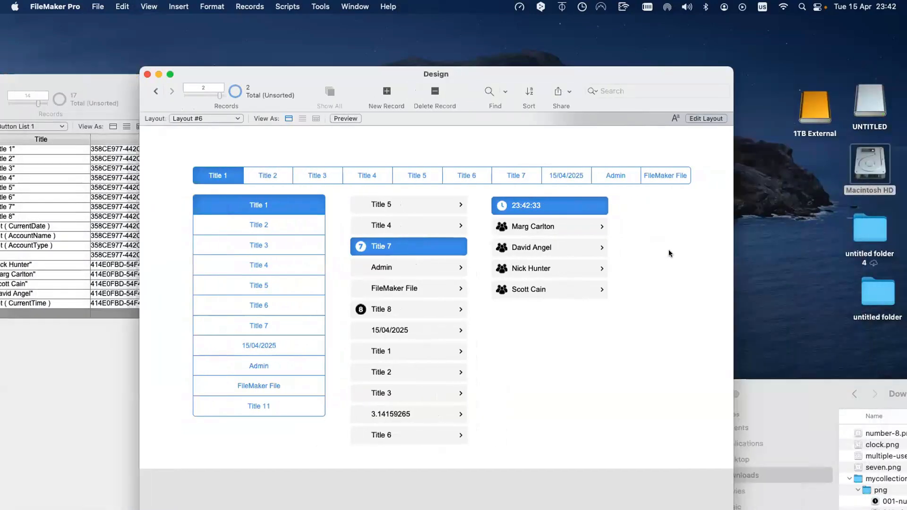
- Clear the group's hide condition in Layout mode and preview the layout in Browse mode
key(super+l)
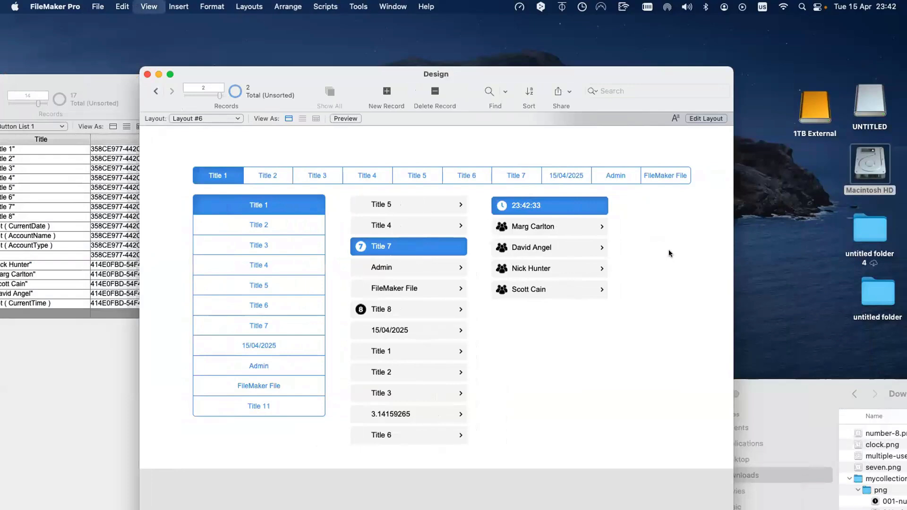
click(704, 247)
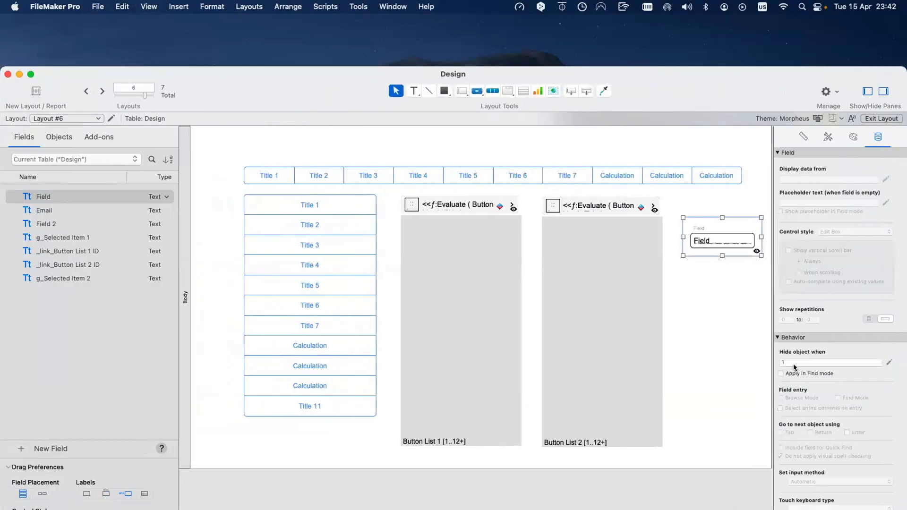
click(793, 362)
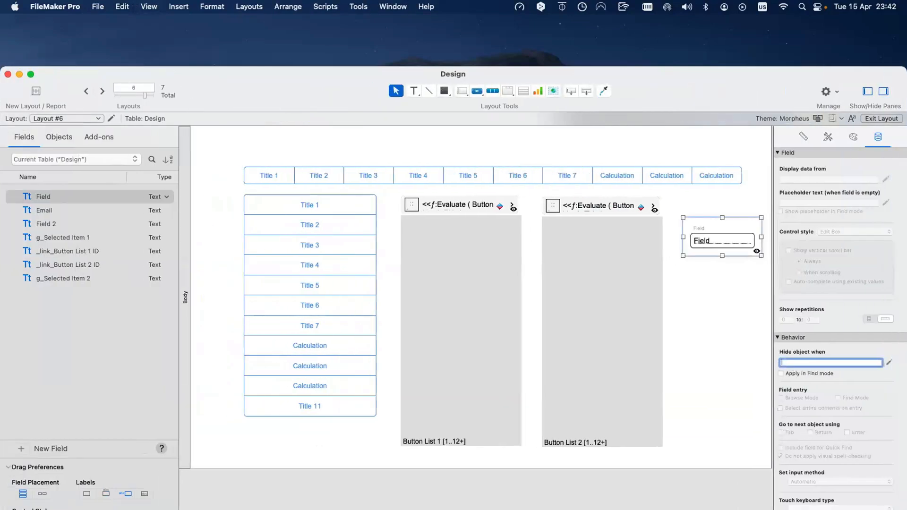
click(666, 355)
key(super+b)
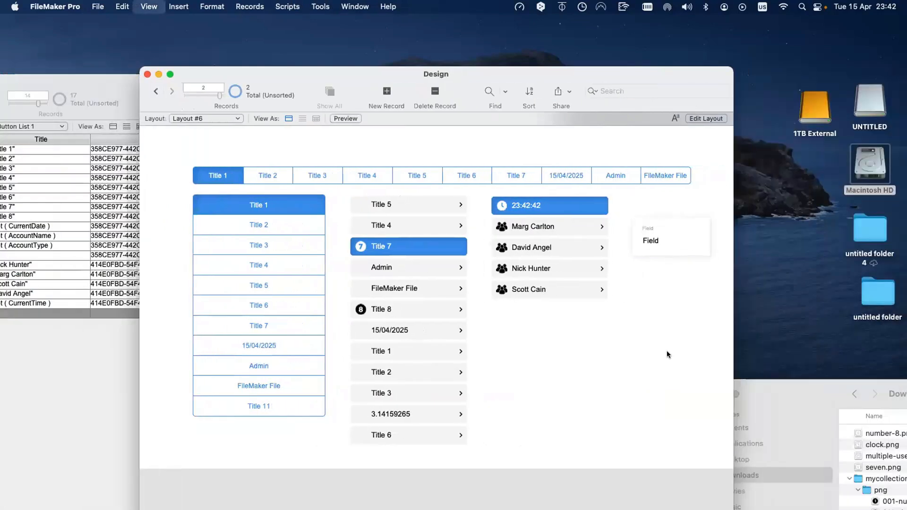
- Examine the new group, the Button List 2 row group and the Button List 1 portal in Layout mode
key(super+l)
click(717, 239)
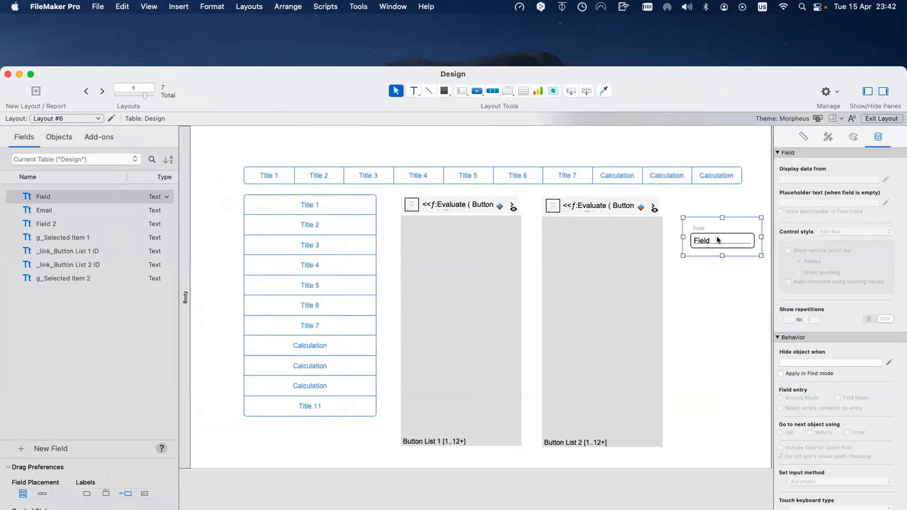
click(650, 205)
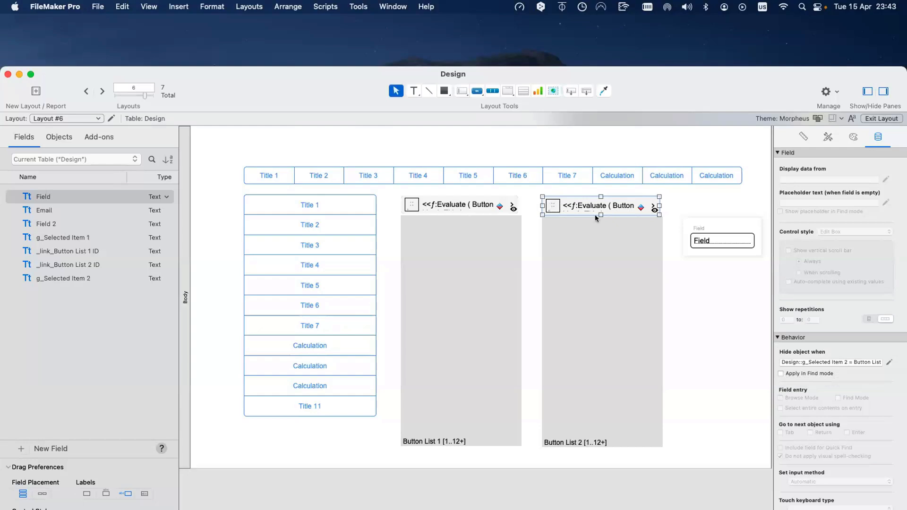
click(452, 257)
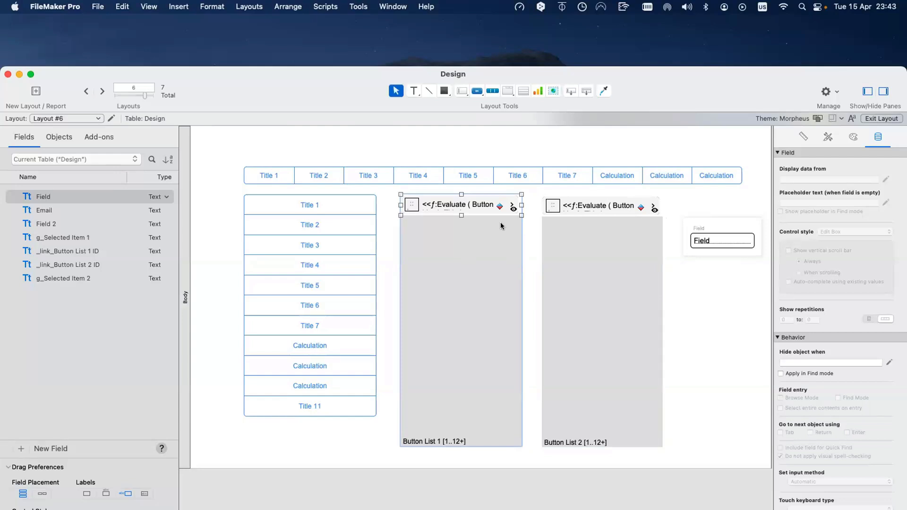
scroll(477, 219, right, 2)
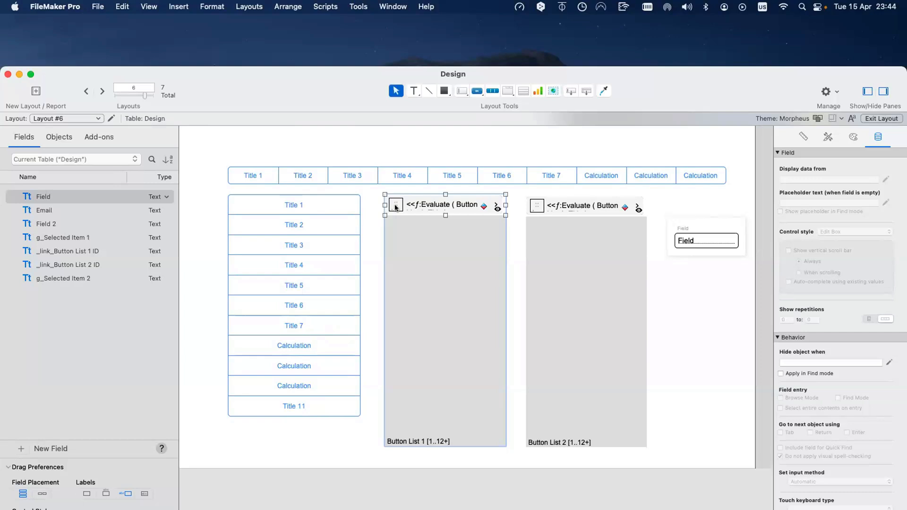
drag(329, 83, 293, 71)
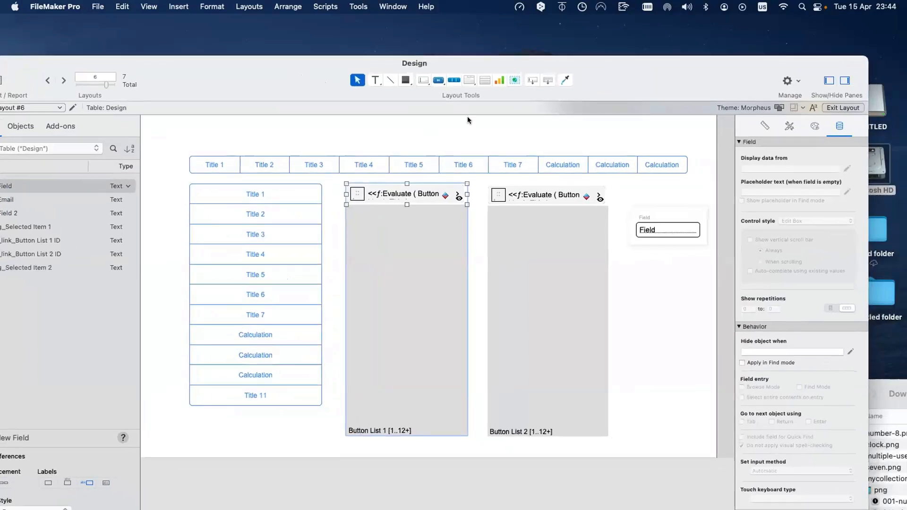
click(657, 232)
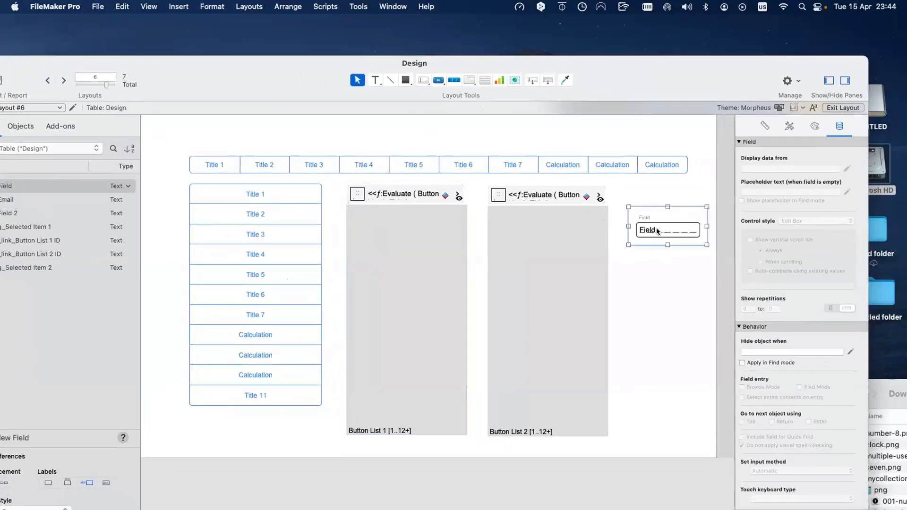
click(675, 287)
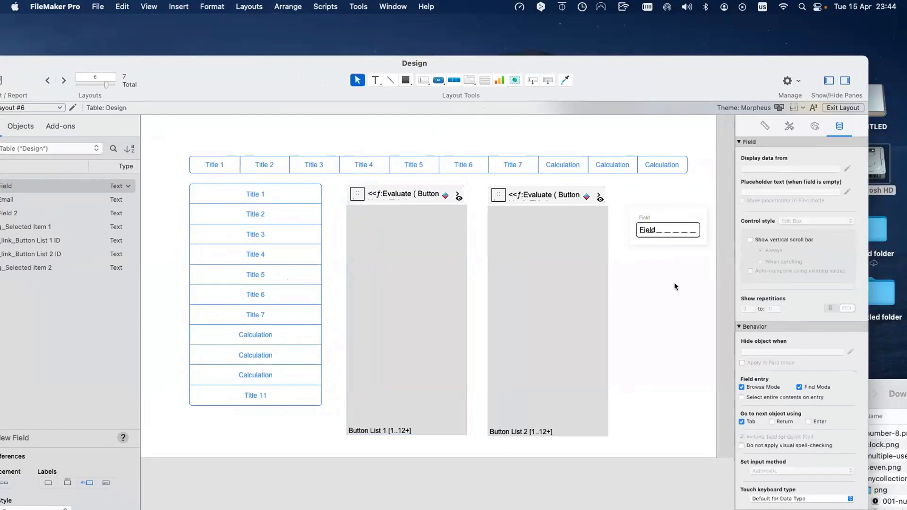
click(660, 232)
shift+click(645, 217)
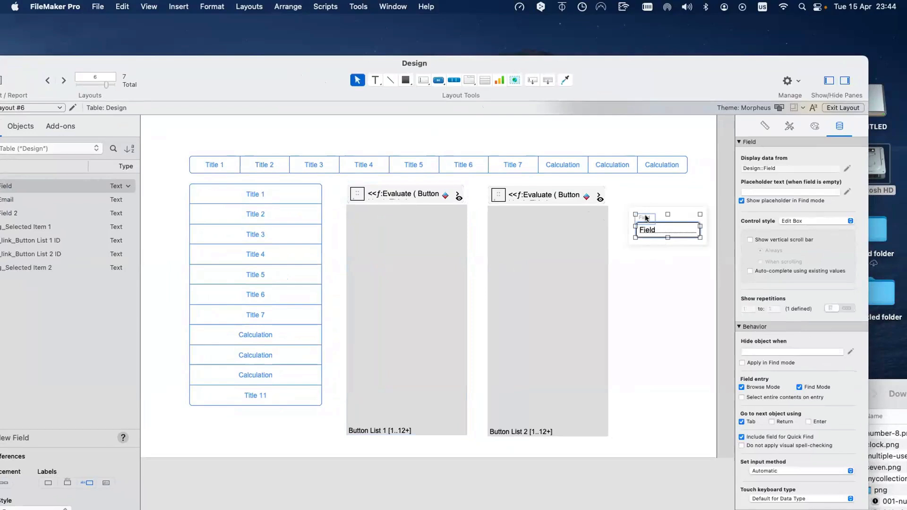
click(654, 235)
right_click(658, 231)
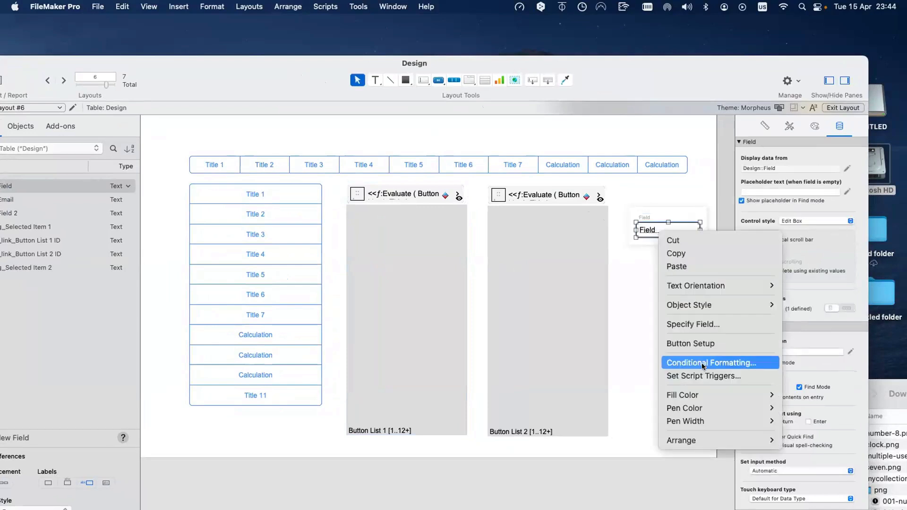
click(702, 363)
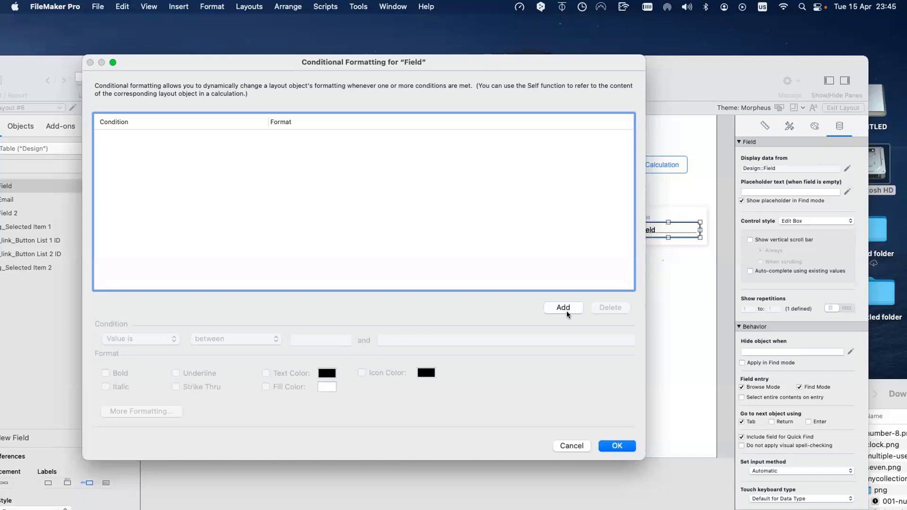
key(Escape)
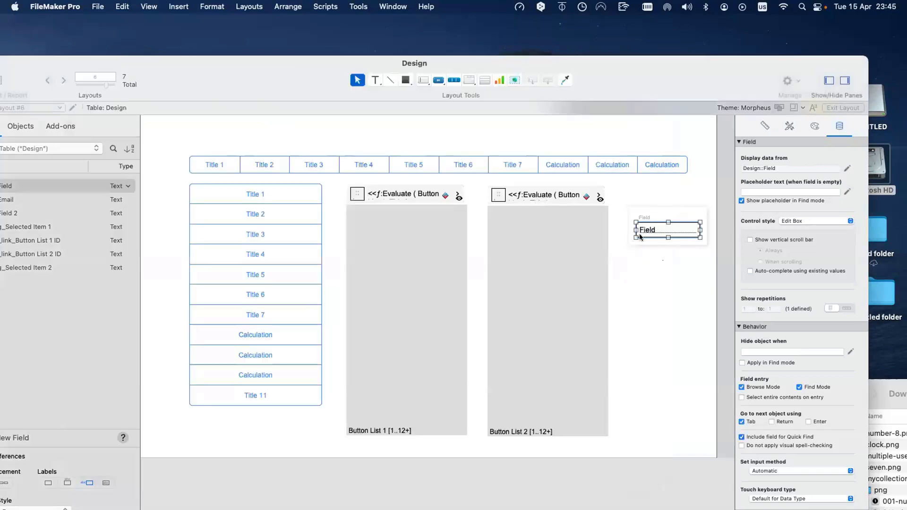
- Add a formula-based conditional formatting rule to the field and its label together
shift+click(646, 218)
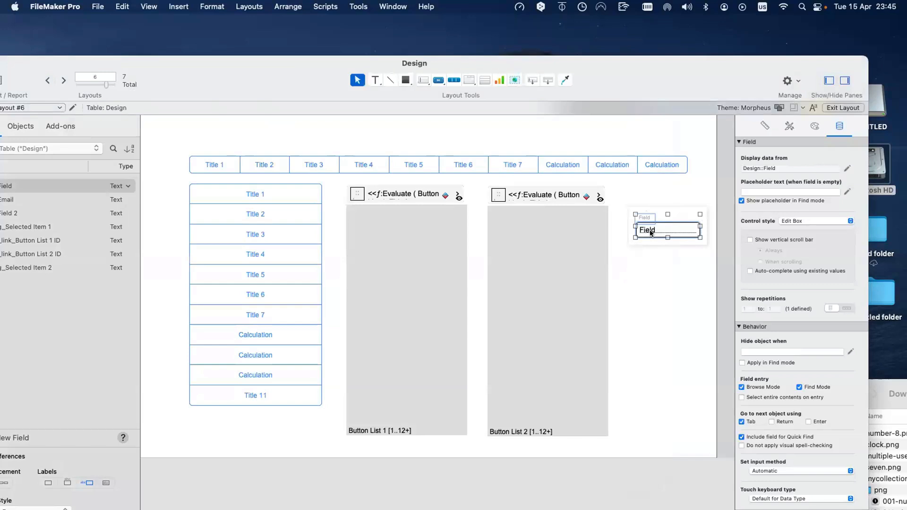
right_click(650, 233)
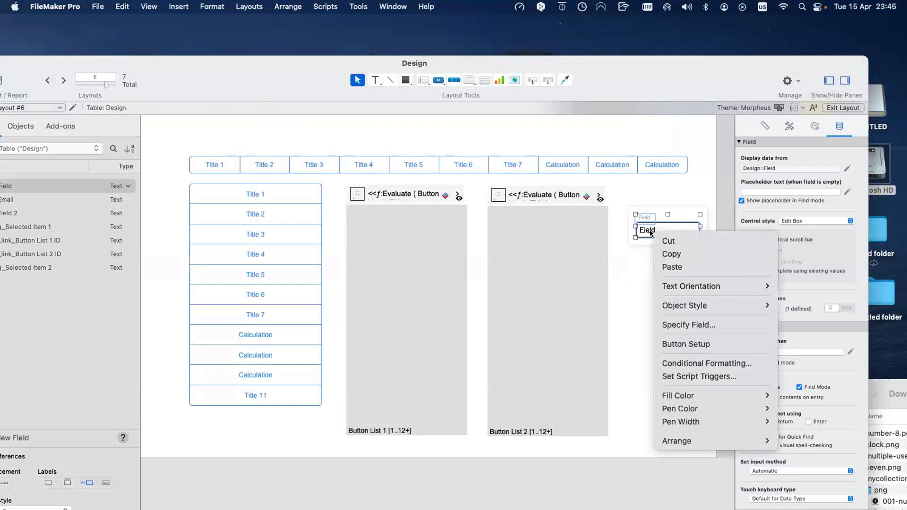
click(619, 334)
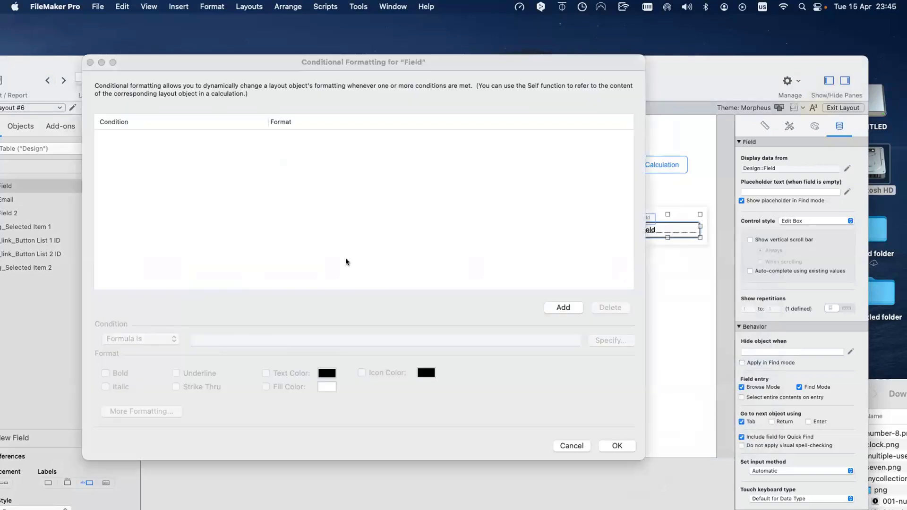
click(555, 308)
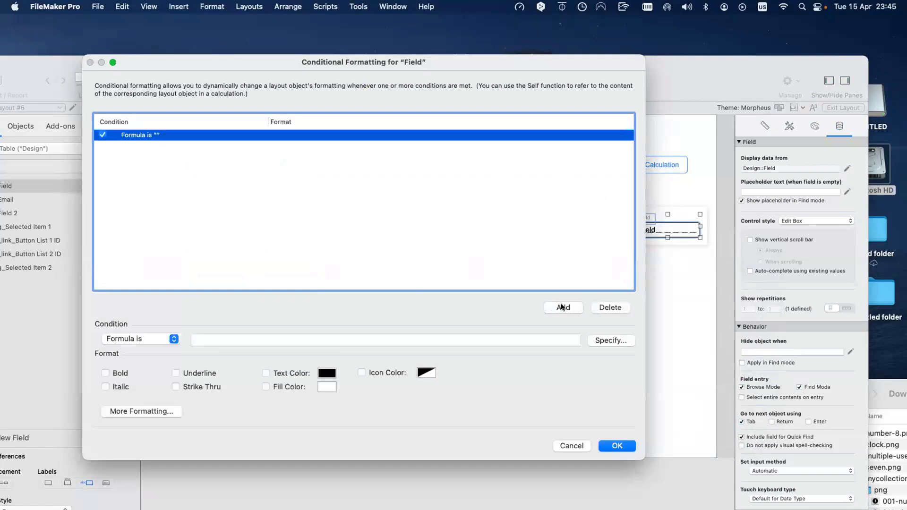
click(158, 338)
click(500, 356)
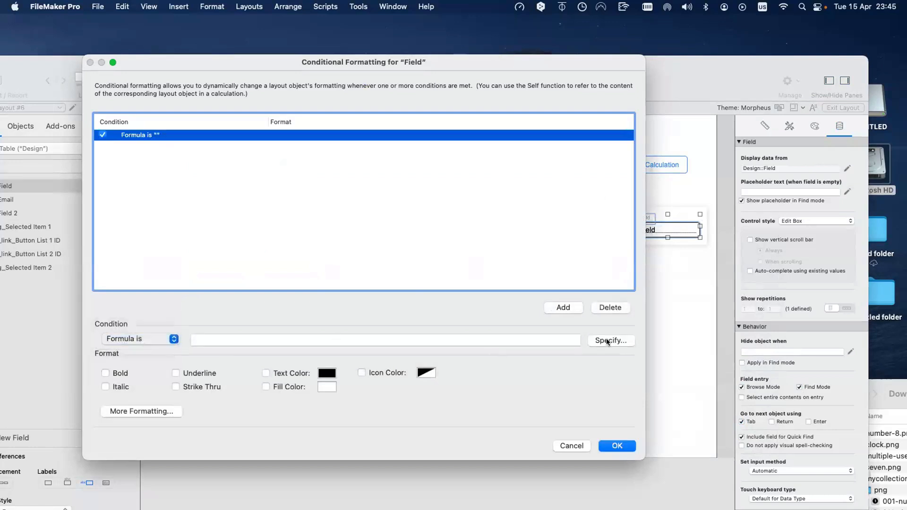
- Specify the rule's formula as Length ( Design::Field ) ≤ 3
text(lem)
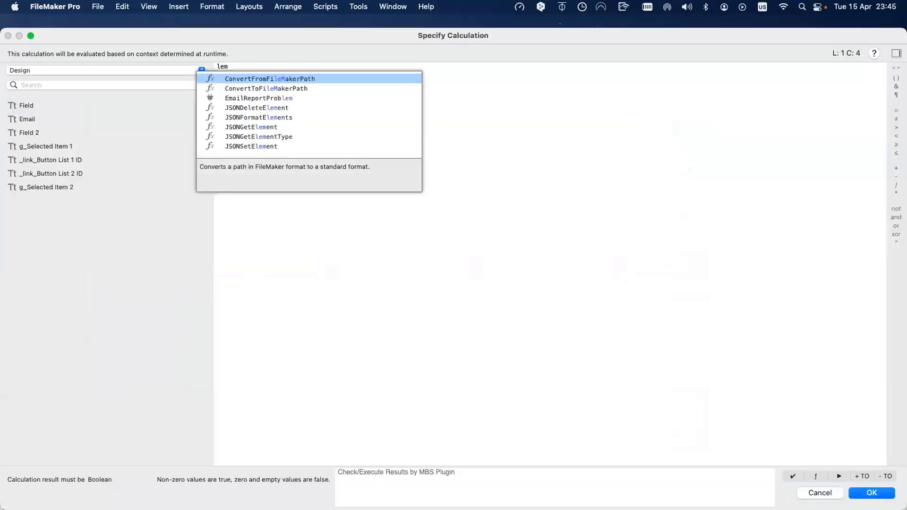
key(BackSpace)
text(ng)
key(Return)
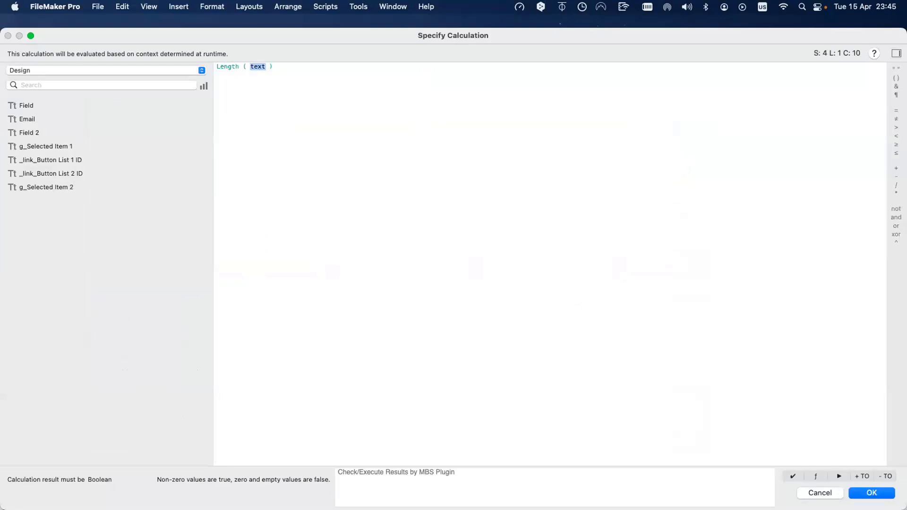
double_click(75, 106)
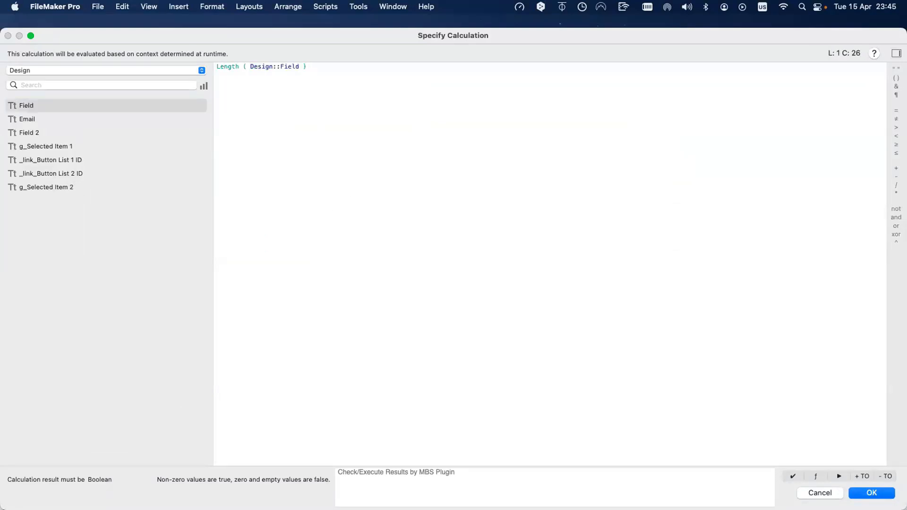
text(≤ 3)
key(Return)
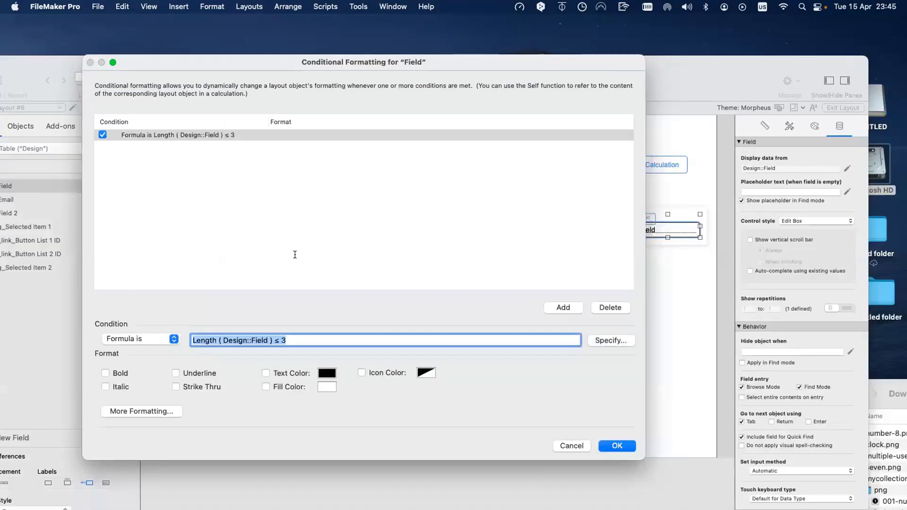
- Set the rule's text color to red and apply the conditional formatting to the field and label
click(327, 374)
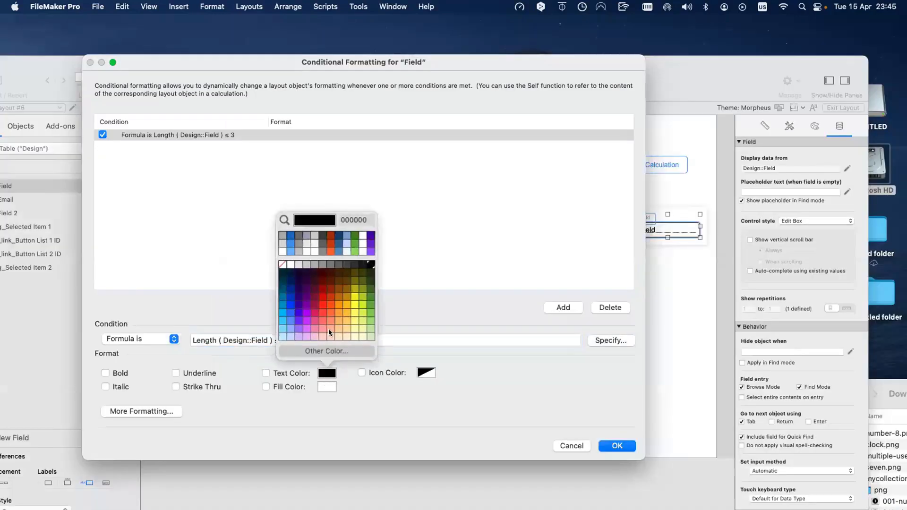
click(323, 305)
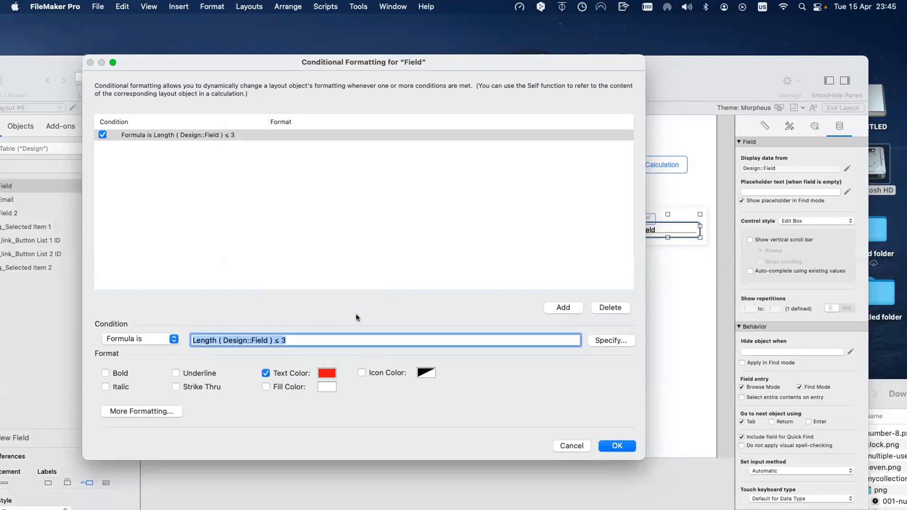
drag(379, 62, 576, 231)
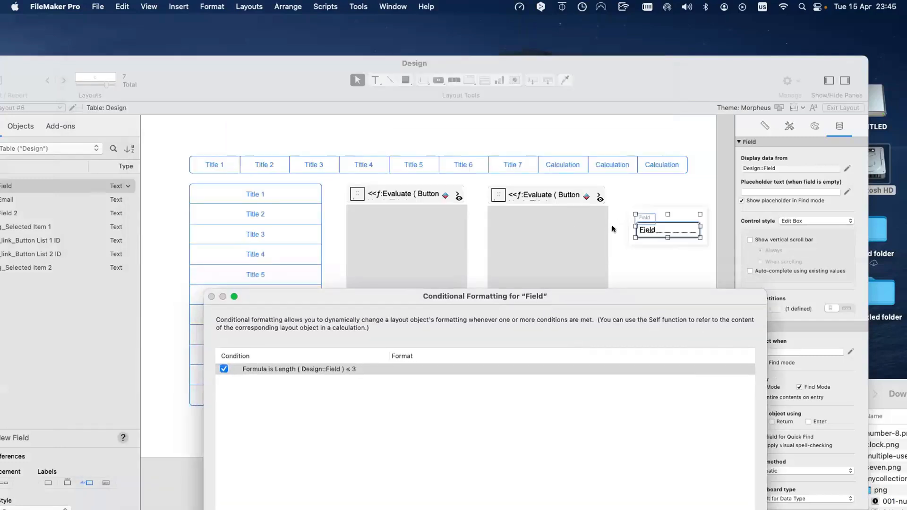
drag(534, 296, 387, 89)
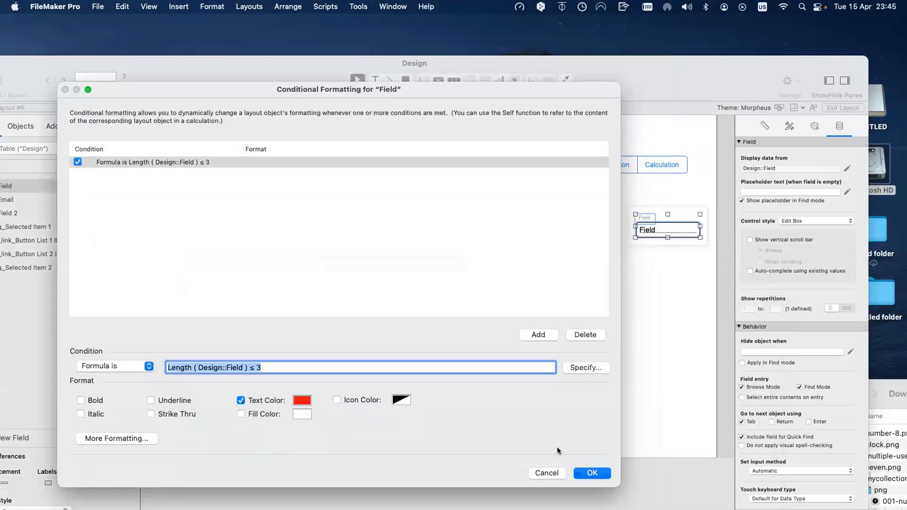
click(591, 474)
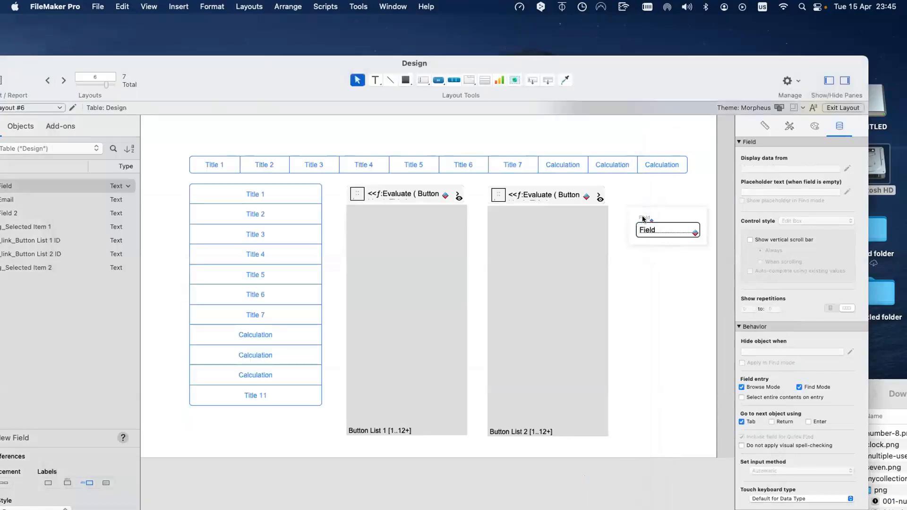
- Reselect the field and label, switch to Browse mode, shorten the field's value and commit it
click(665, 232)
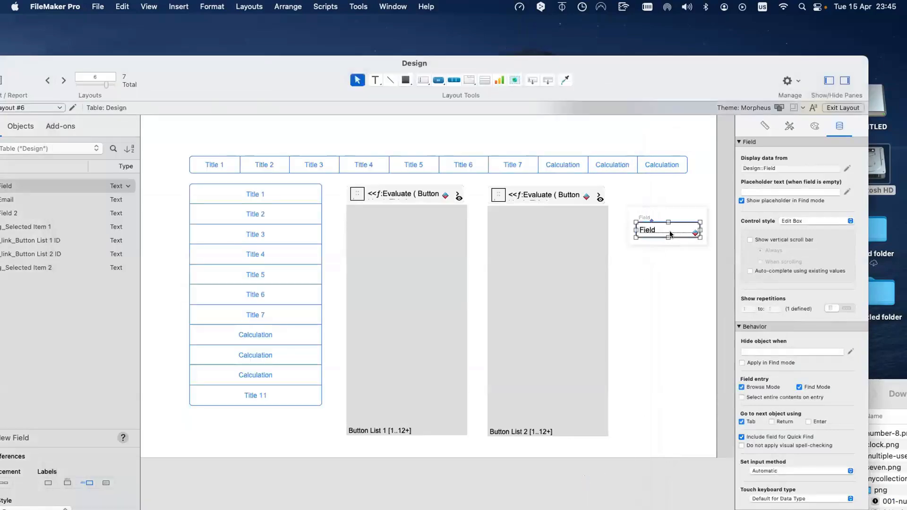
shift+click(645, 218)
click(654, 257)
key(super+b)
click(668, 230)
text(]])
key(BackSpace)
key(BackSpace)
key(BackSpace)
key(BackSpace)
key(BackSpace)
key(BackSpace)
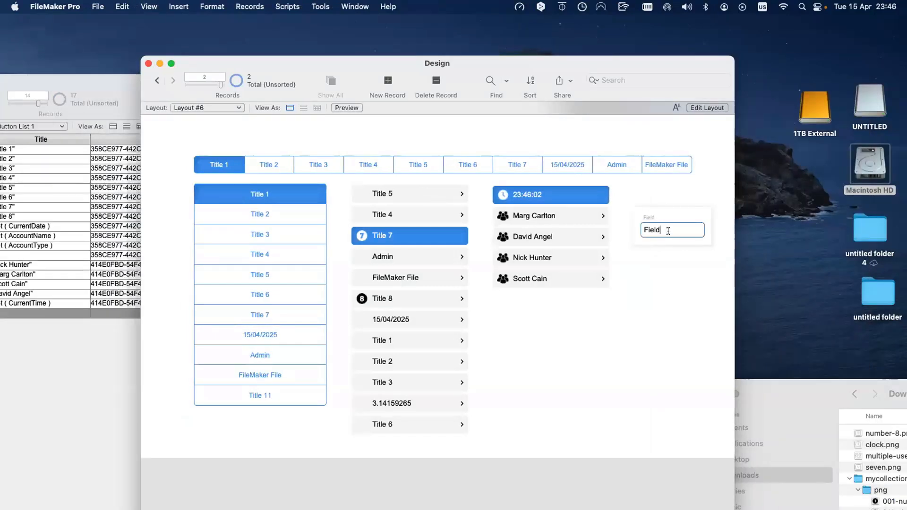
click(639, 321)
- Test the formatting by adding "e" and "l" to the field's value and removing the last character, committing each change
click(654, 232)
text(e)
click(656, 292)
click(665, 228)
text(l)
click(656, 289)
click(659, 232)
key(BackSpace)
click(659, 281)
- Group the field and its label in Layout mode and view the group's object style options
key(super+l)
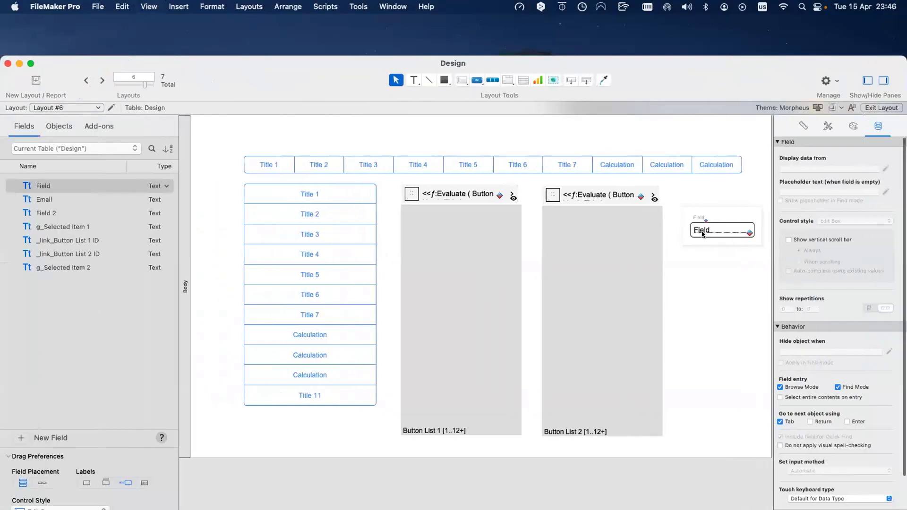
click(703, 233)
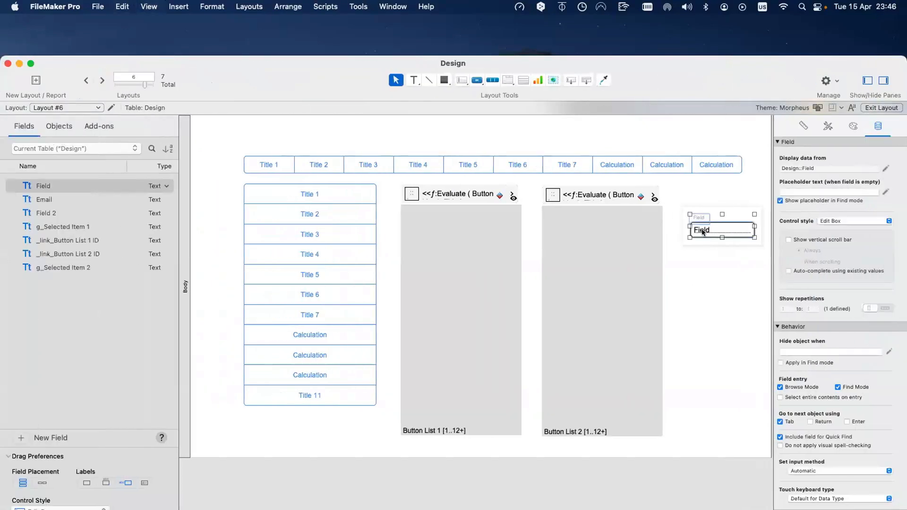
right_click(707, 232)
mouse_move(711, 281)
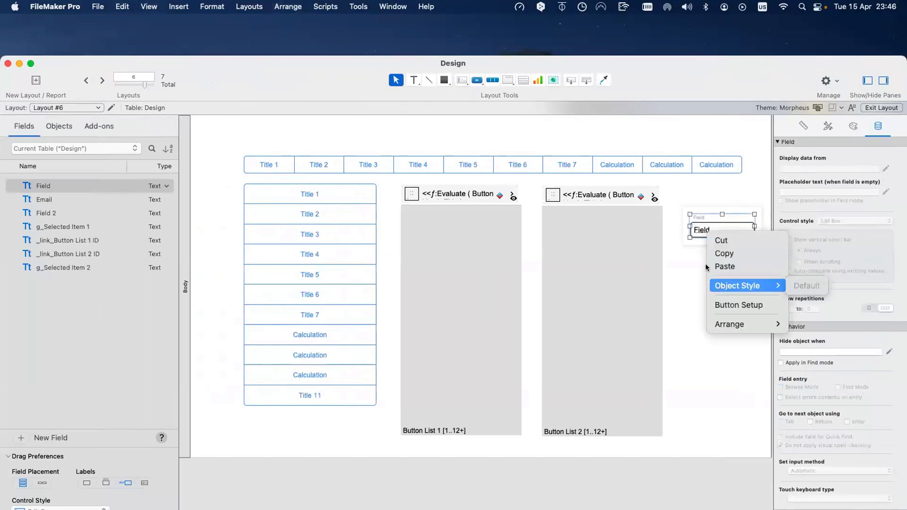
click(703, 235)
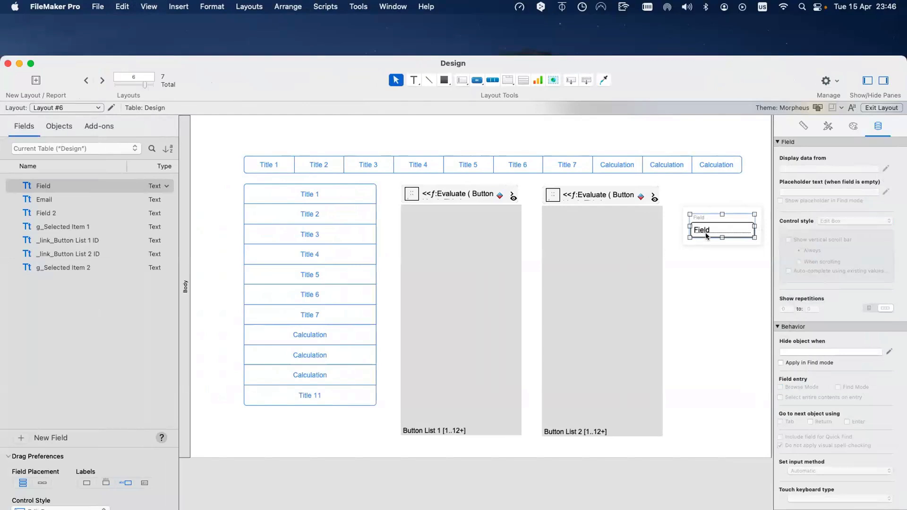
- Undo the grouping of the field and label, and redo it
key(super+z)
scroll(706, 237, right, 1)
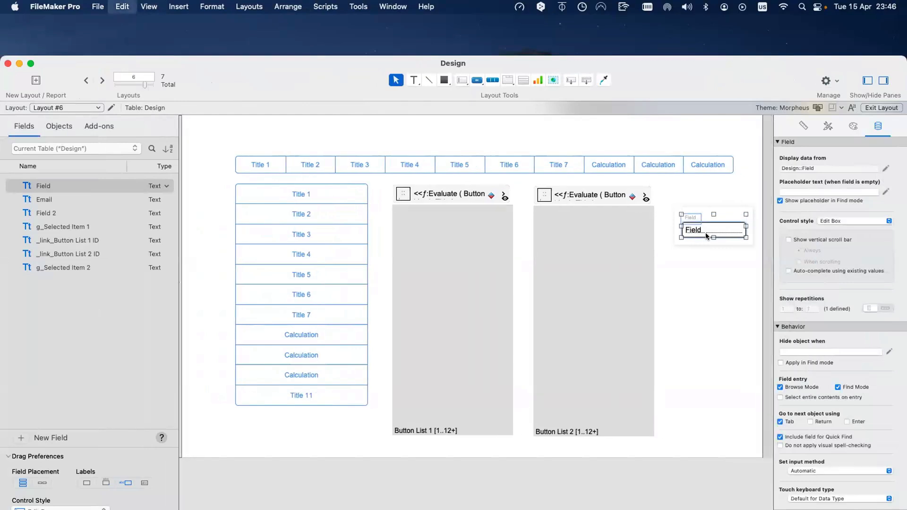
key(super+c)
key(super+shift+z)
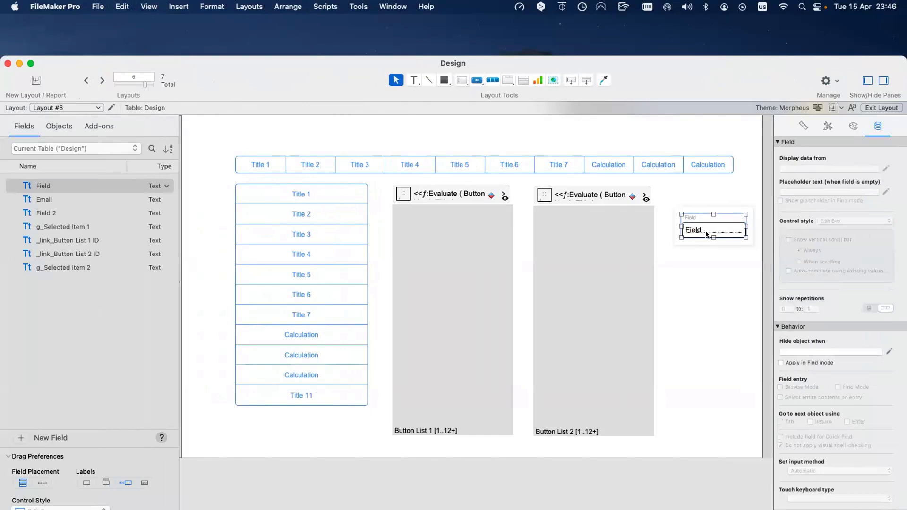
- Check the group's contextual options and the Format commands for conditional formatting
right_click(708, 235)
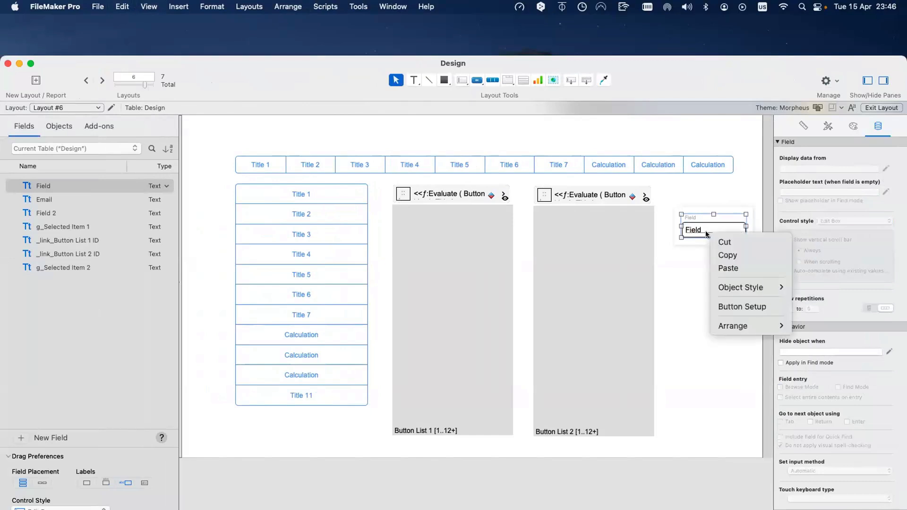
click(504, 117)
click(288, 6)
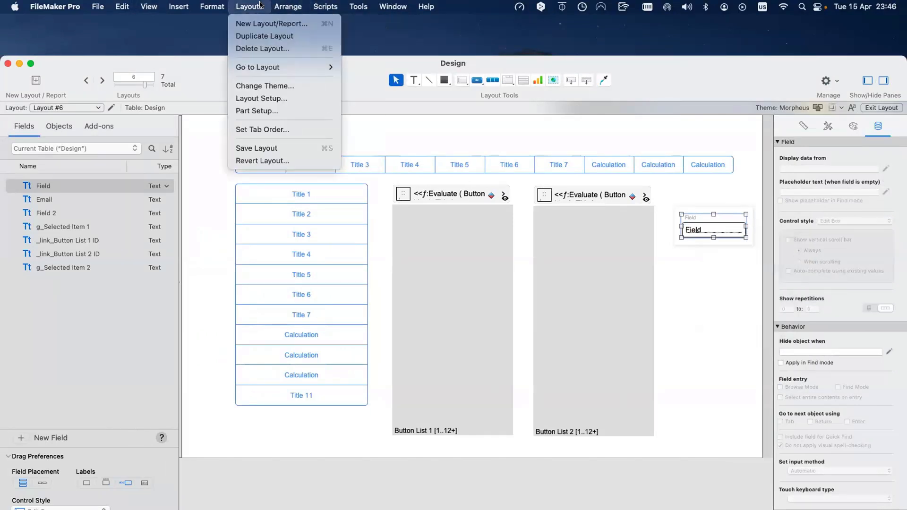
mouse_move(212, 6)
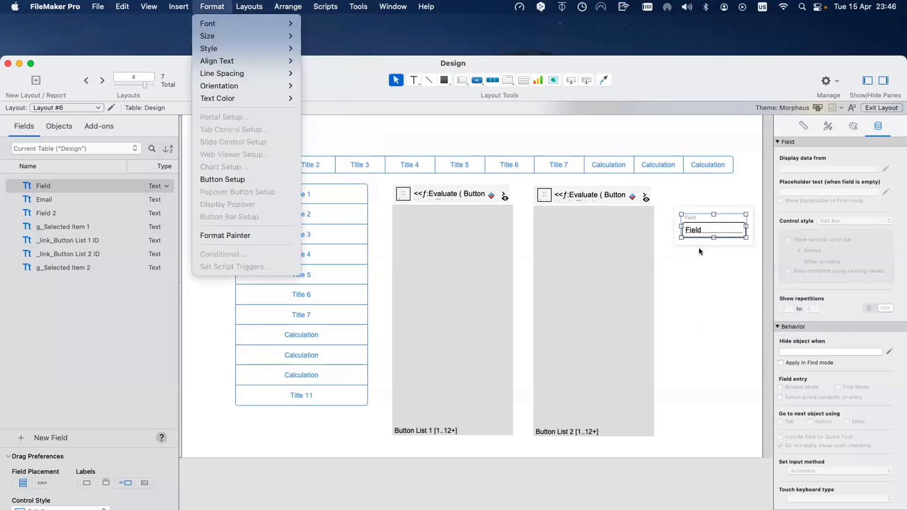
- Select the field and label inside the group and open their conditional formatting settings
click(703, 232)
click(703, 232)
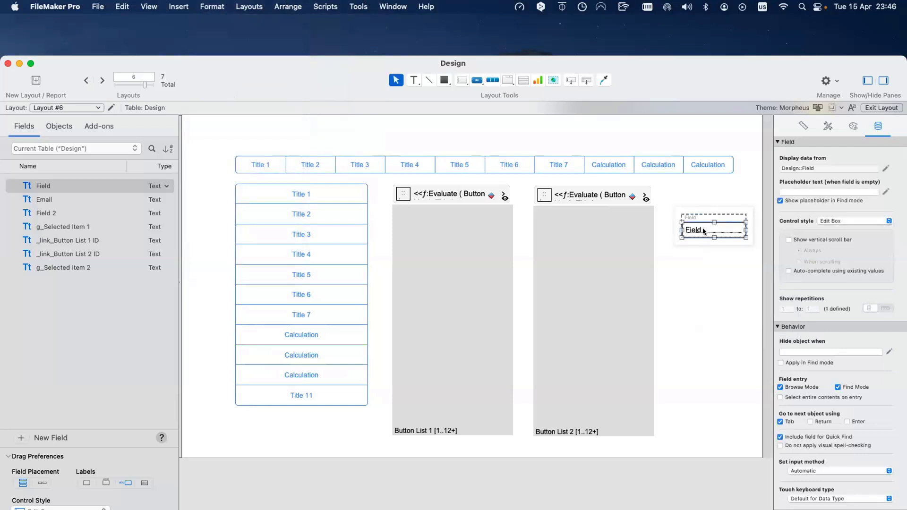
shift+click(693, 212)
right_click(704, 230)
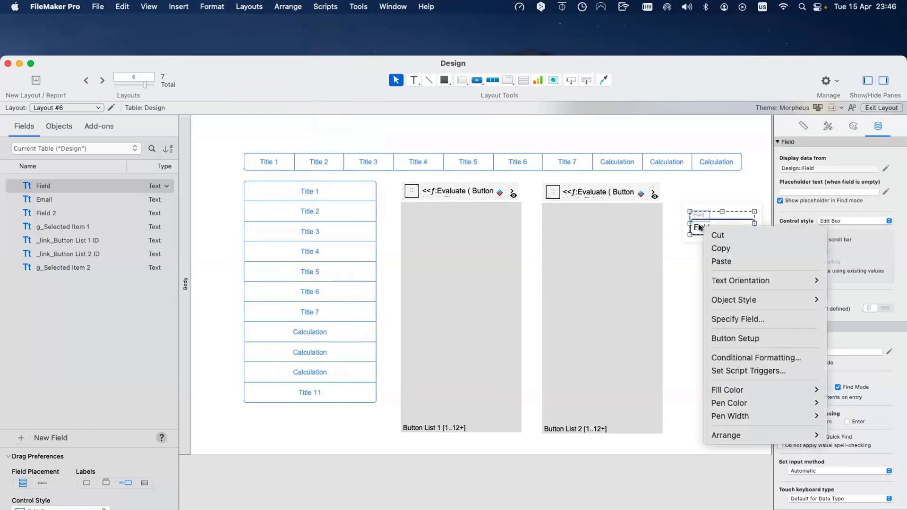
click(756, 358)
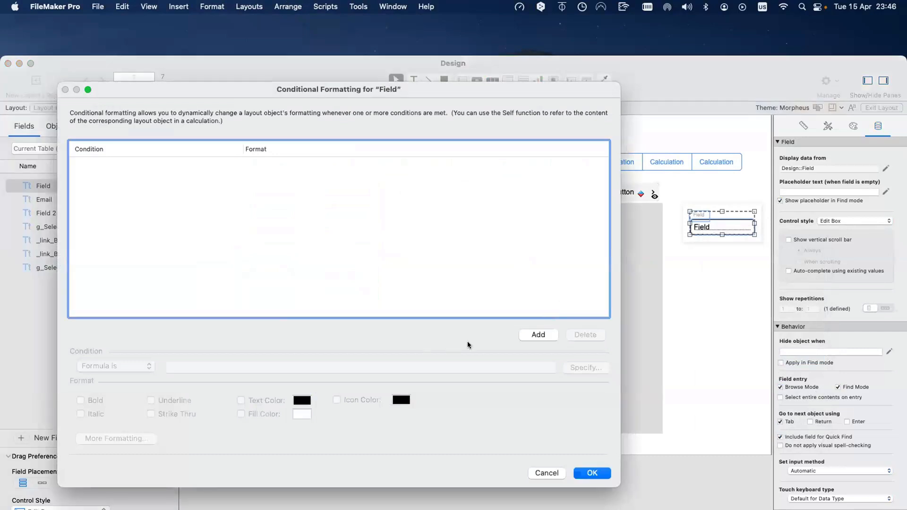
- Add a conditional formatting rule to the grouped field and label with the formula Length ( Design::Field ) ≤ 3
click(538, 335)
click(104, 368)
click(104, 367)
click(303, 368)
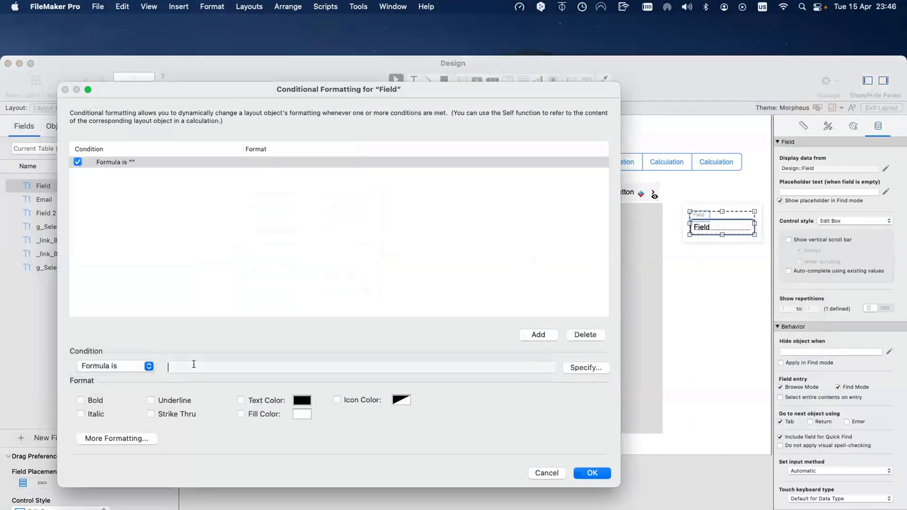
click(585, 368)
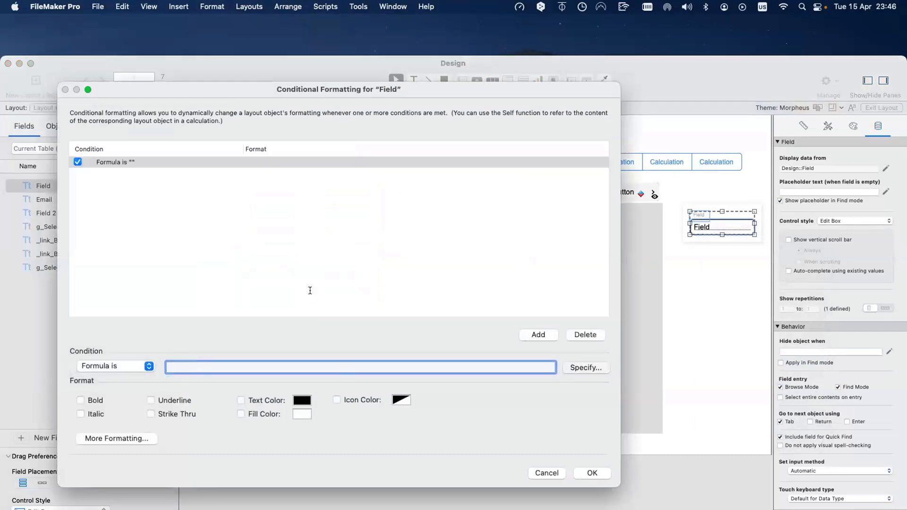
text(Leng)
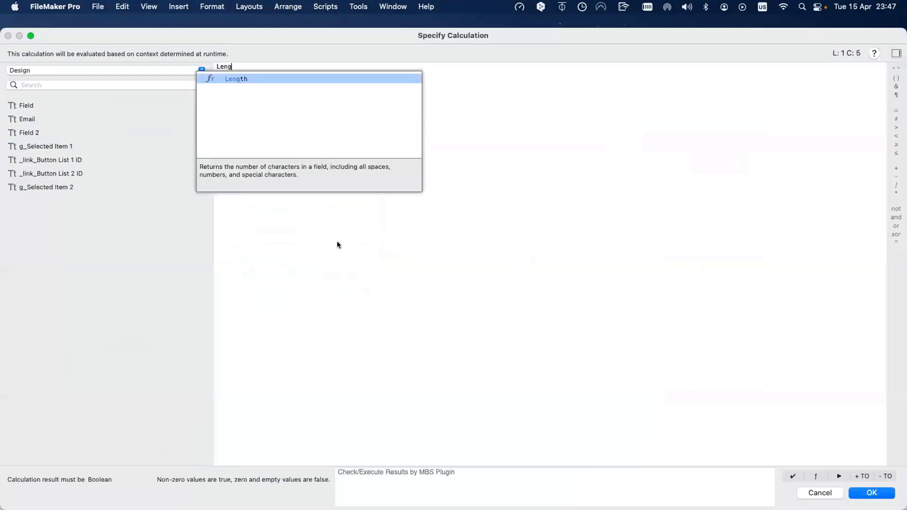
key(Return)
double_click(86, 105)
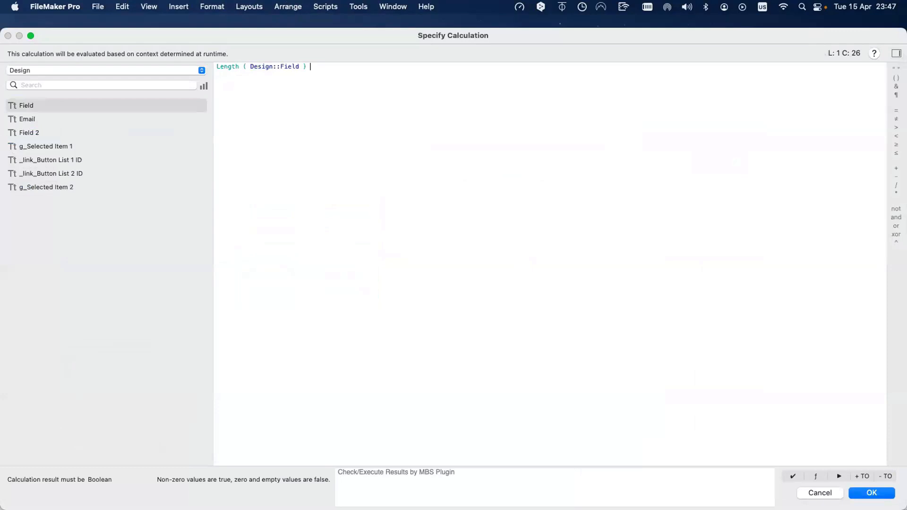
text(≤ 3)
key(Return)
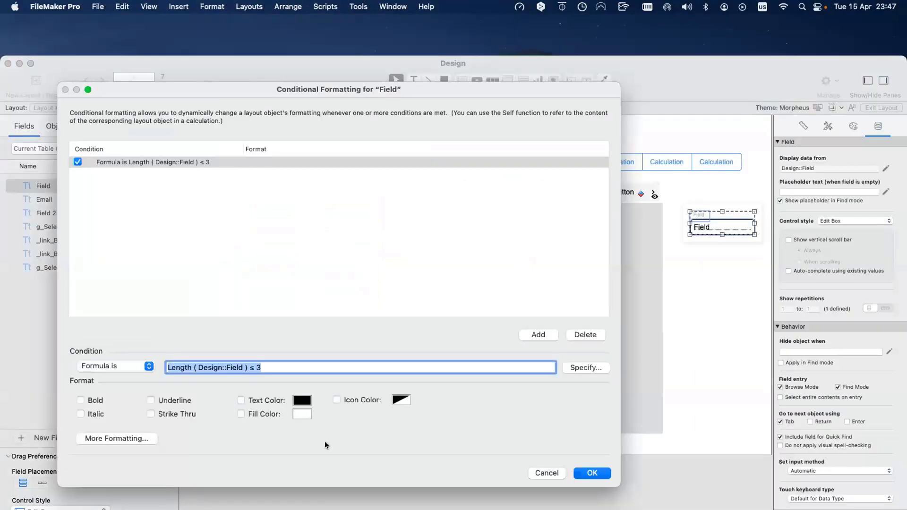
- Give the rule a red text color and apply the conditional formatting
click(302, 400)
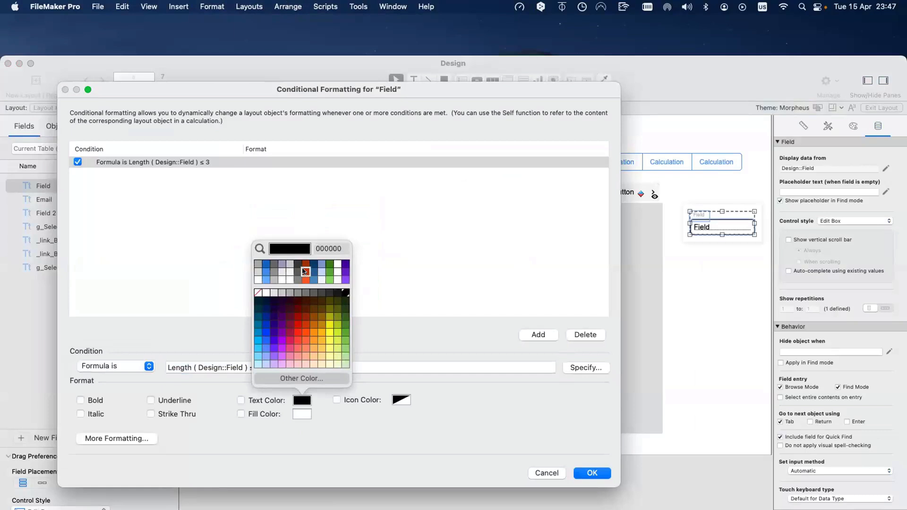
click(305, 271)
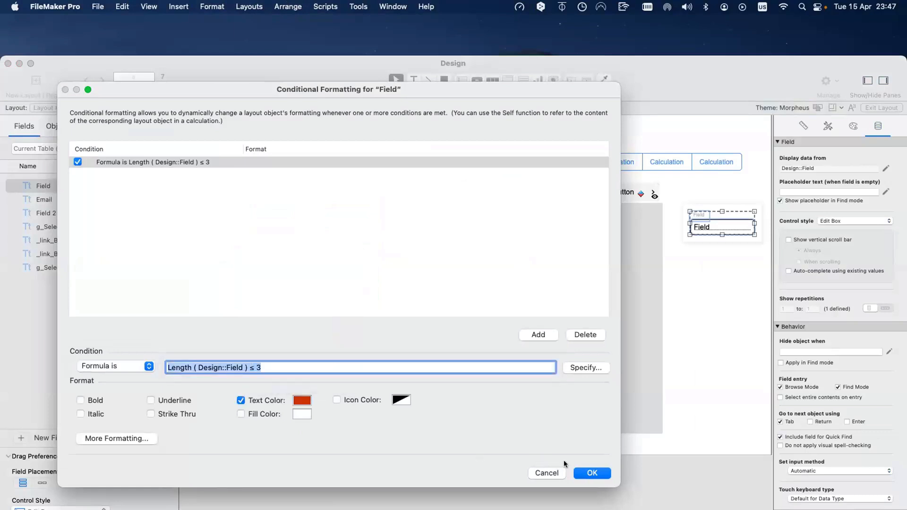
click(586, 473)
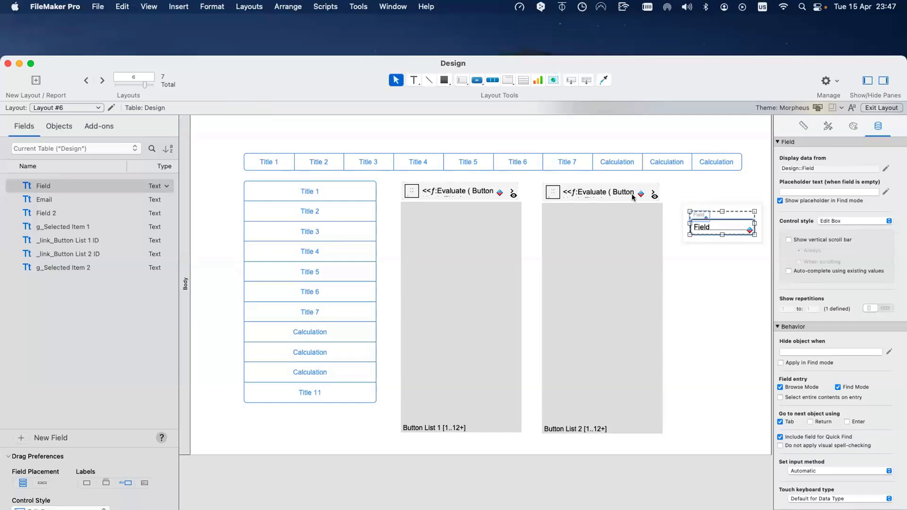
- Review both sides of the conditional formatting formula on the Button List 2 title text, leaving the rule unchanged
click(615, 195)
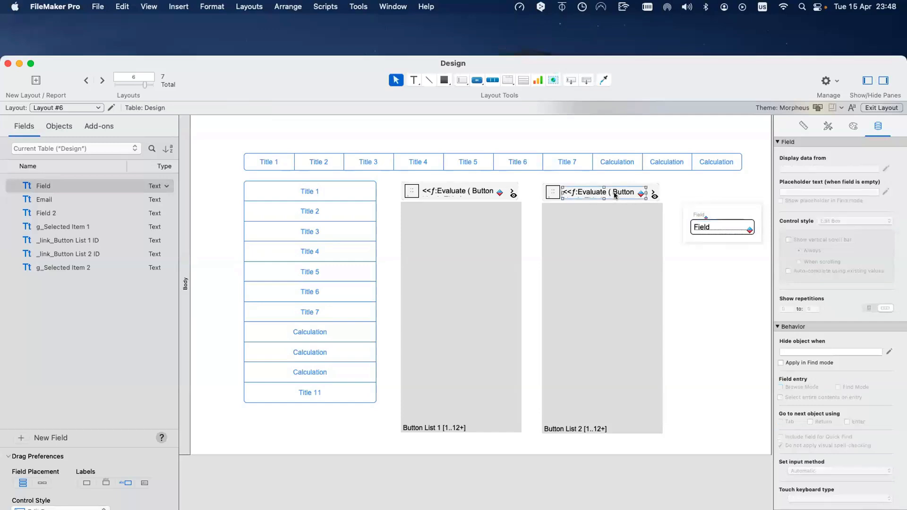
right_click(615, 195)
click(680, 305)
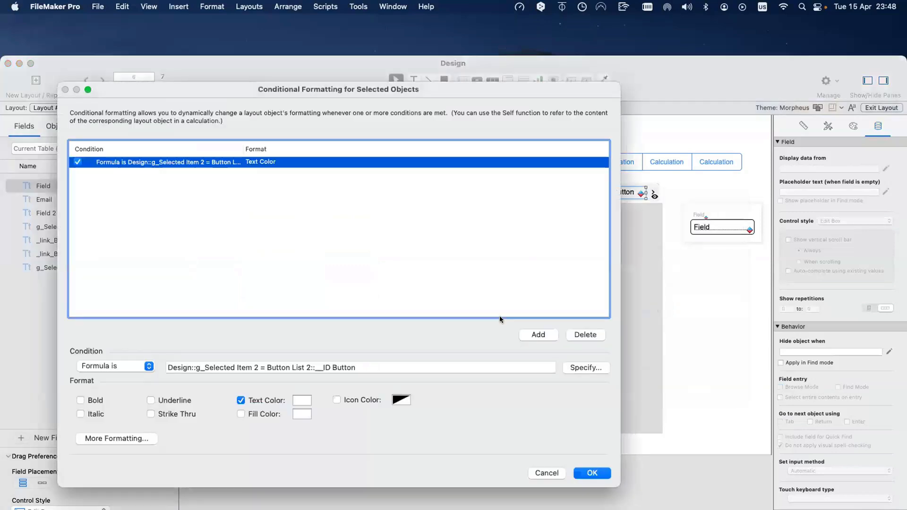
drag(258, 368, 185, 368)
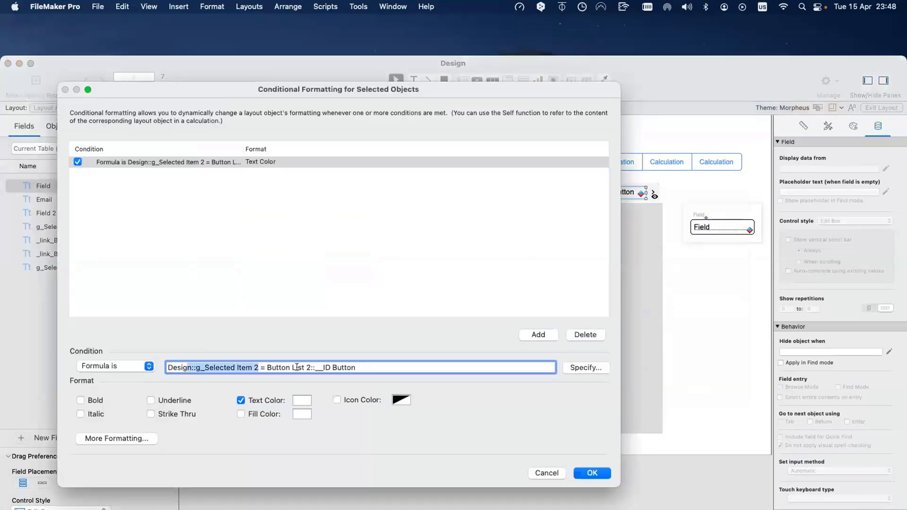
drag(357, 368, 266, 365)
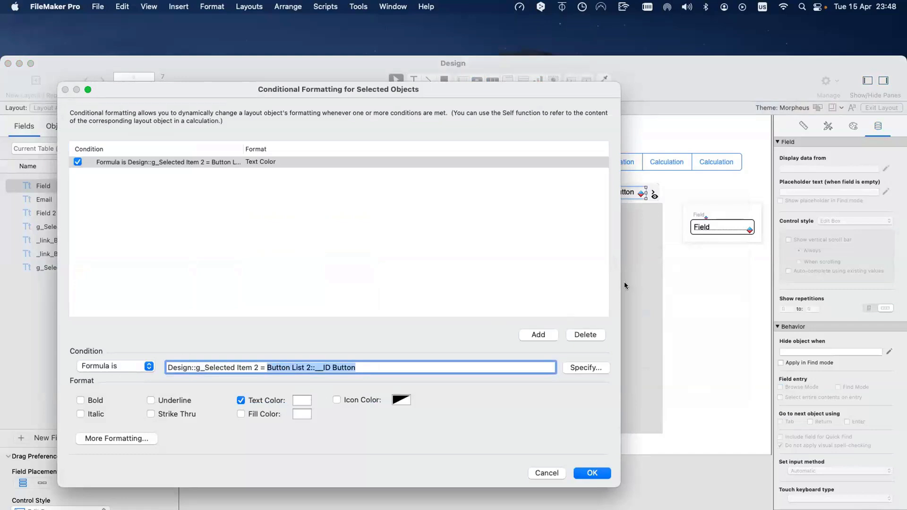
key(Escape)
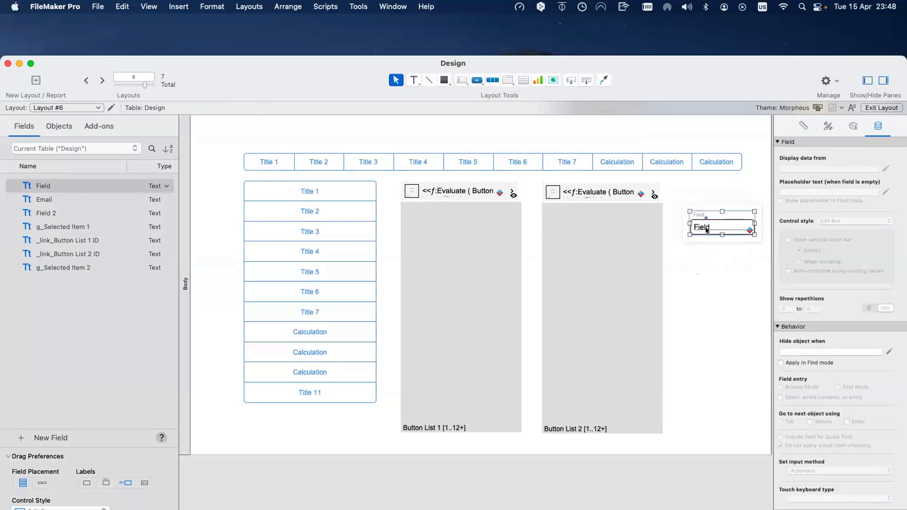
- Delete the Length ( Design::Field ) ≤ 3 conditional formatting rule from the field and label inside the group
click(707, 230)
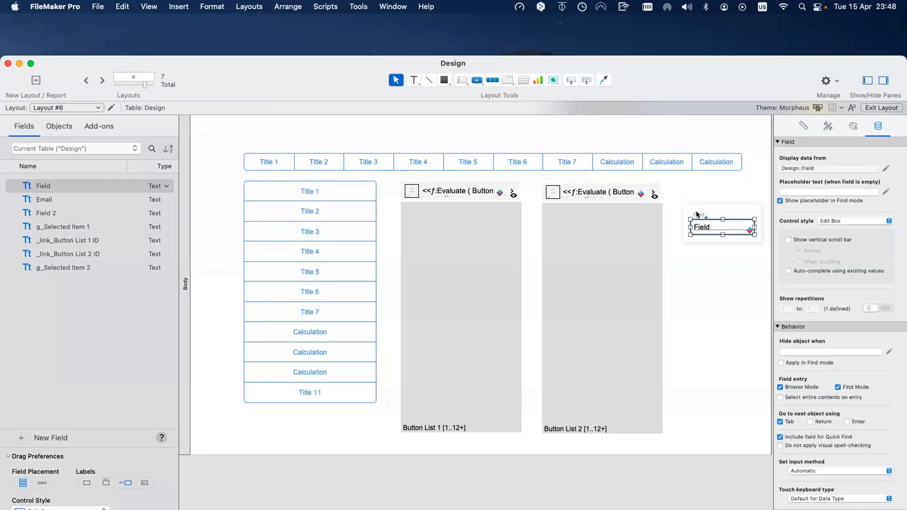
right_click(698, 215)
click(709, 344)
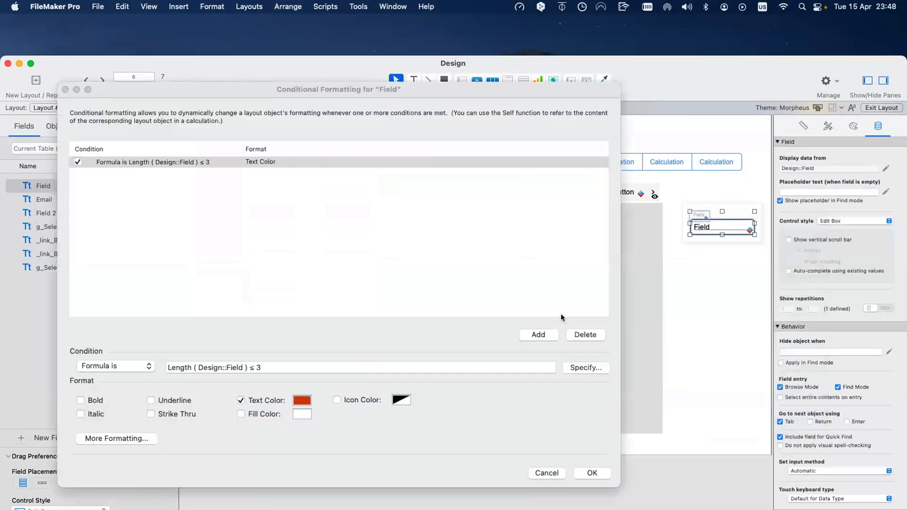
click(582, 333)
key(Return)
click(700, 325)
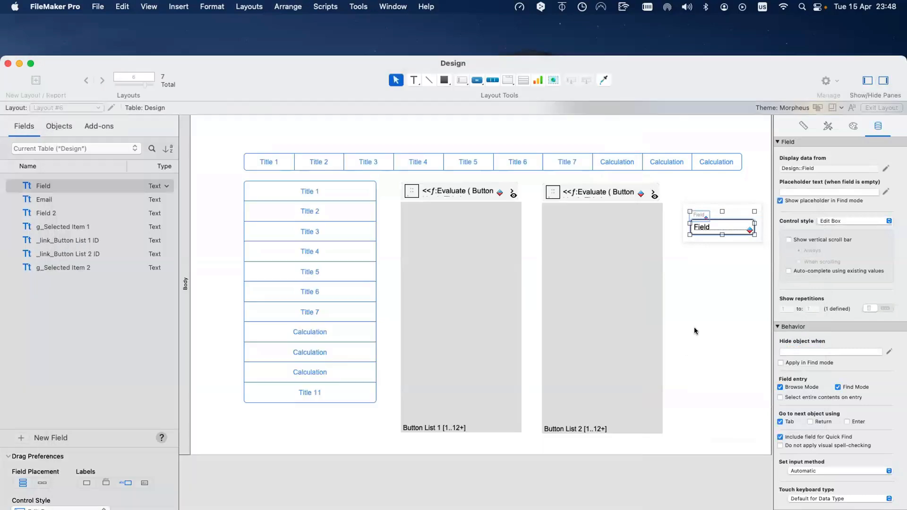
- Duplicate the grouped field and label and place the copy below the original
click(697, 220)
shift+click(697, 218)
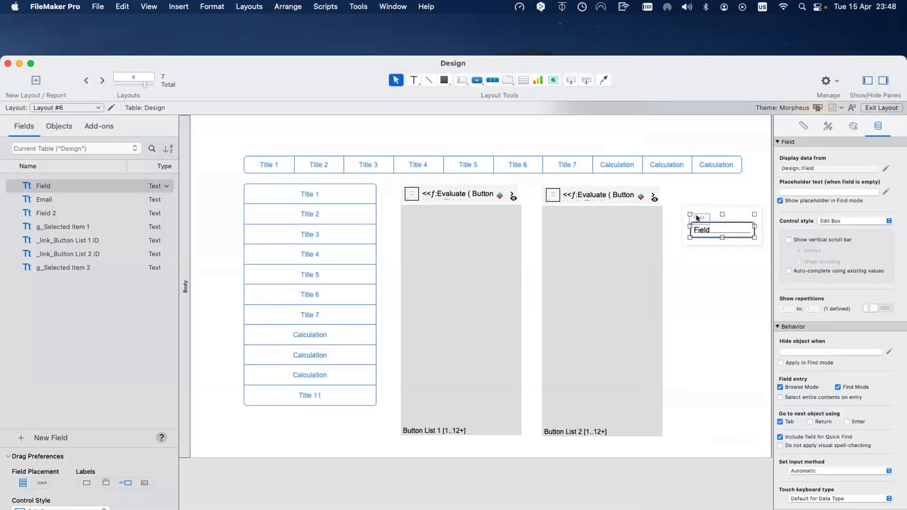
key(super+r)
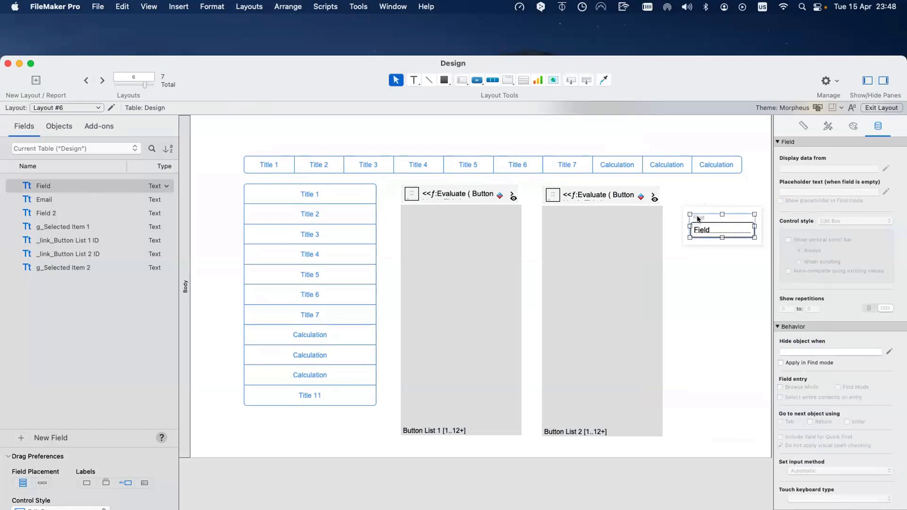
scroll(697, 220, right, 2)
drag(678, 310, 684, 292)
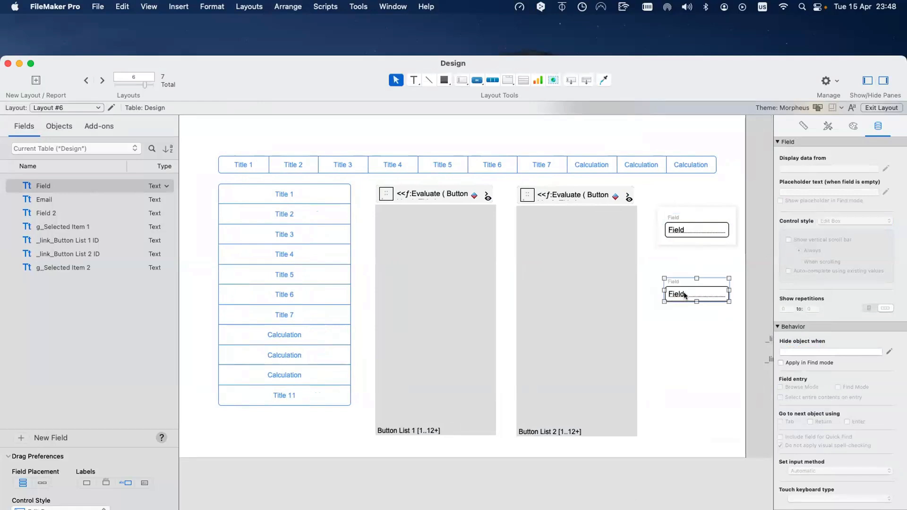
- Set the text color of the field and label in the duplicated group to red
click(674, 286)
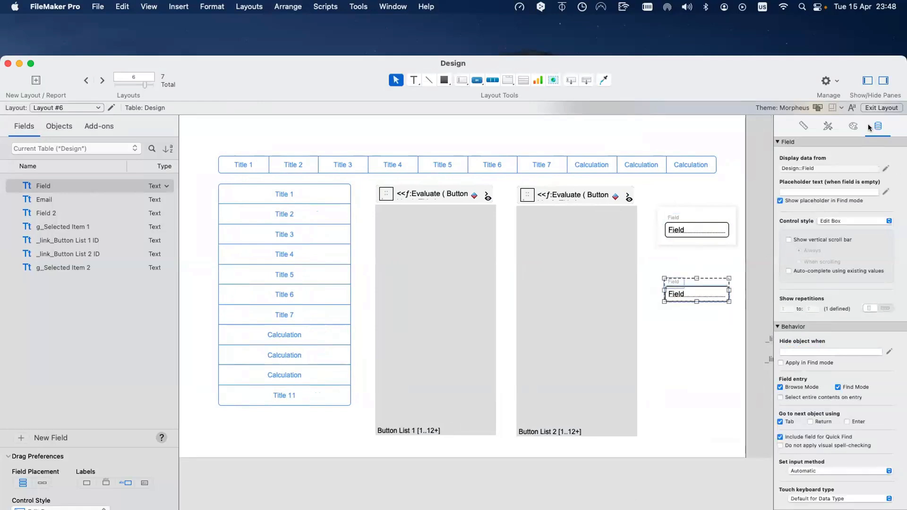
click(853, 127)
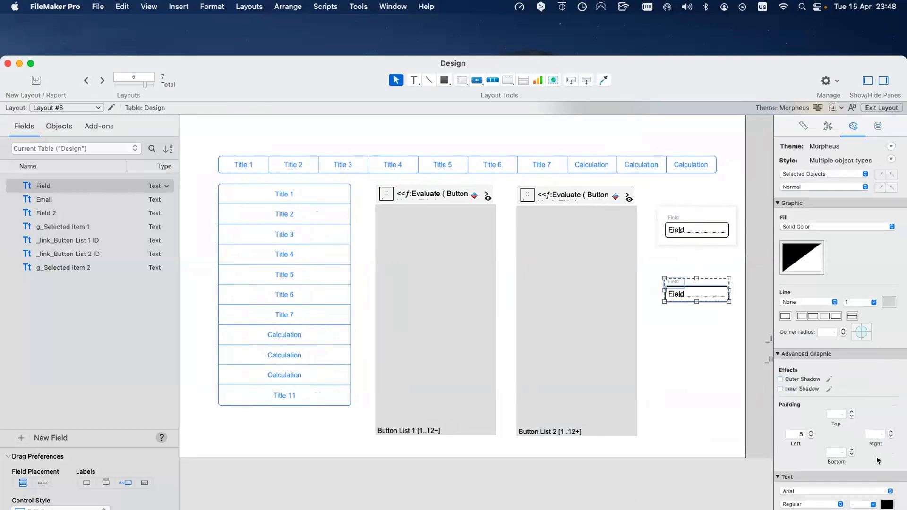
click(887, 505)
click(855, 375)
click(697, 348)
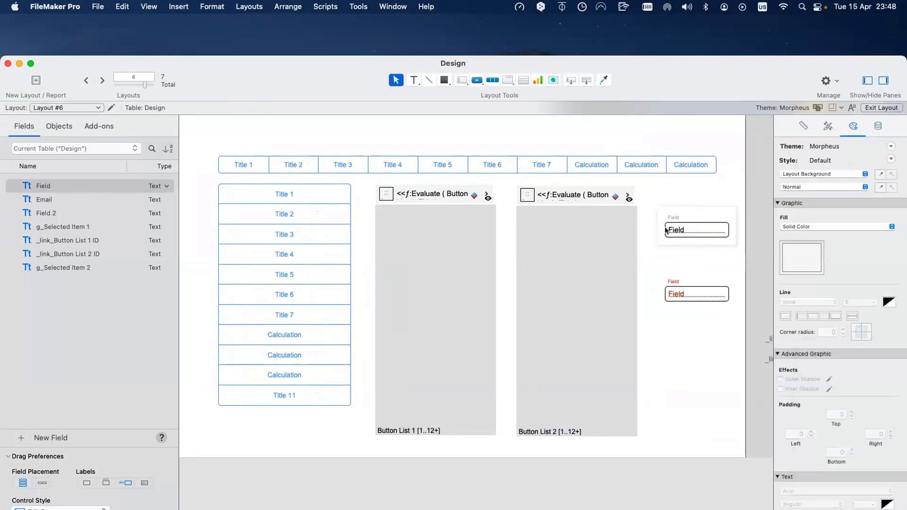
- Set the original group's hide condition to Length ( Design::Field ) ≤ 3 and copy the formula
click(667, 231)
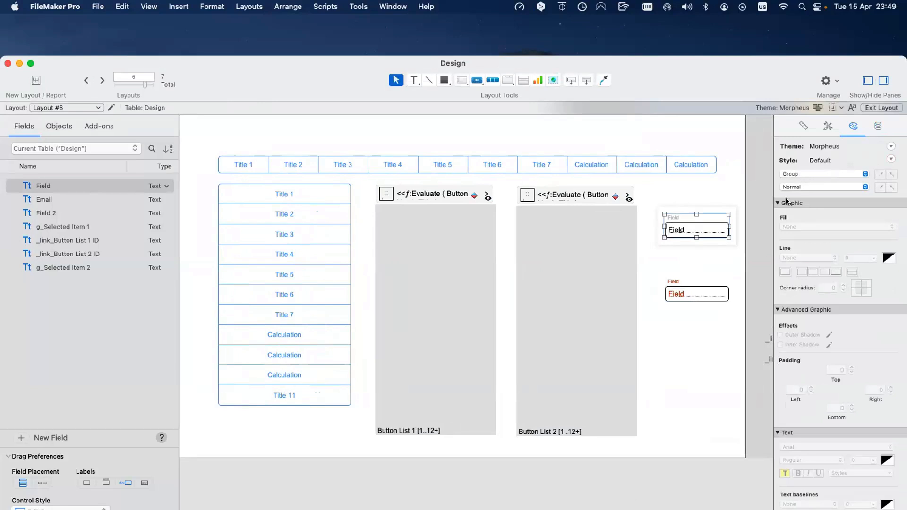
click(878, 125)
click(887, 351)
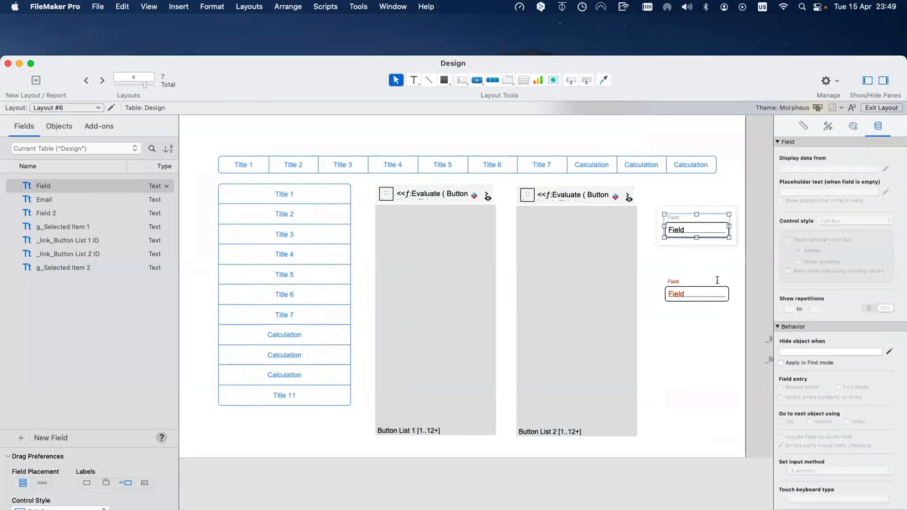
text(len)
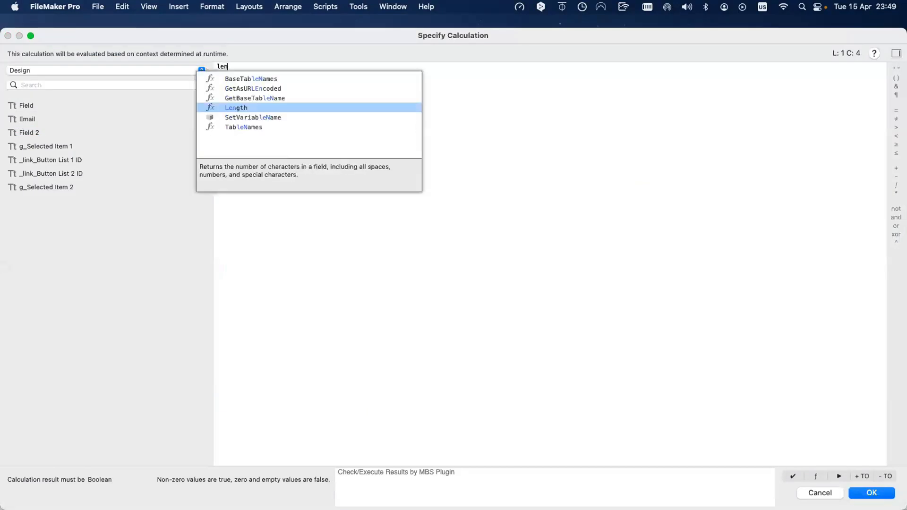
key(Return)
click(51, 108)
click(332, 141)
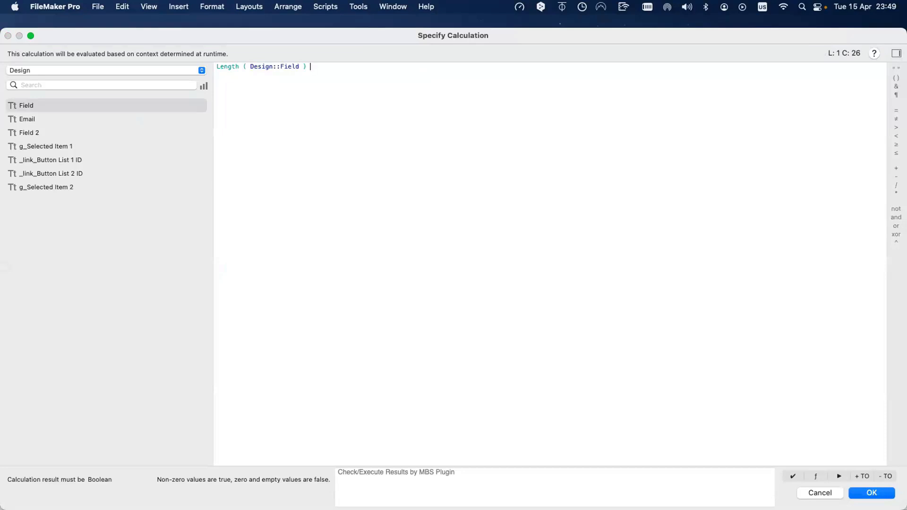
text(>)
text( 3)
key(super+a)
key(super+c)
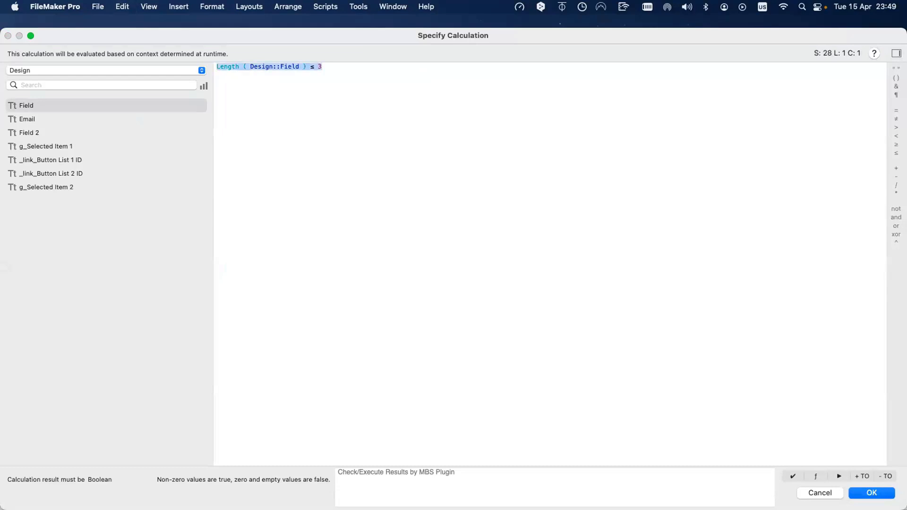
key(Return)
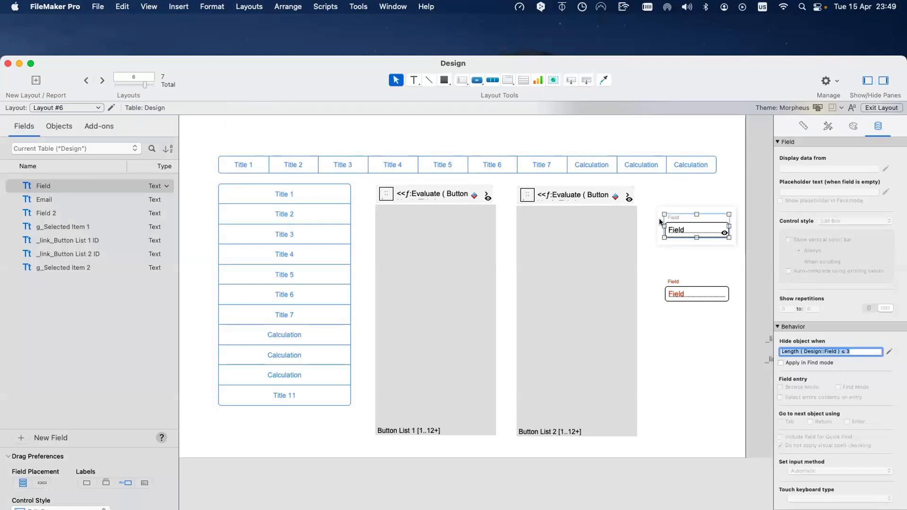
- Set the red group's hide condition to Length ( Design::Field ) > 3 and stack it exactly over the original group
click(697, 295)
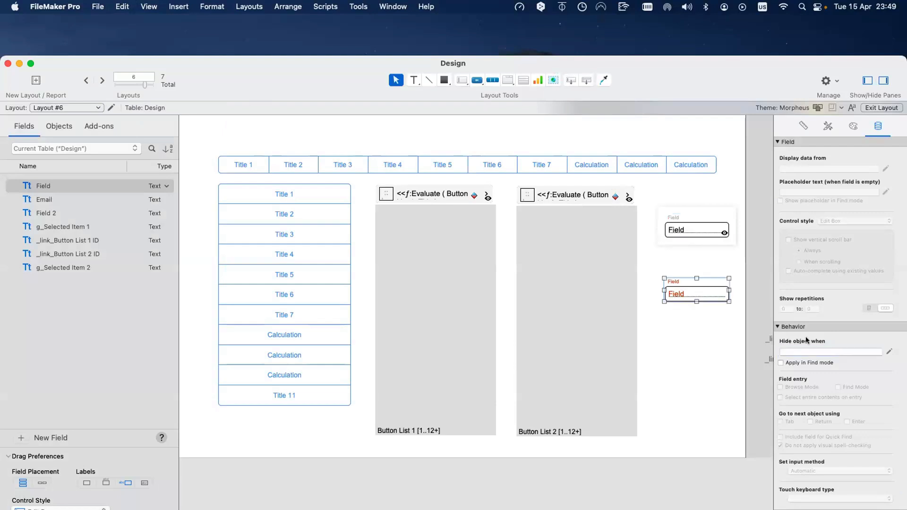
click(812, 351)
text(v)
key(BackSpace)
key(super+v)
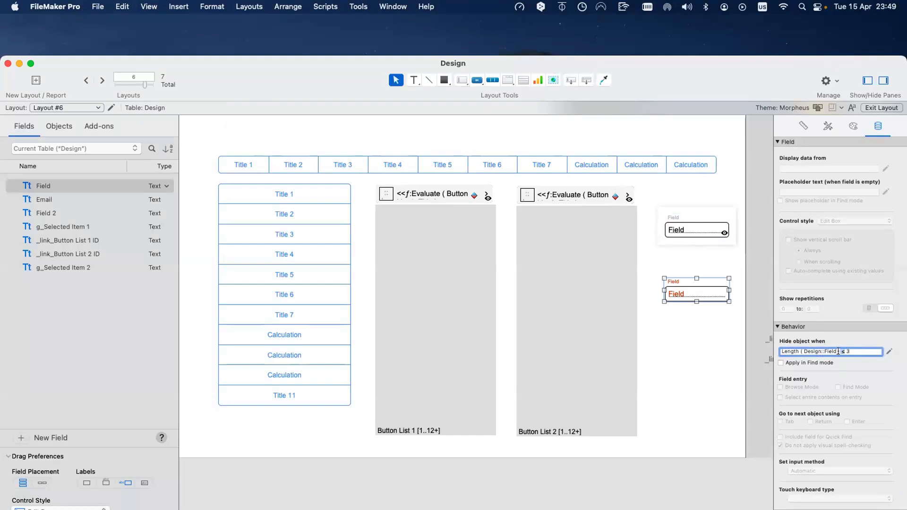
double_click(843, 351)
text(>)
key(Return)
drag(702, 293, 701, 233)
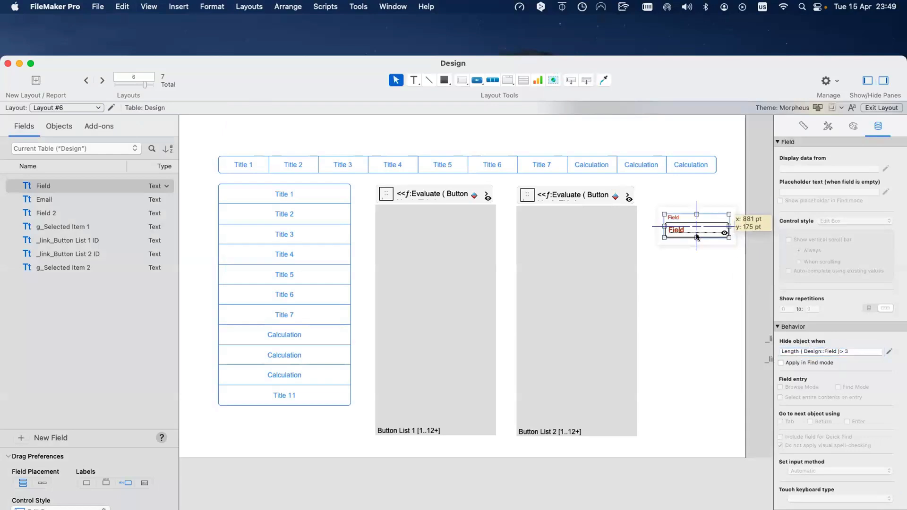
click(702, 294)
- Test the hide conditions in Browse mode by adding the letter l to the Field entry and committing it
key(super+b)
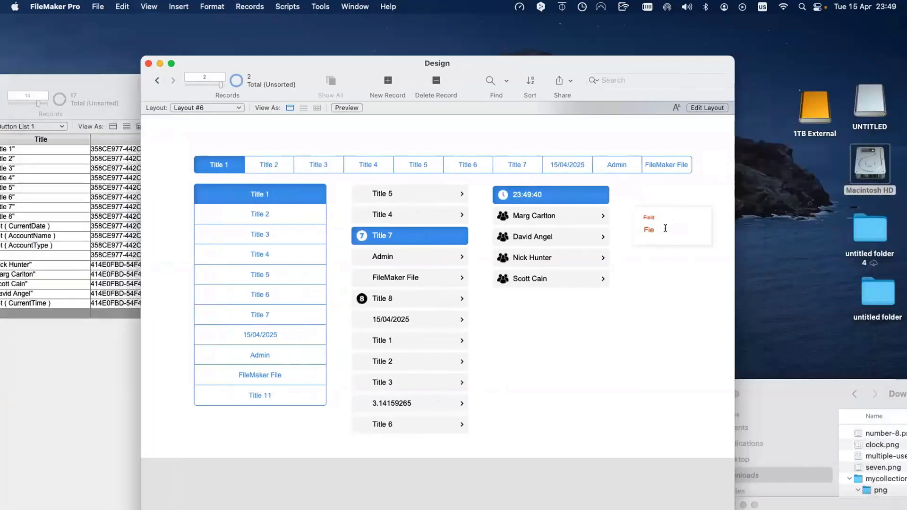
click(665, 228)
text(l)
click(673, 260)
- Return to Layout mode and move the red group off the original to a spot just below it
key(super+l)
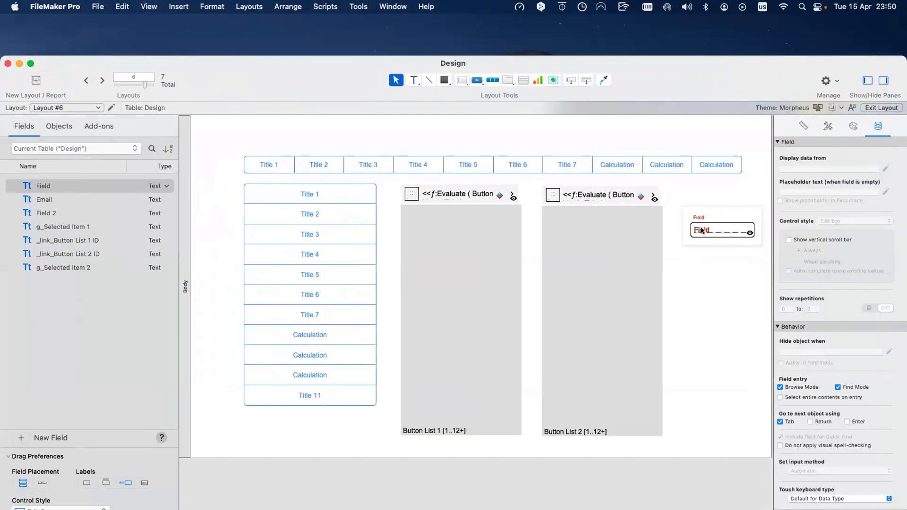
click(702, 231)
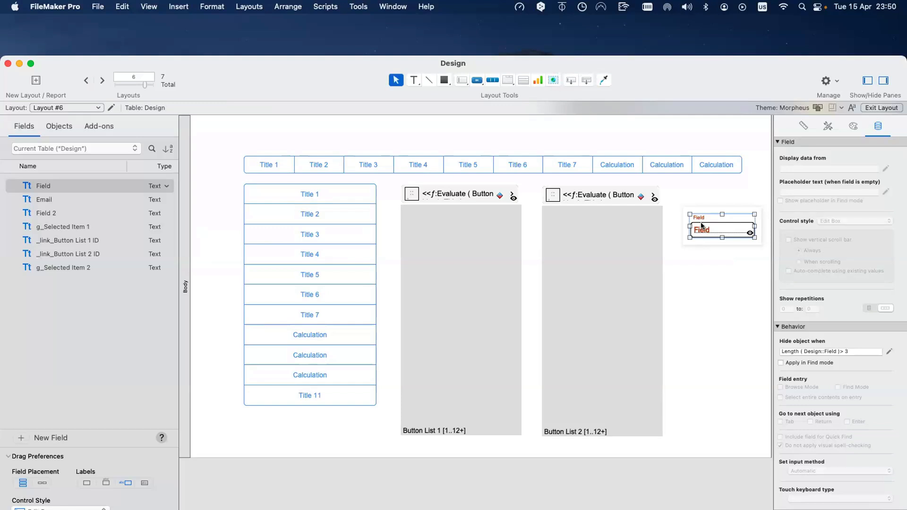
click(719, 261)
click(719, 230)
drag(719, 231, 722, 267)
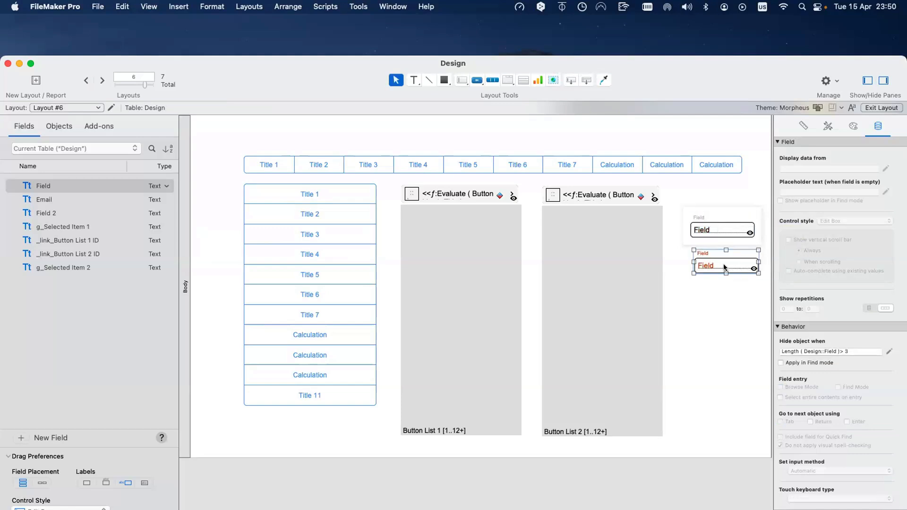
- Check the original group's hide condition and undo the move that took the red group off it
click(731, 233)
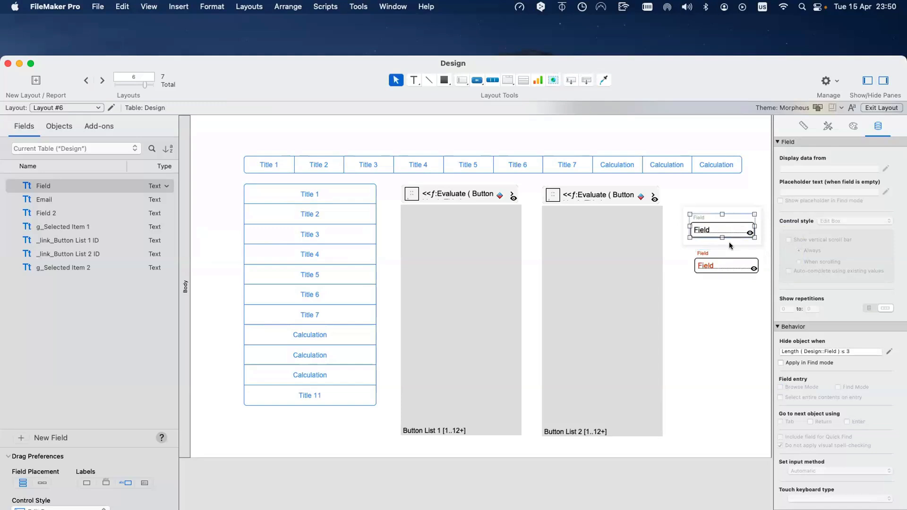
key(super+z)
click(728, 255)
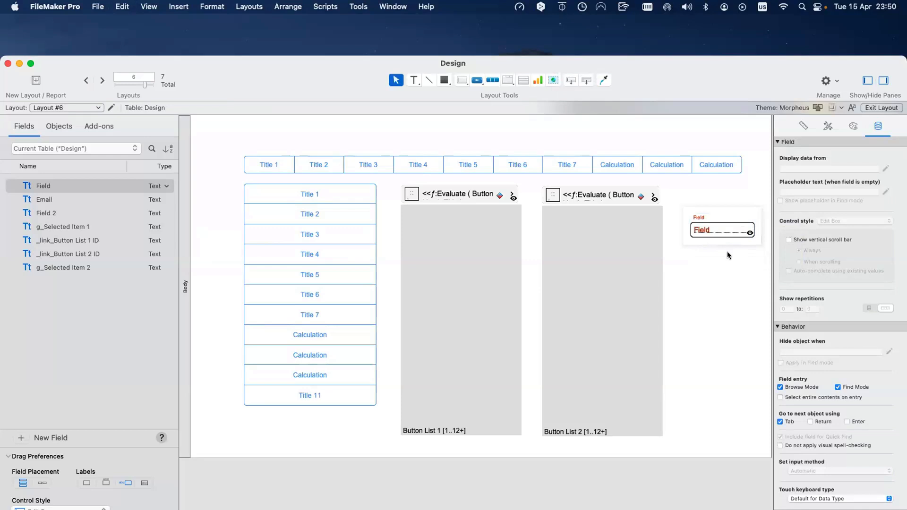
drag(754, 262, 681, 205)
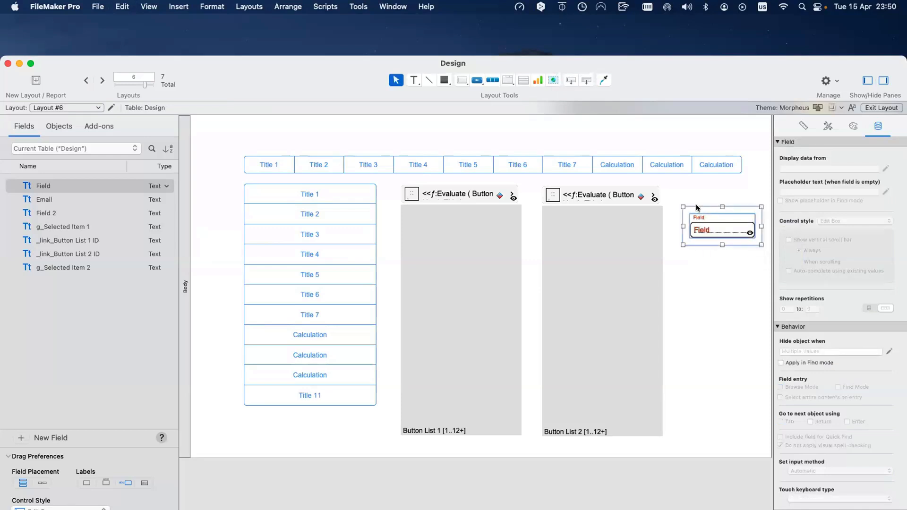
- Place Field 2 with its label above the horizontal button bar and activate it in Browse mode
drag(83, 213, 486, 143)
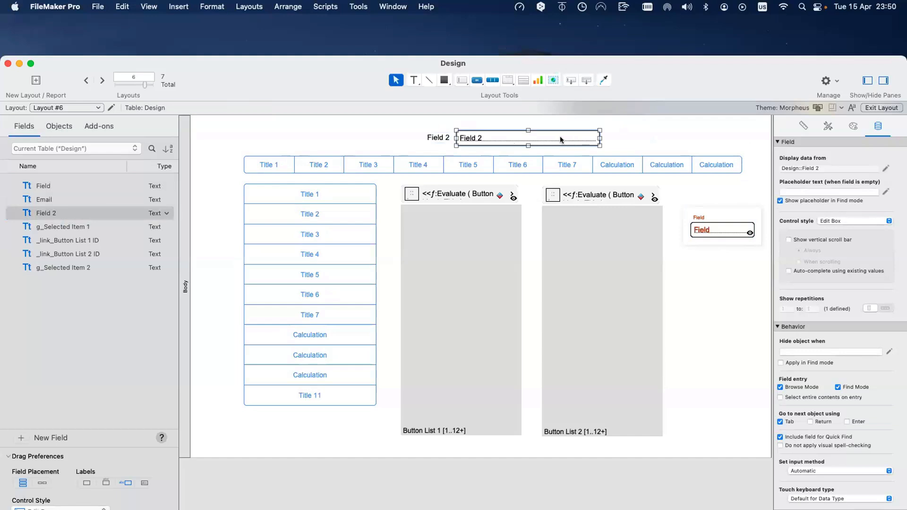
key(super+b)
click(423, 139)
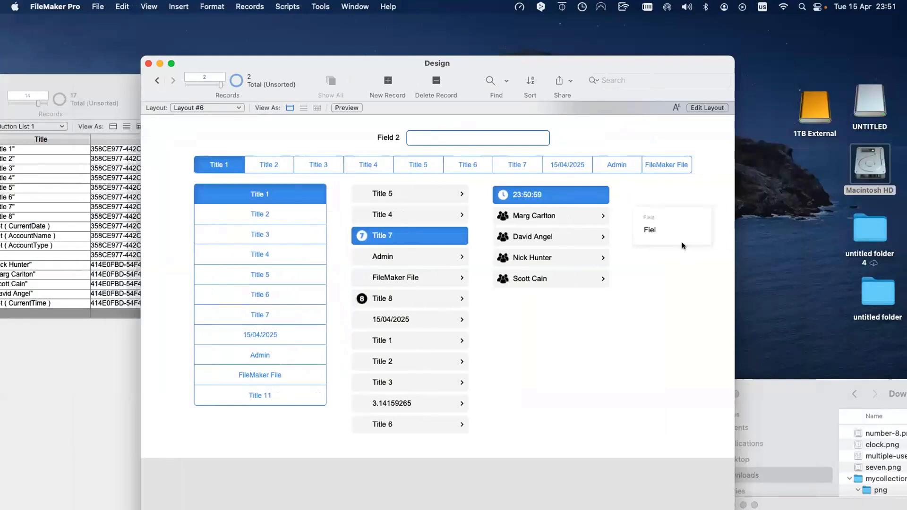
- In Layout mode, set the white card rectangle's hide condition to Design::Field 2 equal to a quoted sample first name
key(super+l)
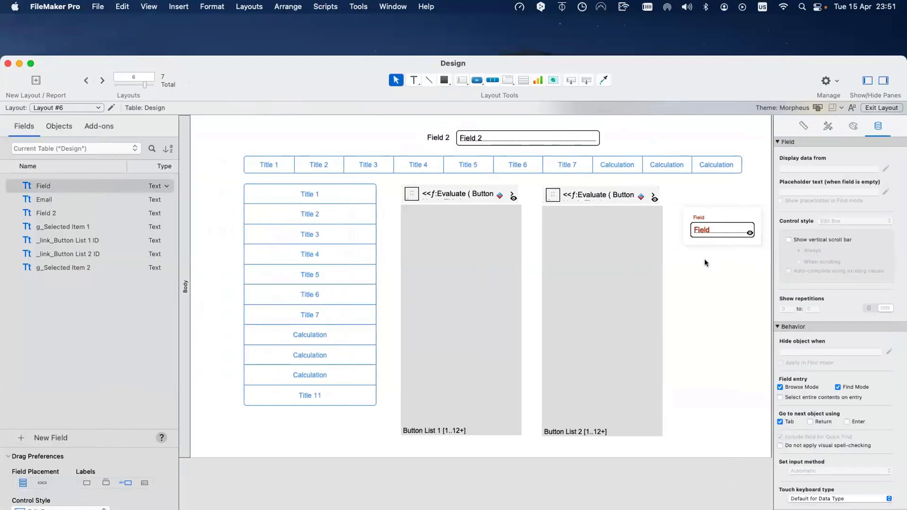
click(721, 212)
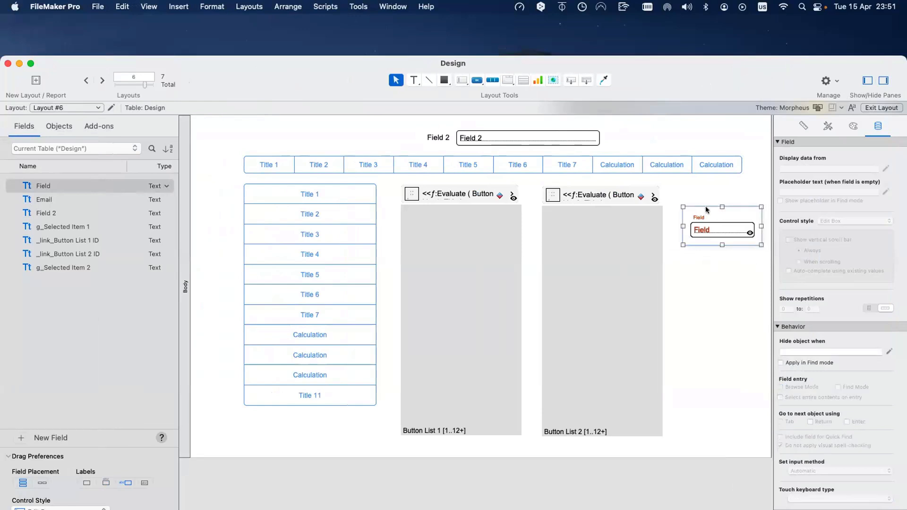
click(889, 352)
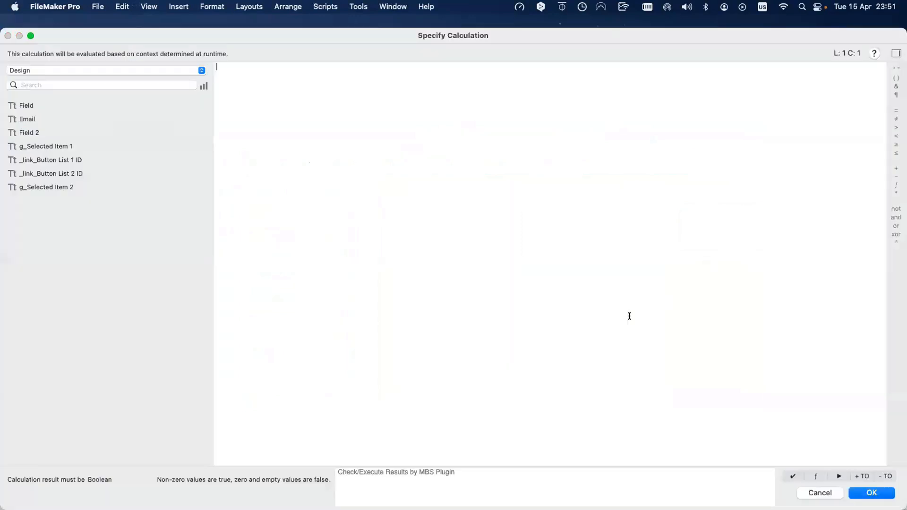
double_click(43, 133)
text(="Nick")
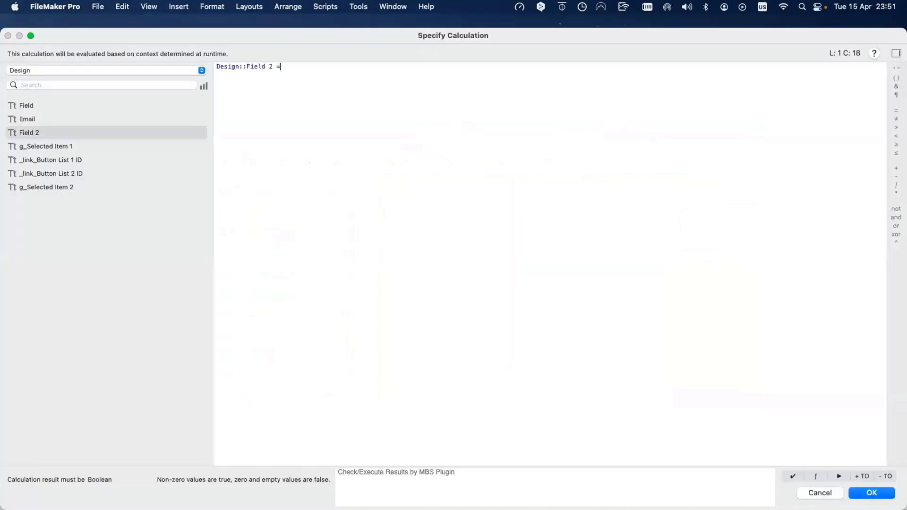
key(Left)
key(Left)
key(Left)
key(Left)
key(Left)
key(Left)
key(Return)
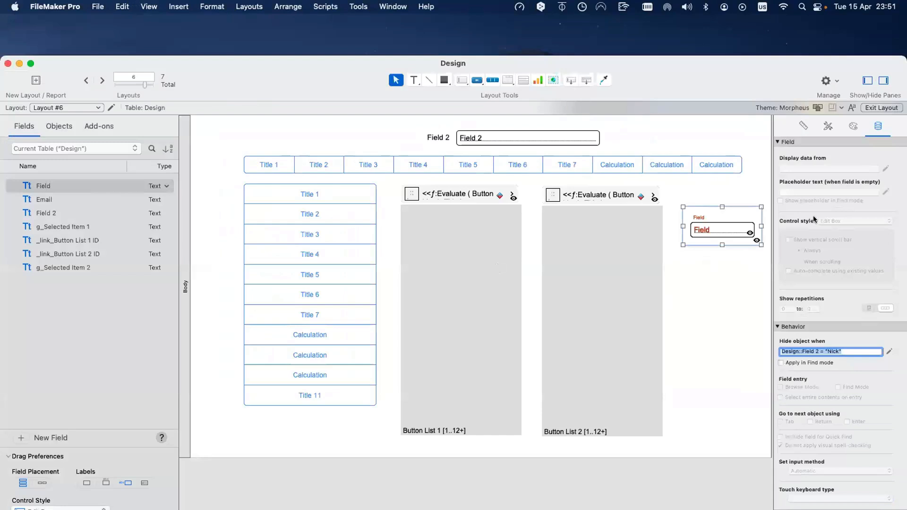
- Test the card's hide condition in Browse mode by entering the sample first name in Field 2 and committing it
key(super+b)
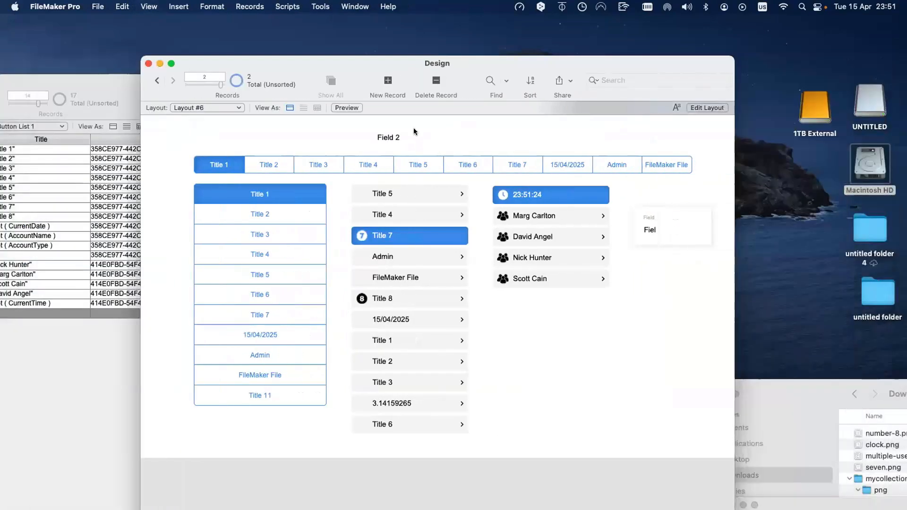
click(424, 135)
text(Nick)
click(312, 133)
- In Layout mode, extend the red group's hide condition with an or clause testing Design::Field 2 against the sample first name
key(super+l)
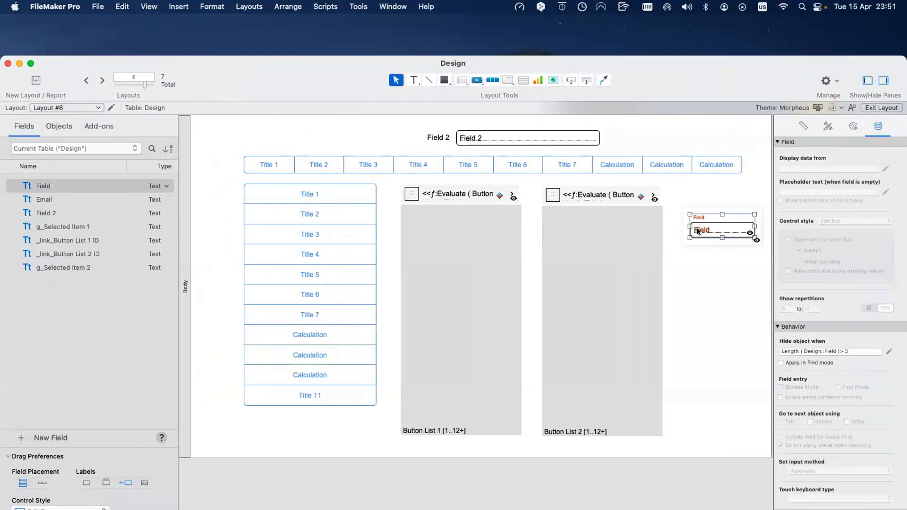
mouse_move(699, 231)
mouse_down()
mouse_move(701, 259)
mouse_move(701, 231)
mouse_up()
click(806, 353)
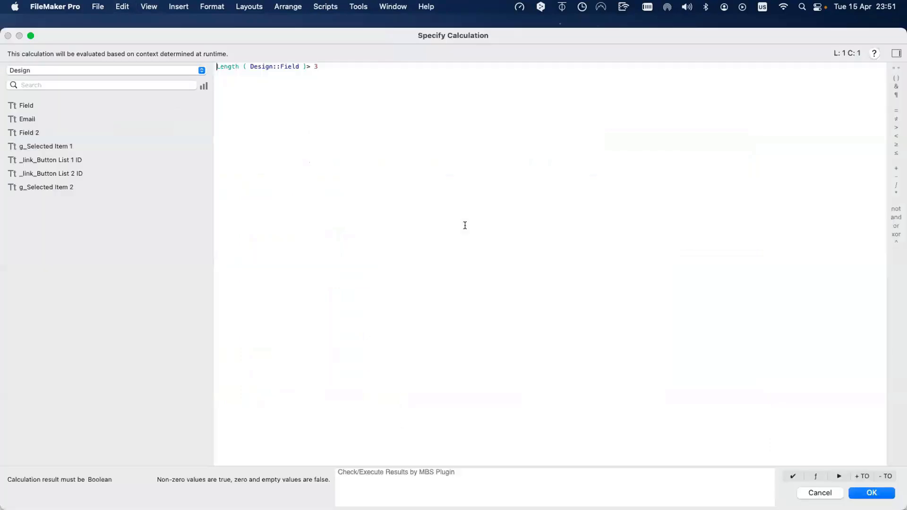
text(or)
double_click(33, 134)
text(=)
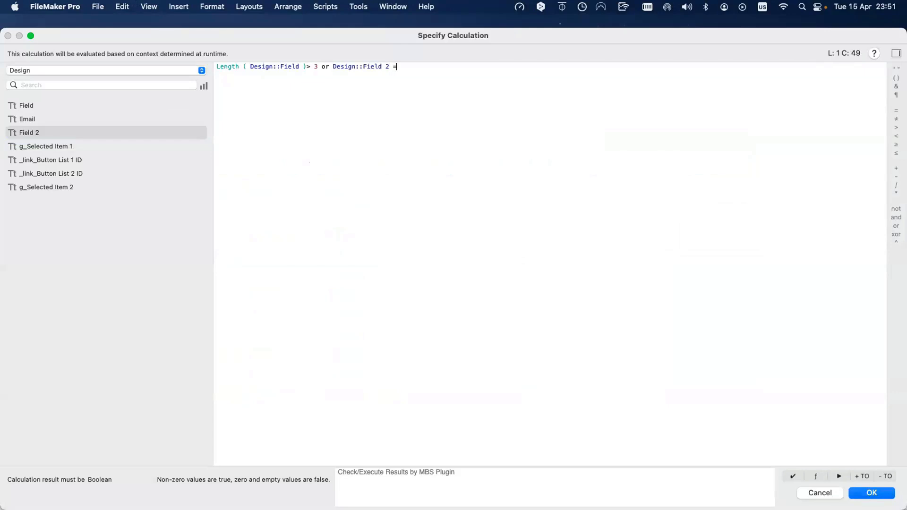
text( "nick")
key(Return)
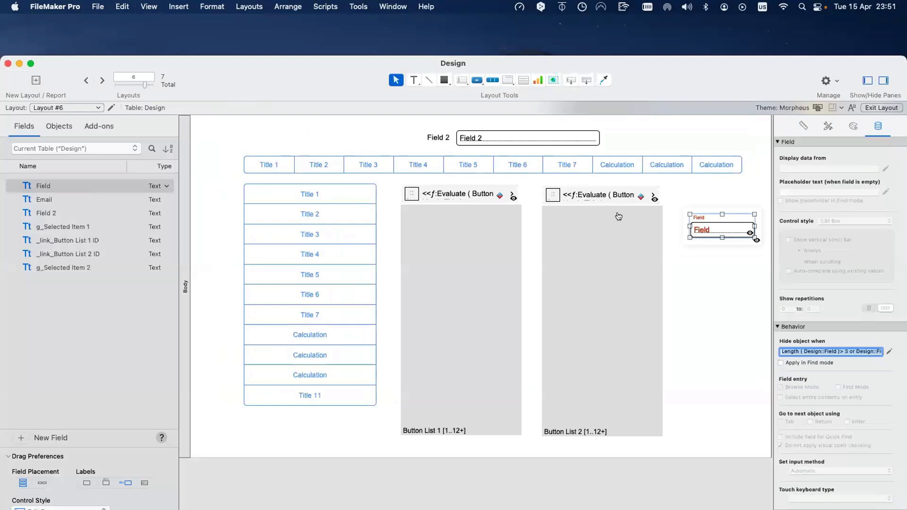
- Test the extended condition in Browse mode by clearing Field 2, removing the last letter of the Field entry, and committing
key(super+b)
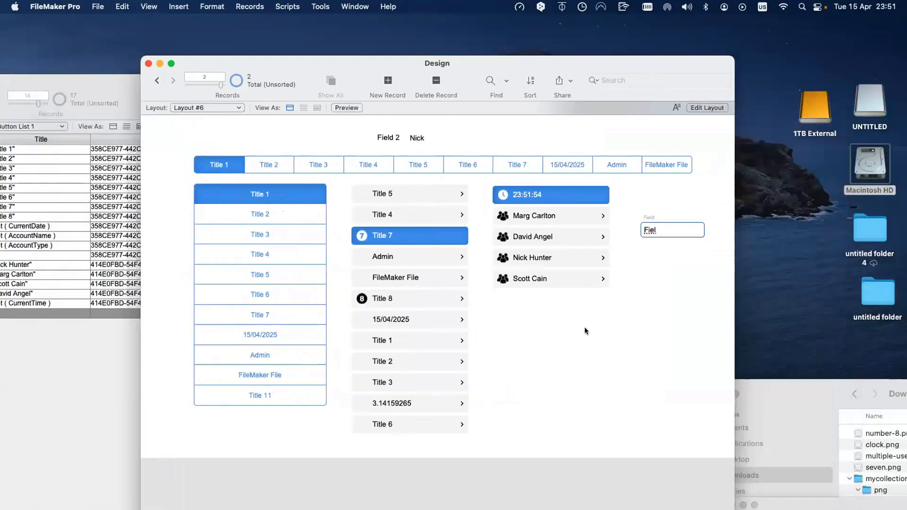
click(439, 134)
key(BackSpace)
click(355, 120)
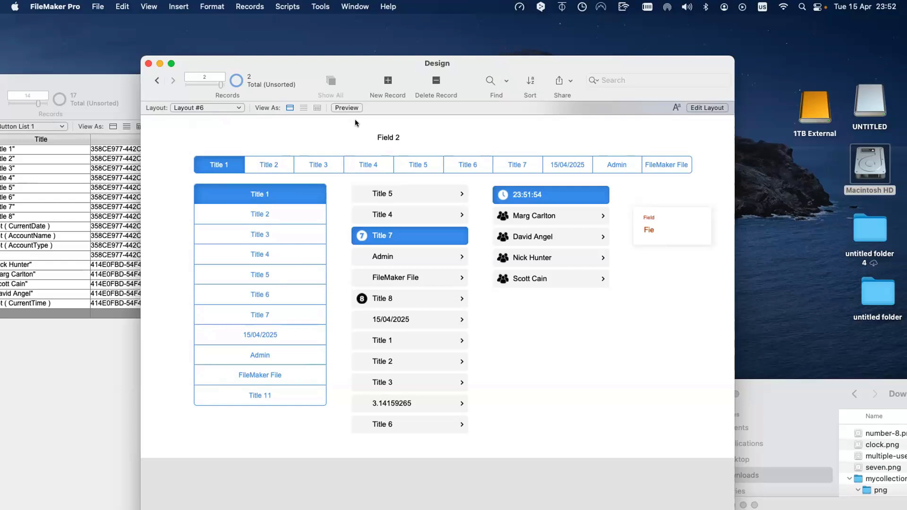
- Remove the or clause from the red group's hide condition, leaving Length ( Design::Field )> 3
key(super+l)
click(743, 235)
drag(850, 352, 851, 367)
key(BackSpace)
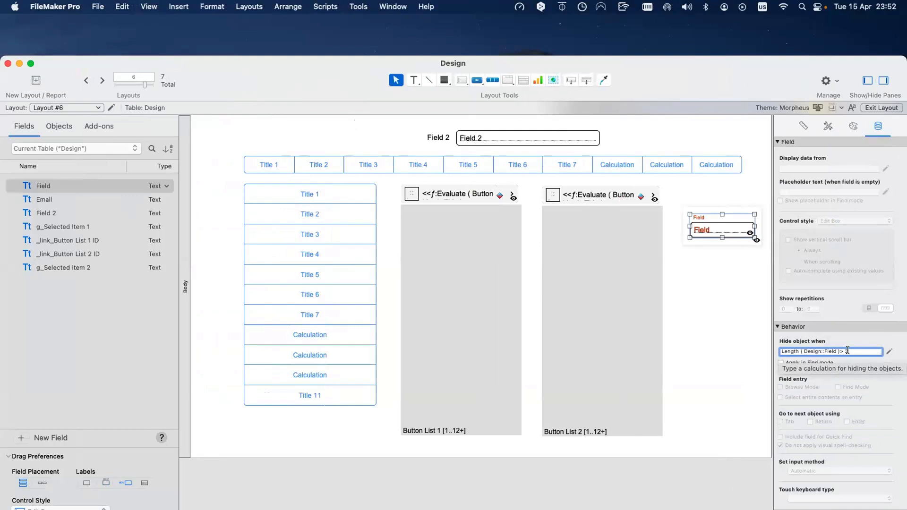
click(710, 294)
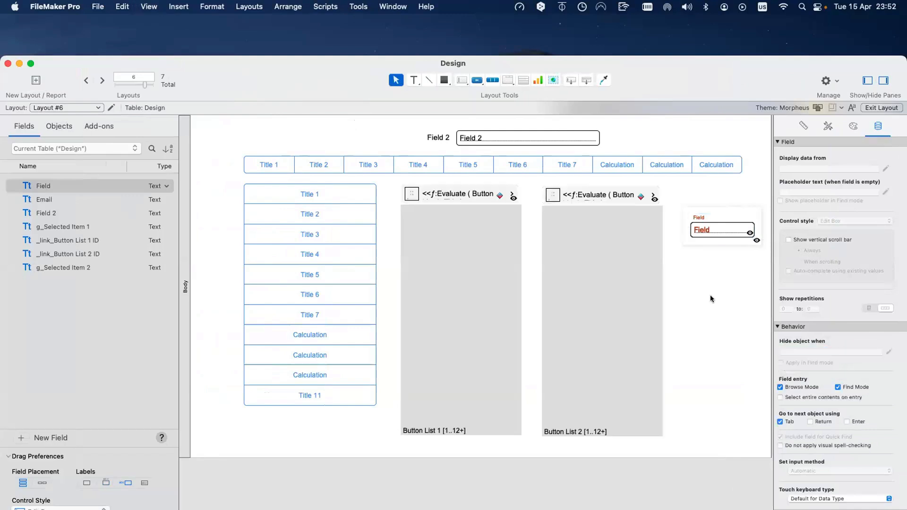
- Cut the Field 2 hide condition from the white card rectangle, leaving its condition empty
click(738, 211)
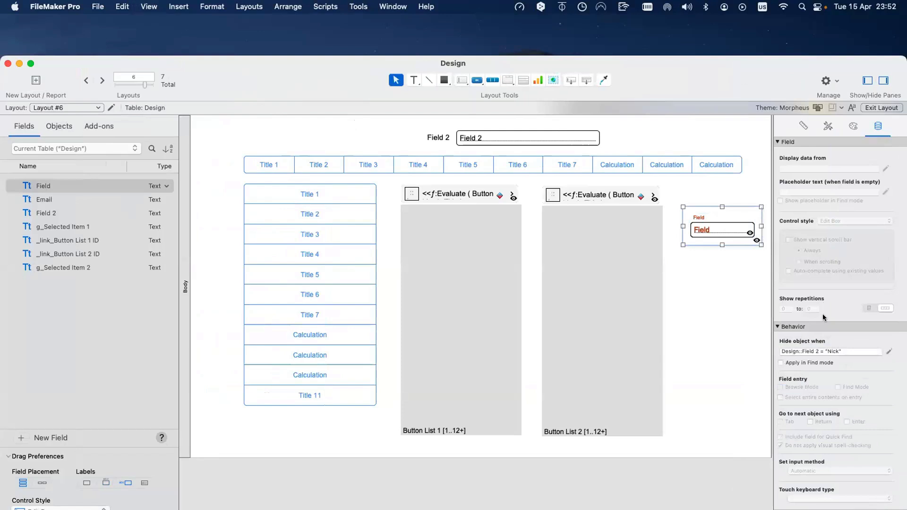
drag(854, 351, 687, 338)
key(super+x)
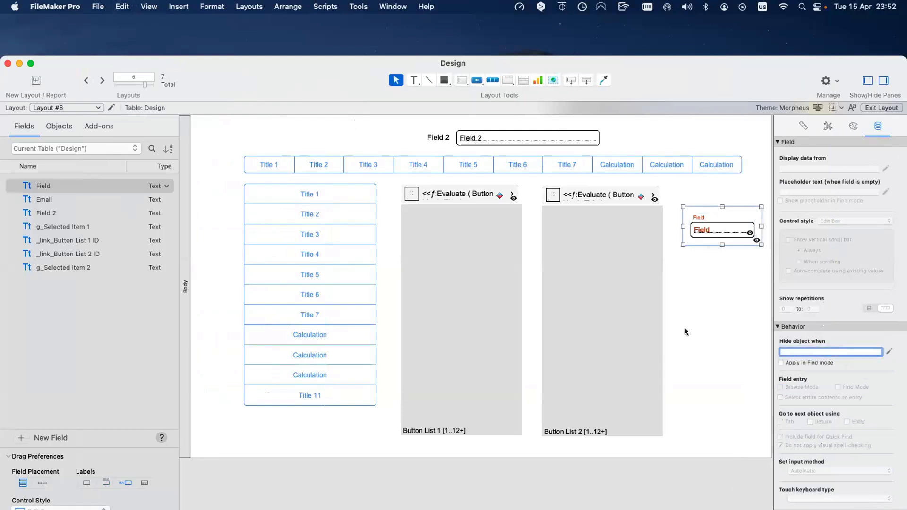
click(685, 332)
- Inspect the original group's hide condition by moving the red group aside temporarily, and undo the move
click(714, 222)
key(super+d)
click(729, 232)
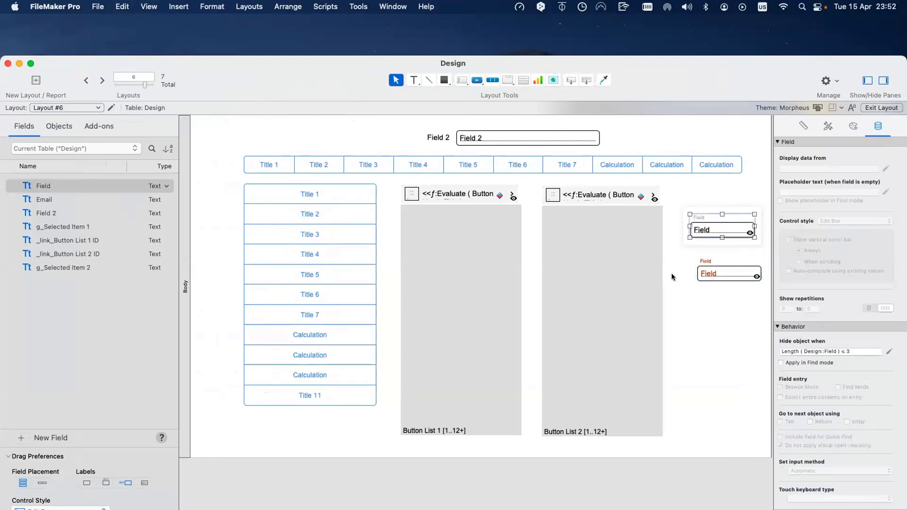
key(super+z)
click(748, 275)
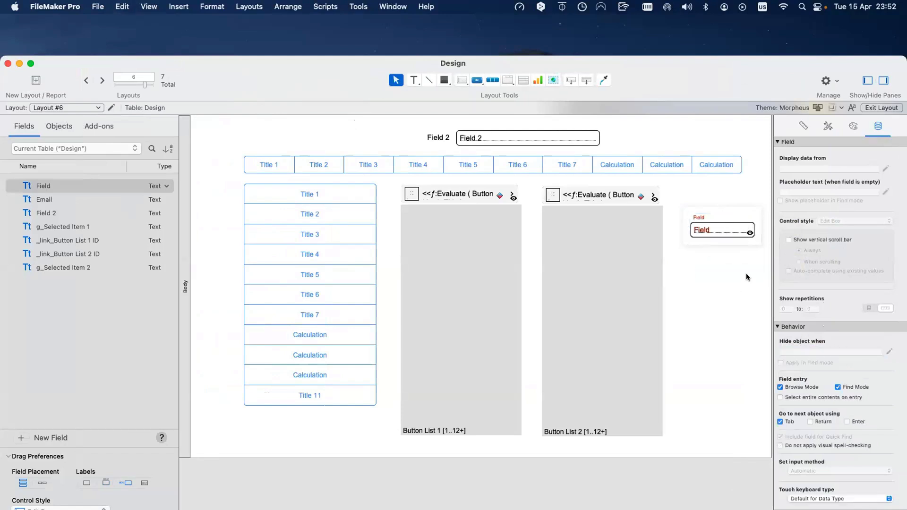
- Group the white card with both stacked groups and paste the cut Field 2 condition as the whole group's hide condition
drag(748, 277, 714, 207)
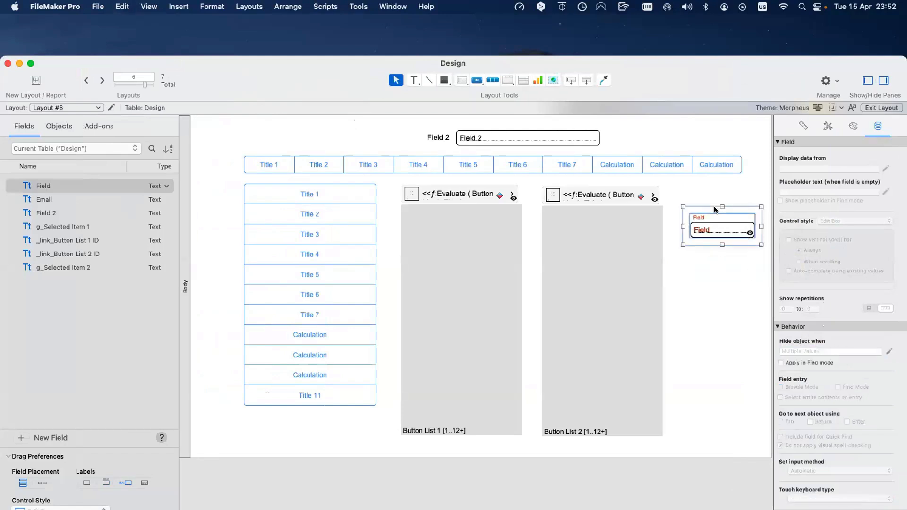
key(super+r)
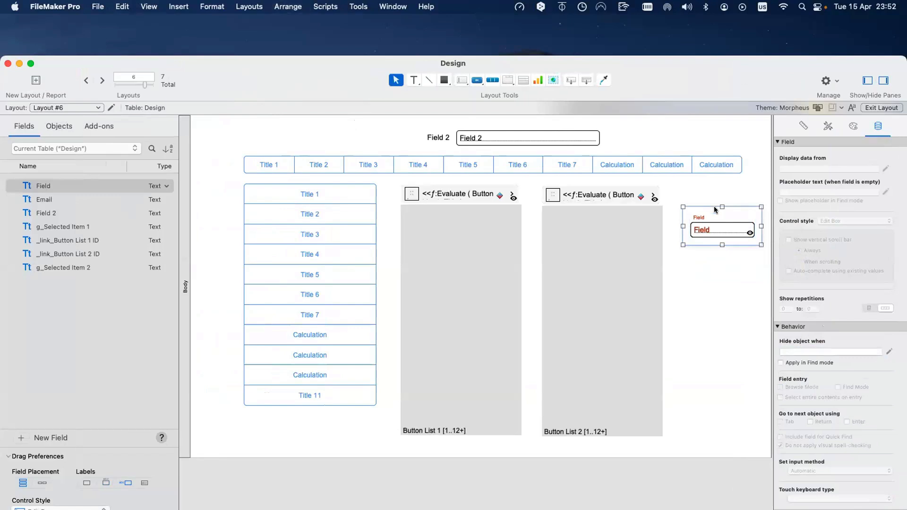
click(815, 351)
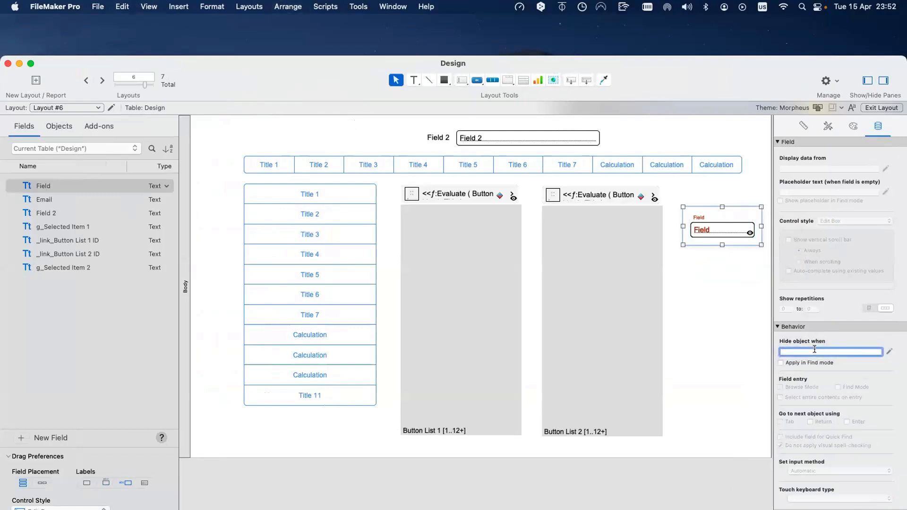
key(super+v)
click(721, 324)
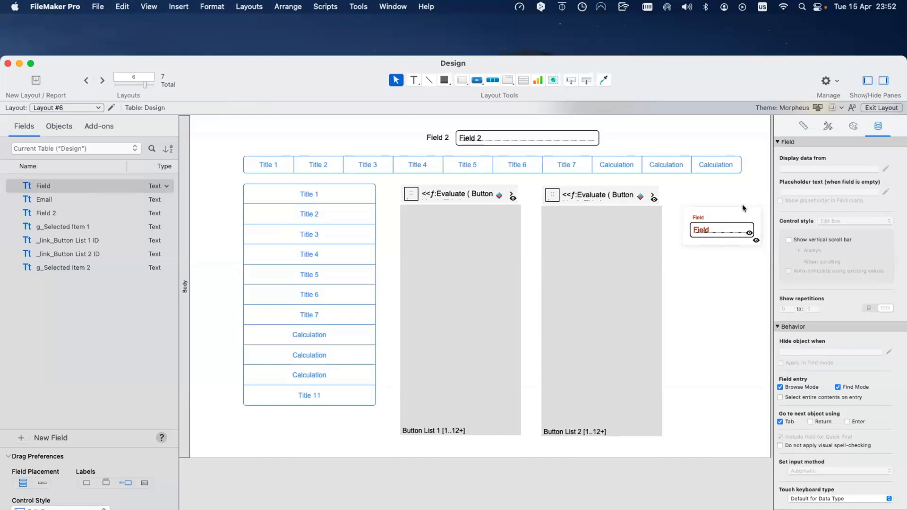
- Move the combined group slightly up and to the left, and check the nested red group's own hide condition
click(745, 238)
mouse_move(744, 238)
mouse_down()
mouse_move(746, 252)
mouse_move(726, 211)
mouse_move(735, 230)
mouse_up()
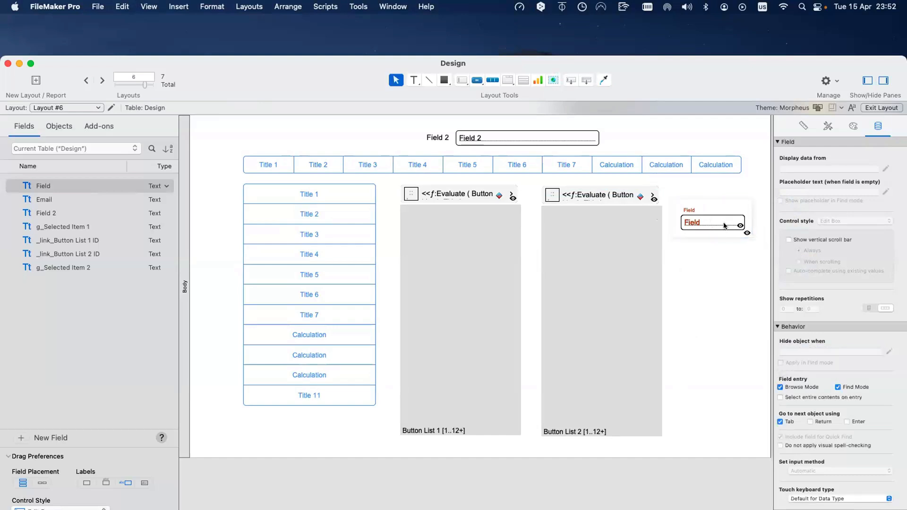
scroll(721, 225, down, 2)
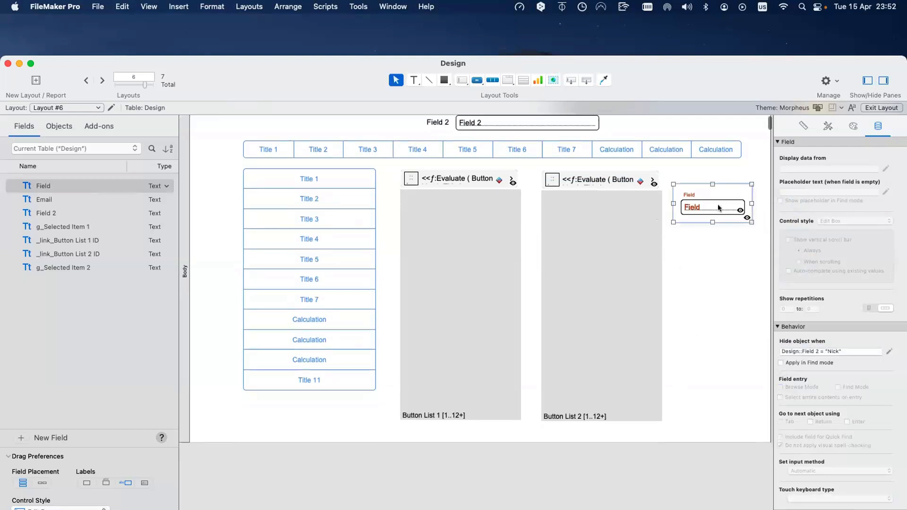
click(719, 208)
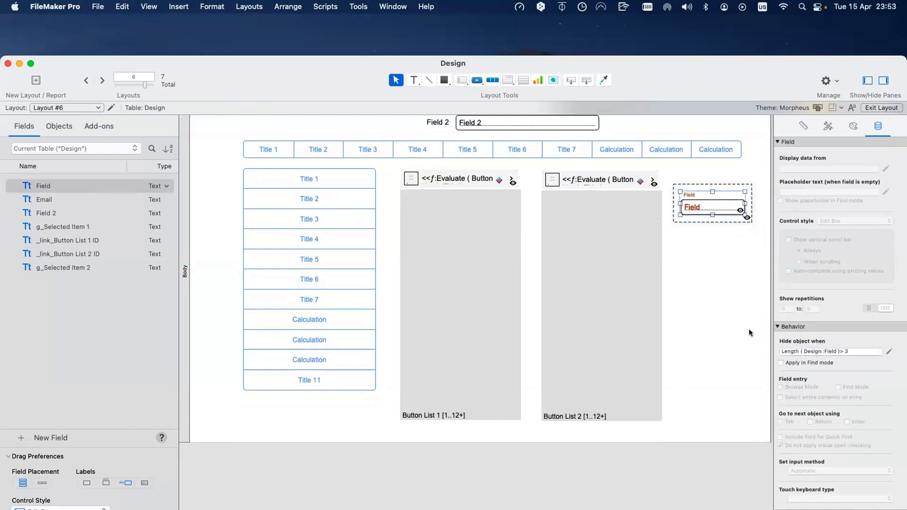
scroll(709, 312, up, 2)
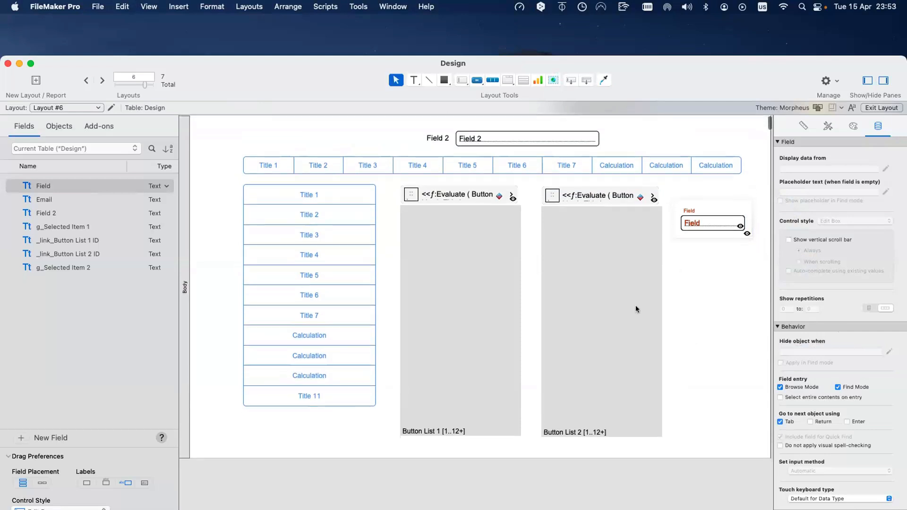
- Test the combined group's hide condition in Browse mode by entering the sample first name in Field 2
key(super+b)
click(422, 136)
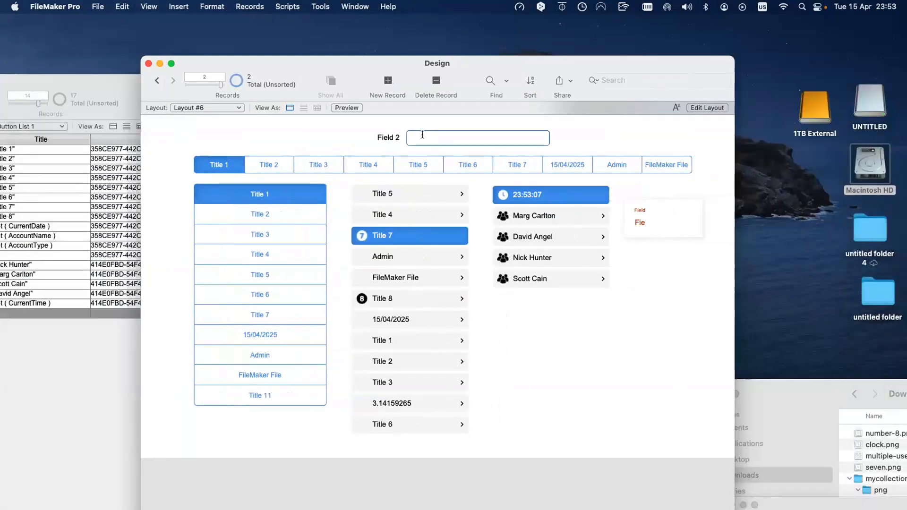
text(Nick)
key(Return)
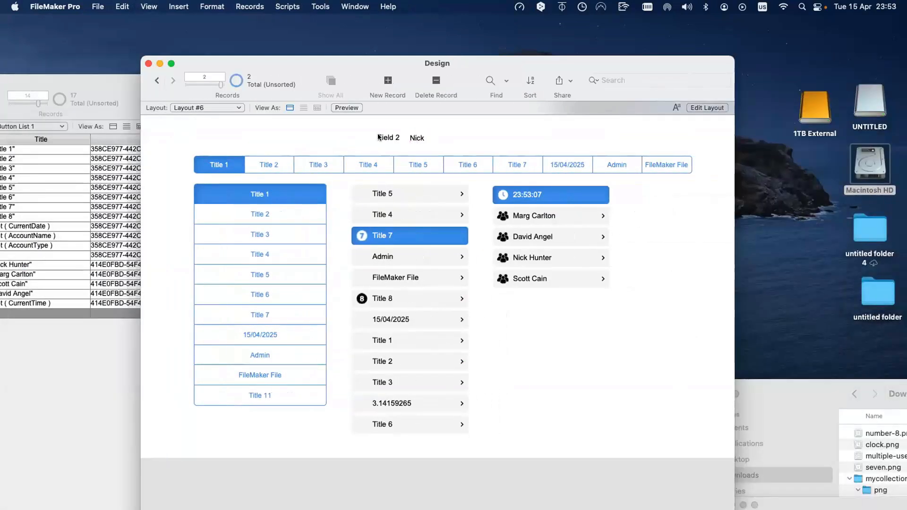
- Clear Field 2 and add the letter l to the Field entry, committing each change
click(425, 137)
key(BackSpace)
key(BackSpace)
key(BackSpace)
key(BackSpace)
click(627, 116)
click(655, 224)
text(l)
click(666, 275)
- Re-enter the sample first name in Field 2, and return to Layout mode to check the combined group's hide condition
click(413, 136)
text(Nick)
click(330, 134)
key(super+l)
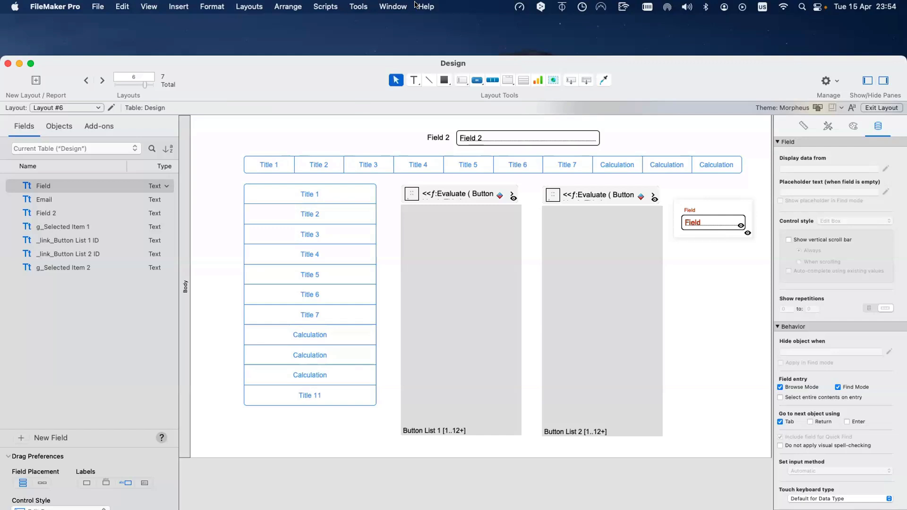
click(706, 221)
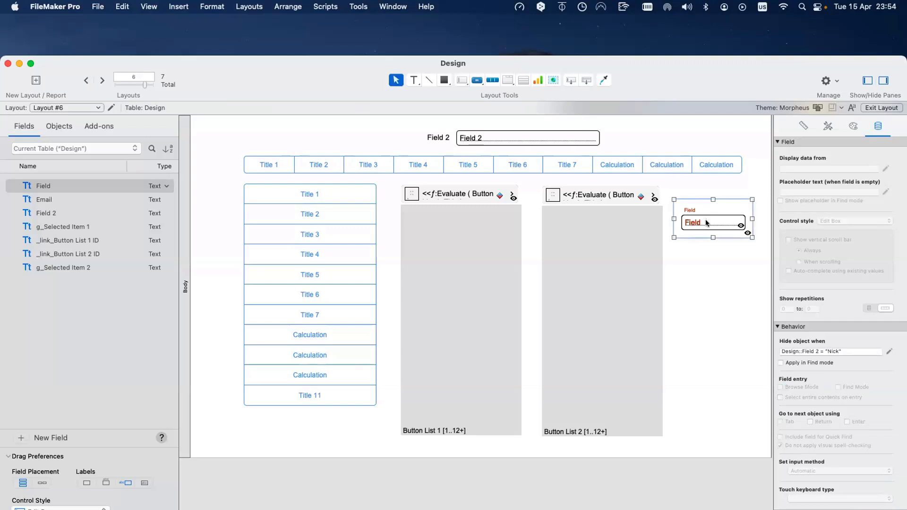
- Move the nested red field group down so it sits below the black field group inside the combined group
click(707, 222)
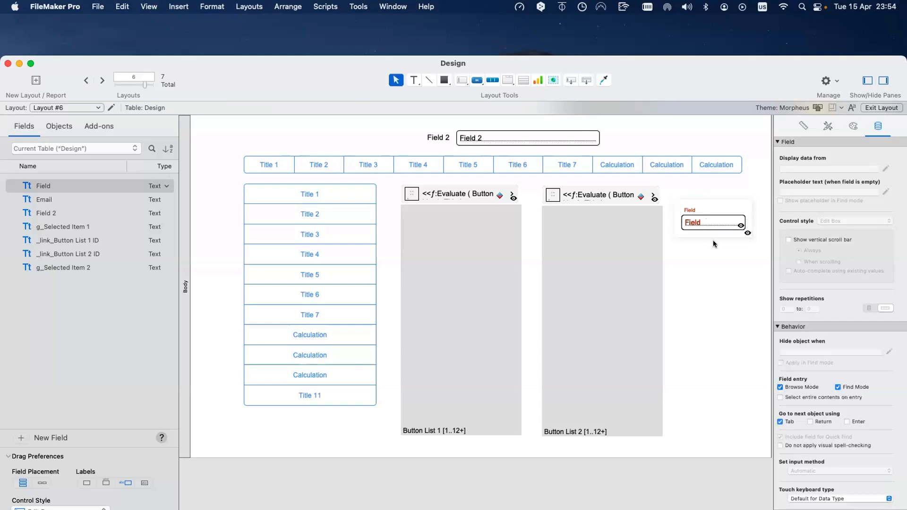
click(714, 223)
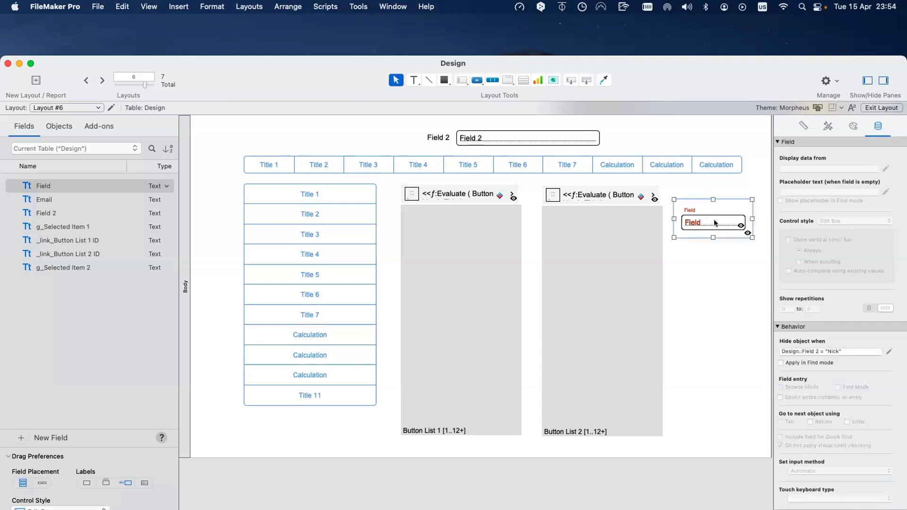
click(716, 222)
click(716, 220)
click(718, 239)
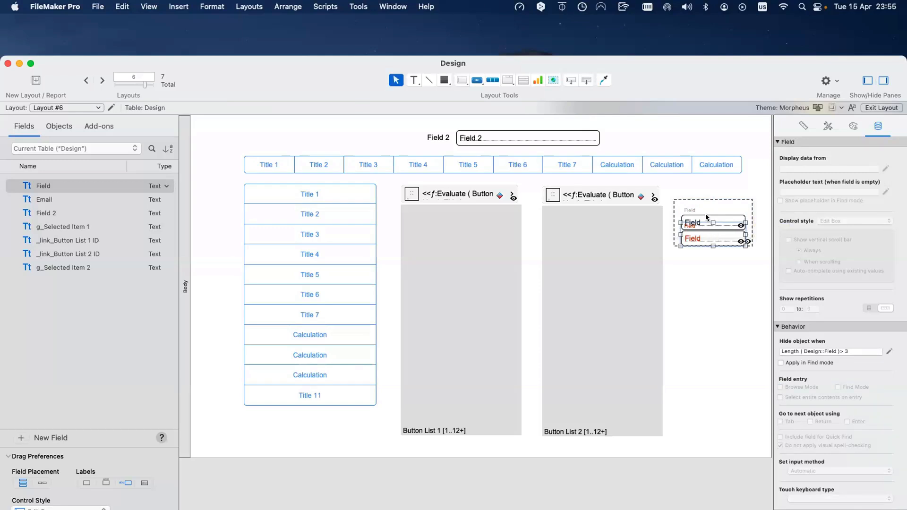
- Compare the hide conditions of the nested black and red field groups
click(707, 217)
click(715, 242)
click(710, 218)
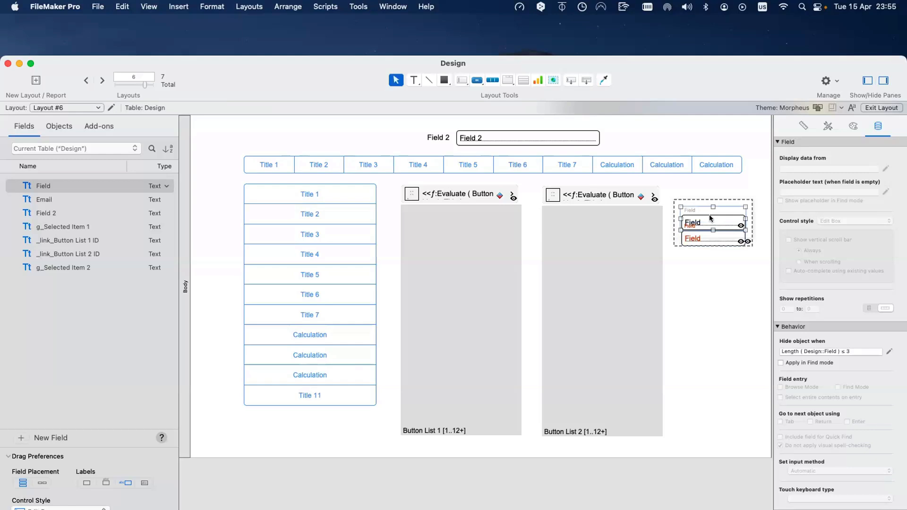
- Name the nested black field group active_field in the layout's object list
click(804, 126)
click(837, 162)
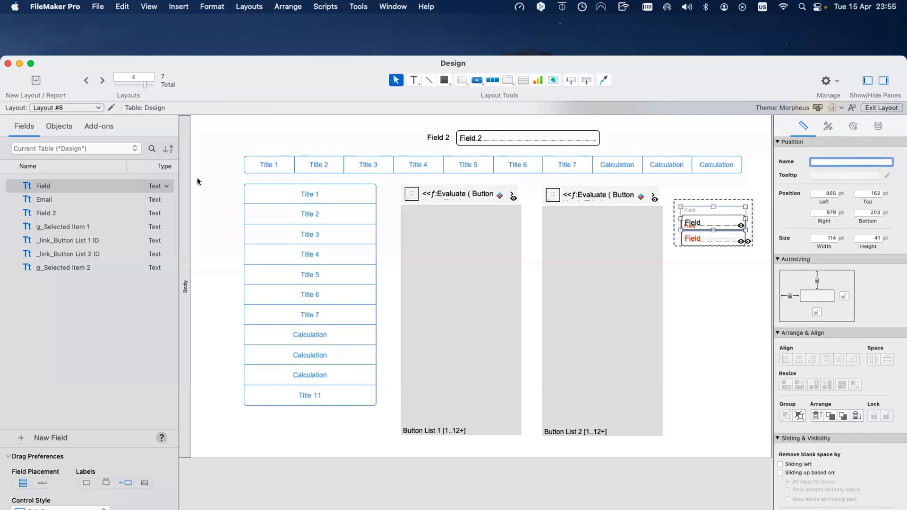
click(60, 128)
click(57, 227)
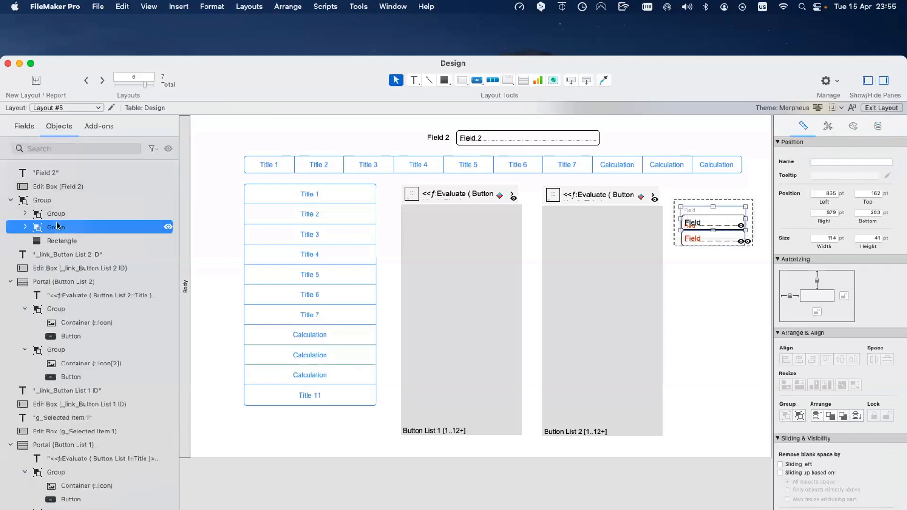
double_click(57, 226)
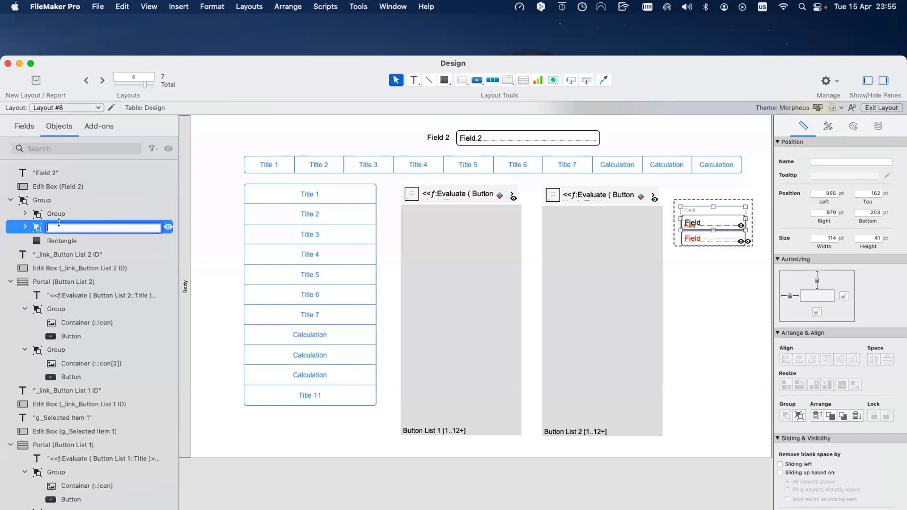
text(active_field)
click(703, 236)
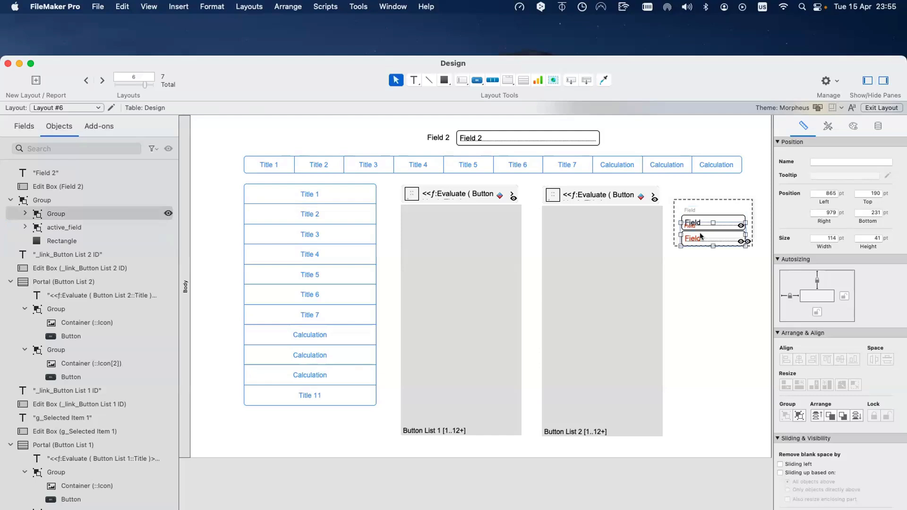
- Compare the object names of the nested black and red field groups
click(704, 215)
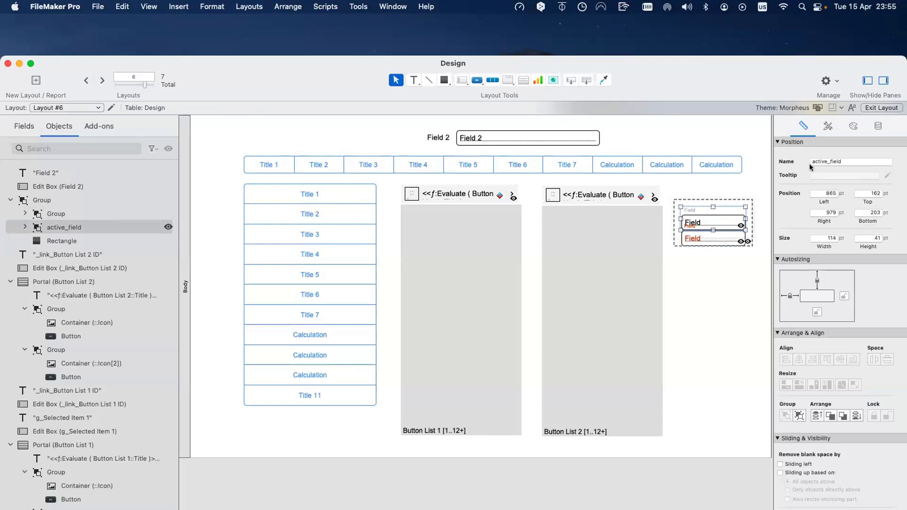
click(714, 240)
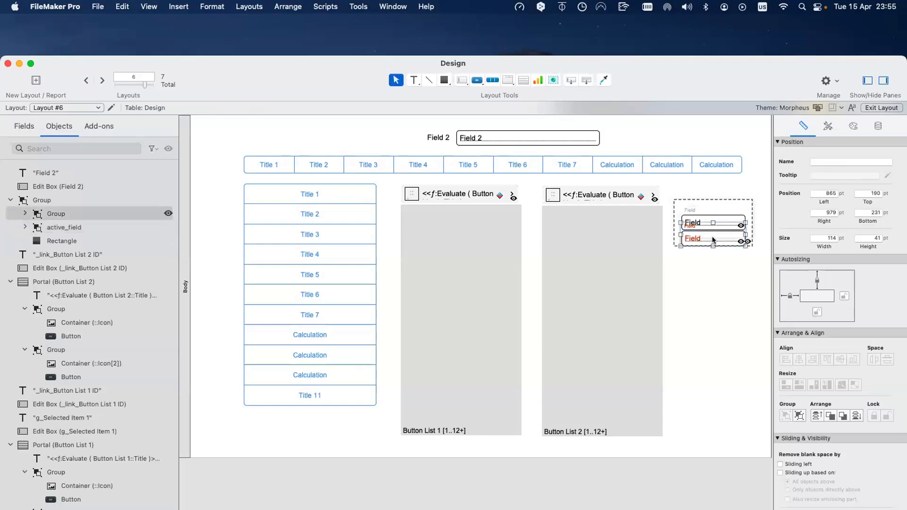
click(741, 217)
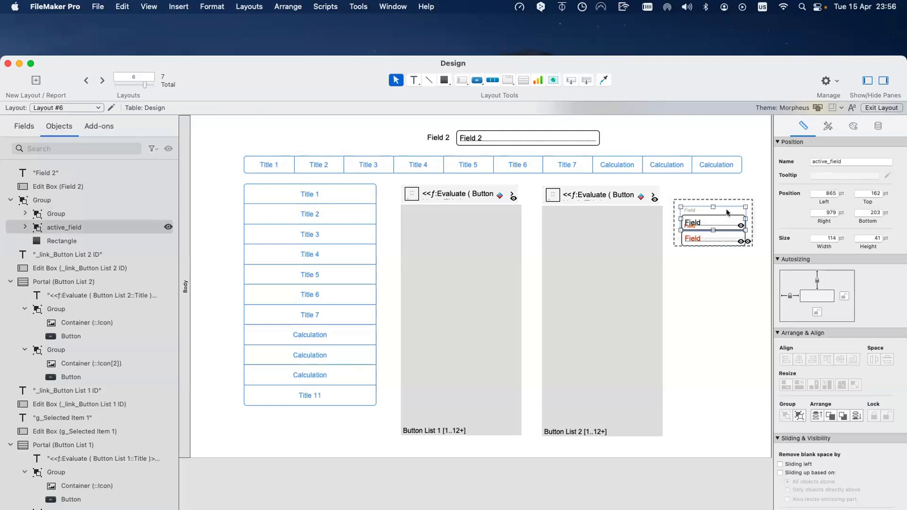
click(727, 233)
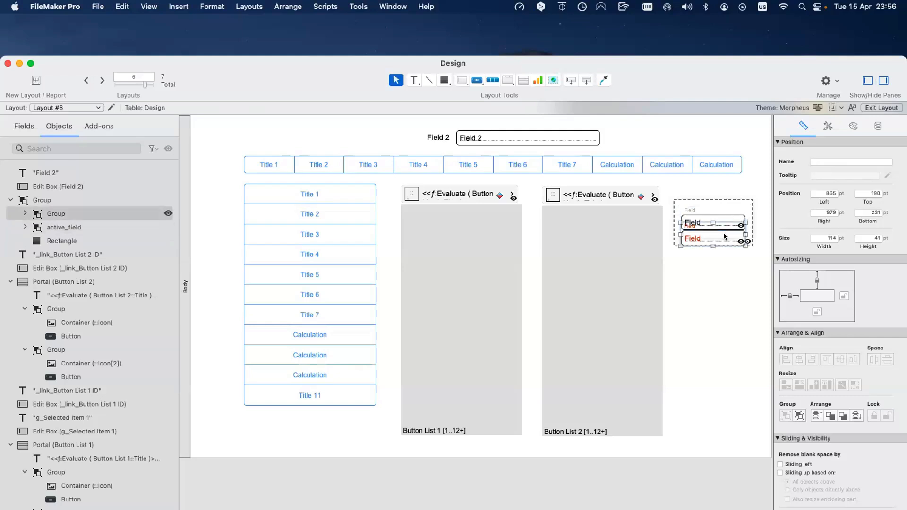
click(722, 216)
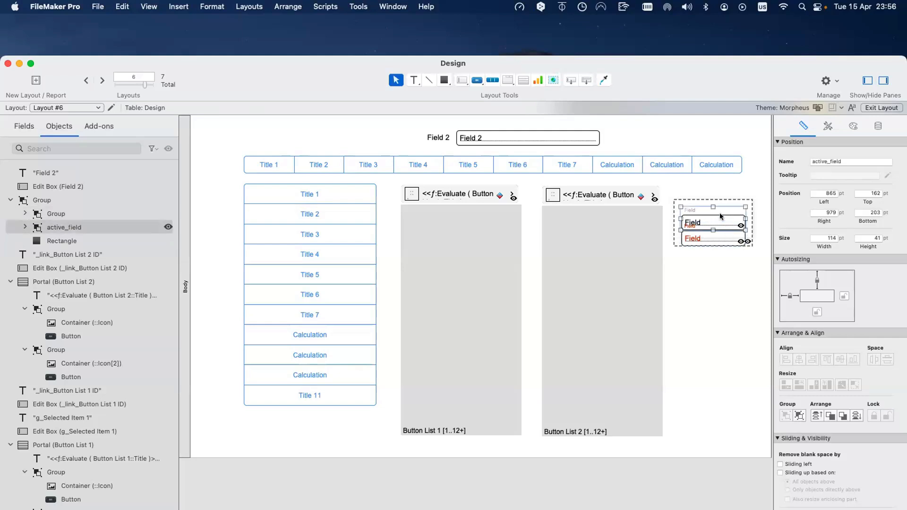
click(717, 238)
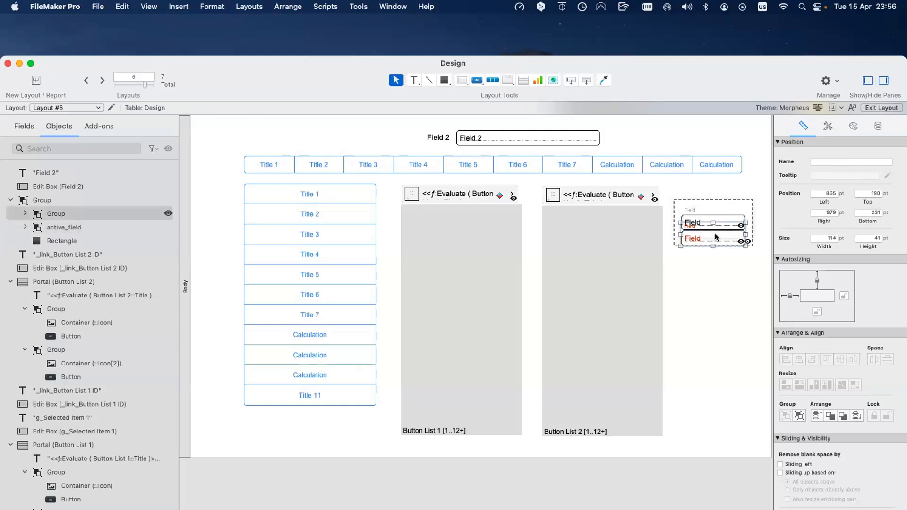
- Clear the hide condition of the nested red field group
click(878, 126)
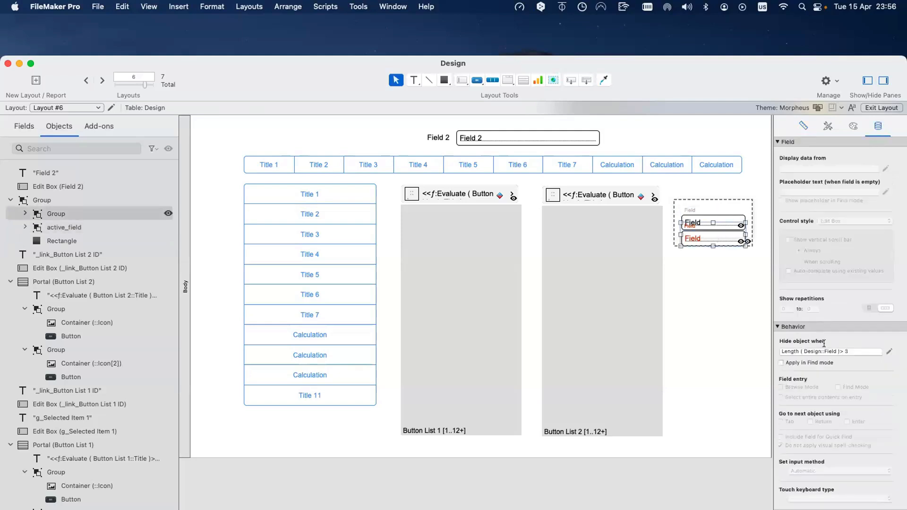
triple_click(849, 351)
key(BackSpace)
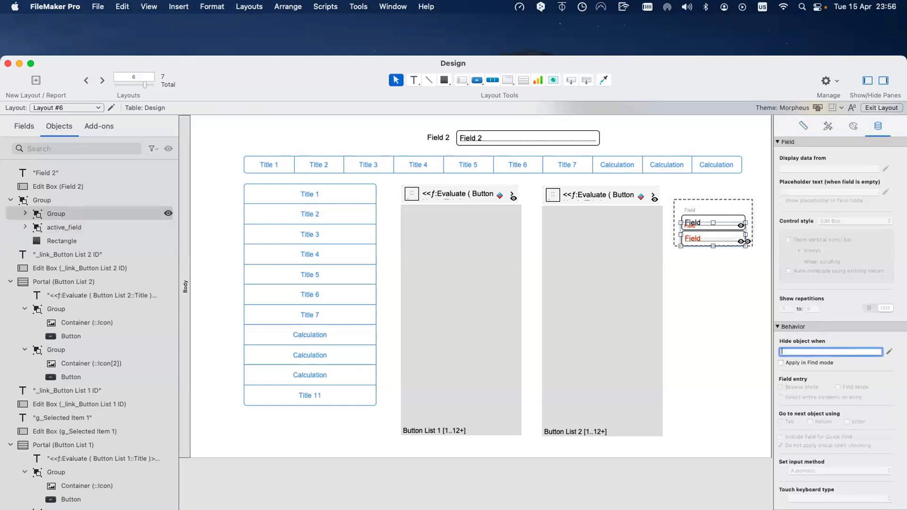
click(740, 346)
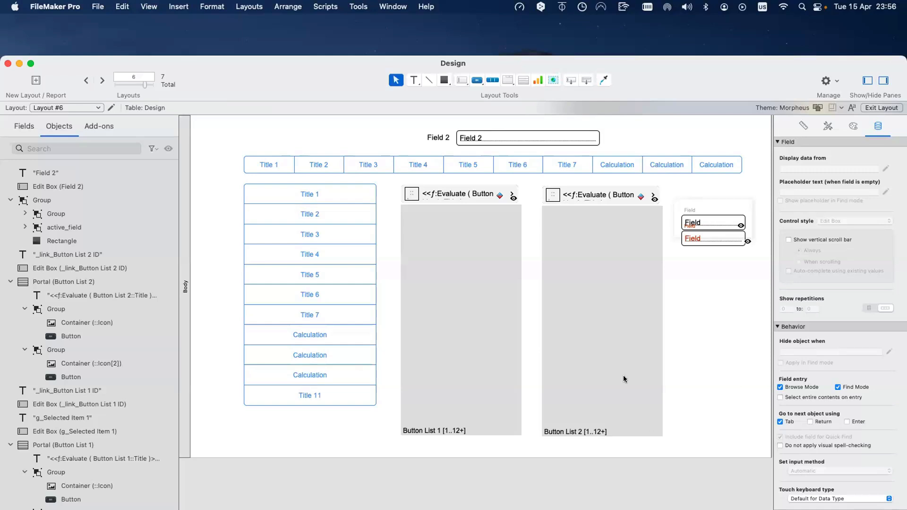
- Open the red group's hide calculation and find the GetLayoutObjectAttribute function by searching the function list for getlayou
scroll(714, 255, down, 2)
scroll(714, 255, up, 2)
click(714, 237)
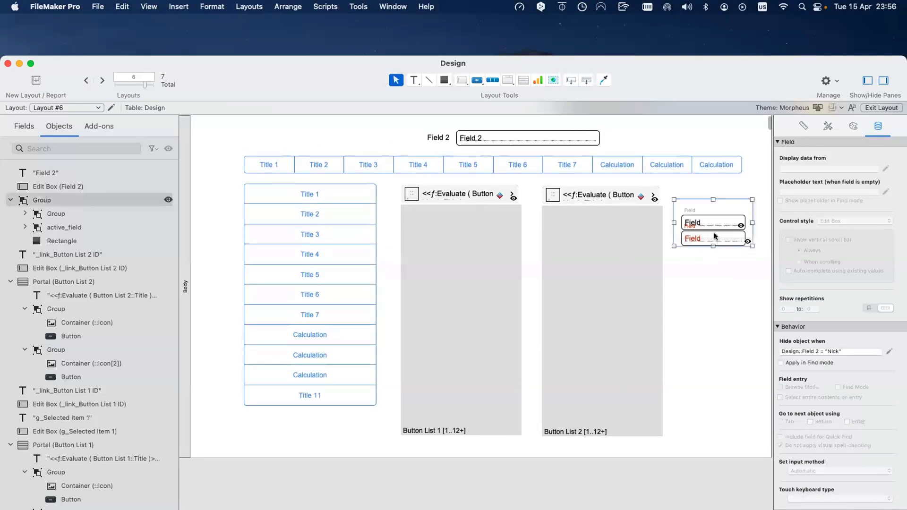
click(715, 237)
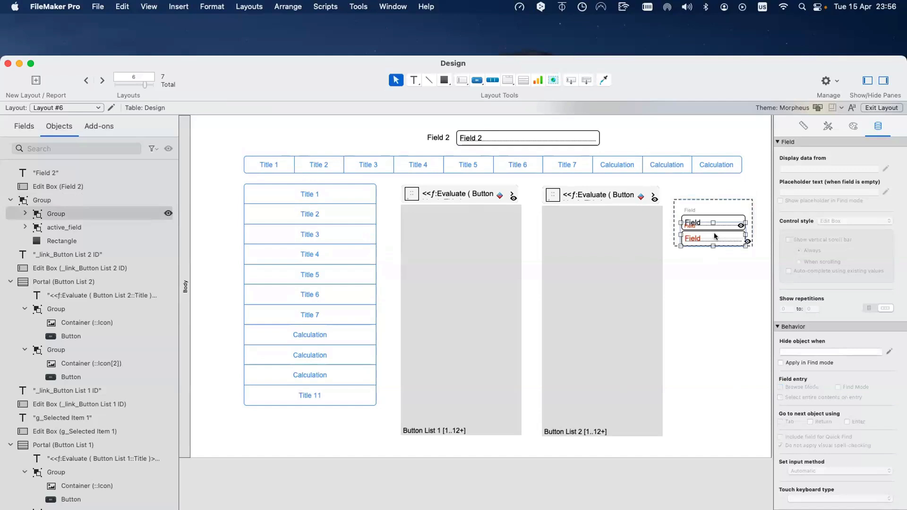
click(889, 351)
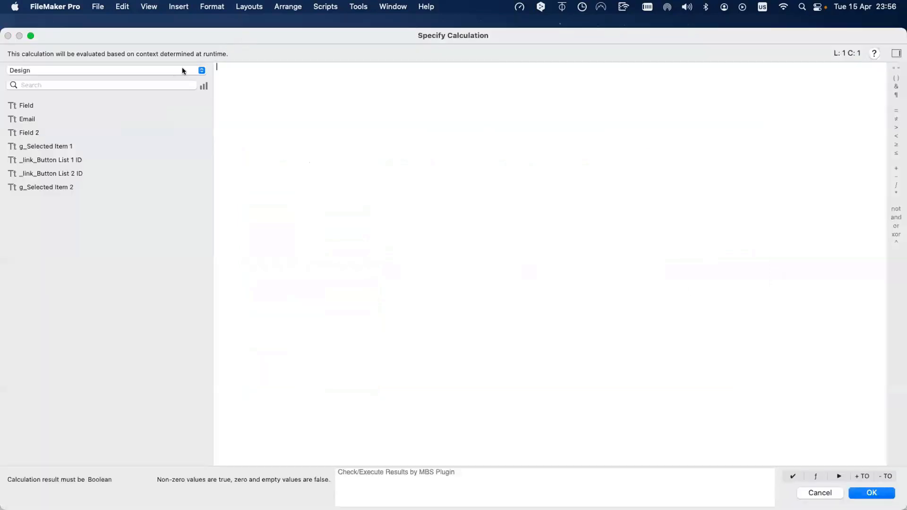
double_click(225, 45)
click(769, 109)
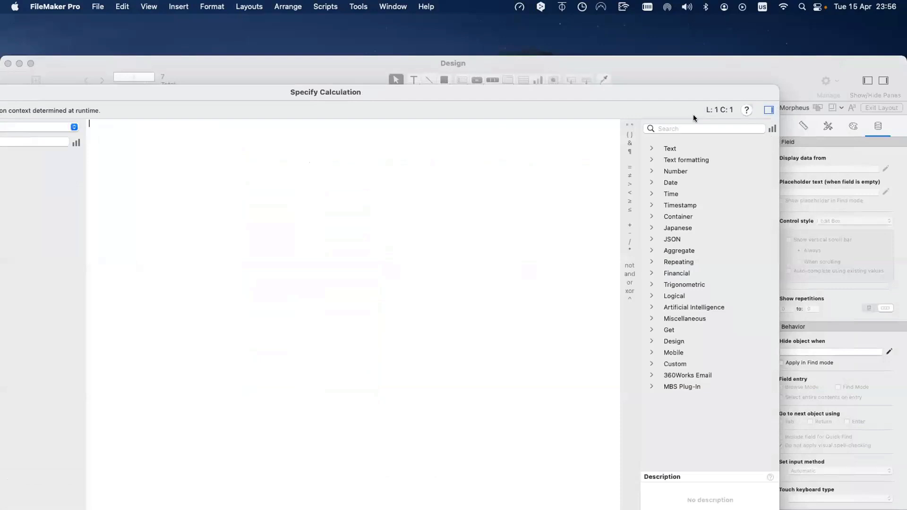
click(683, 131)
text(getlayou)
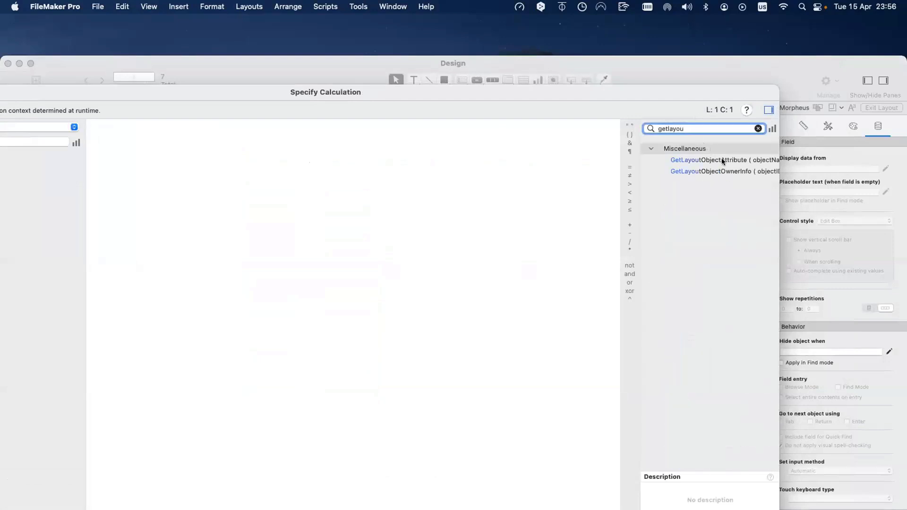
click(718, 160)
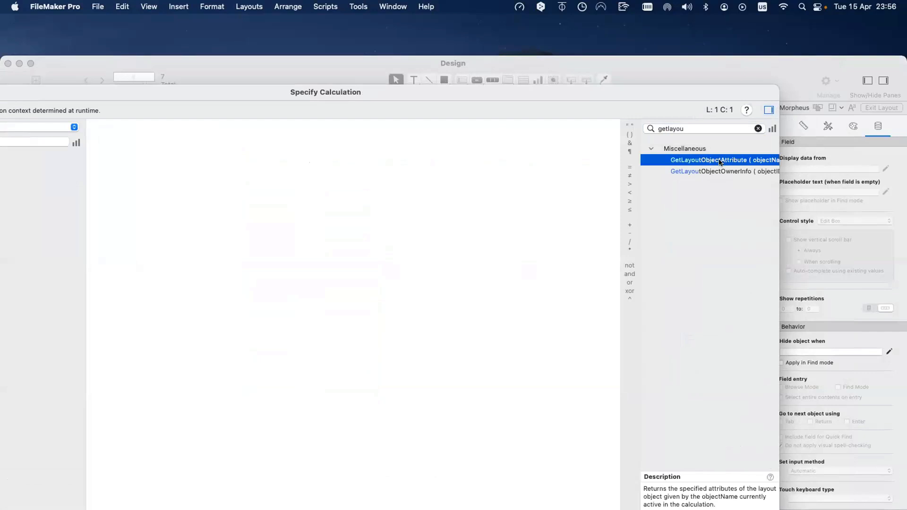
- Open the online help for GetLayoutObjectAttribute in Safari, move its window aside, and return to the calculation dialog
drag(630, 91, 611, 66)
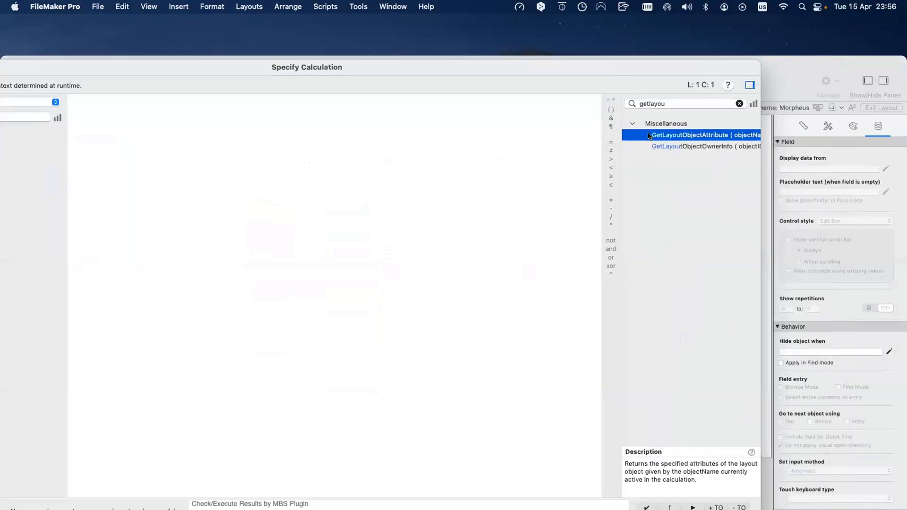
click(676, 105)
click(700, 135)
click(751, 452)
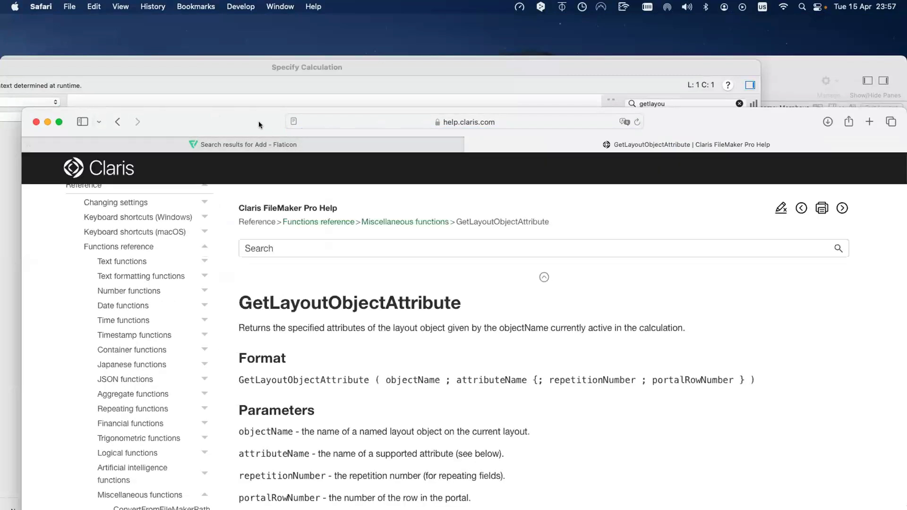
drag(259, 122, 450, 304)
click(573, 121)
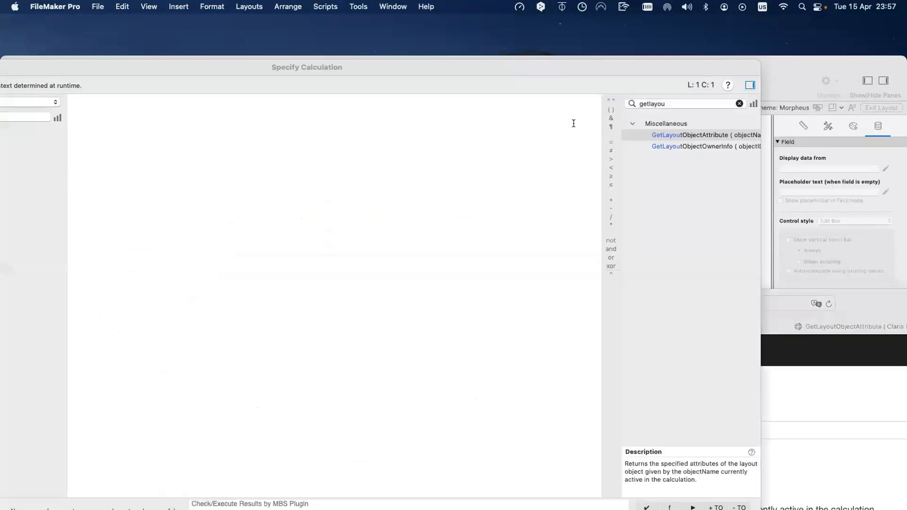
click(693, 105)
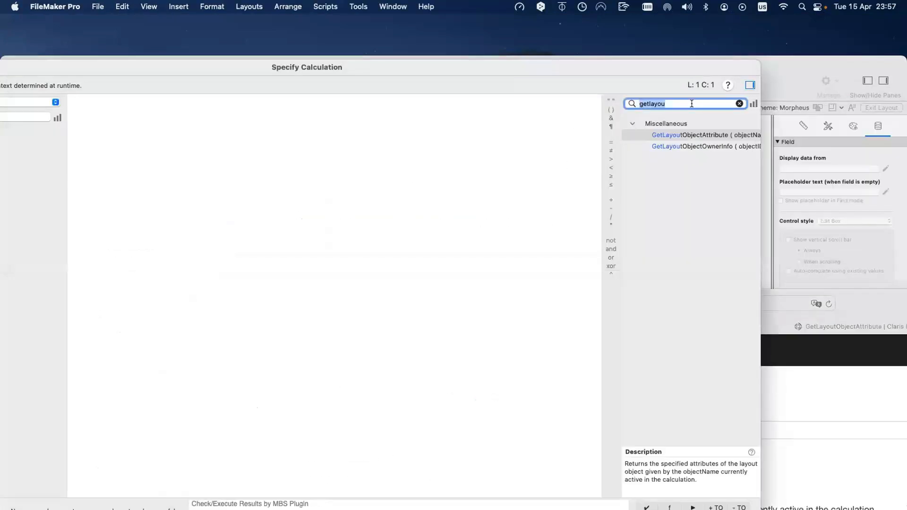
text(get)
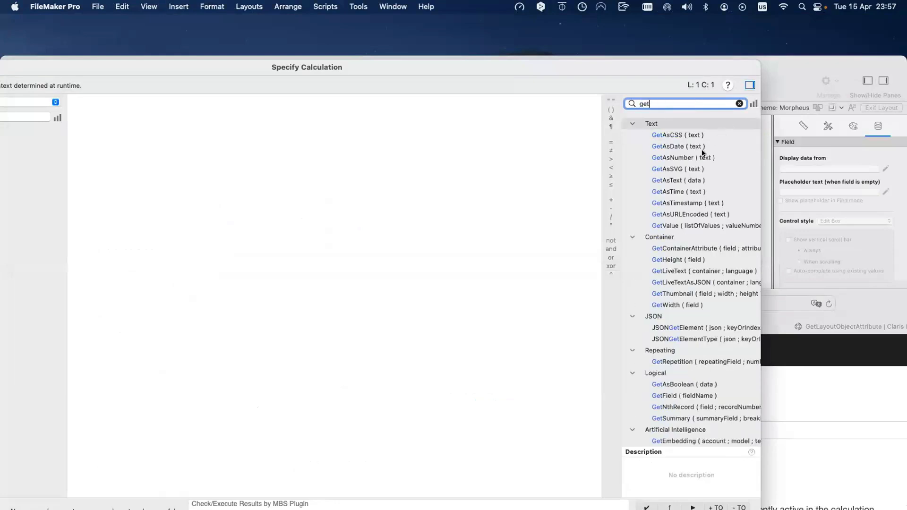
click(702, 152)
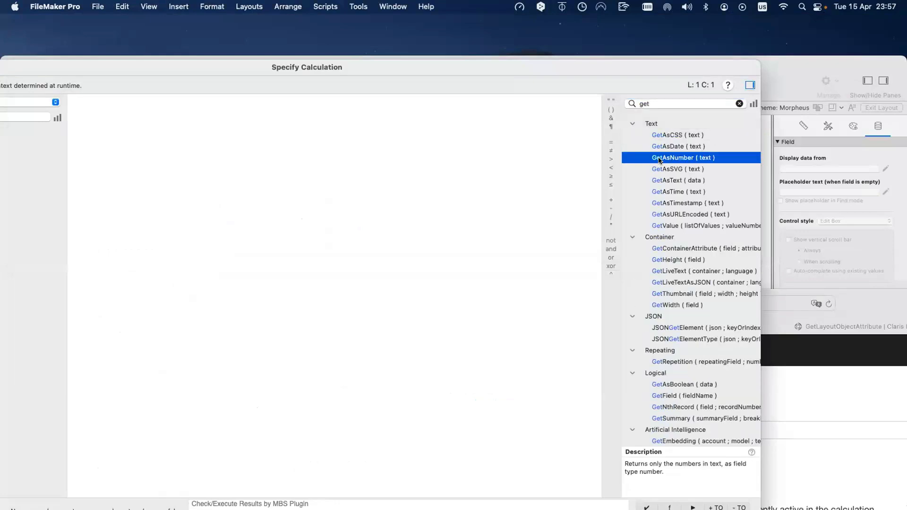
drag(594, 76, 582, 76)
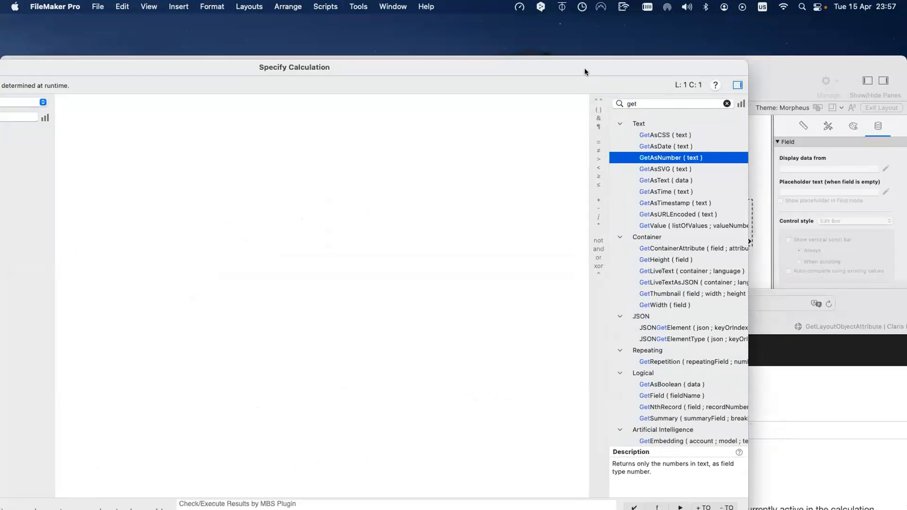
click(759, 423)
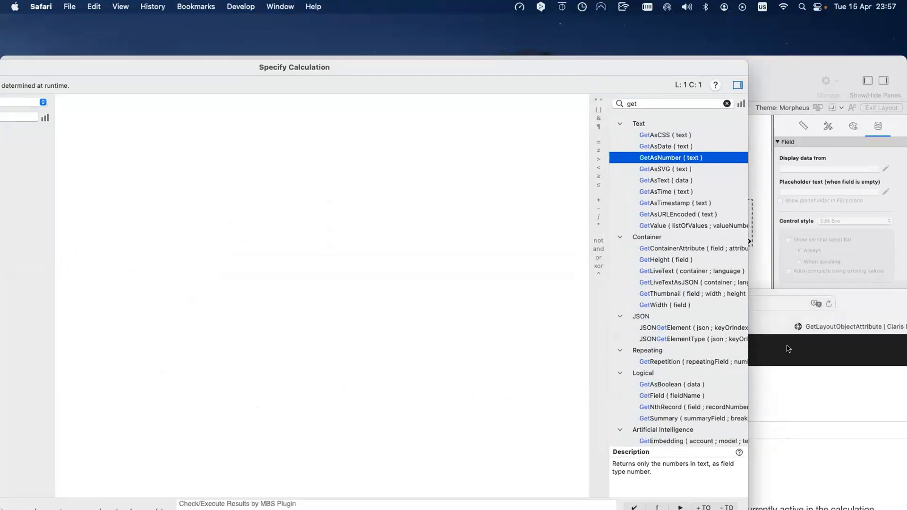
drag(857, 298, 652, 178)
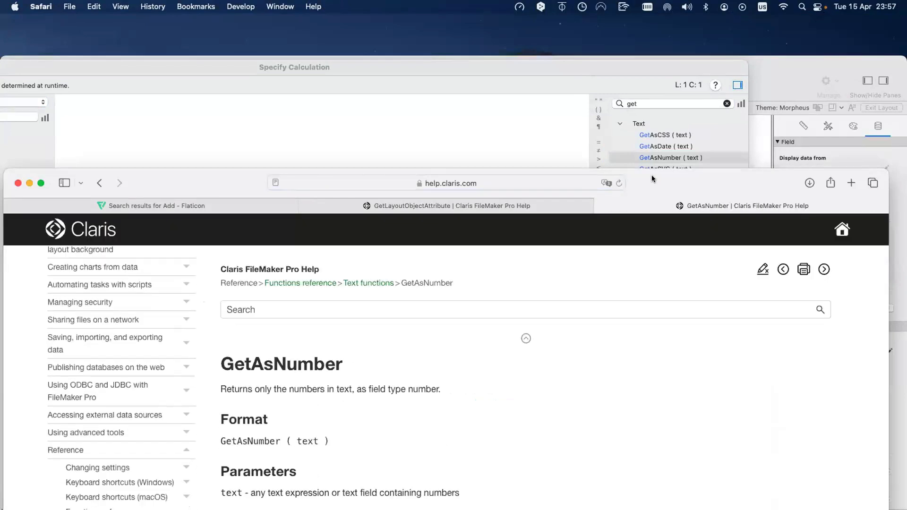
click(598, 206)
- Review the format, parameters and supported attributes on the GetLayoutObjectAttribute help page
drag(219, 182, 249, 61)
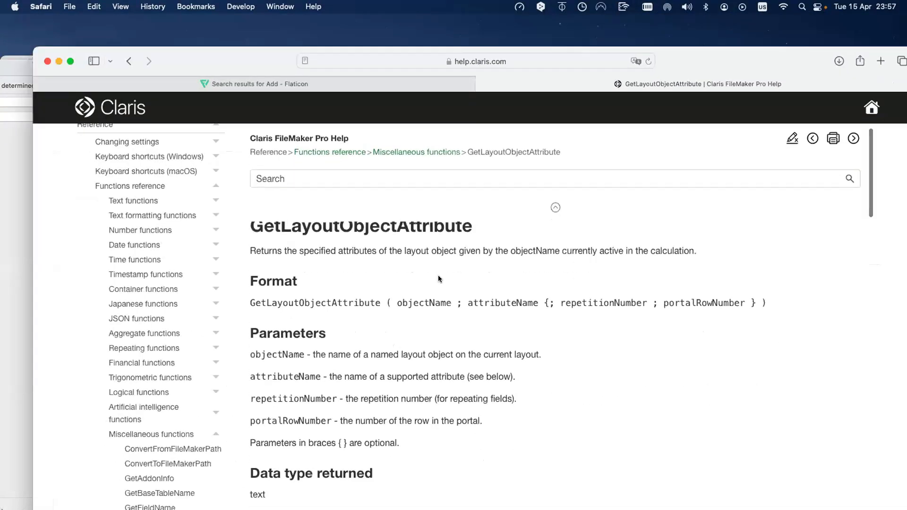
scroll(438, 279, down, 3)
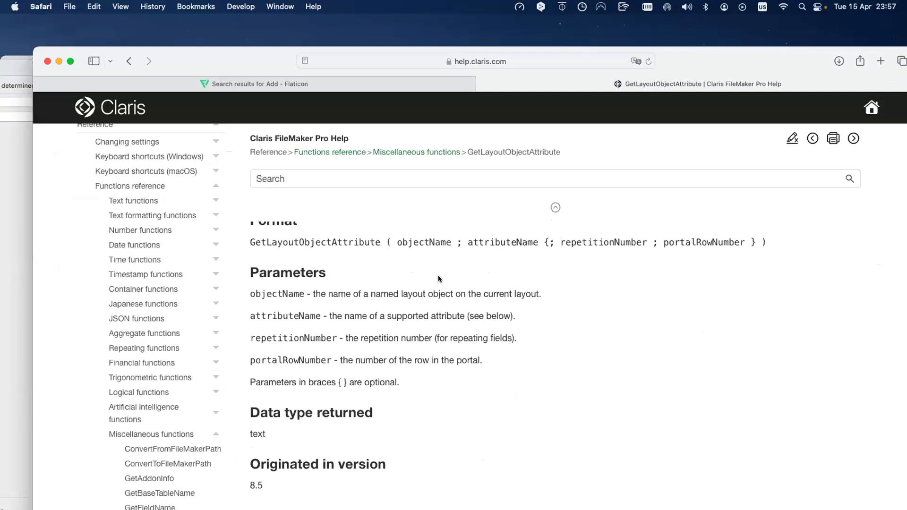
scroll(364, 235, down, 5)
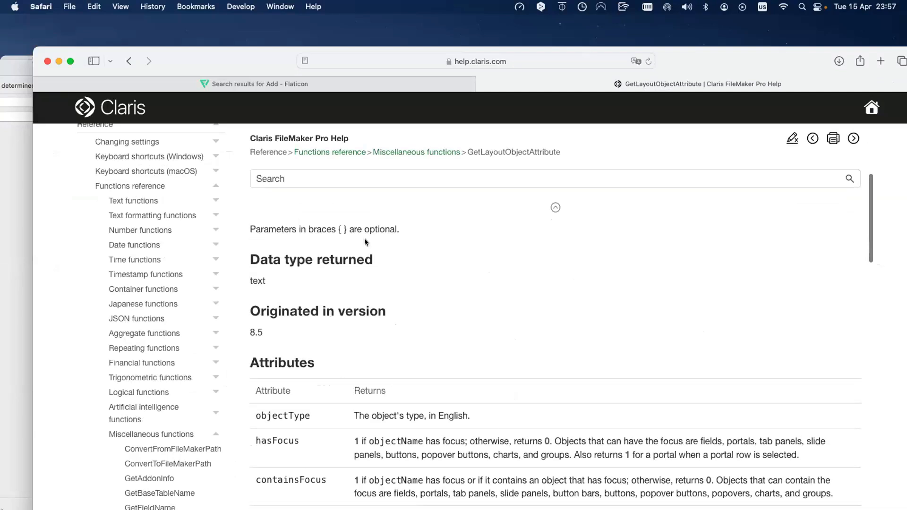
- Examine the attribute table on the GetLayoutObjectAttribute help page and select the attribute name isObjectHidden
scroll(365, 236, down, 3)
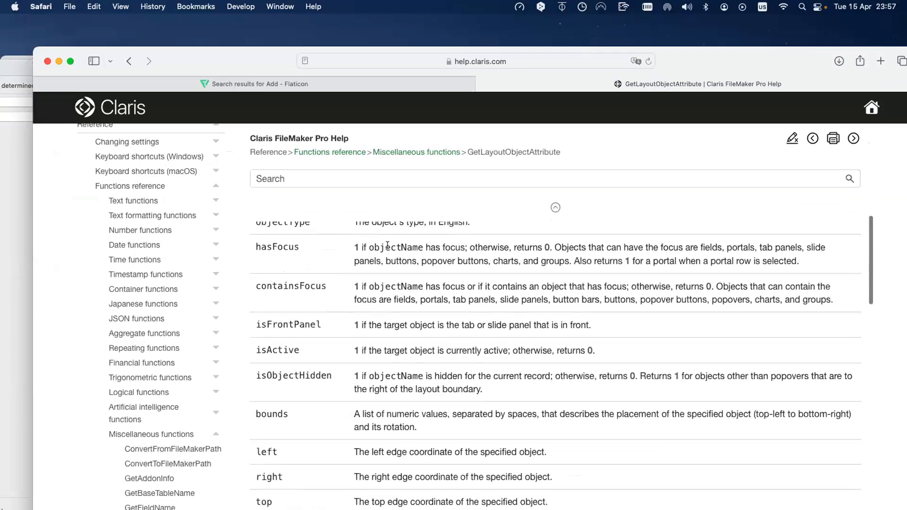
scroll(369, 249, up, 2)
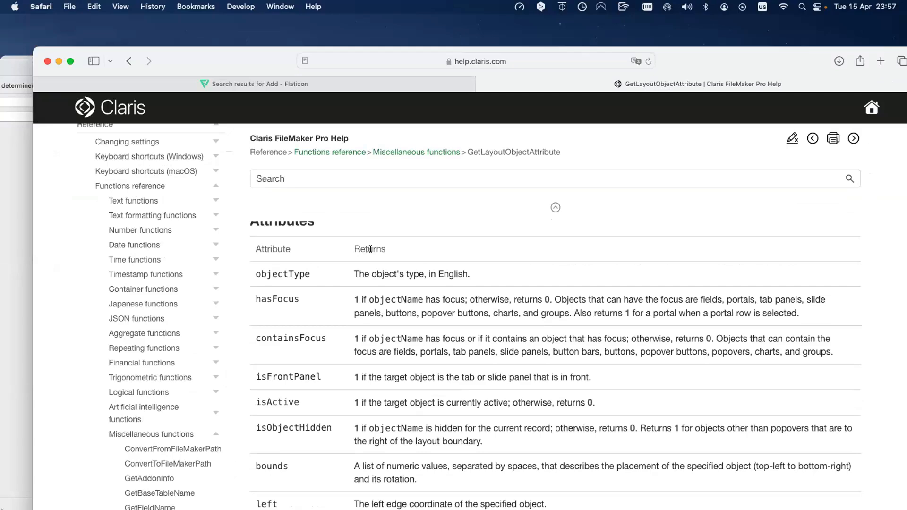
scroll(370, 249, up, 10)
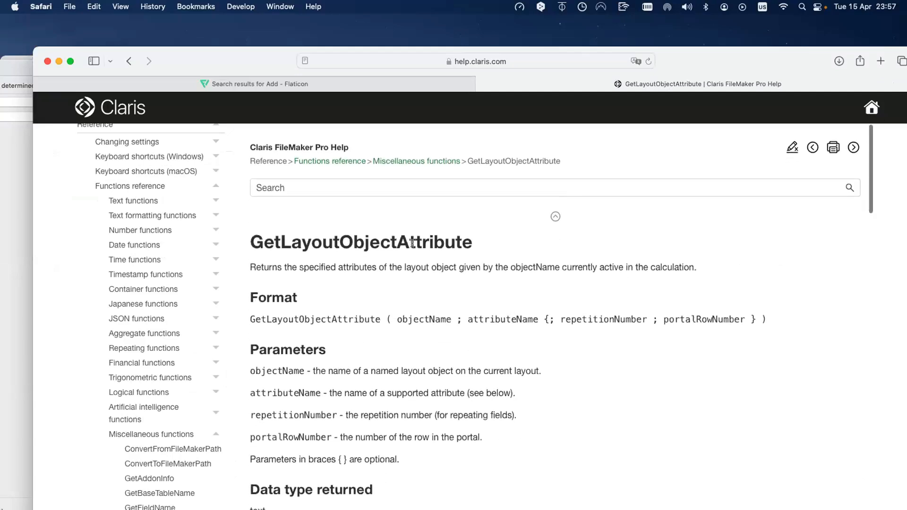
scroll(423, 251, down, 10)
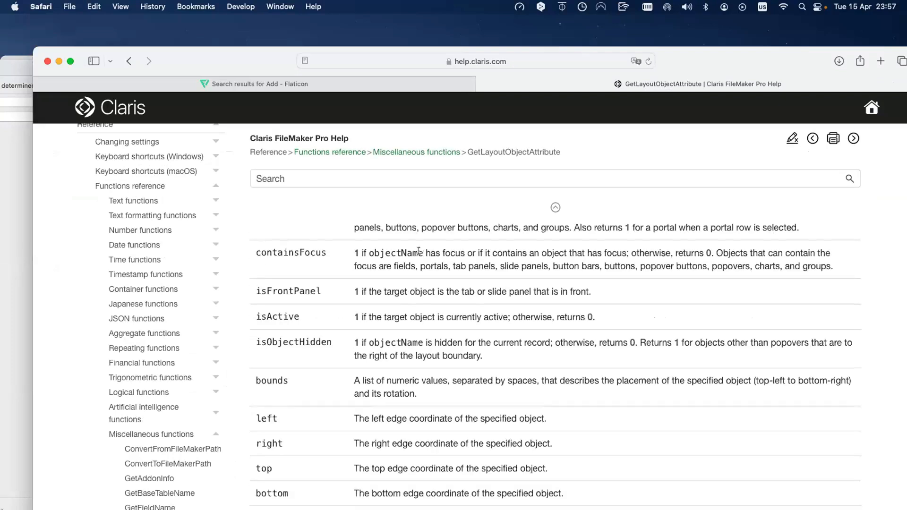
double_click(296, 337)
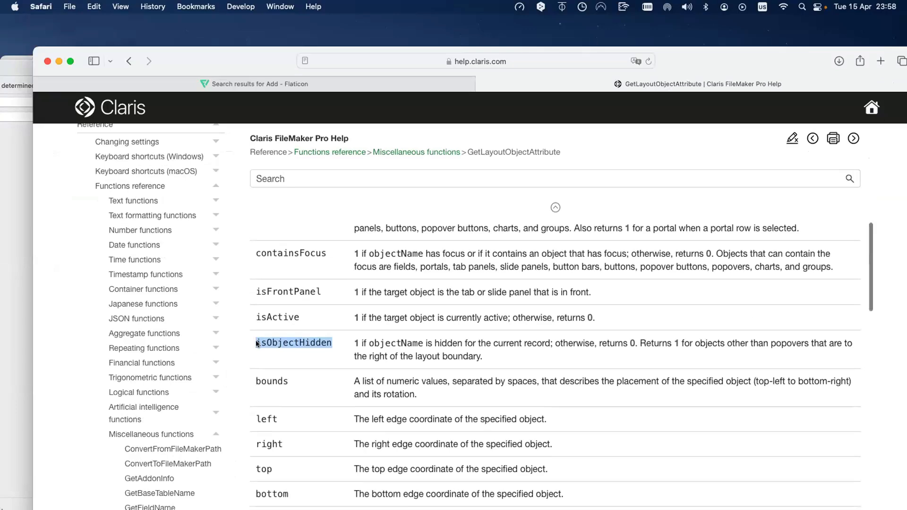
scroll(296, 337, up, 1)
- Move the help window aside, return to FileMaker Pro and dismiss the empty hide calculation dialog
drag(320, 66, 456, 411)
click(117, 180)
drag(128, 62, 423, 266)
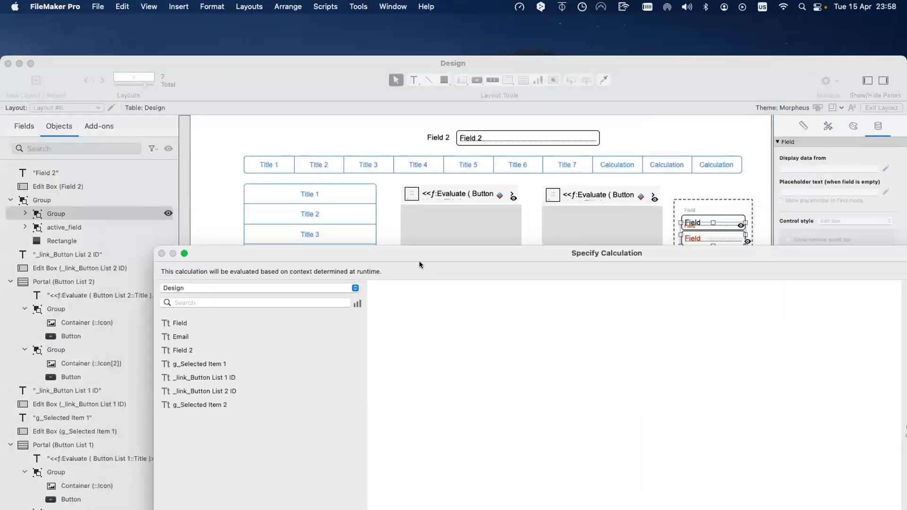
key(Escape)
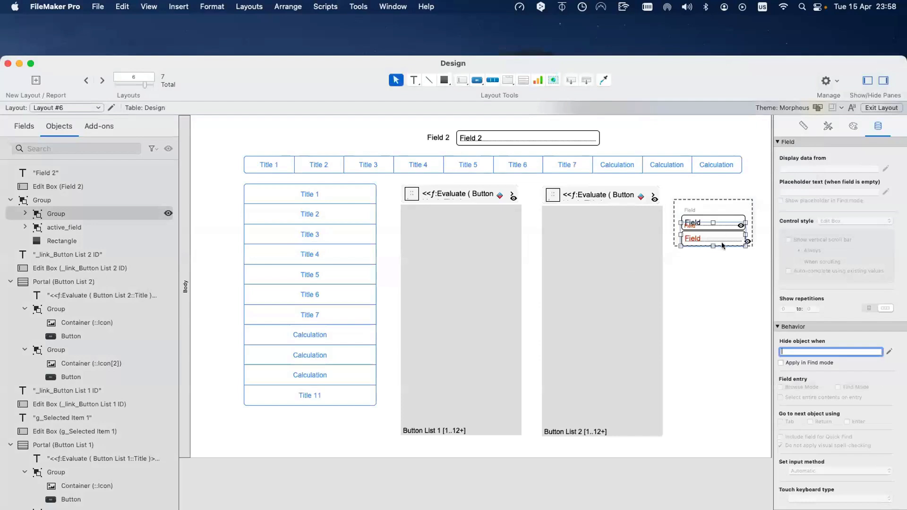
- Select the nested field groups on the Design layout and inspect the hide condition of active_field
click(710, 298)
click(704, 236)
click(709, 228)
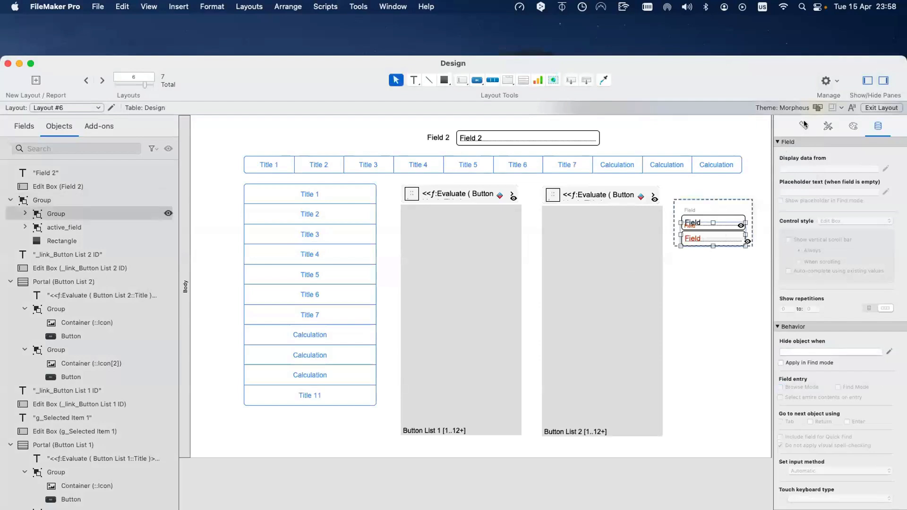
click(105, 229)
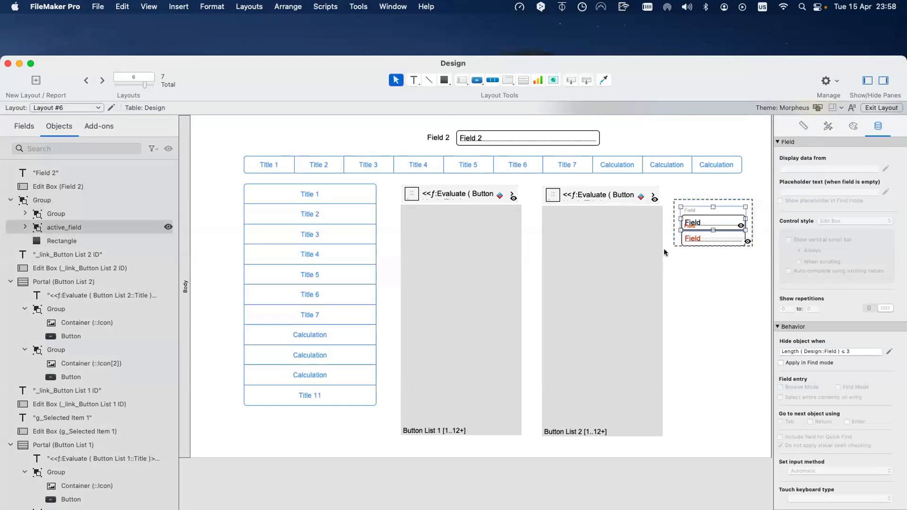
- Open the hide calculation of the nested red field group and insert the GetLayoutObjectAttribute function
click(696, 241)
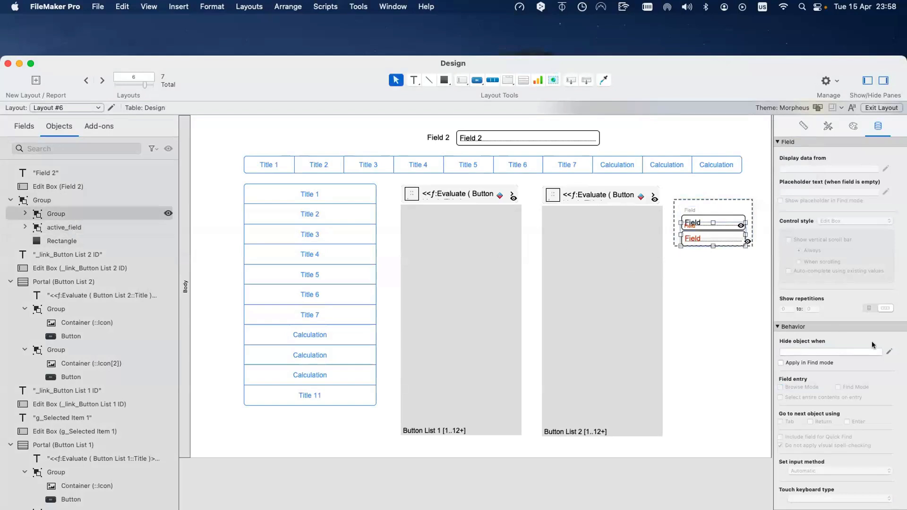
click(890, 352)
text(get;ay)
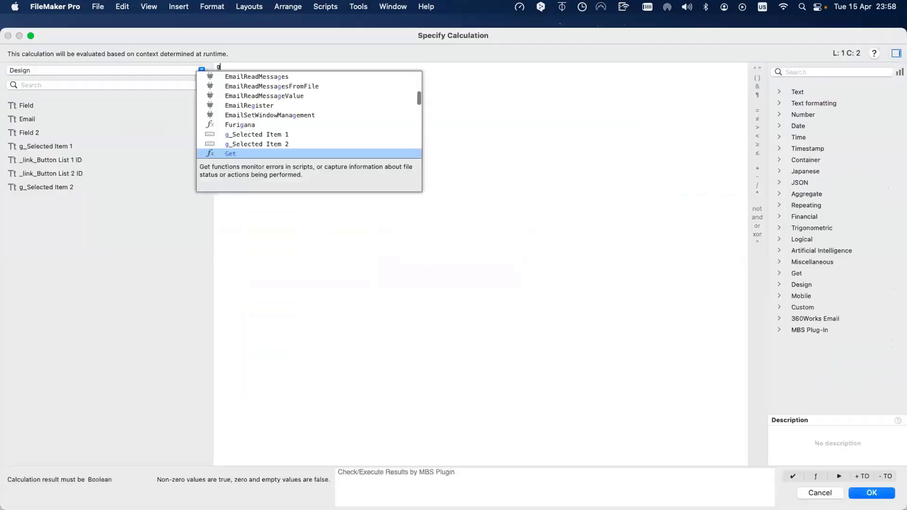
key(BackSpace)
key(BackSpace)
key(BackSpace)
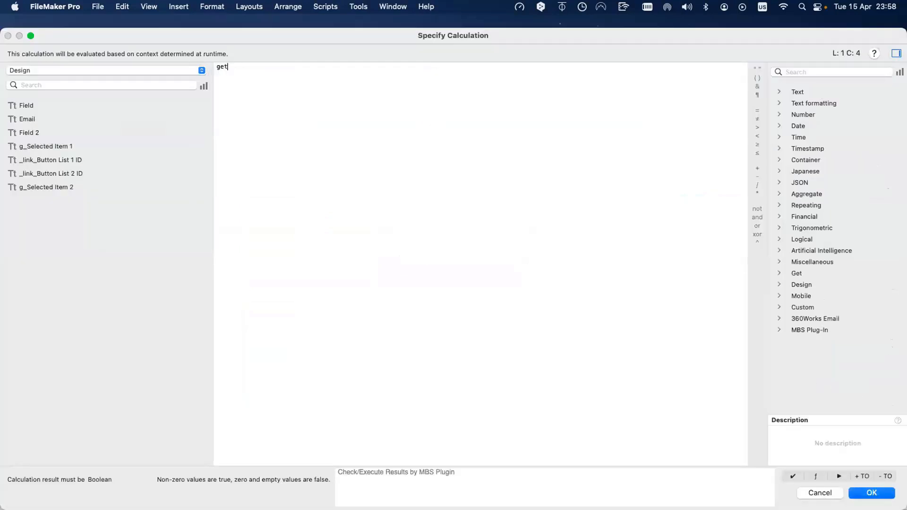
text(layou)
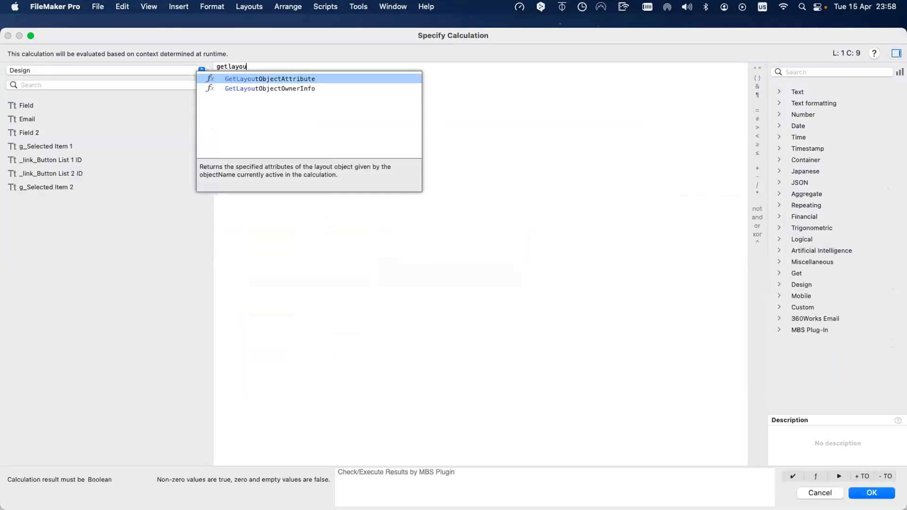
key(Return)
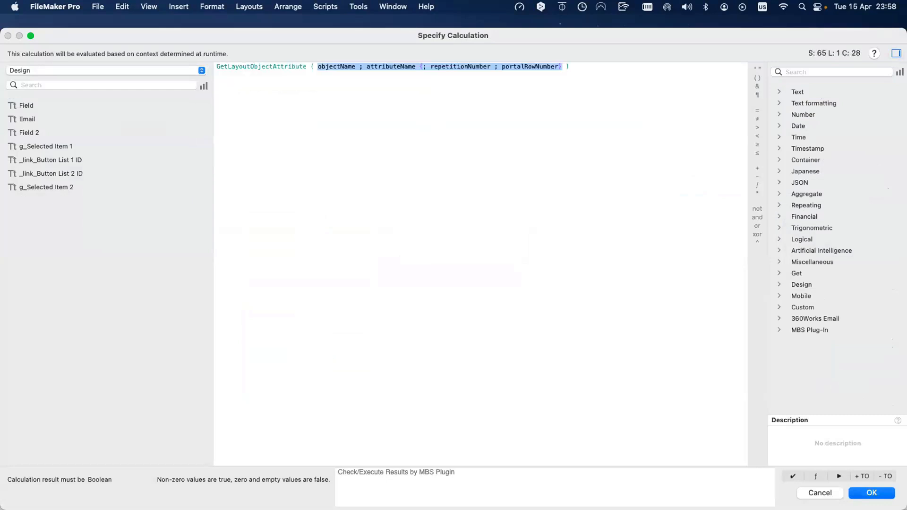
- Set the function's object name to "active_field" and its attribute to "isObjectHidden", removing the optional repetition and portal row parameters
double_click(329, 67)
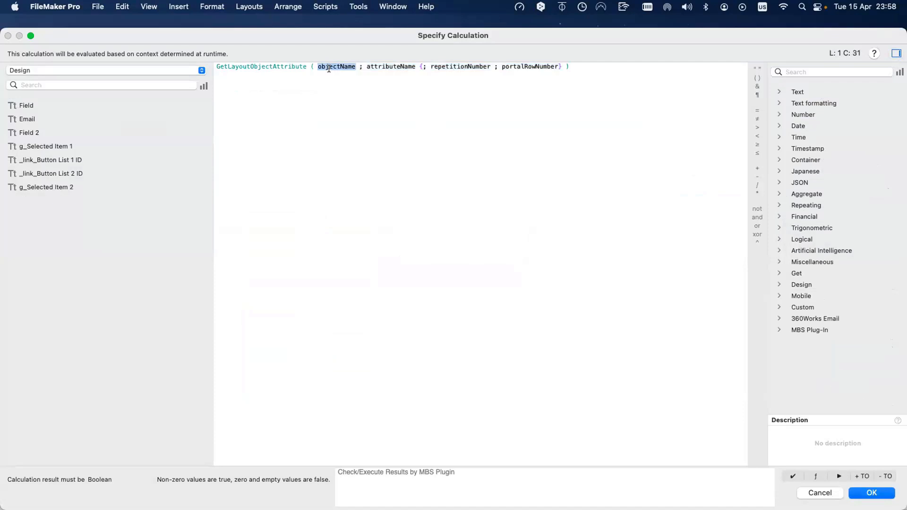
text(")
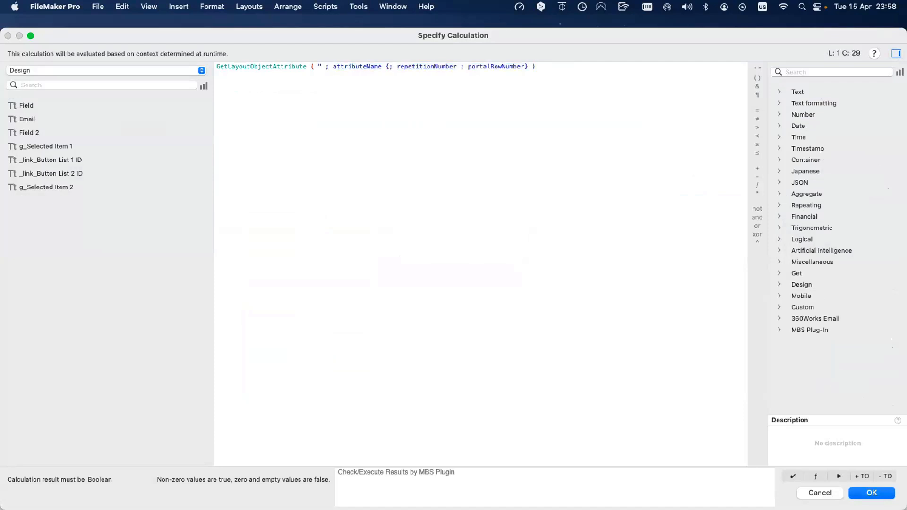
text(active_f)
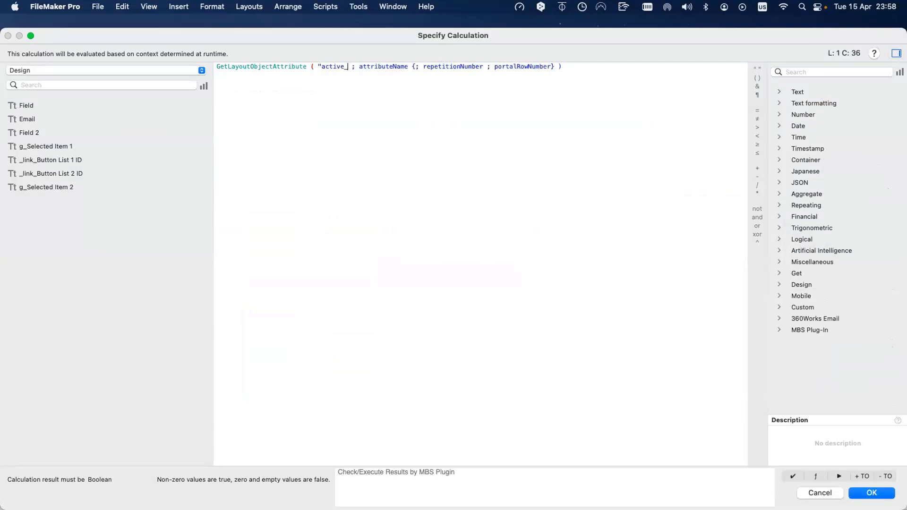
text(ield")
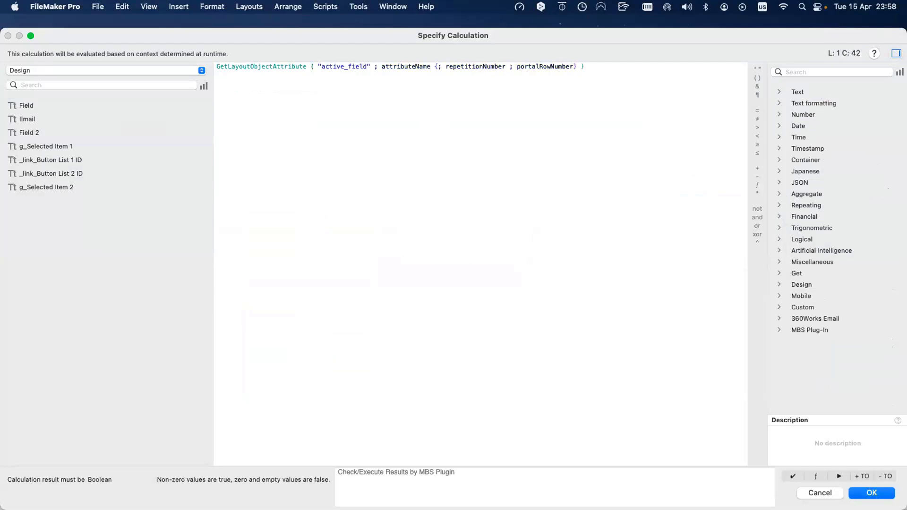
drag(420, 66, 576, 63)
text("isObjectHidden")
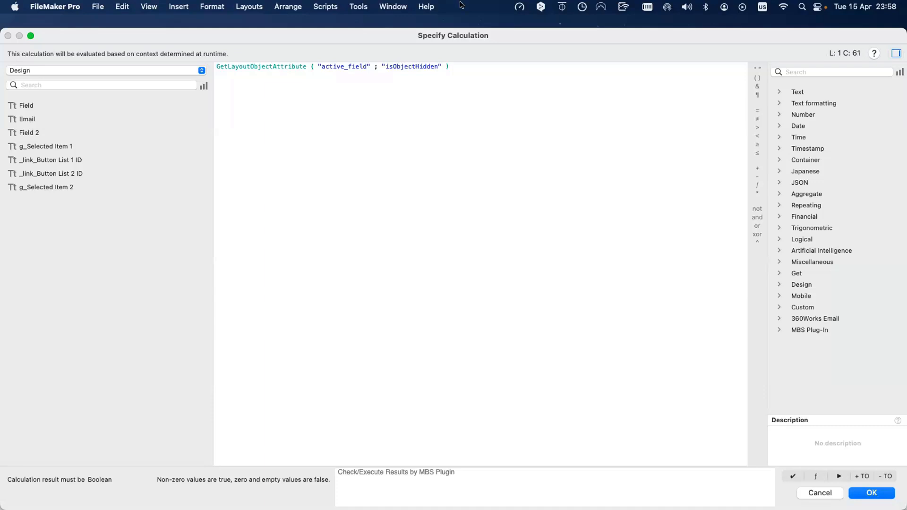
- Move the calculation dialog below the field groups and negate the GetLayoutObjectAttribute expression by prefixing it with not
drag(342, 35, 555, 375)
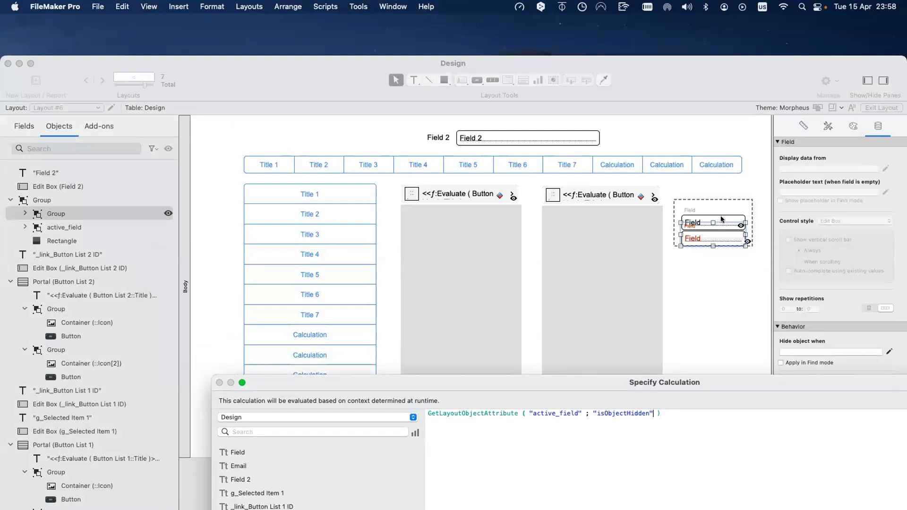
key(super+a)
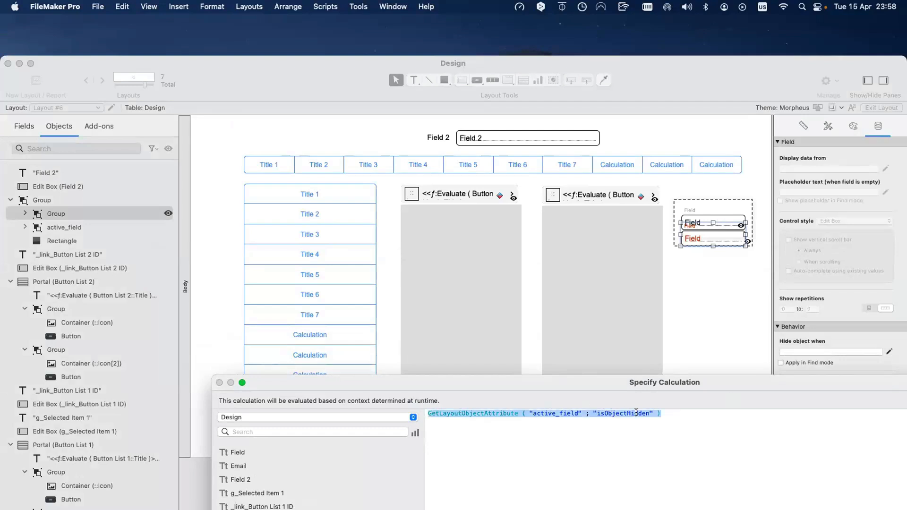
key(Left)
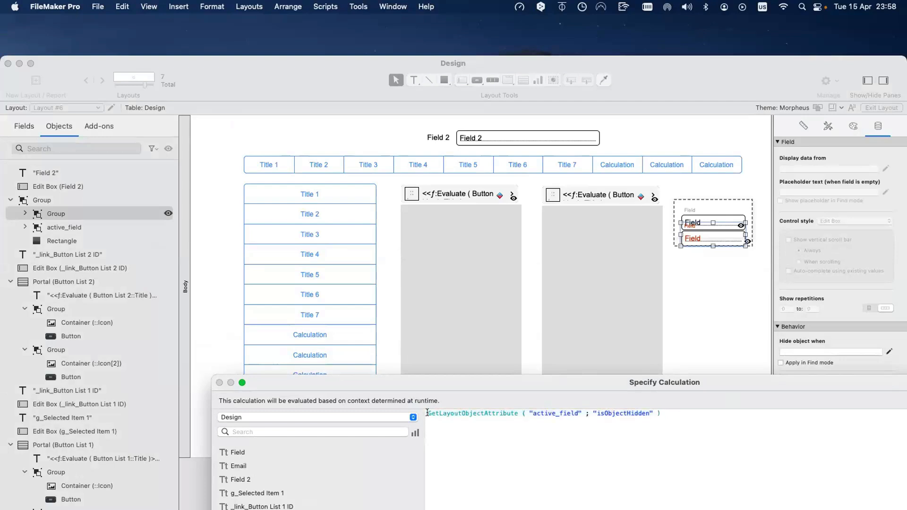
text(not)
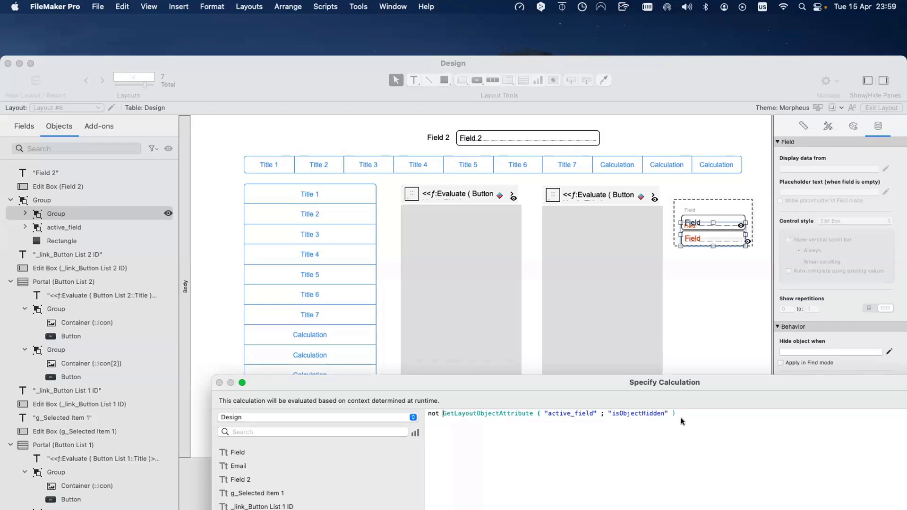
- Review the negated GetLayoutObjectAttribute expression and apply it as the red group's hide condition
drag(677, 414, 439, 414)
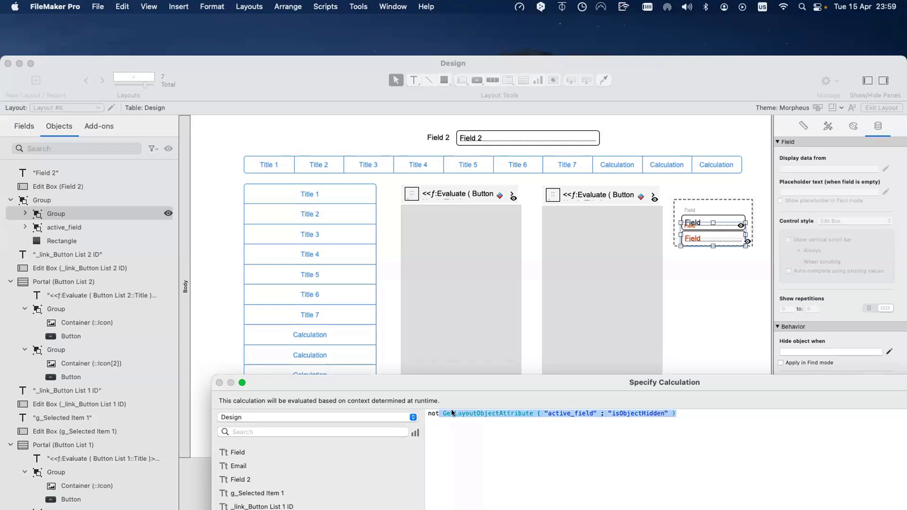
click(594, 471)
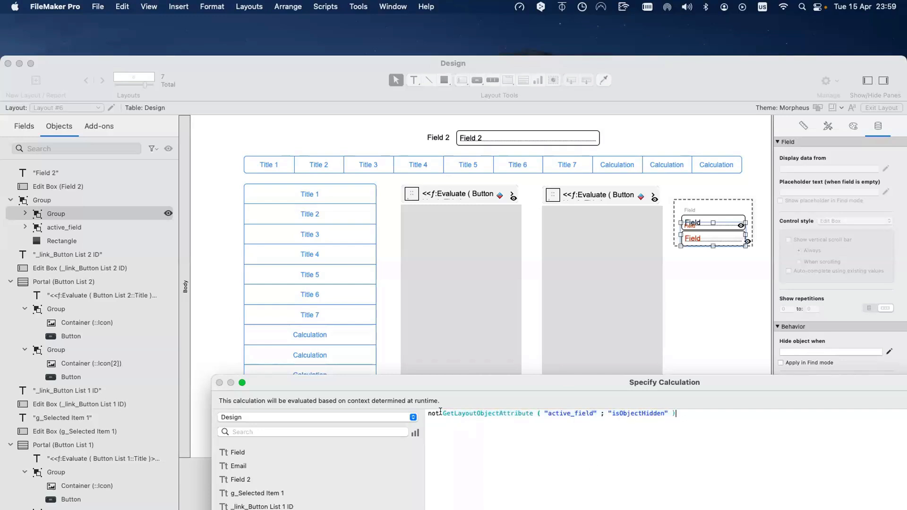
drag(441, 413, 675, 414)
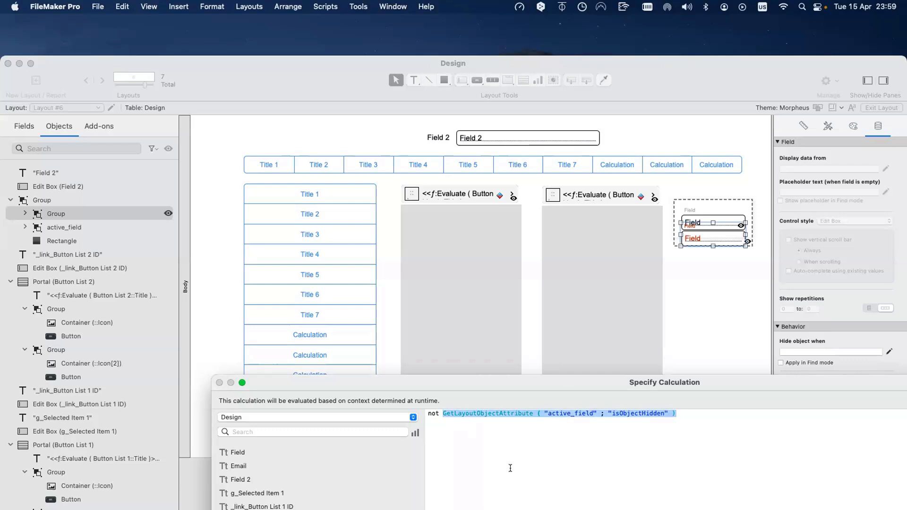
click(621, 449)
key(super+a)
click(533, 474)
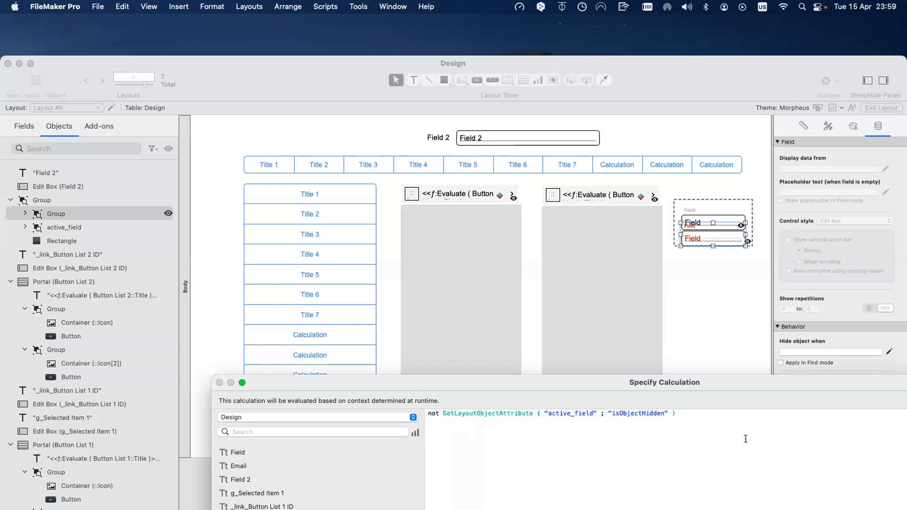
shift+click(442, 416)
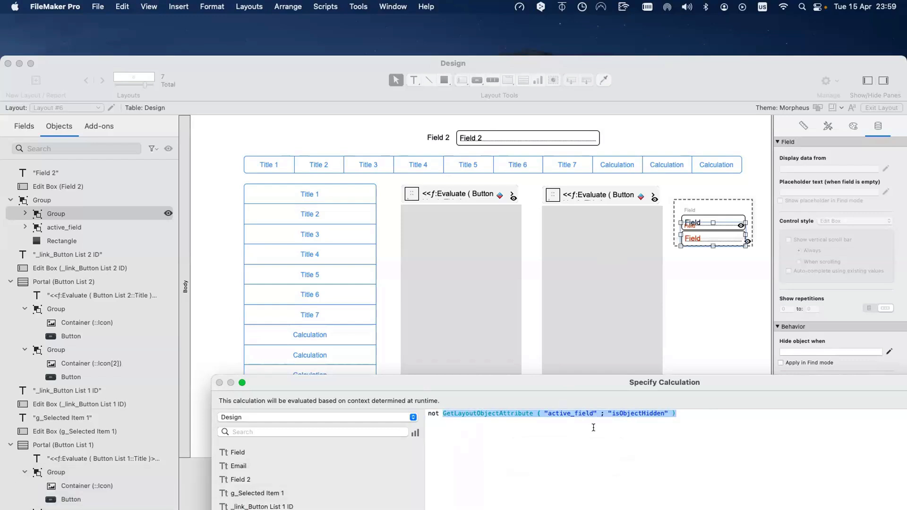
key(Return)
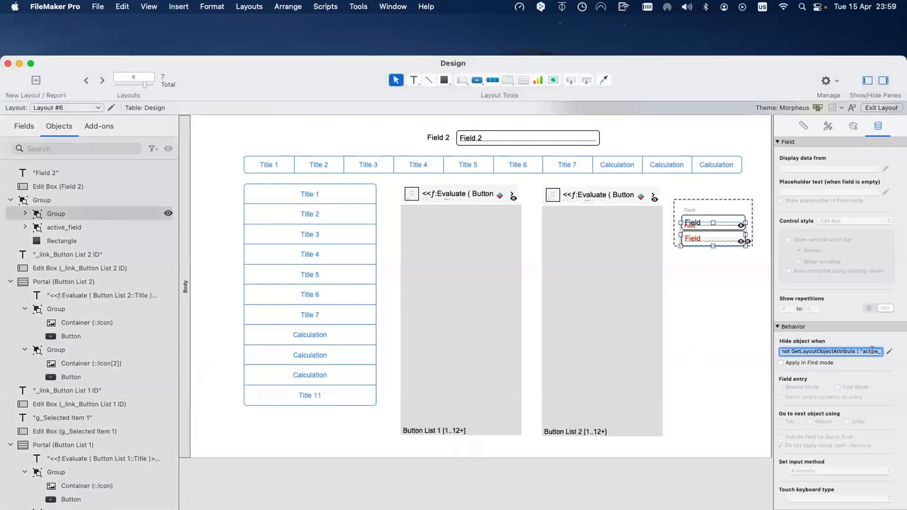
key(Return)
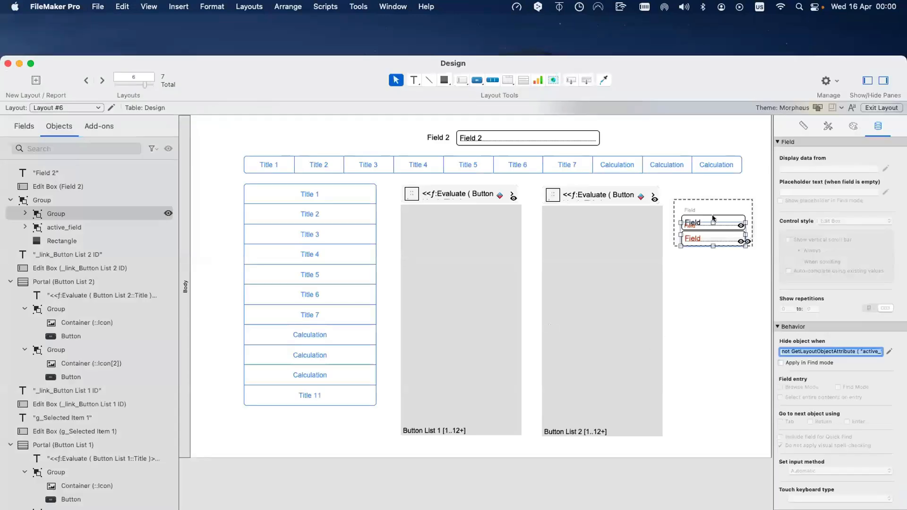
- Compare the hide conditions of the active_field group and the red field group
click(713, 214)
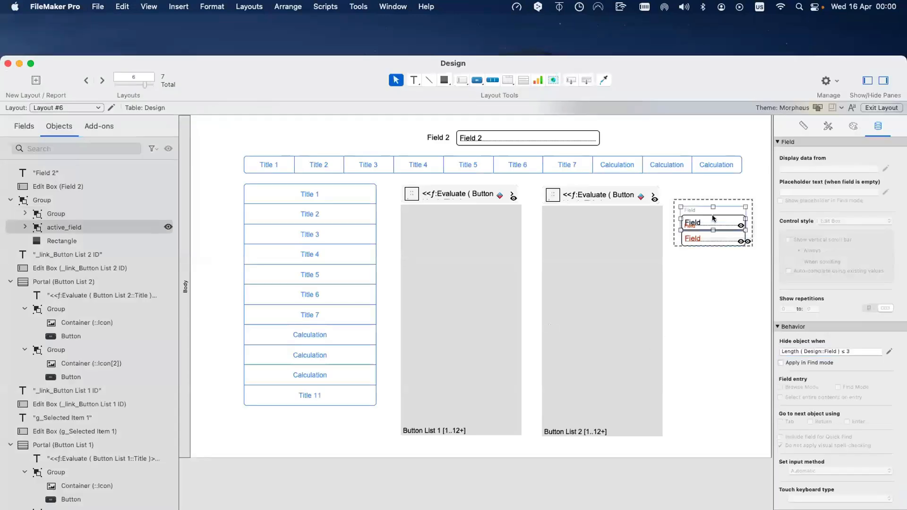
scroll(855, 336, down, 1)
click(856, 339)
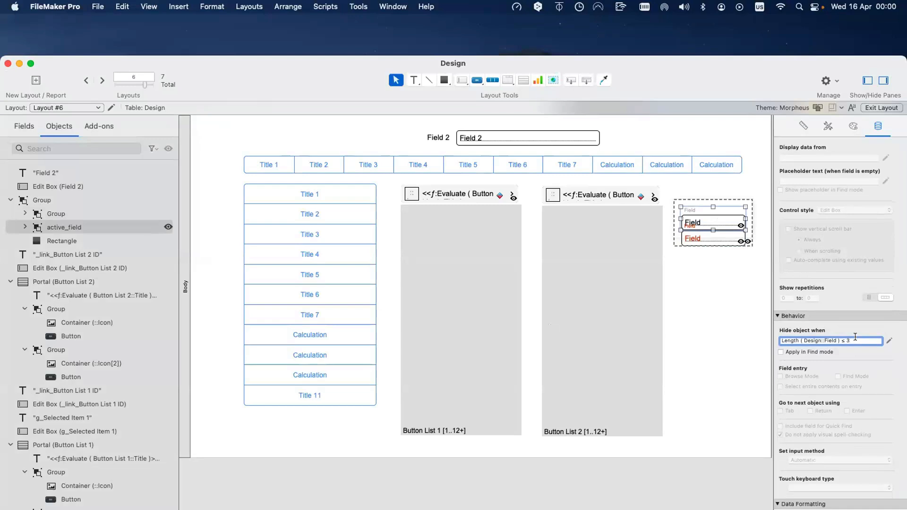
click(703, 241)
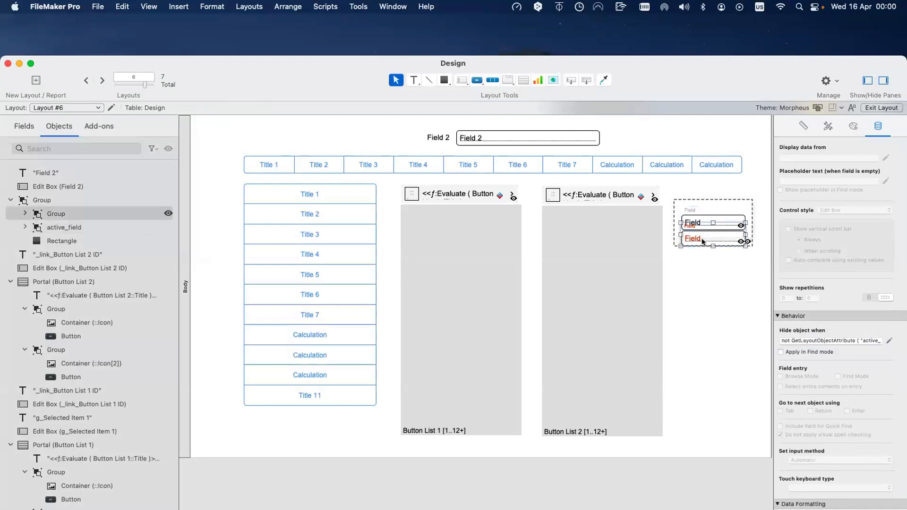
click(715, 214)
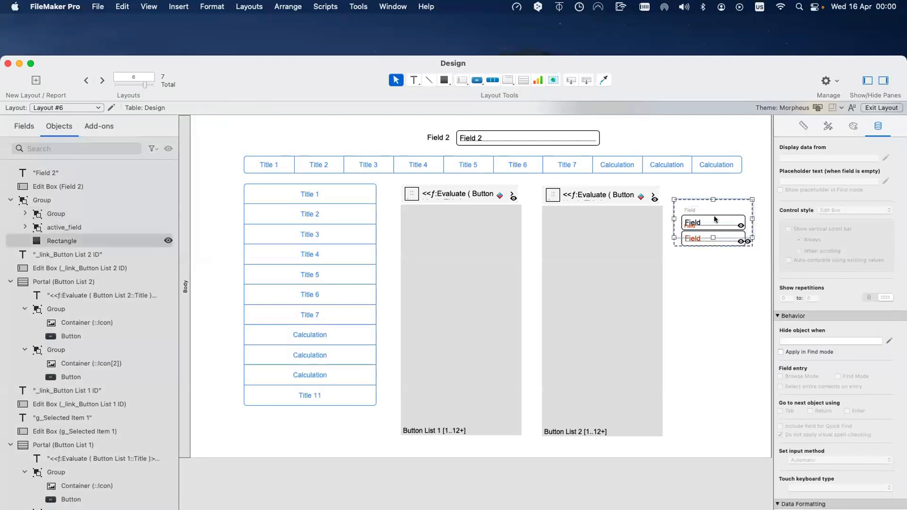
click(716, 219)
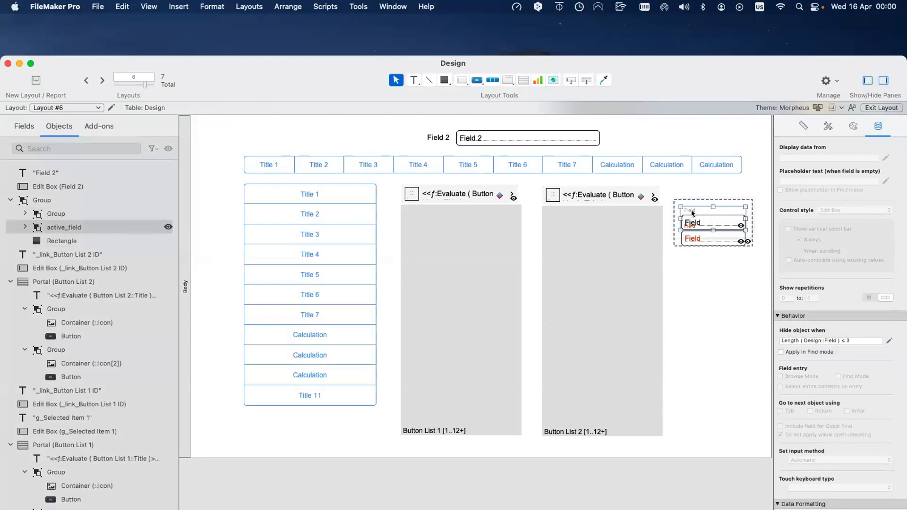
- In Browse mode, clear Field 2 and shorten the text in Field to "Fie", returning to Layout mode
click(693, 241)
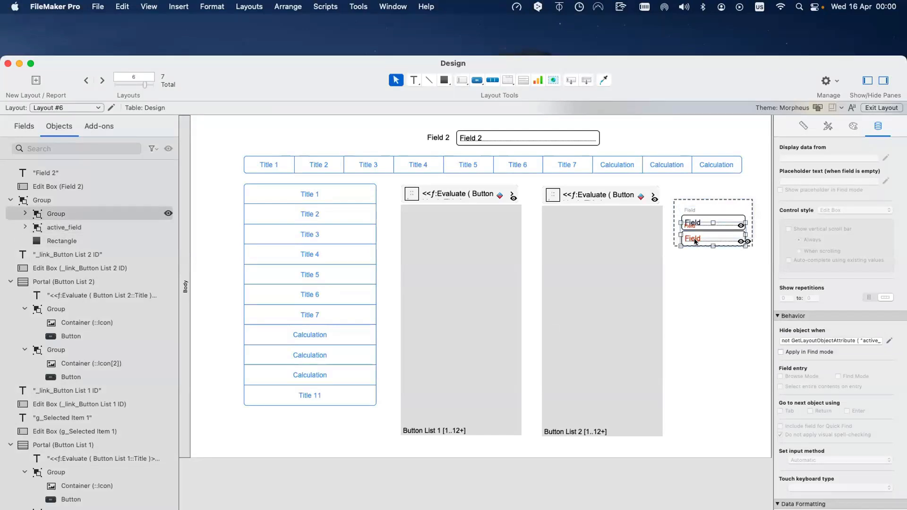
key(super+b)
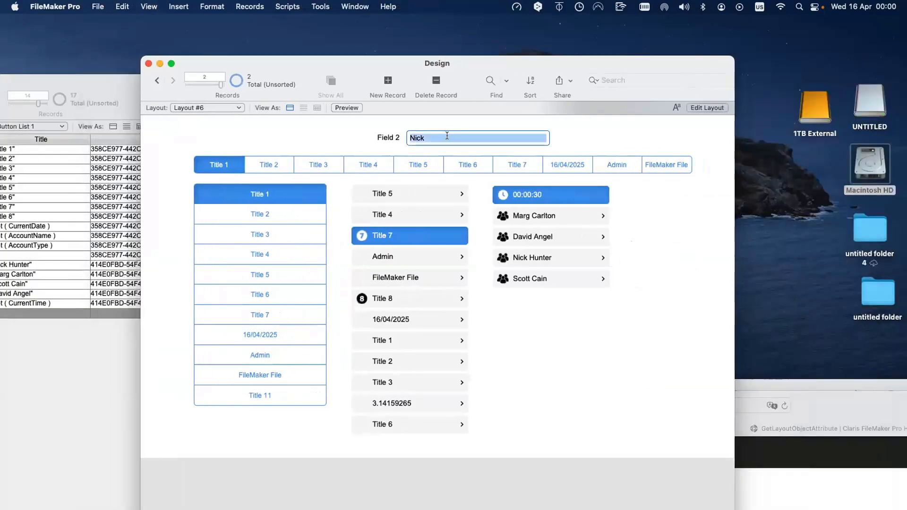
key(BackSpace)
click(597, 132)
click(661, 223)
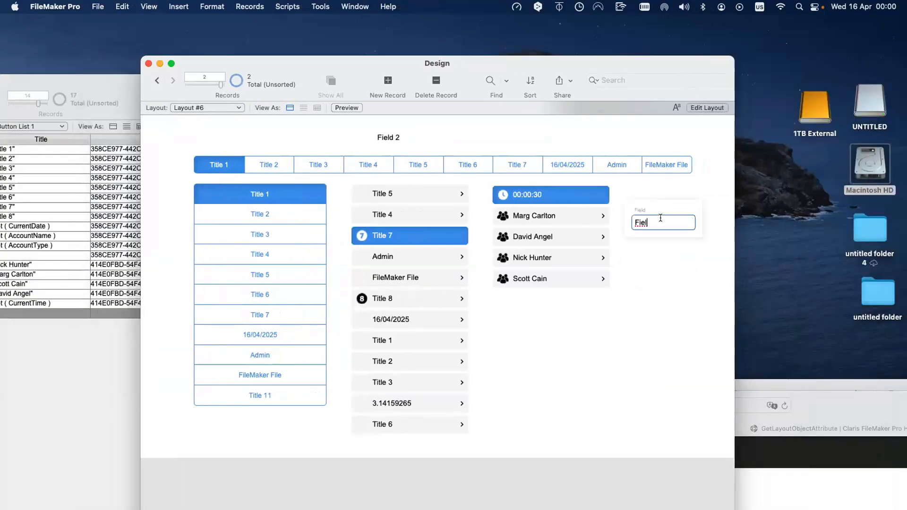
key(BackSpace)
click(642, 319)
key(super+l)
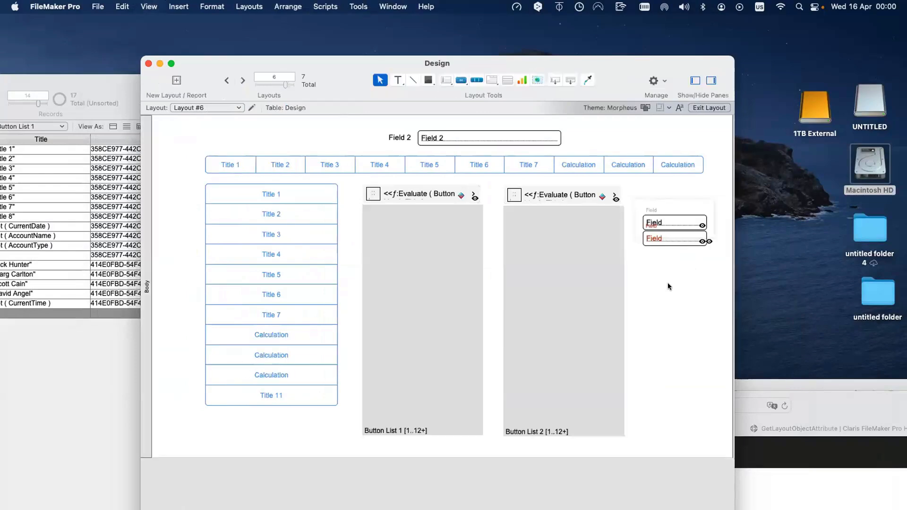
click(684, 241)
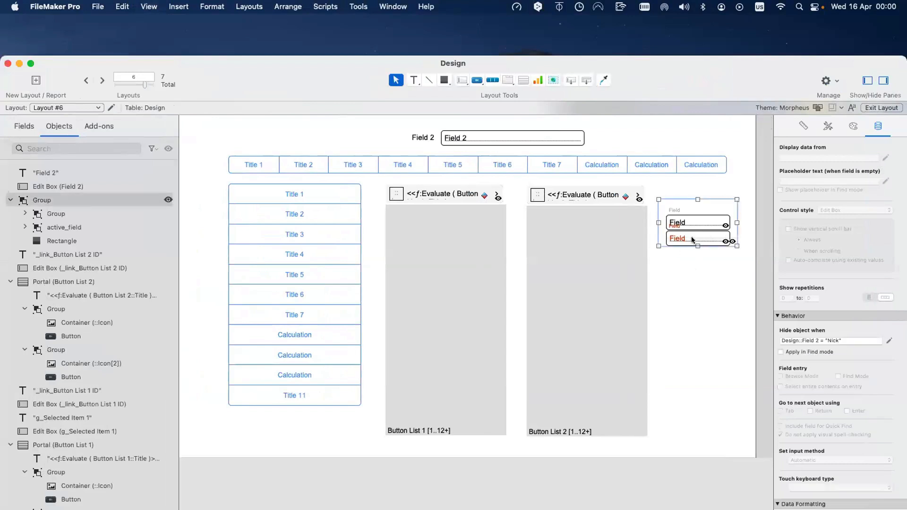
double_click(685, 237)
key(Escape)
drag(684, 237, 694, 275)
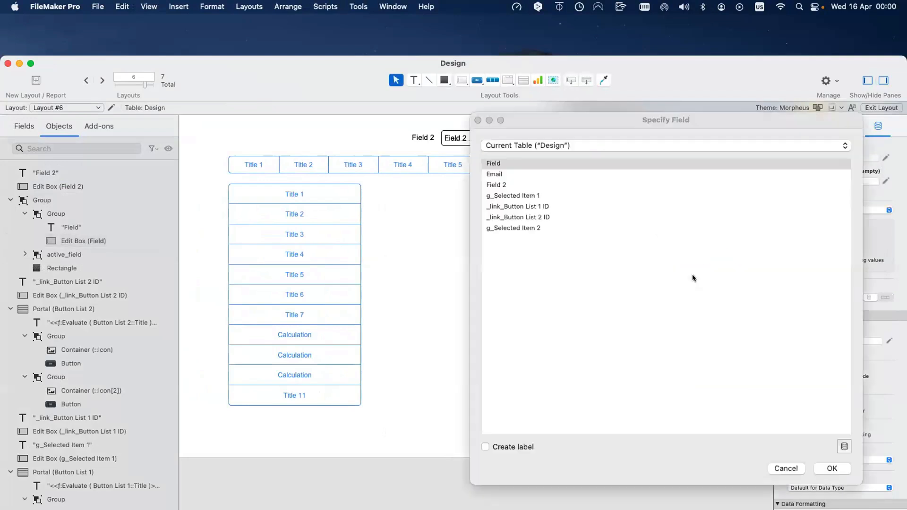
key(Escape)
key(Delete)
- Place five copies of the red field group in a column below the original field groups
click(682, 239)
click(682, 240)
drag(683, 239, 675, 276)
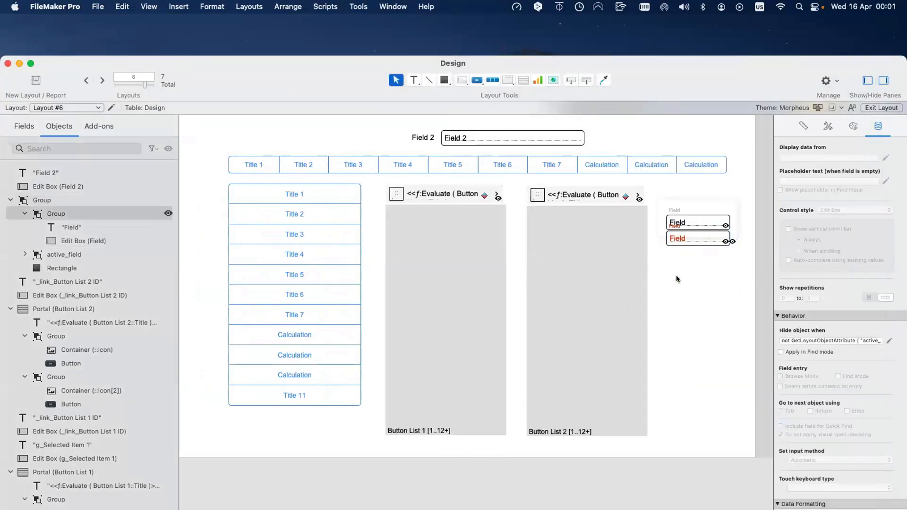
drag(685, 312, 685, 312)
drag(686, 311, 687, 342)
drag(687, 341, 697, 417)
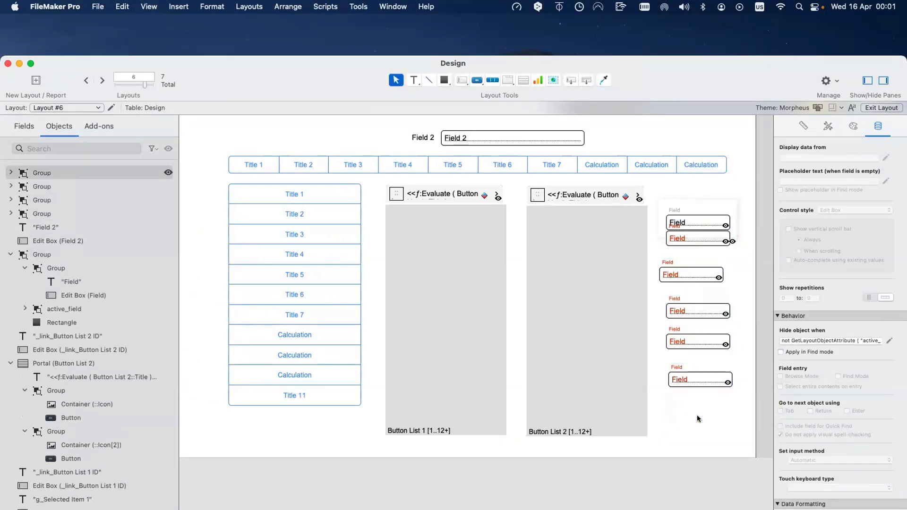
click(696, 486)
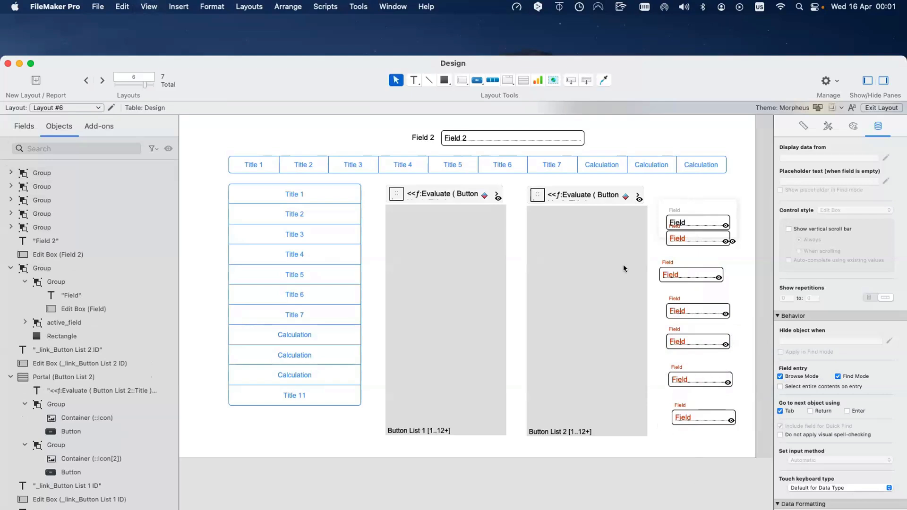
- Test the hide conditions in Browse mode by changing Field to "Fiel" and back to "Fie", refreshing the window each time
click(609, 250)
key(super+b)
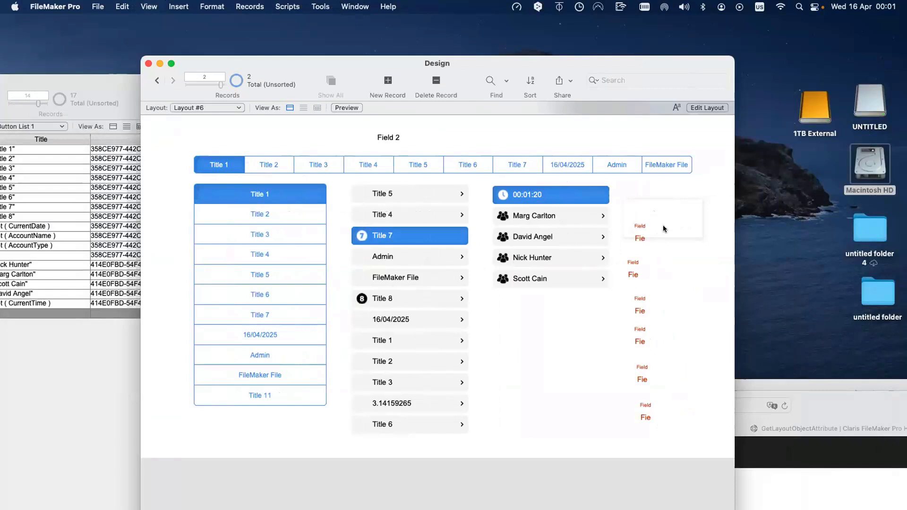
click(658, 235)
text(l)
click(540, 341)
key(super+shift+r)
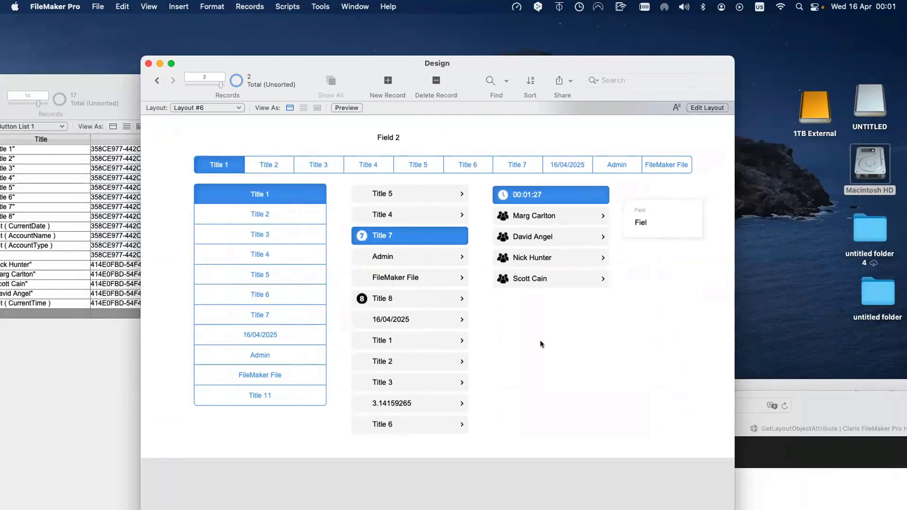
double_click(668, 223)
text(Fie)
click(501, 385)
key(super+shift+r)
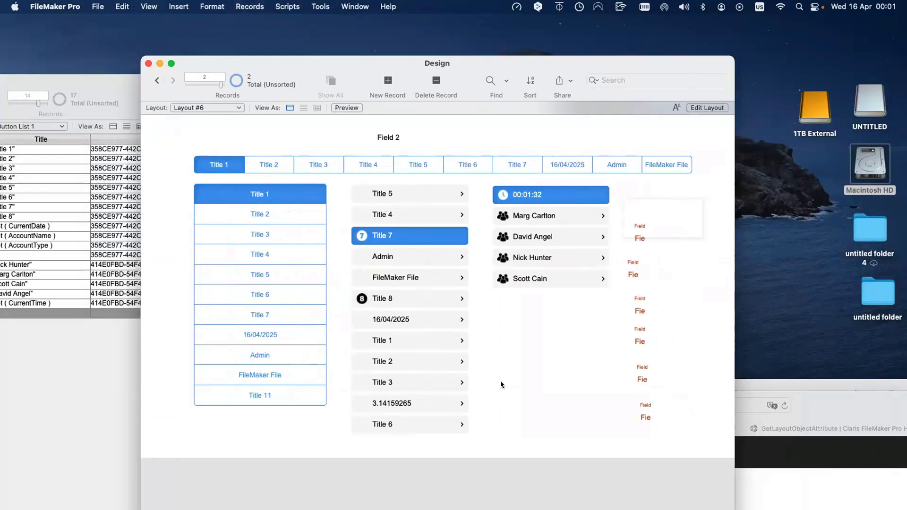
- Delete the copies of the red group in Layout mode and move the original red group directly over active_field
key(super+l)
drag(755, 438, 704, 224)
key(Delete)
click(702, 241)
click(704, 240)
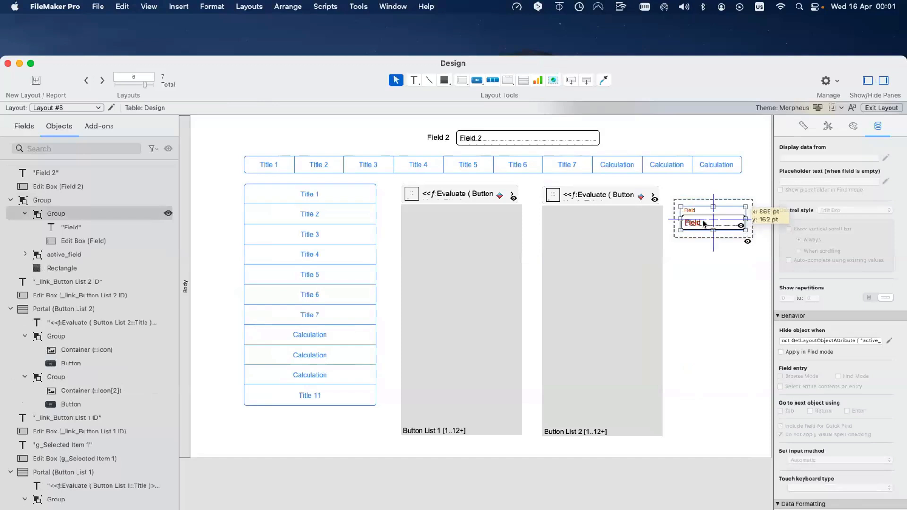
click(706, 277)
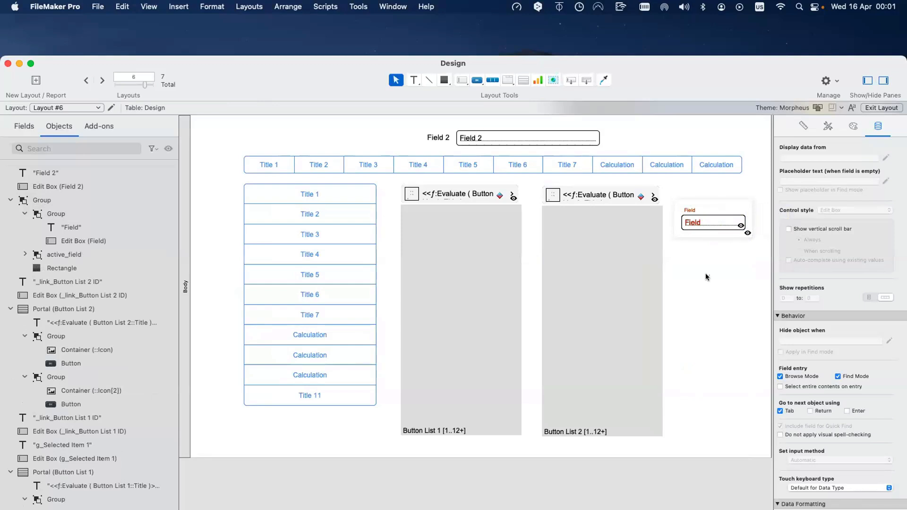
- Review the hide conditions of the outer group, the red group and active_field, temporarily hiding the red group in the layout
click(714, 206)
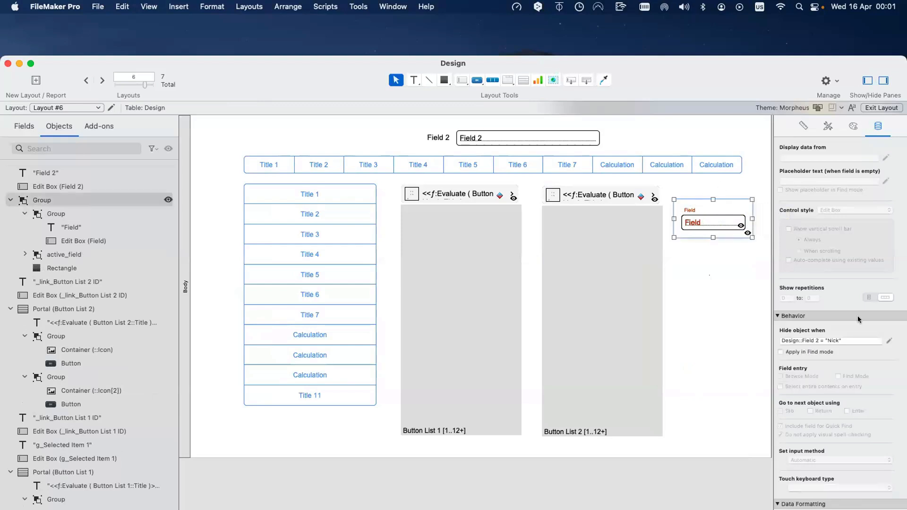
click(476, 143)
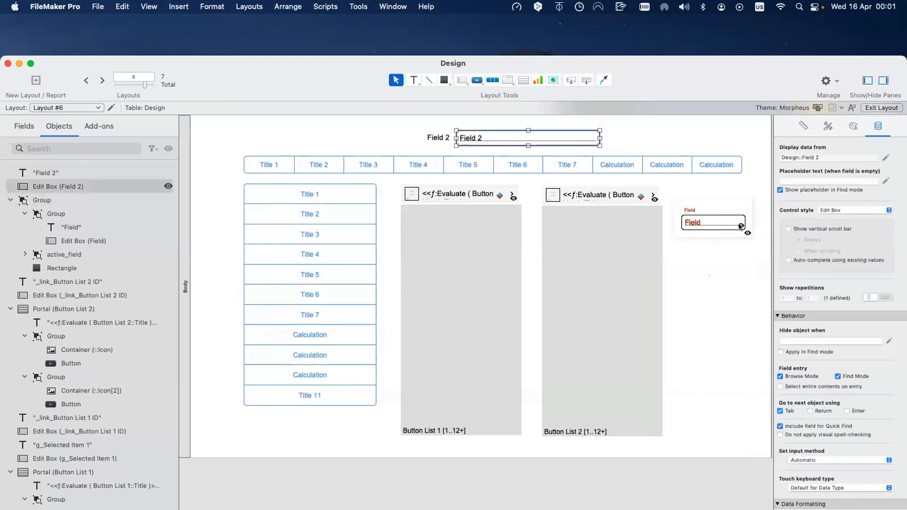
click(713, 225)
click(712, 226)
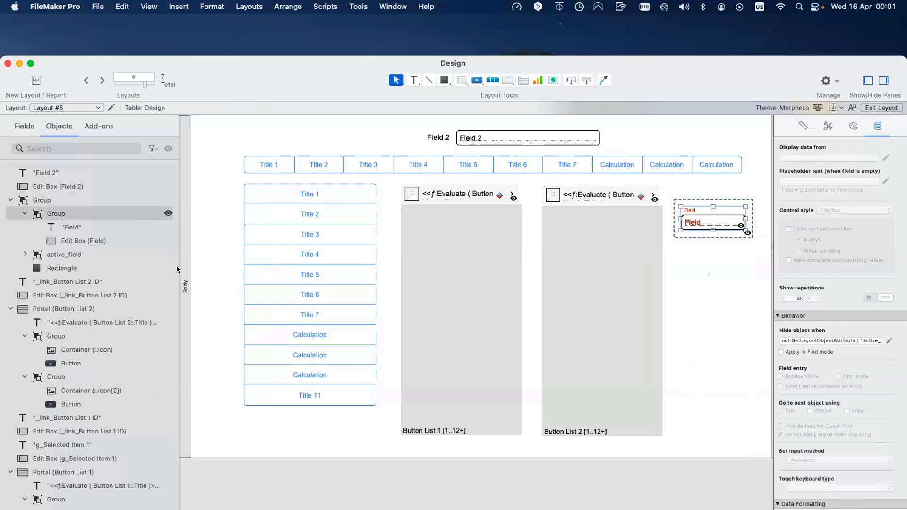
click(169, 214)
click(724, 214)
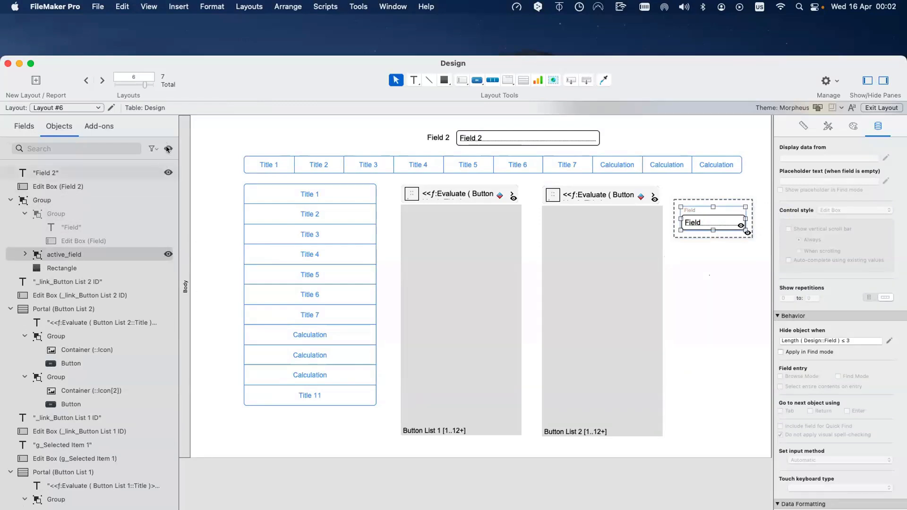
click(576, 343)
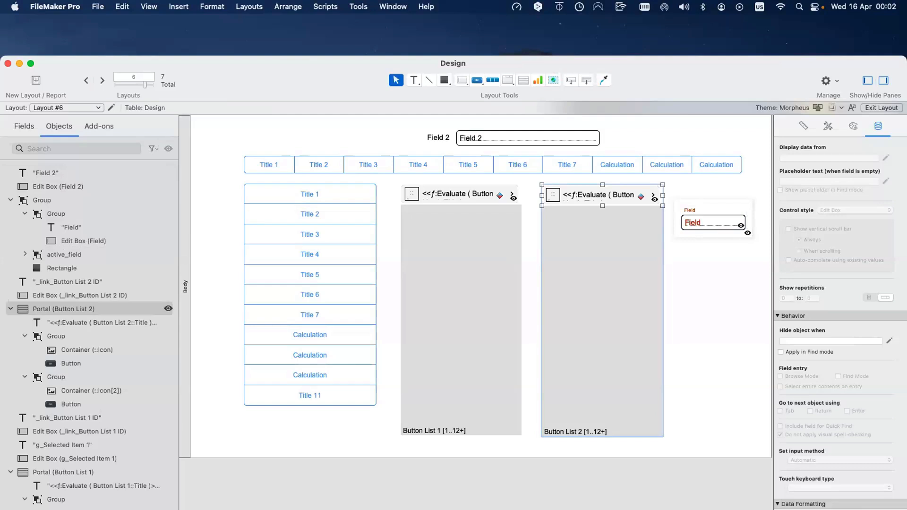
- Switch to Safari and highlight the isObjectHidden attribute in the GetLayoutObjectAttribute help page, moving the browser window out of the way
click(611, 485)
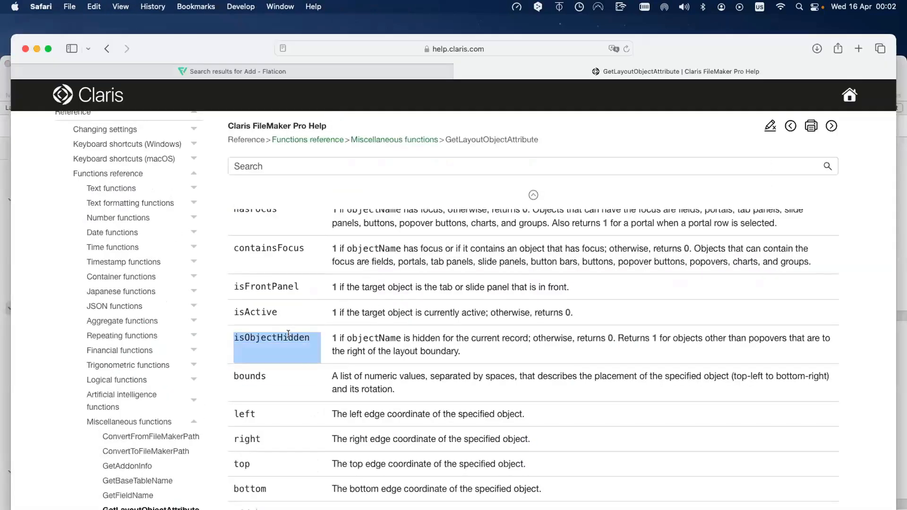
double_click(289, 334)
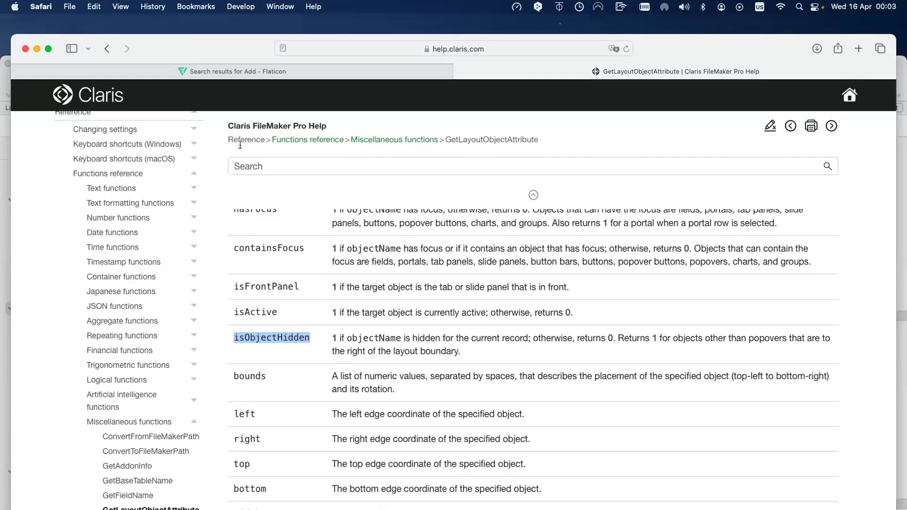
drag(225, 48, 358, 373)
- Switch back to FileMaker Pro and draw a button labelled "Validate" below the field group
click(432, 273)
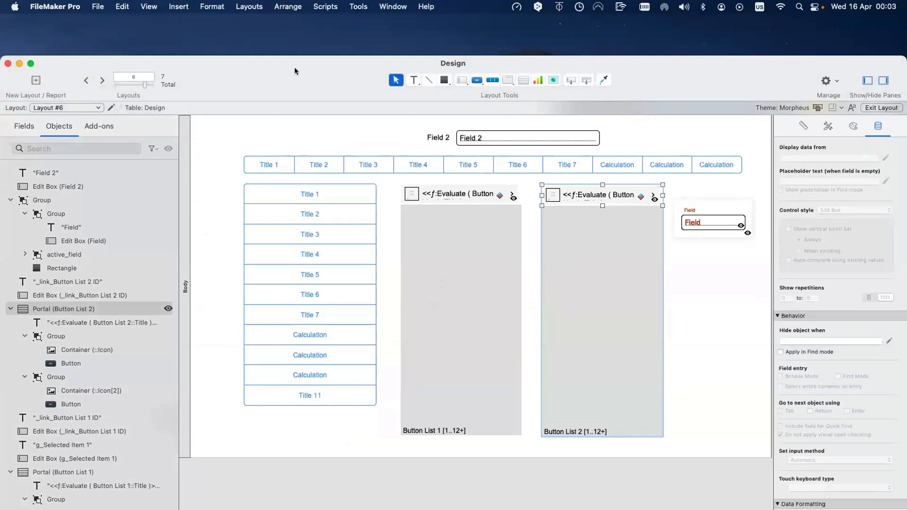
drag(309, 76, 260, 63)
click(431, 70)
drag(649, 261, 693, 278)
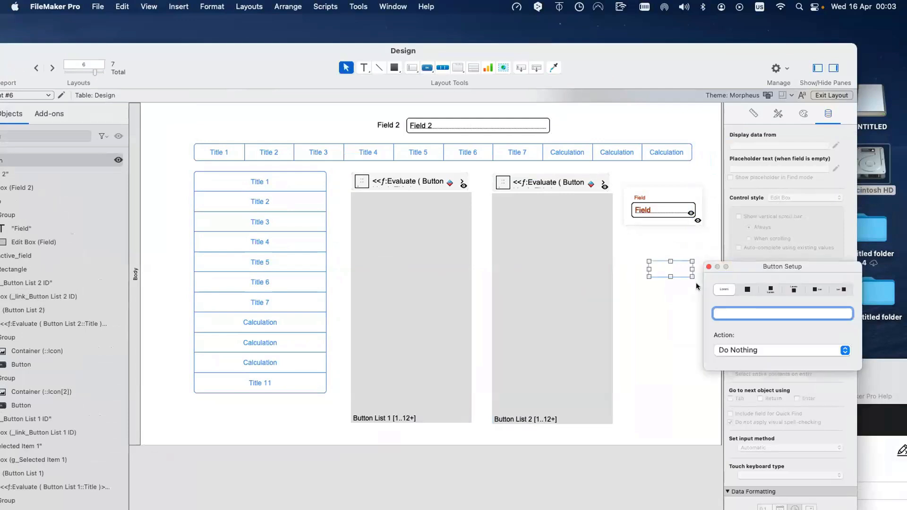
text(Validate)
- Try several theme styles on the Validate button and apply Action Button 7.1
click(778, 114)
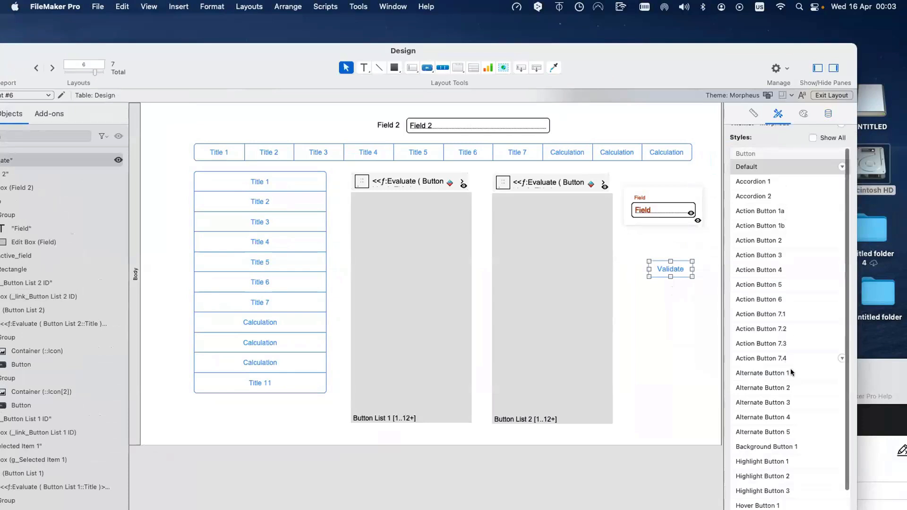
click(791, 371)
click(776, 182)
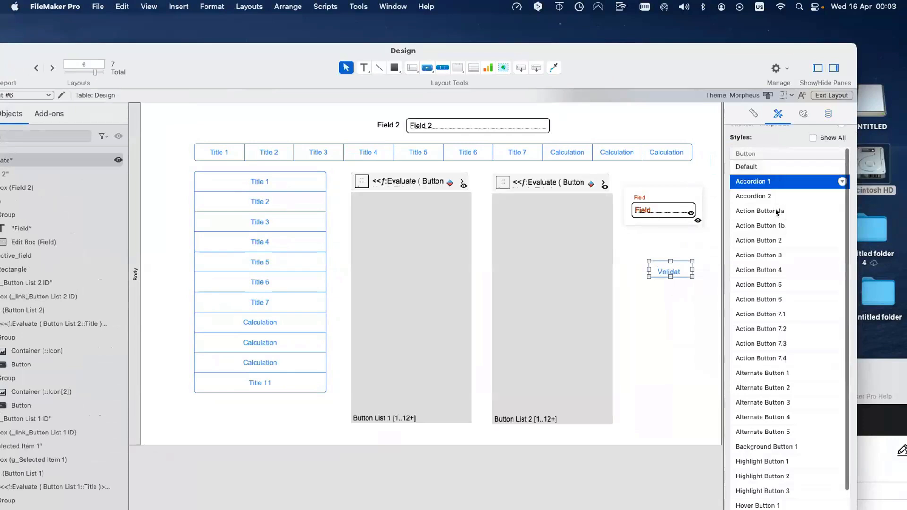
click(775, 211)
click(779, 226)
key(Down)
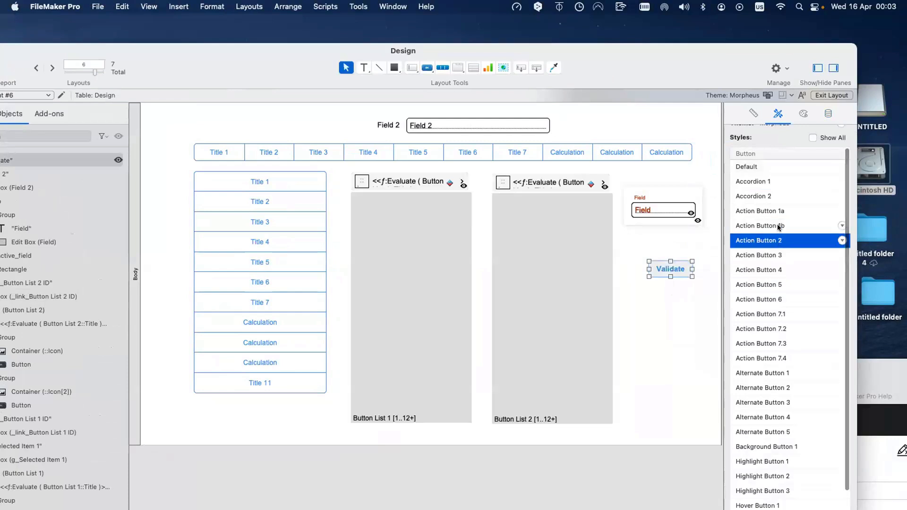
key(Down)
key(Down)
key(Down)
key(Down)
key(Down)
key(Down)
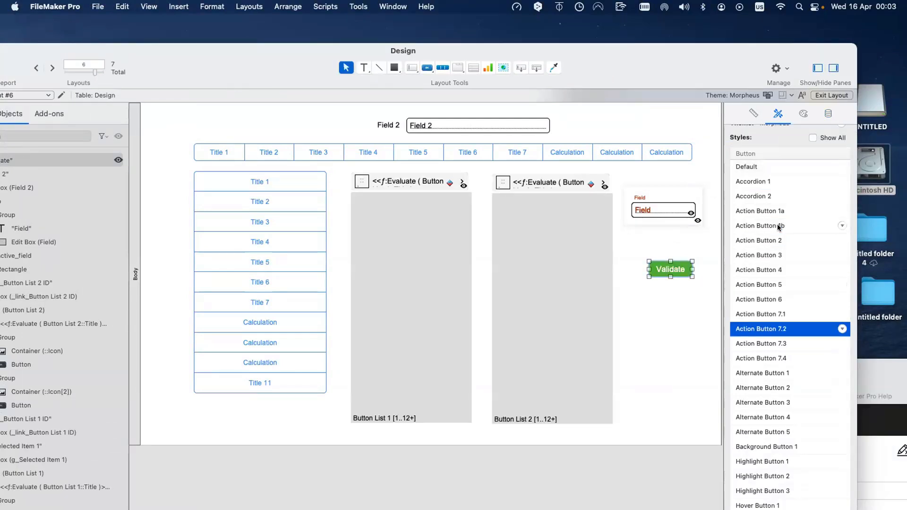
key(Up)
- Enlarge the Validate button slightly by extending its lower-left corner
click(641, 291)
click(650, 275)
drag(649, 275, 644, 282)
click(648, 304)
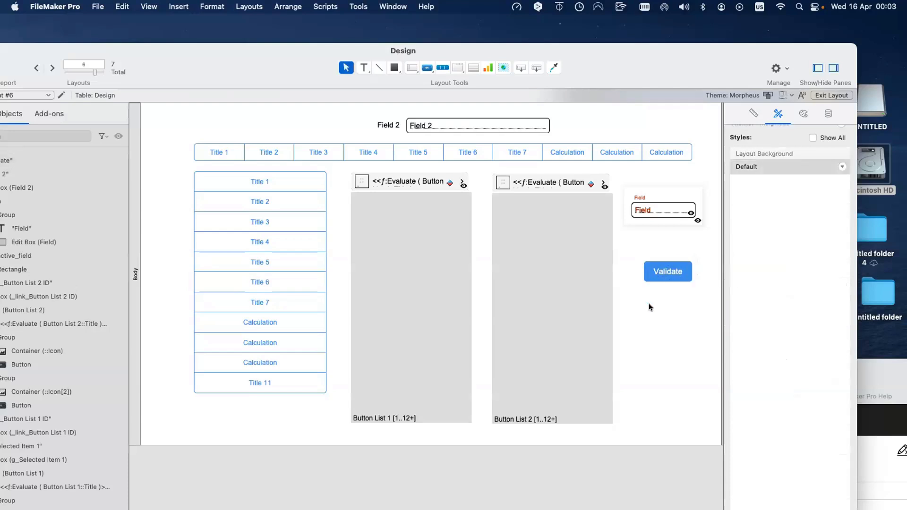
- Duplicate the Validate button directly below the original and change the copy's fill to light grey
drag(670, 276, 671, 297)
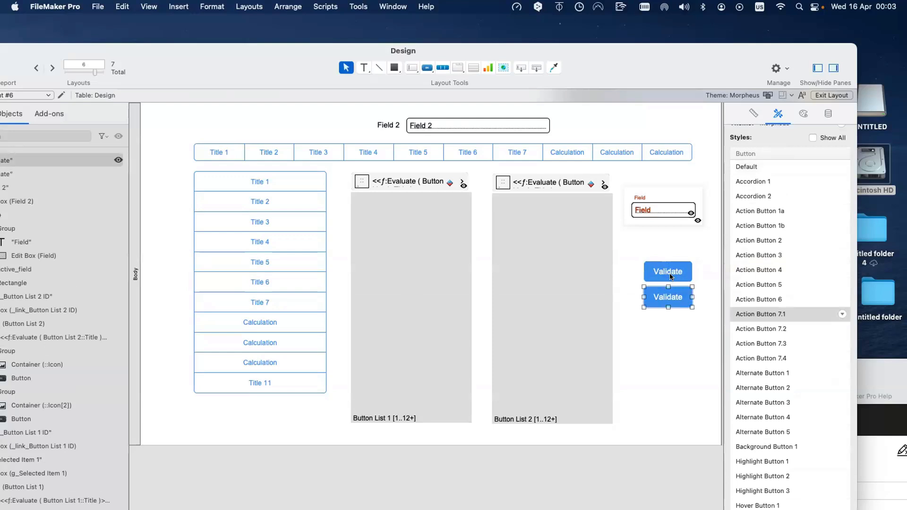
click(671, 276)
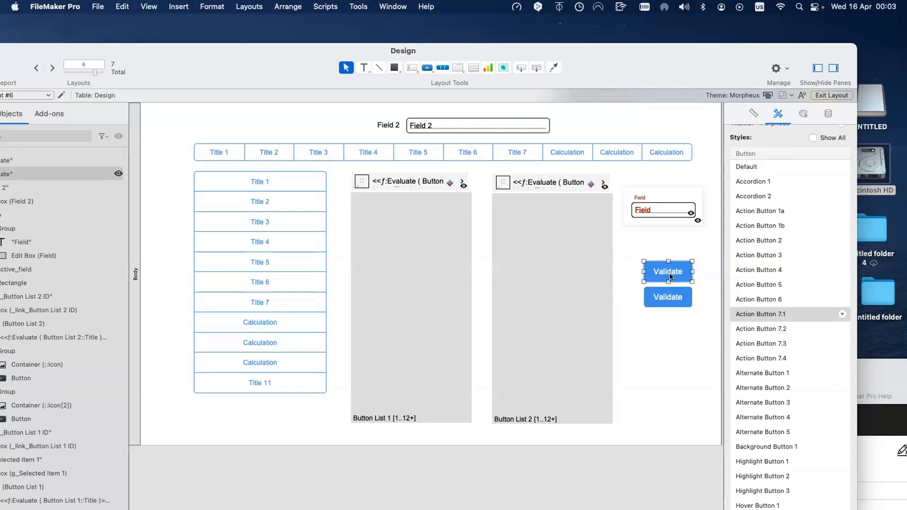
click(671, 305)
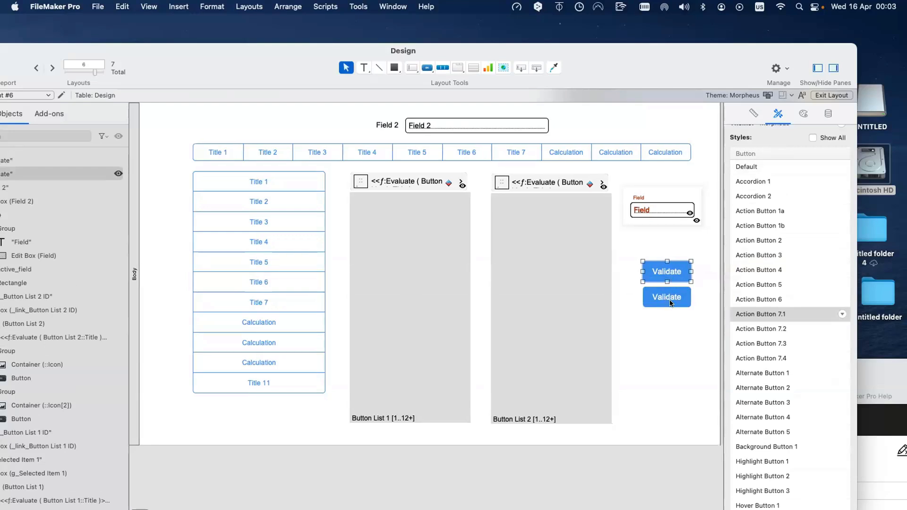
click(802, 113)
click(752, 236)
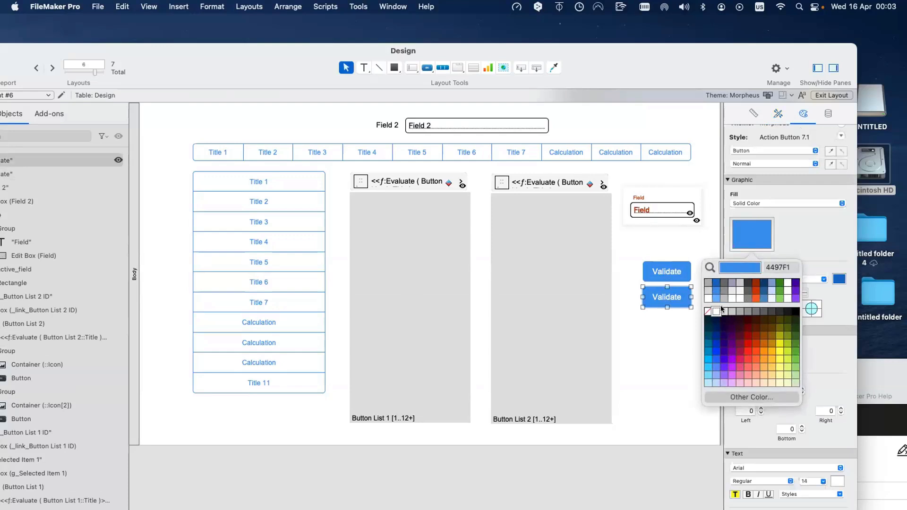
click(674, 319)
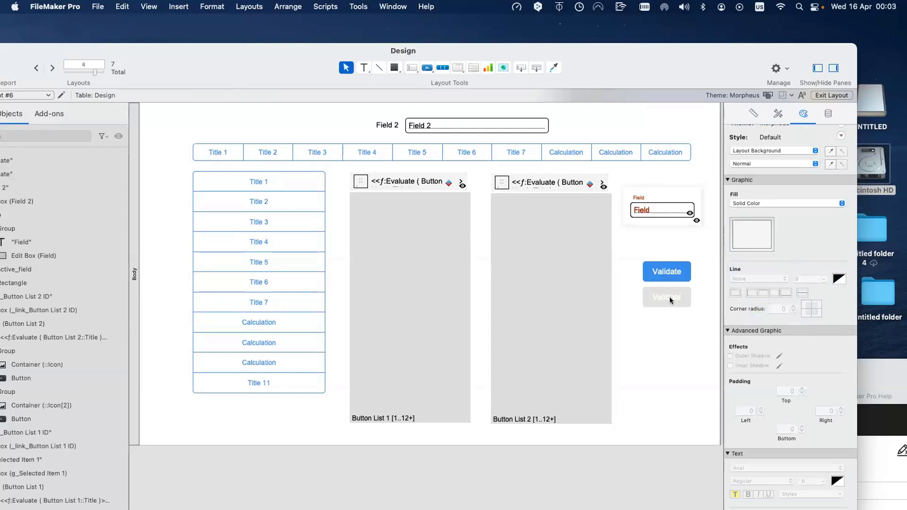
- Open the blue Validate button's setup to check it, and select the grey copy for comparison
click(672, 279)
double_click(671, 279)
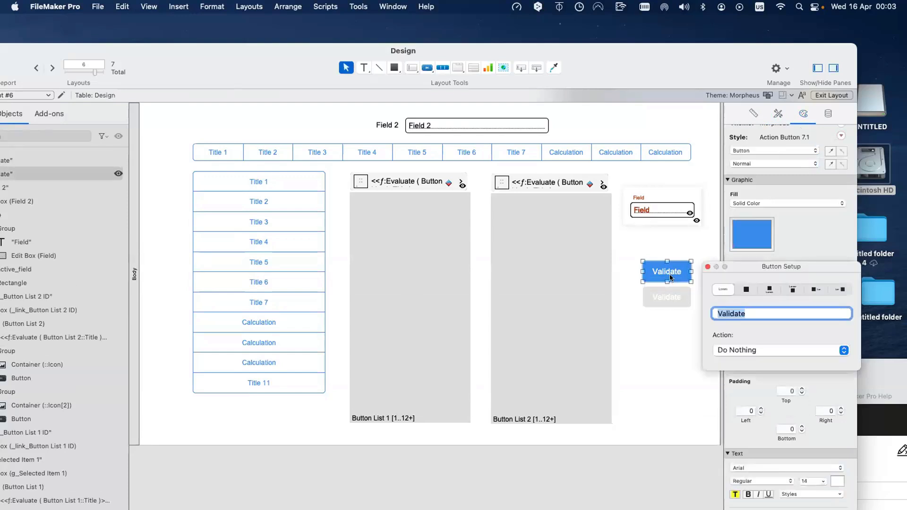
click(667, 301)
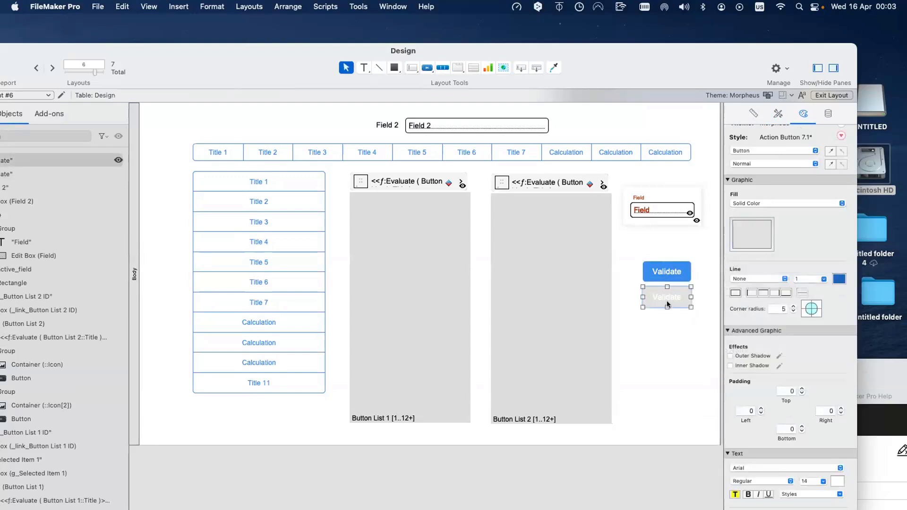
- Compare the blue and grey Validate buttons, select both together and delete them from the layout
click(677, 263)
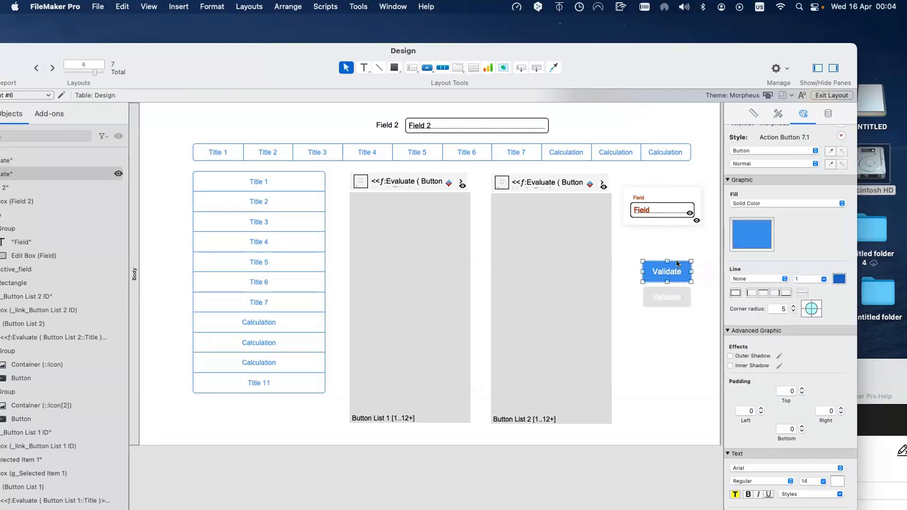
click(679, 298)
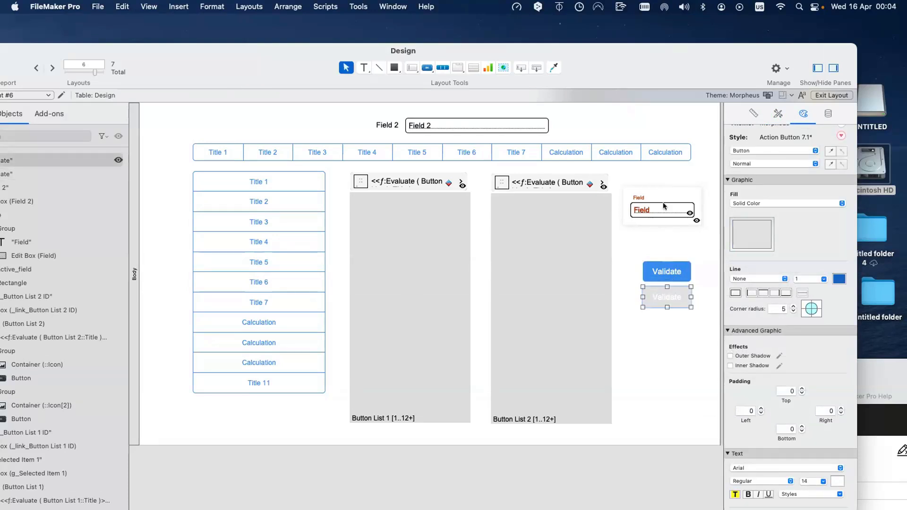
click(666, 275)
click(676, 289)
click(674, 282)
click(671, 293)
drag(683, 325, 666, 273)
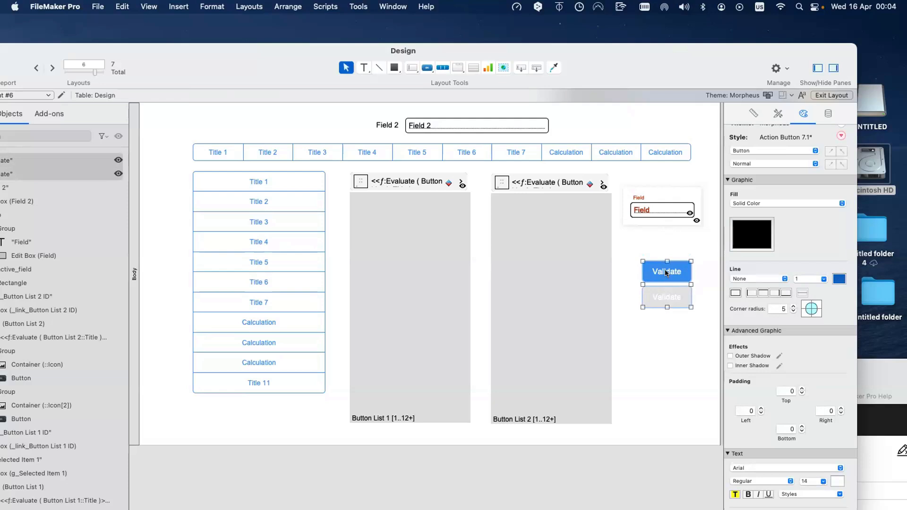
key(BackSpace)
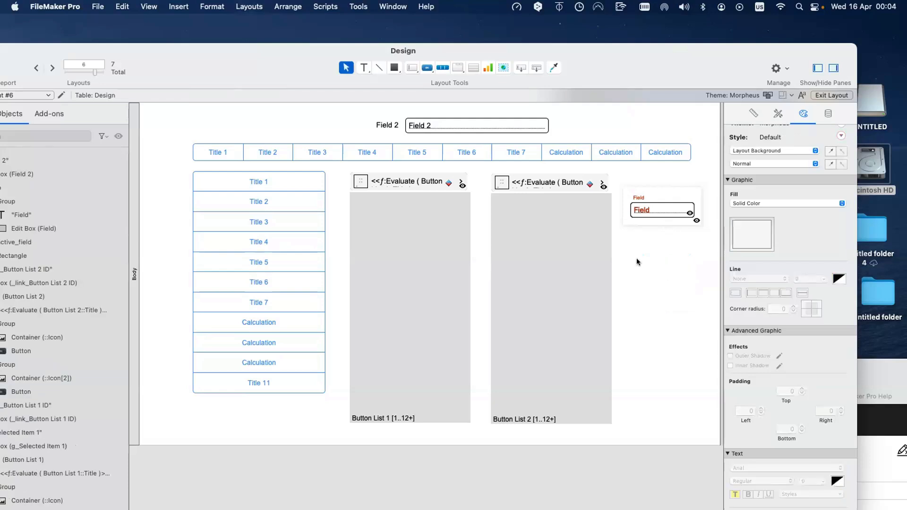
- Switch to Browse mode and test the first portal list's row highlighting by selecting Admin, FileMaker File, Title 8 and Title 7
key(super+b)
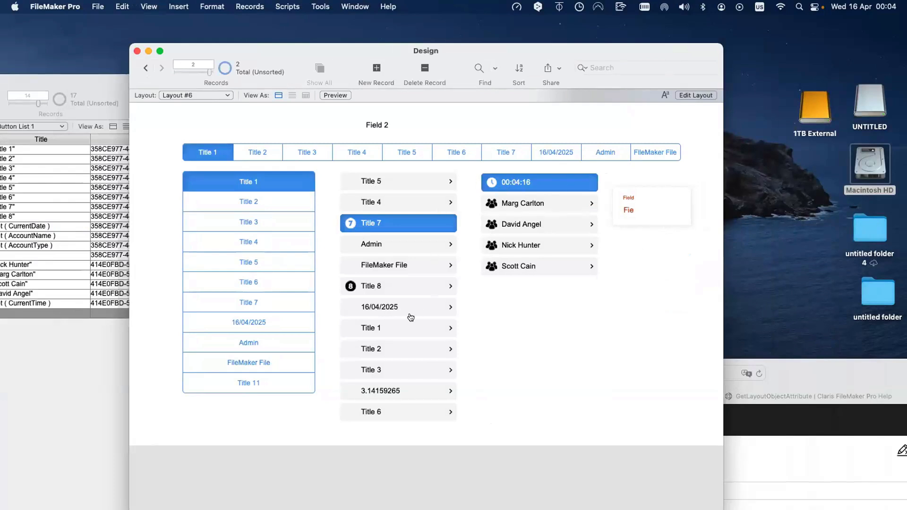
click(416, 242)
click(419, 262)
click(416, 287)
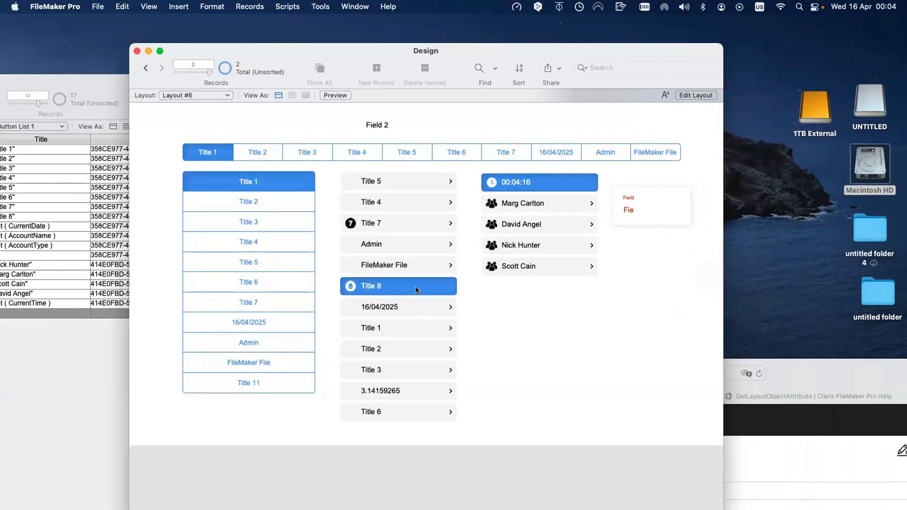
click(394, 223)
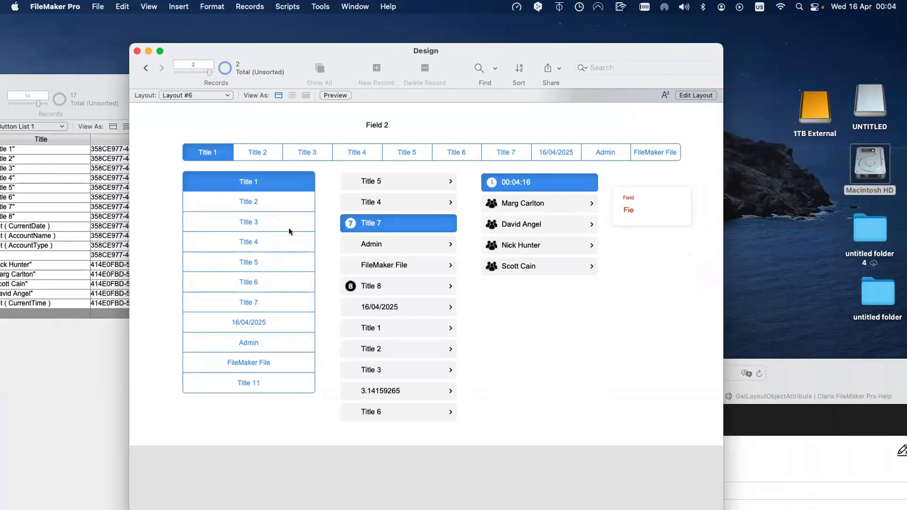
- Test the vertical button bar by selecting Title 2 and returning to Title 1, and move the Design window toward the screen's upper-left corner
click(283, 203)
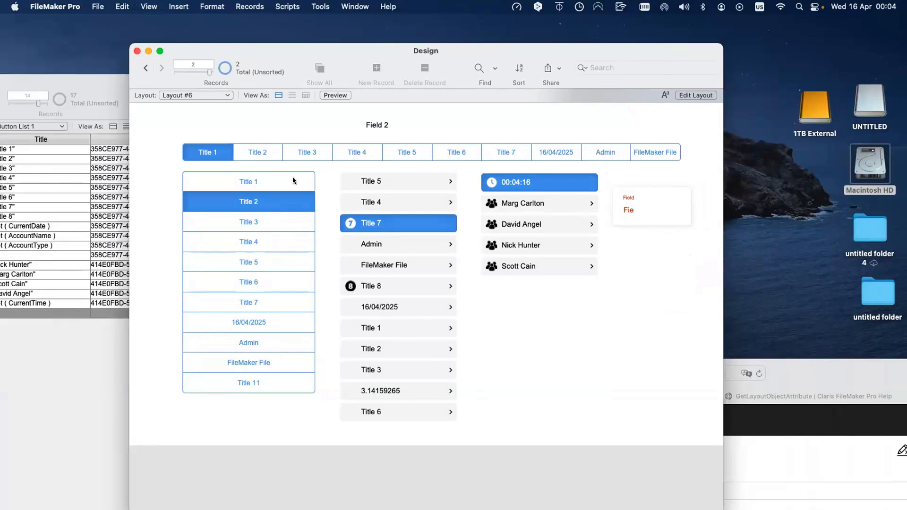
click(293, 178)
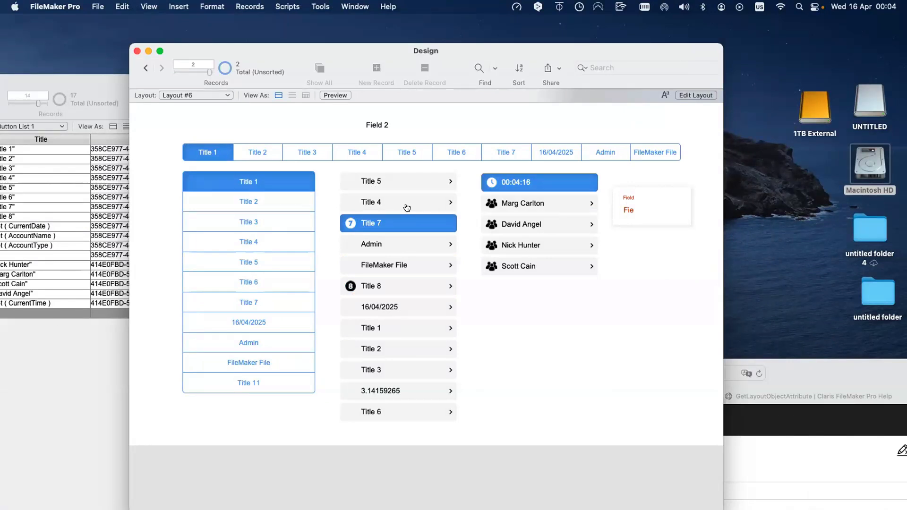
drag(289, 44, 192, 26)
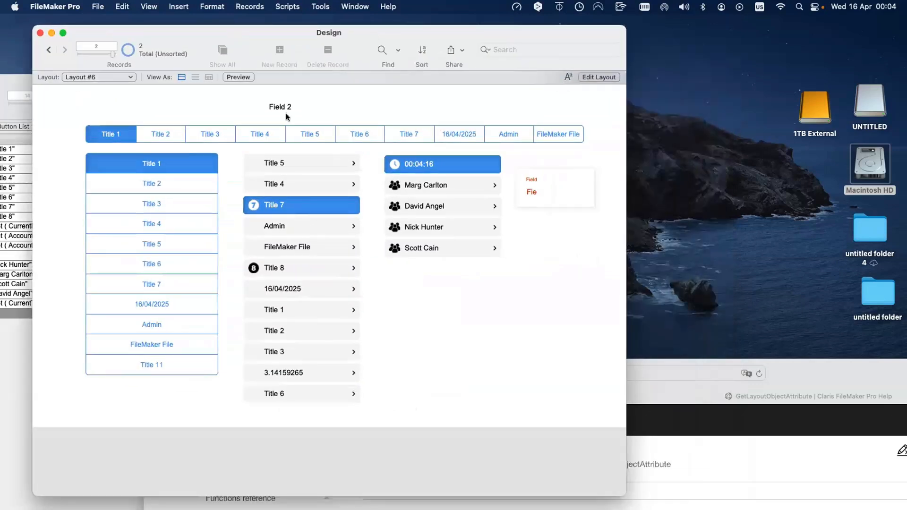
- Try the first portal list's highlighting across its upper rows, from Title 5 to FileMaker File, finishing on FileMaker File
click(319, 185)
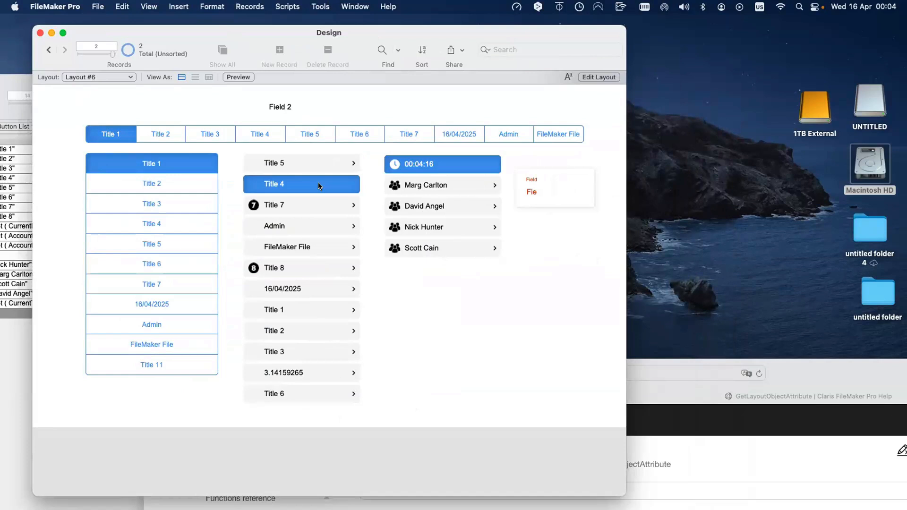
click(314, 164)
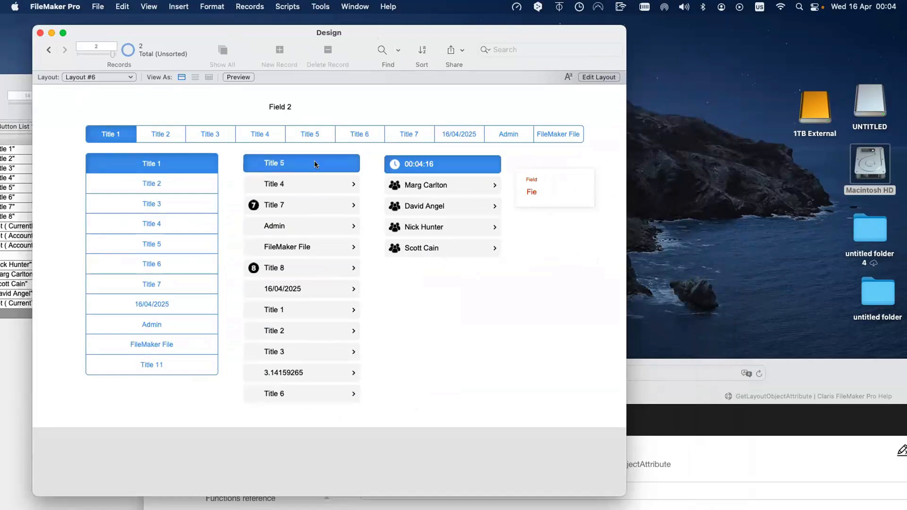
click(311, 246)
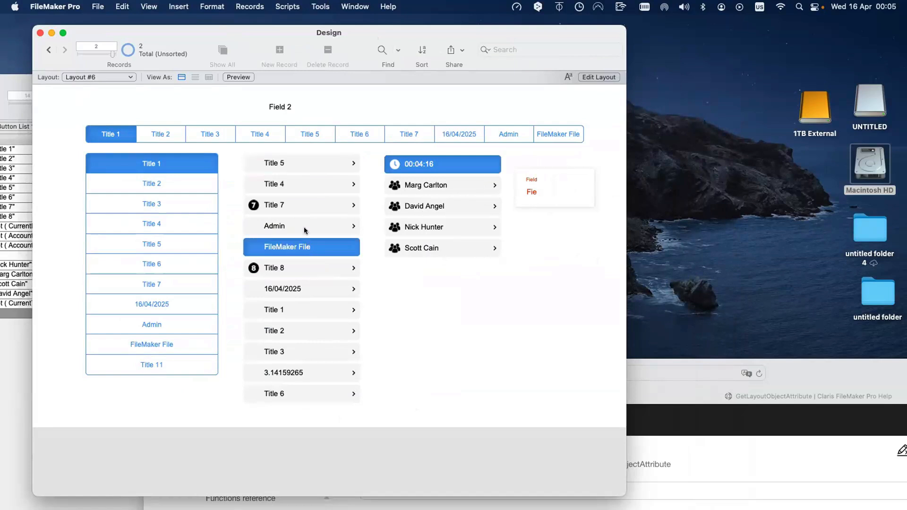
click(305, 228)
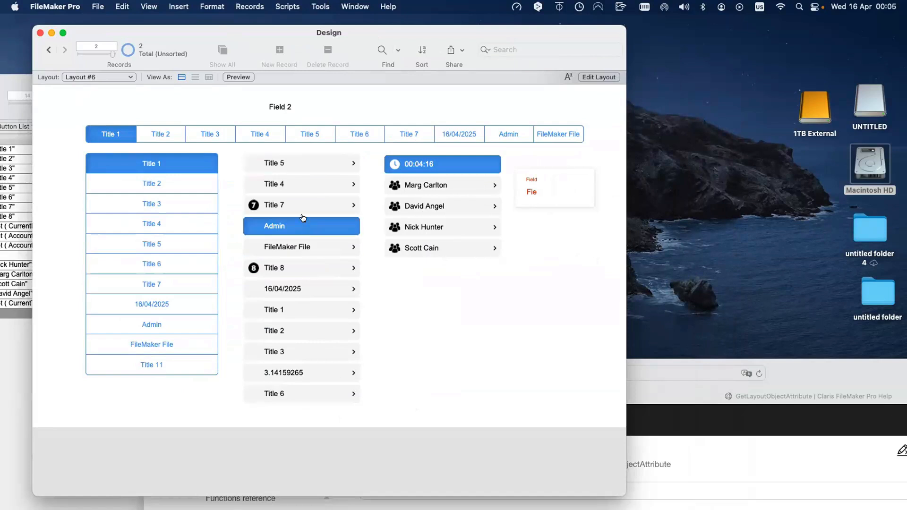
click(300, 204)
click(302, 182)
click(305, 162)
click(305, 182)
click(313, 208)
click(315, 250)
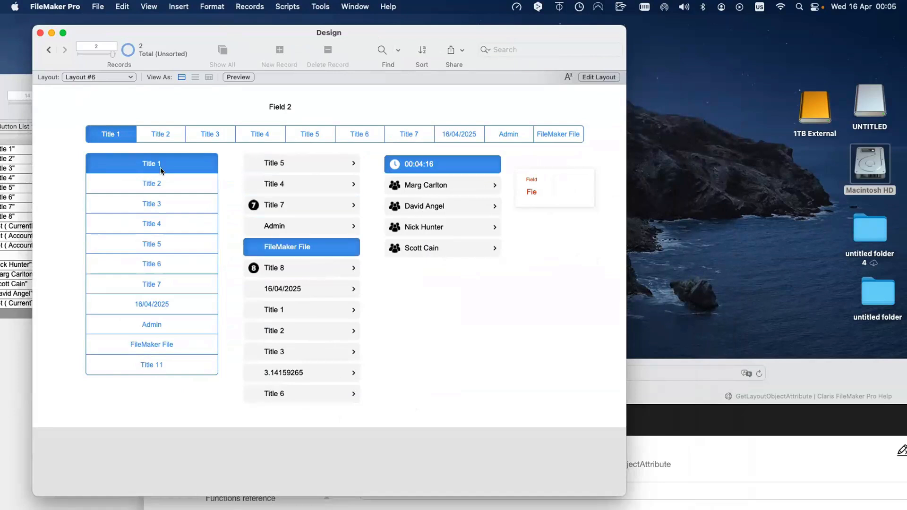
- Return to Layout mode, check the script assigned to the vertical button bar's Title 2 segment, and select the first portal's row text and group
key(super+l)
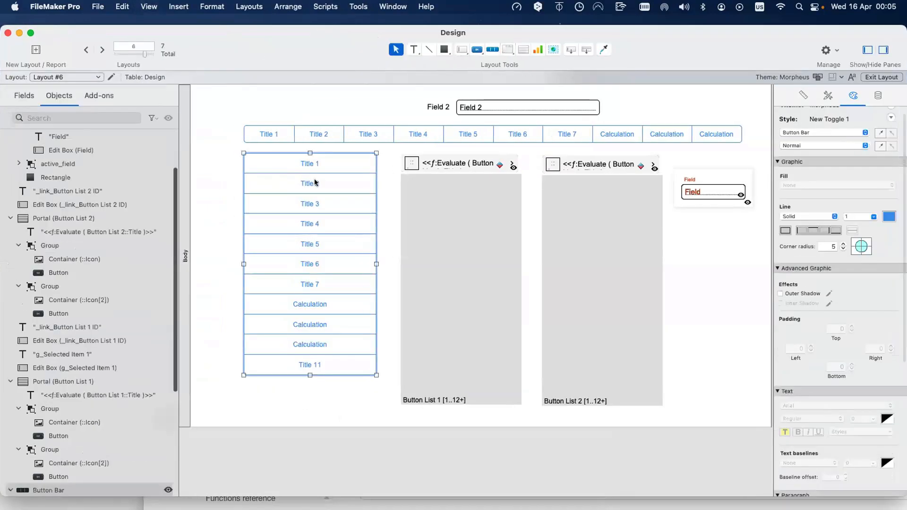
click(315, 183)
double_click(315, 183)
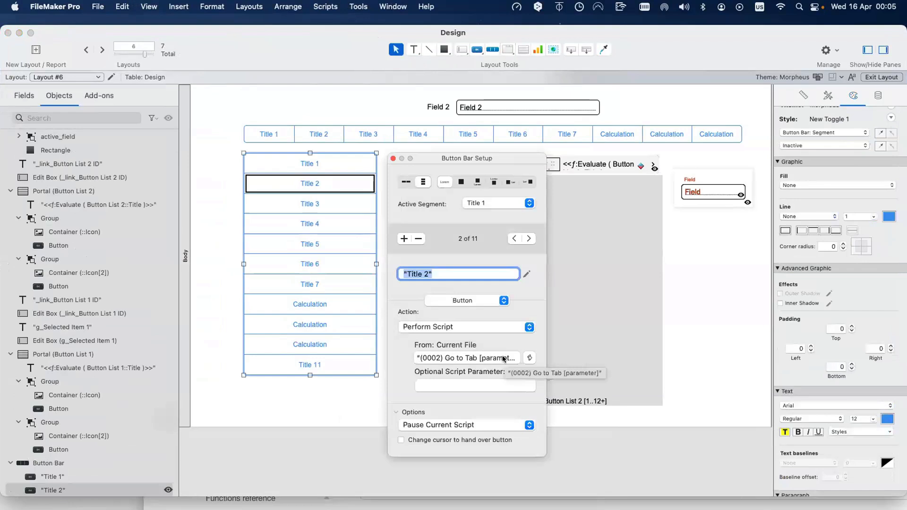
click(529, 358)
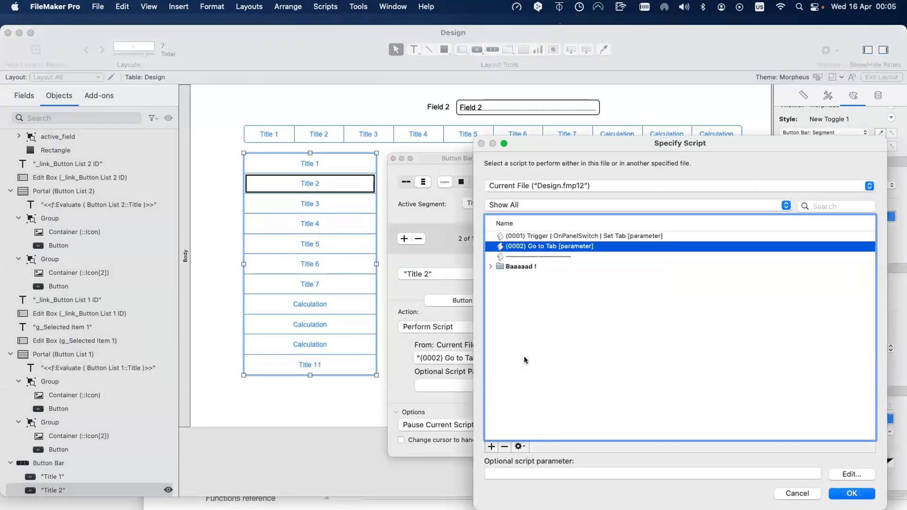
key(Return)
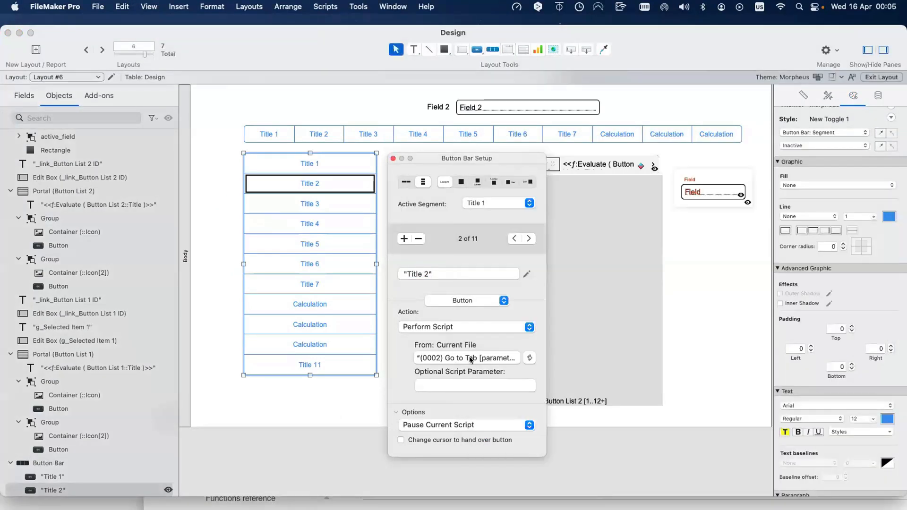
key(Escape)
click(493, 166)
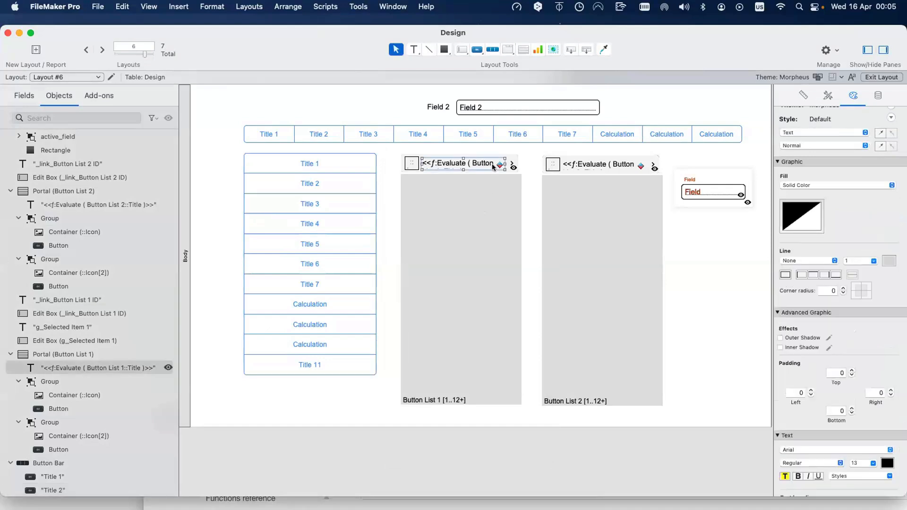
click(512, 165)
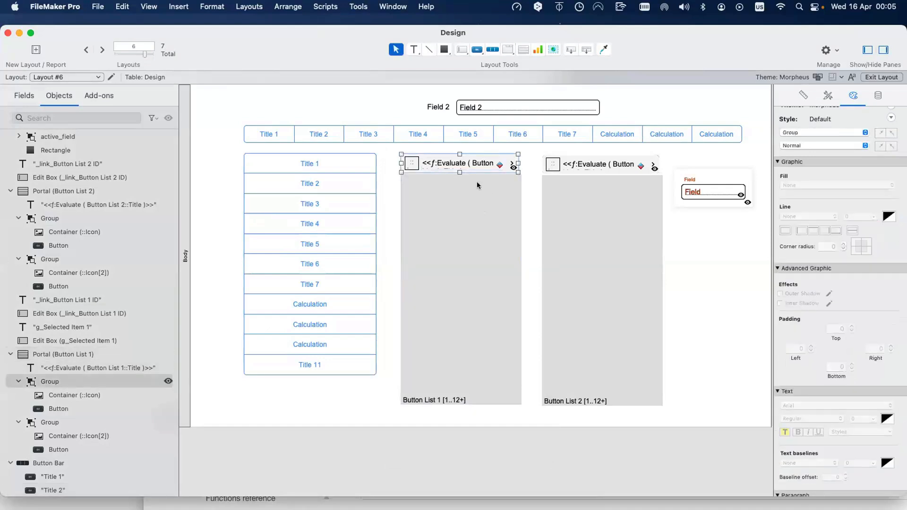
- Review the Title 1 segment's script parameter, current-script options and button types in the vertical button bar, and select the Button List 1 portal
double_click(320, 164)
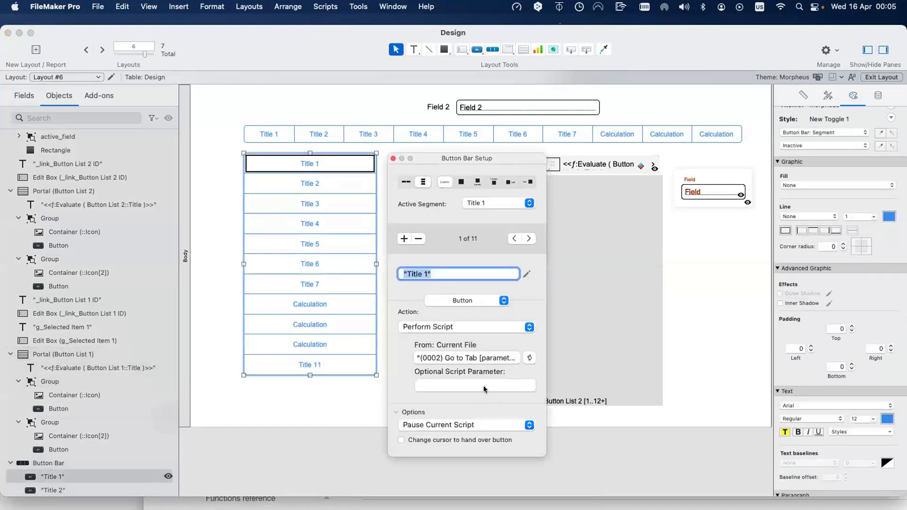
click(485, 387)
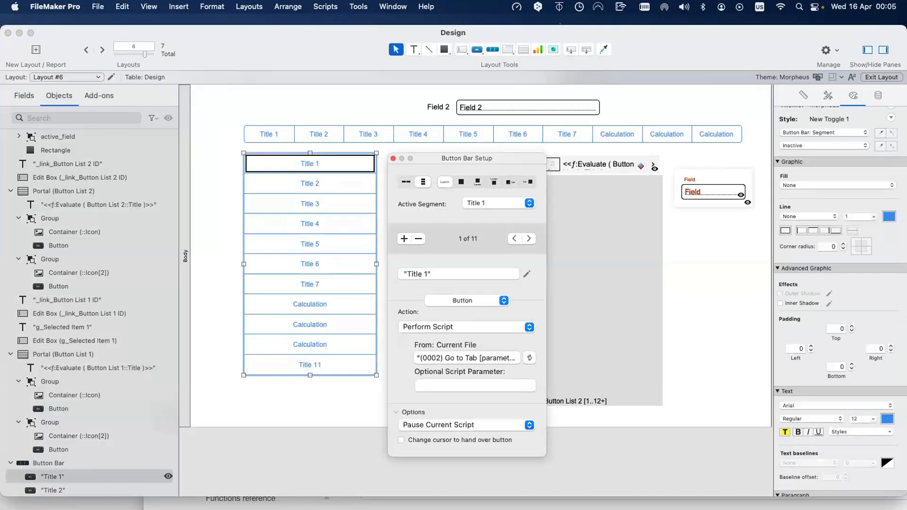
click(471, 426)
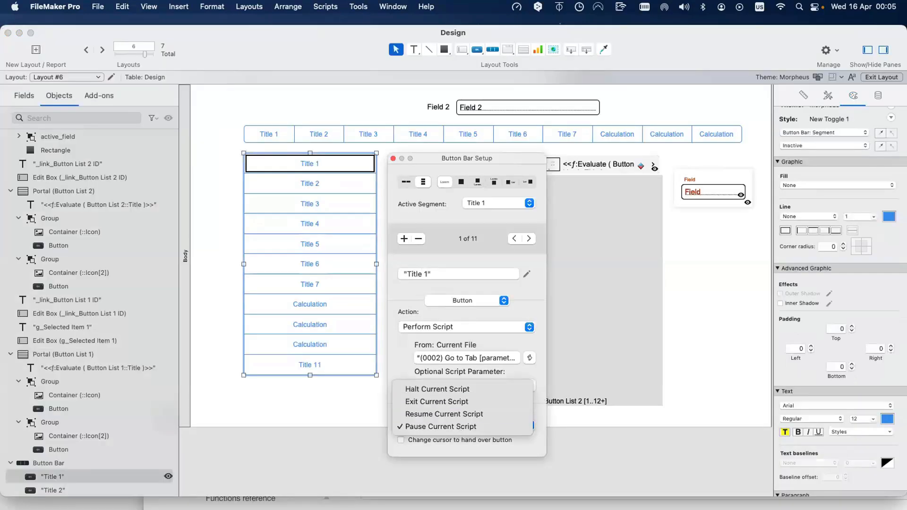
click(533, 485)
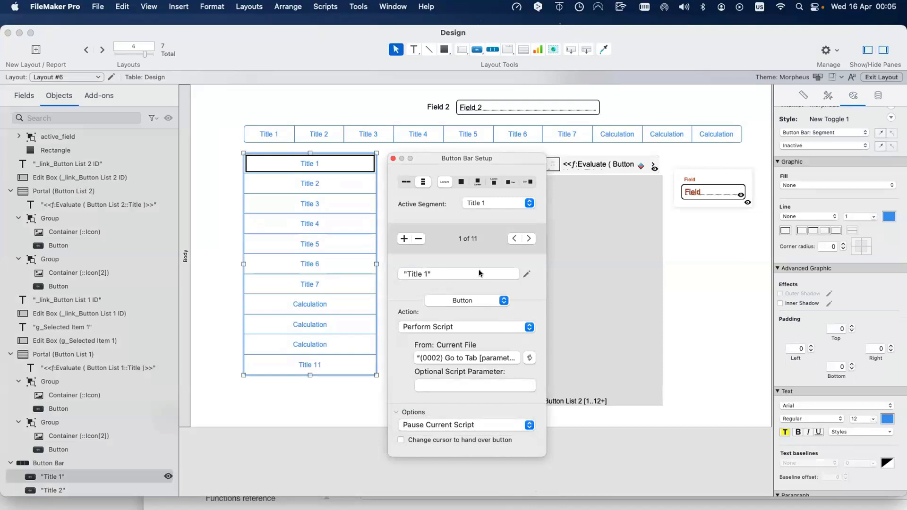
click(462, 301)
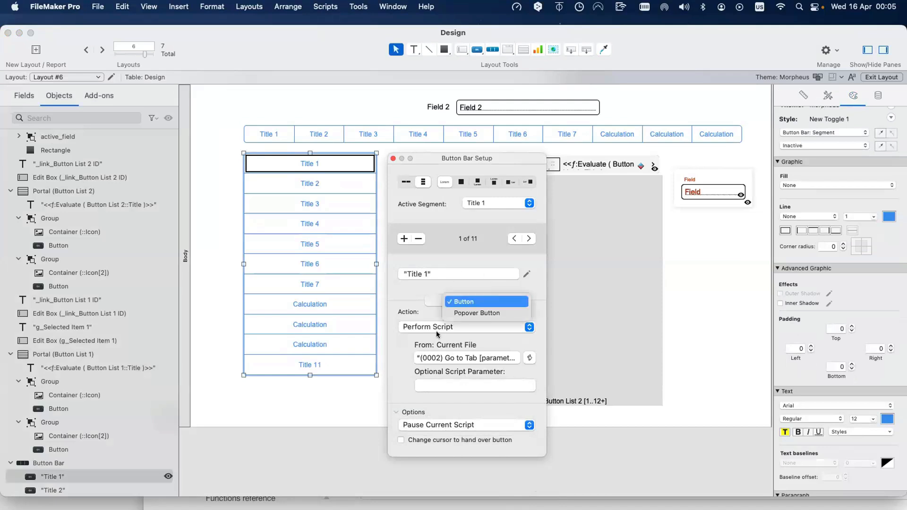
click(417, 312)
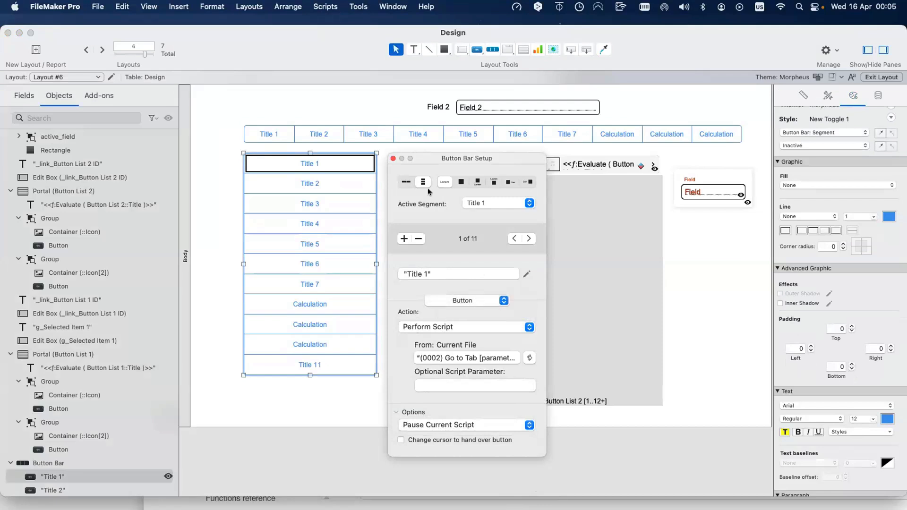
click(394, 159)
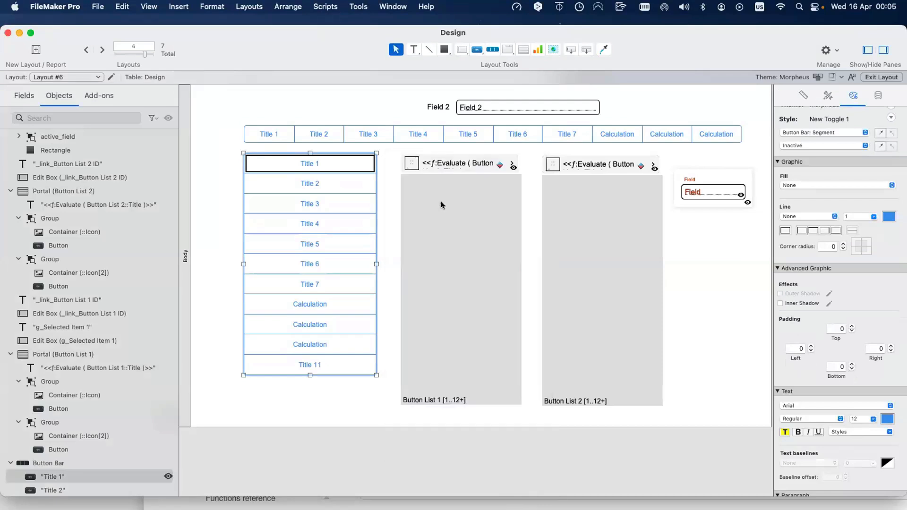
click(452, 209)
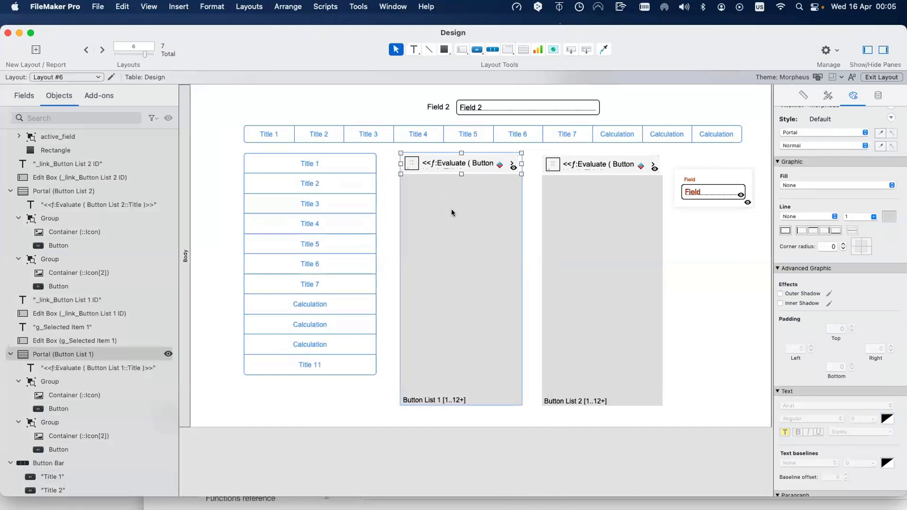